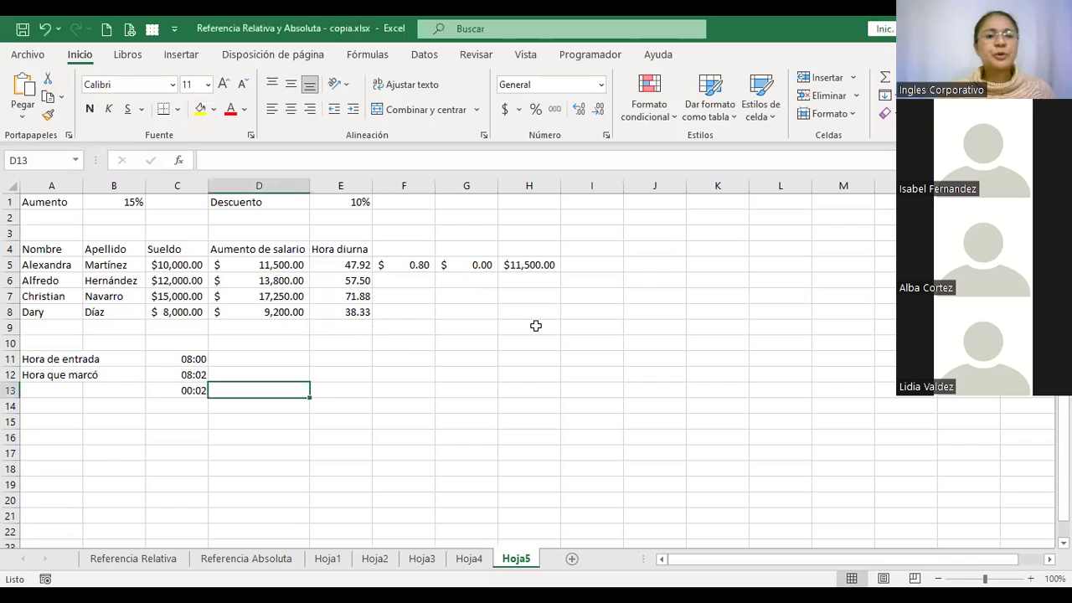
Review the raise, hourly rate, per-minute and discount formulas in D5 through G5
key(Up)
key(Up)
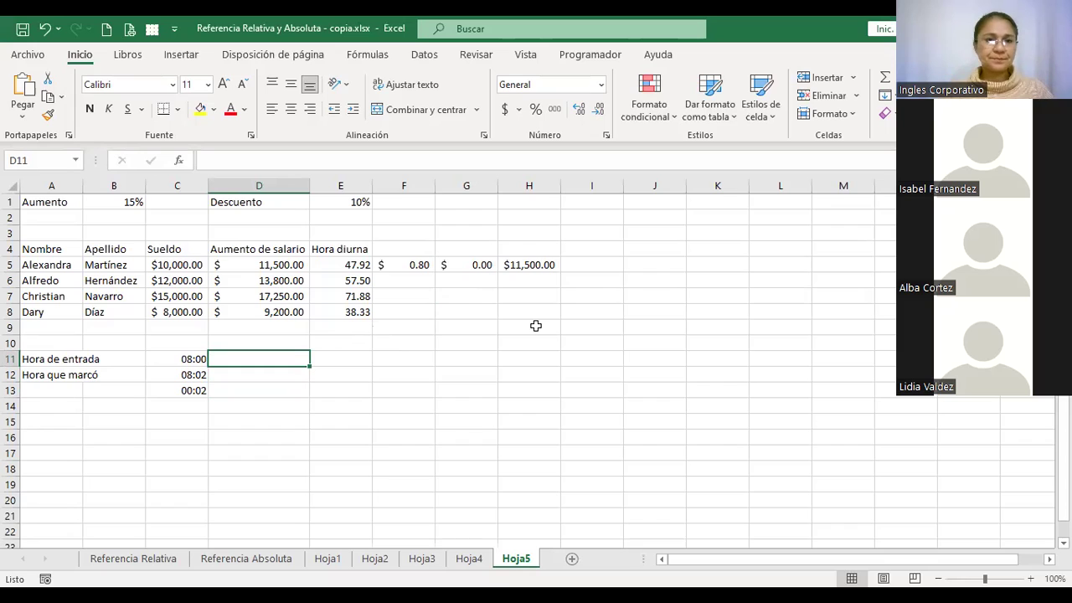
click(283, 264)
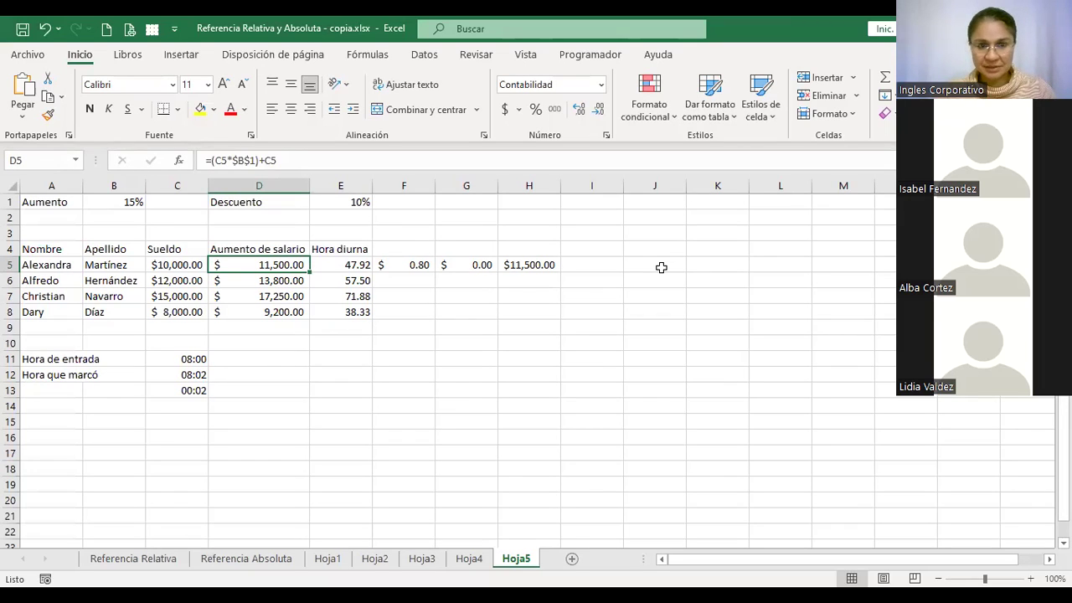
key(Right)
key(Left)
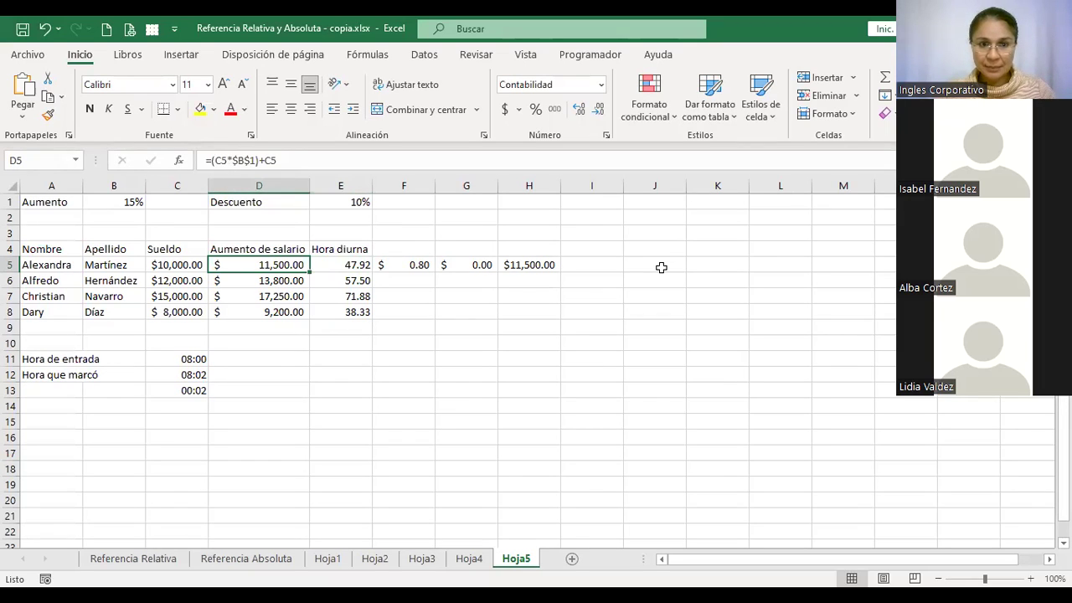
key(Left)
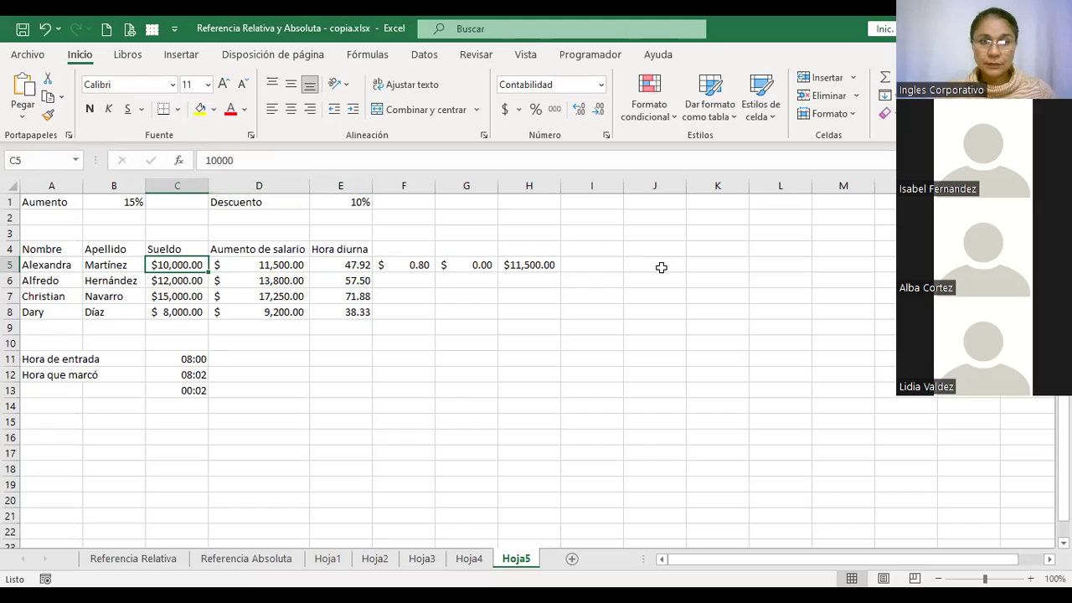
key(Right)
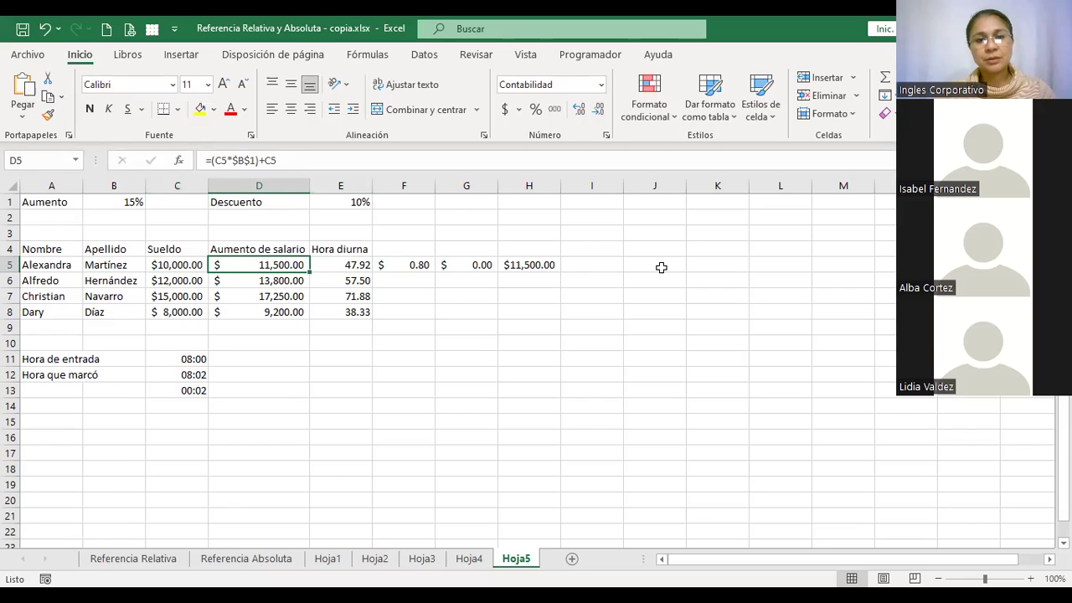
key(Right)
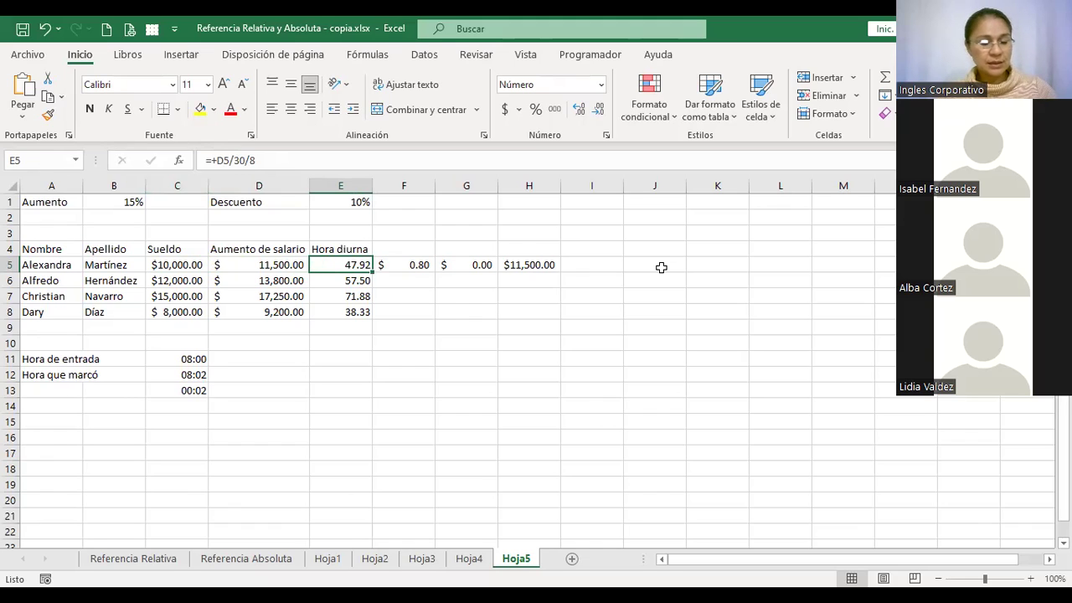
key(F2)
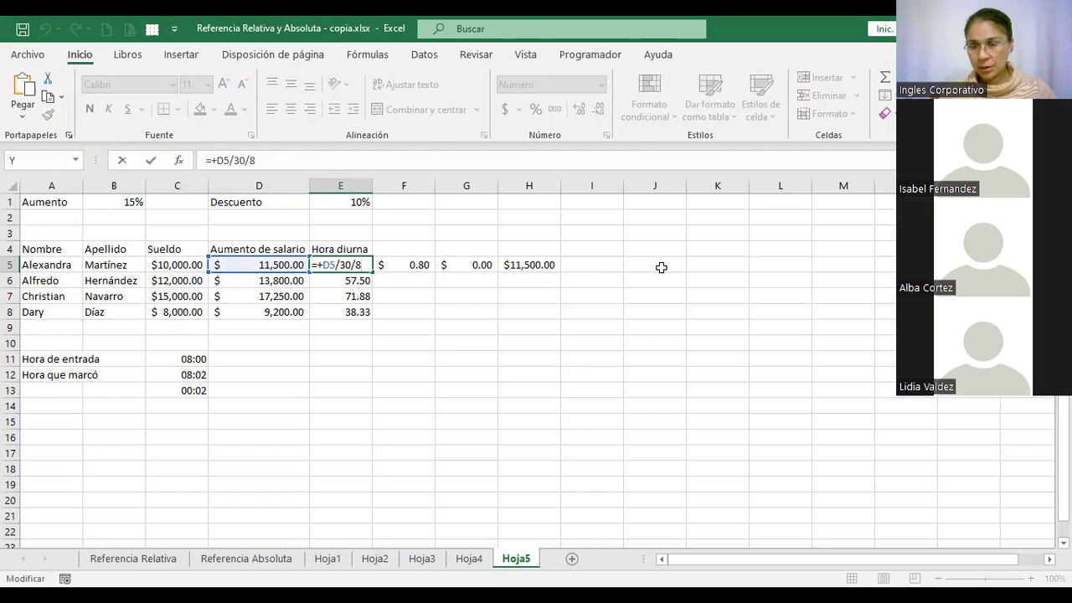
key(Return)
key(Up)
key(Right)
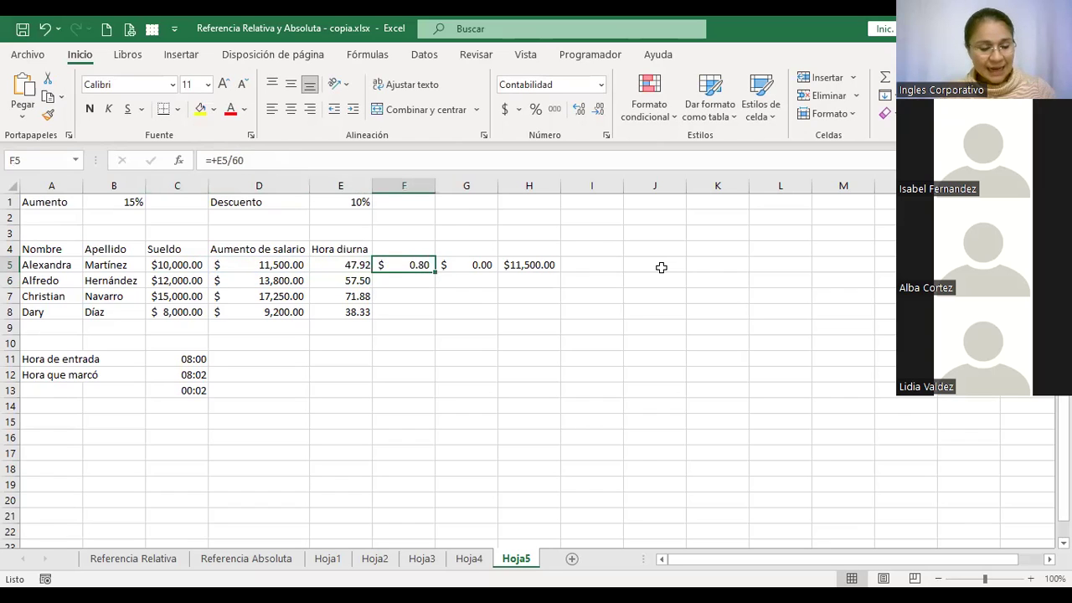
key(F2)
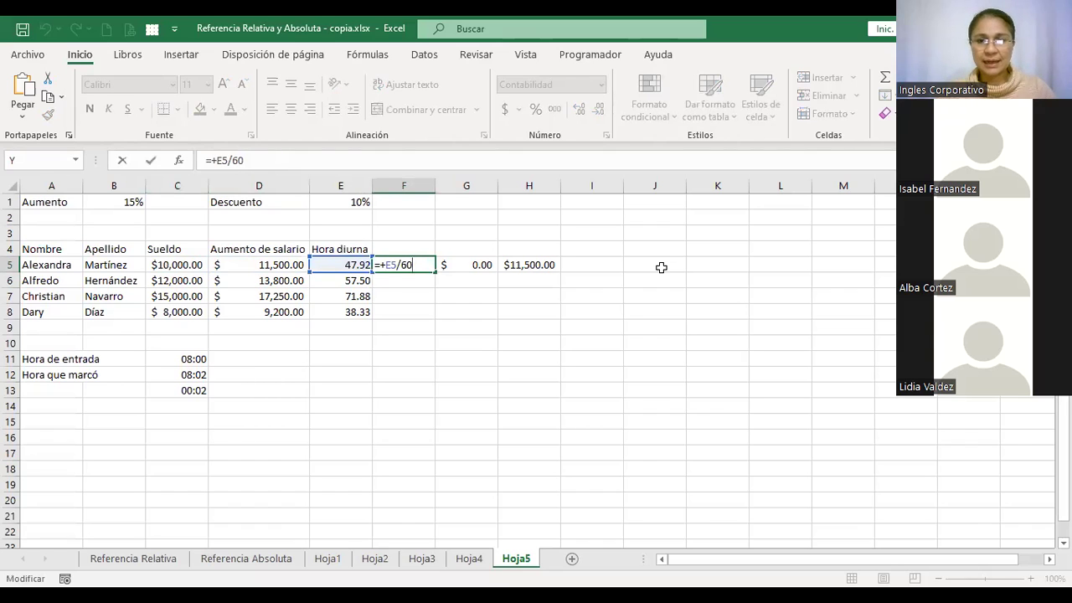
key(Return)
key(Up)
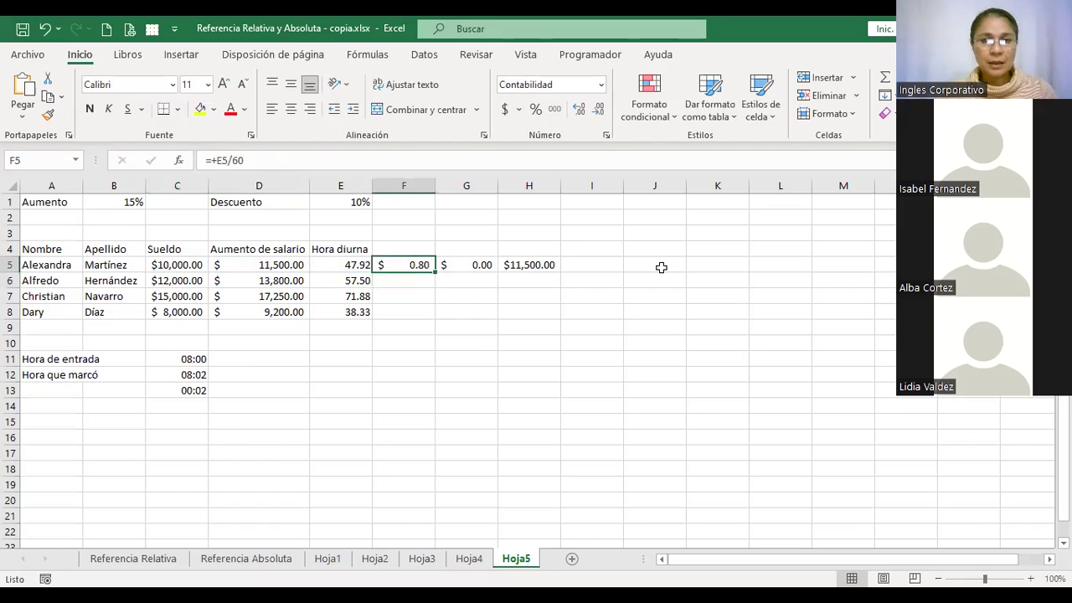
key(Right)
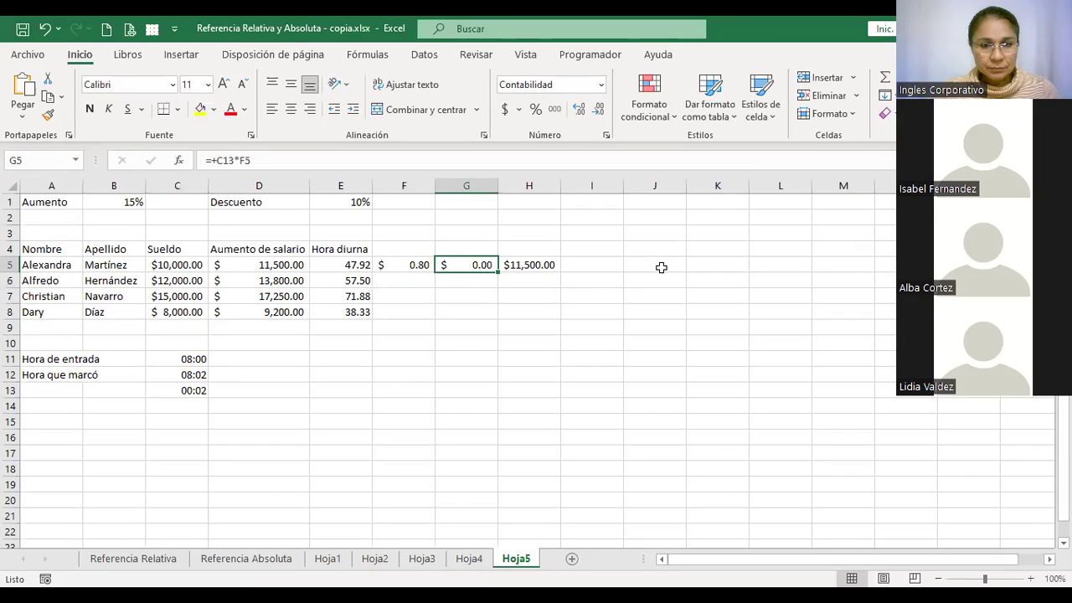
Check the entry and clock-in times and the 2-minute lateness formula in C13
key(Left)
key(Left)
key(Left)
key(Left)
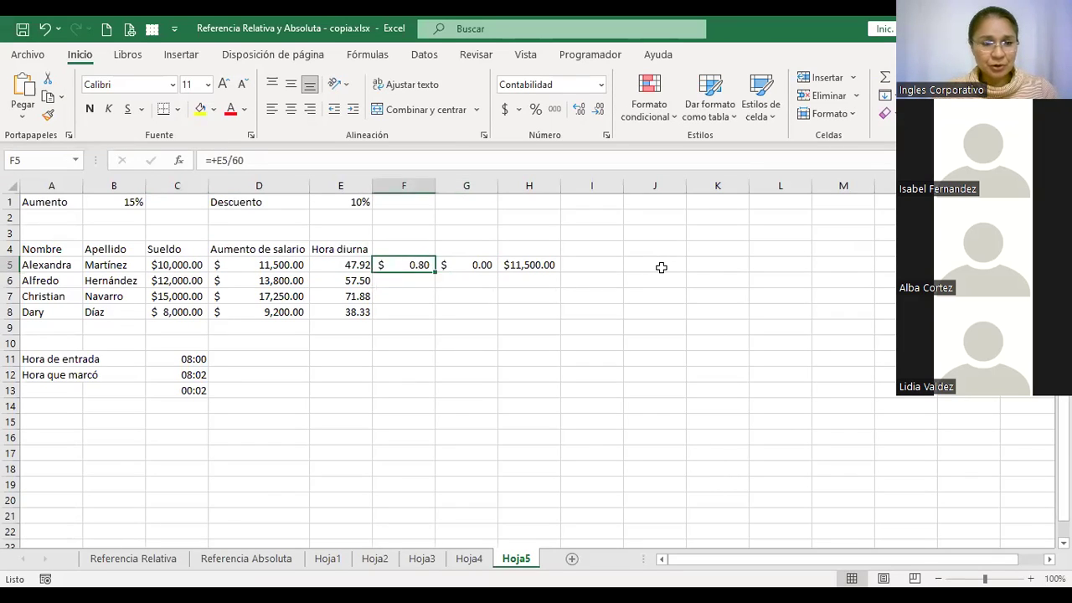
key(Down)
key(Down)
key(Down)
key(Down)
key(Down)
key(Down)
key(Down)
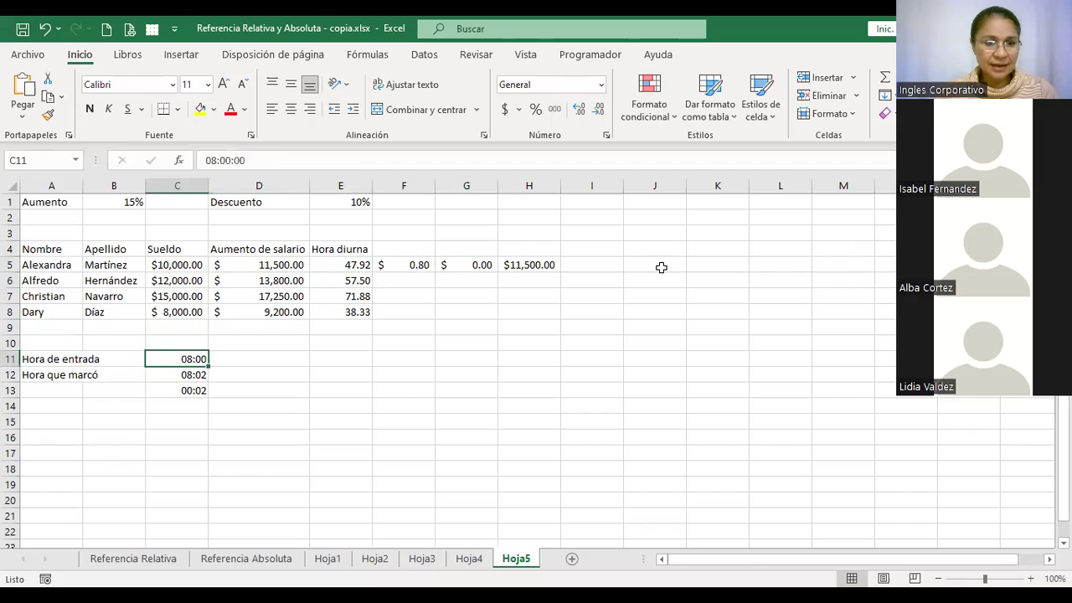
key(Up)
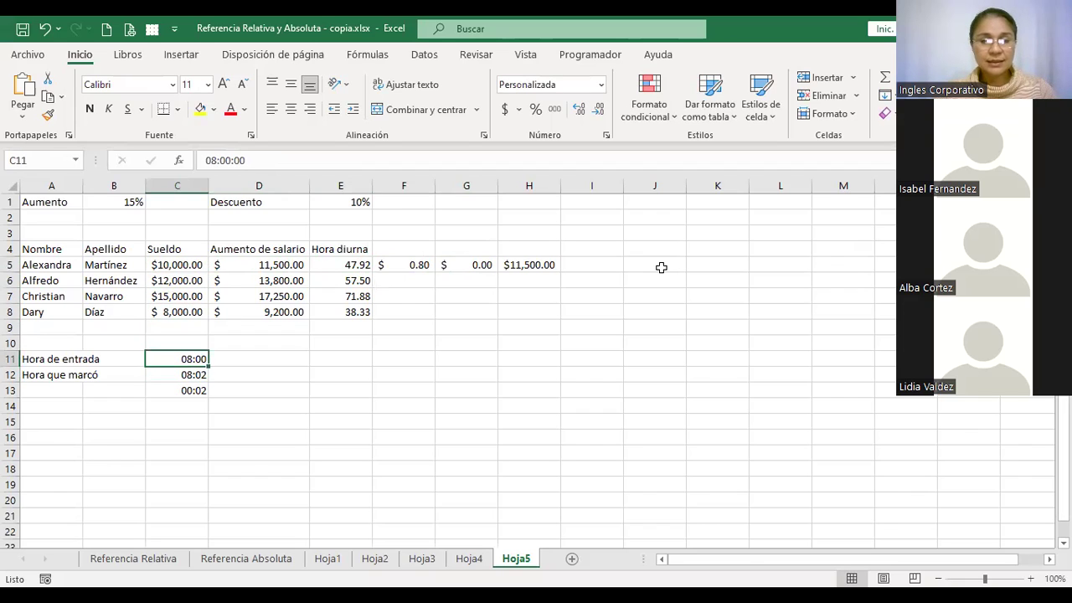
key(Down)
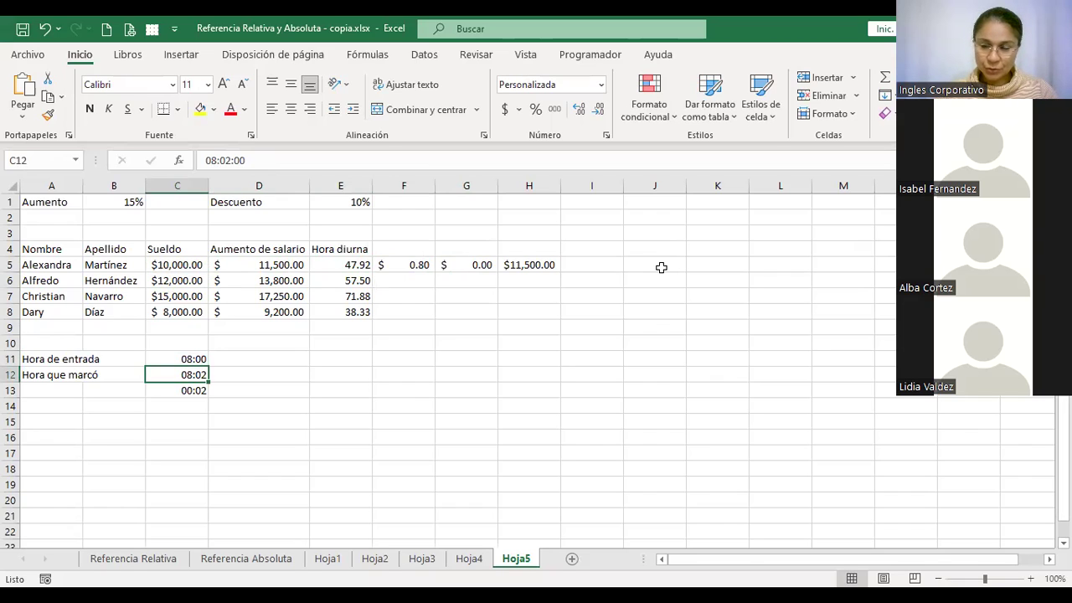
key(Down)
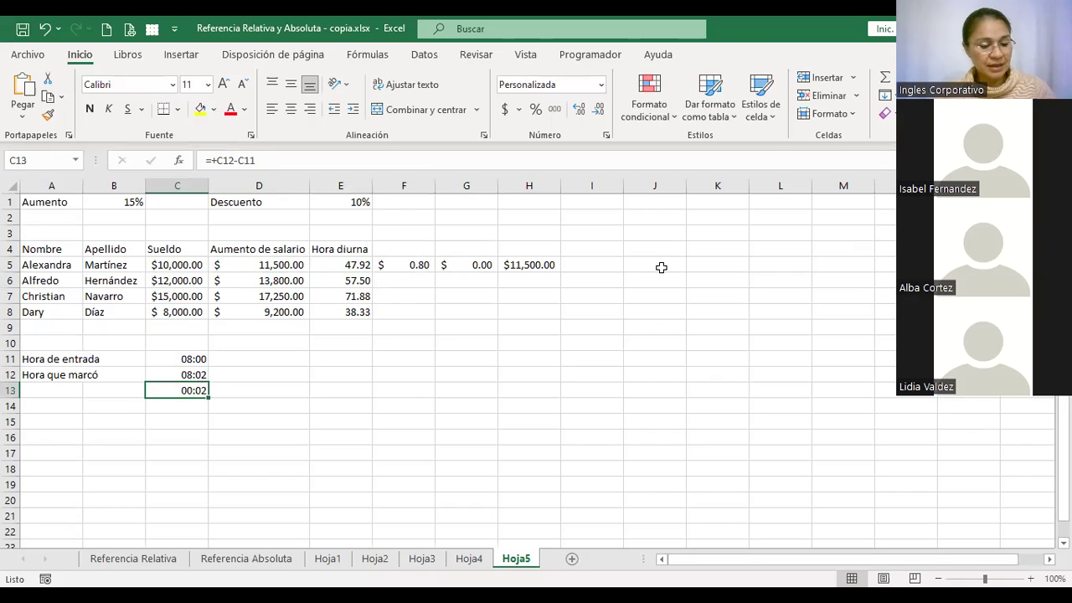
key(F2)
key(Return)
key(Up)
key(Right)
key(Right)
key(Right)
key(Right)
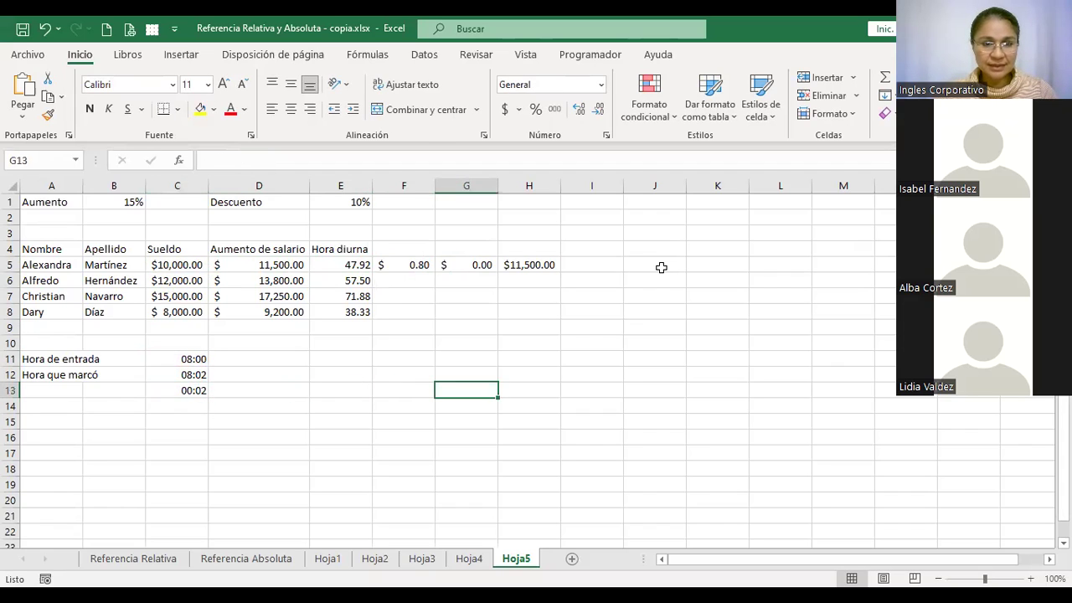
key(Up)
key(Up)
key(Up)
key(Up)
key(Up)
key(Up)
key(Up)
key(Up)
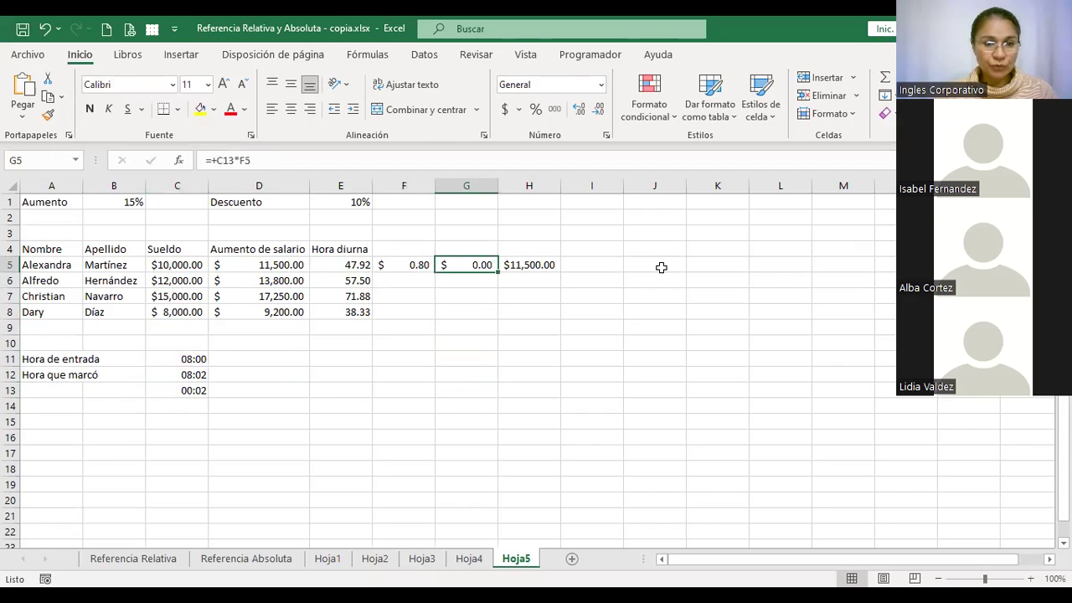
key(Left)
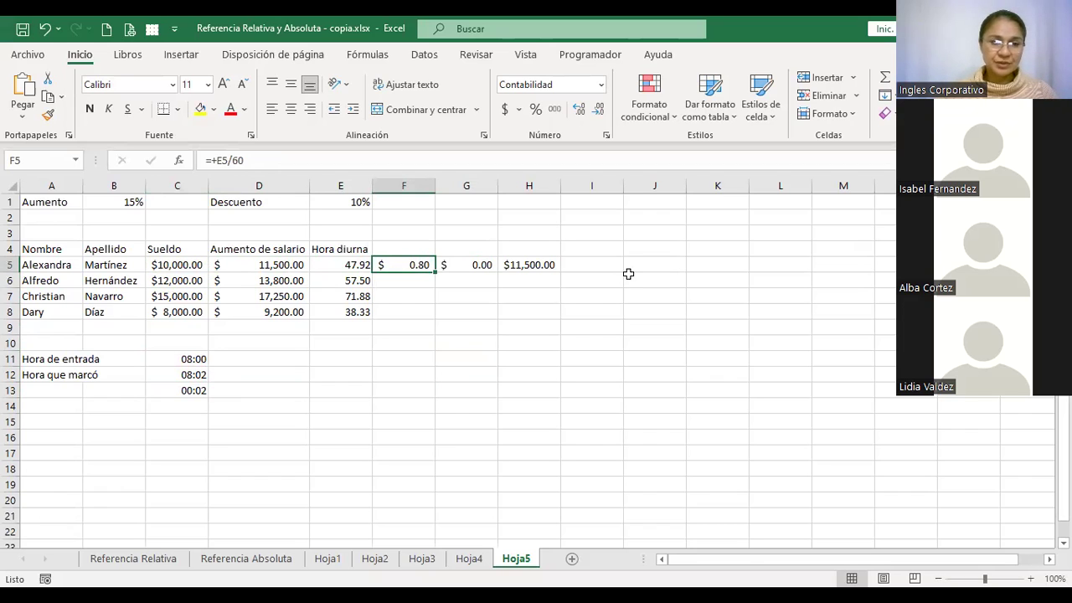
click(181, 390)
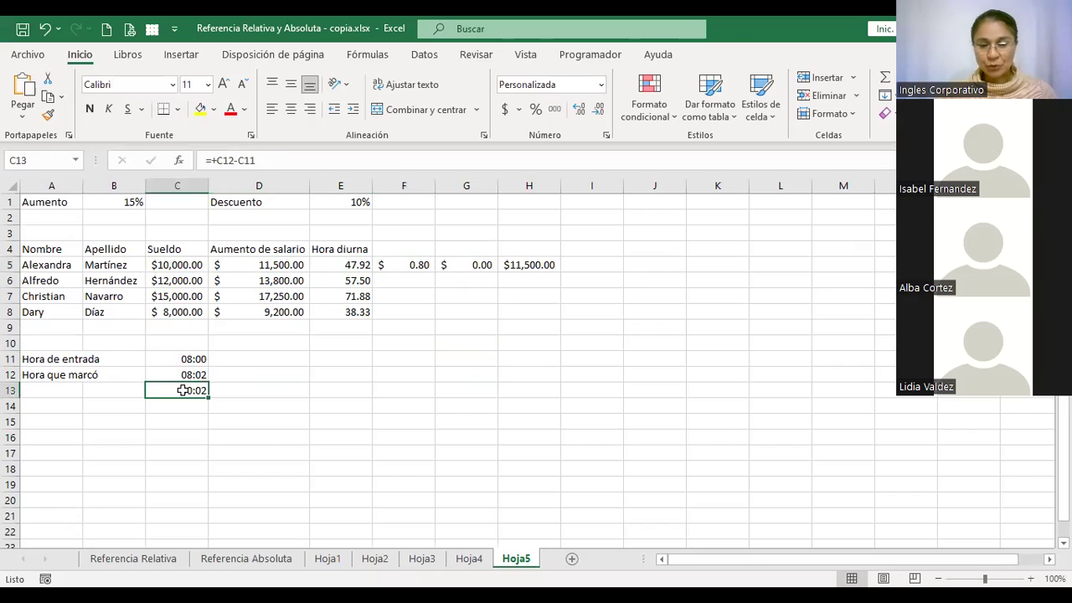
click(465, 264)
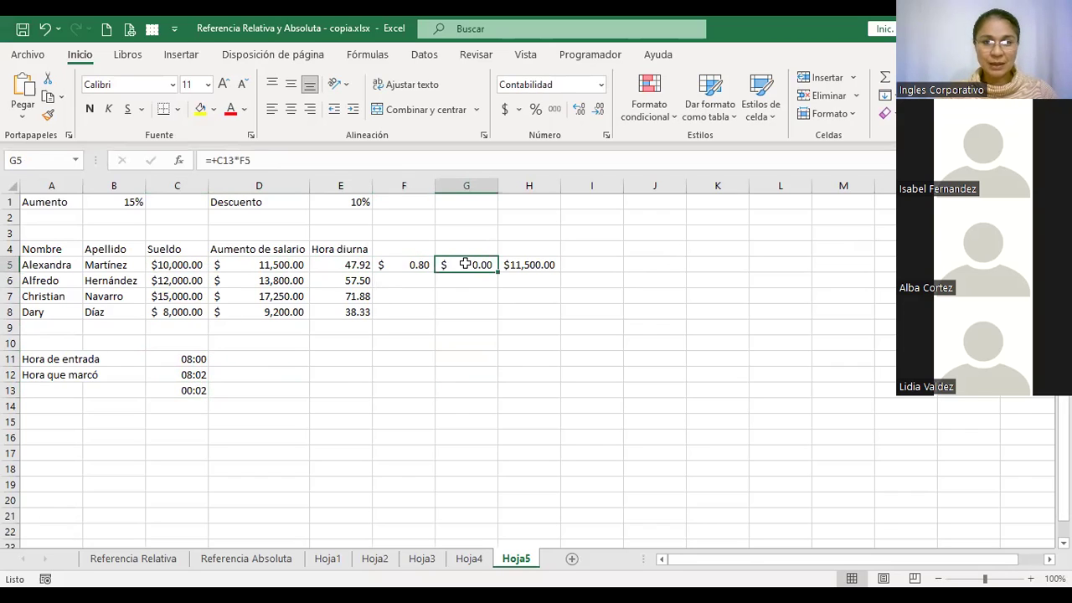
Enter the header 'Valor minuto' in F4 and autofit column F to fit it
click(403, 245)
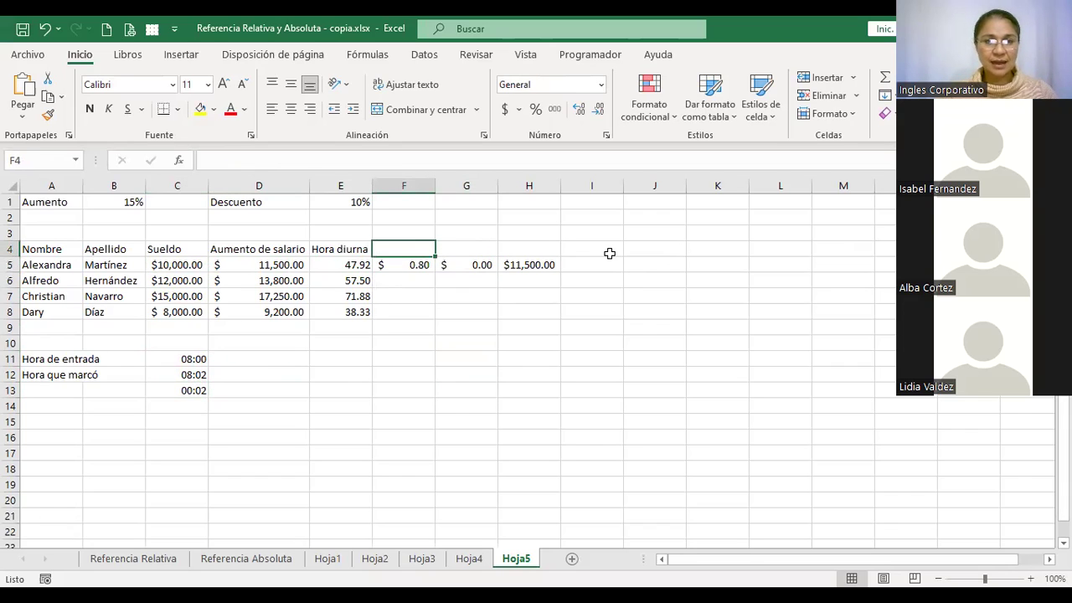
key(Left)
key(Right)
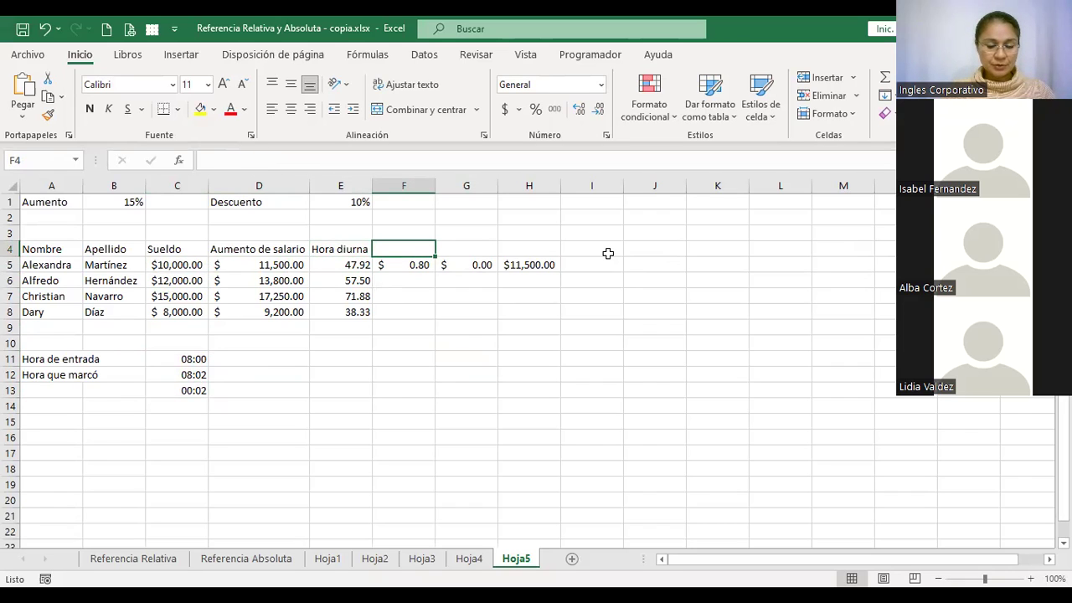
text(Valor minu)
key(BackSpace)
key(Return)
key(Up)
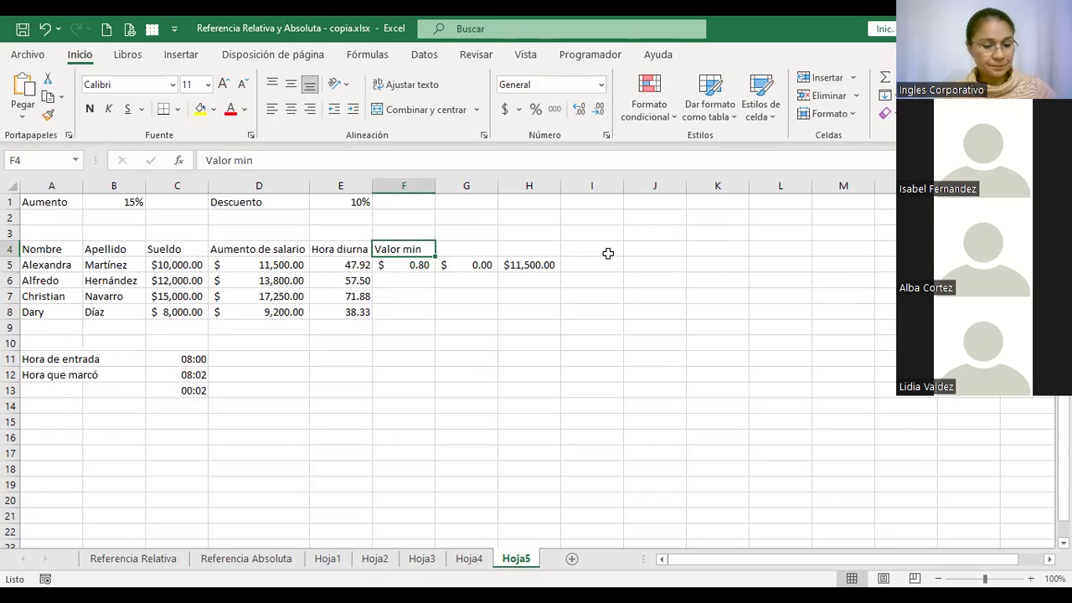
key(F2)
text(uto)
key(Return)
key(Up)
double_click(434, 187)
Enter the header 'Descuento' in G4 above the discount formula
click(481, 245)
key(Down)
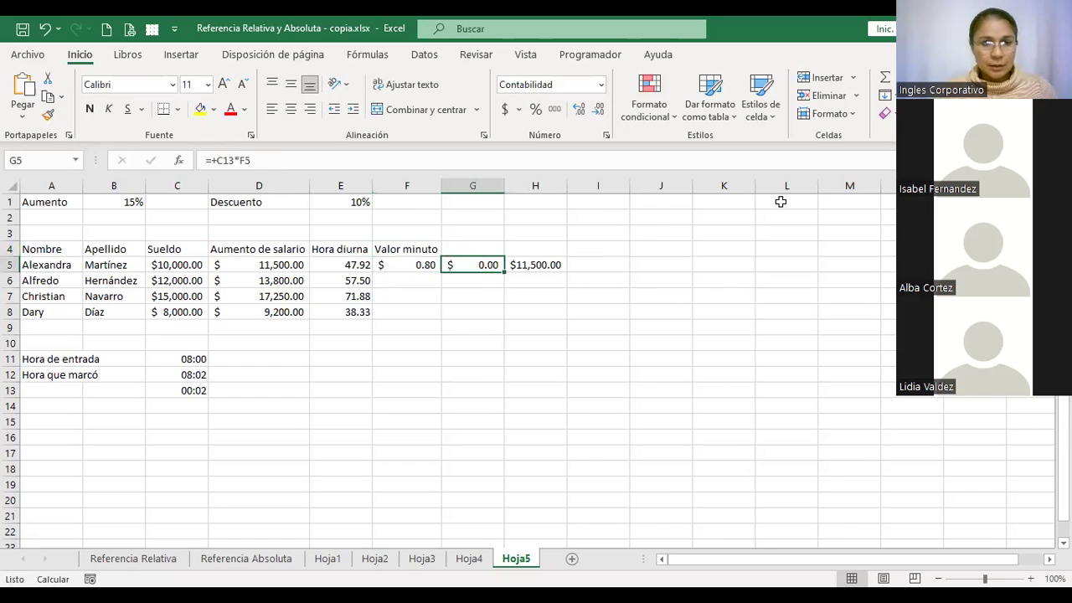
key(Up)
key(Down)
key(Up)
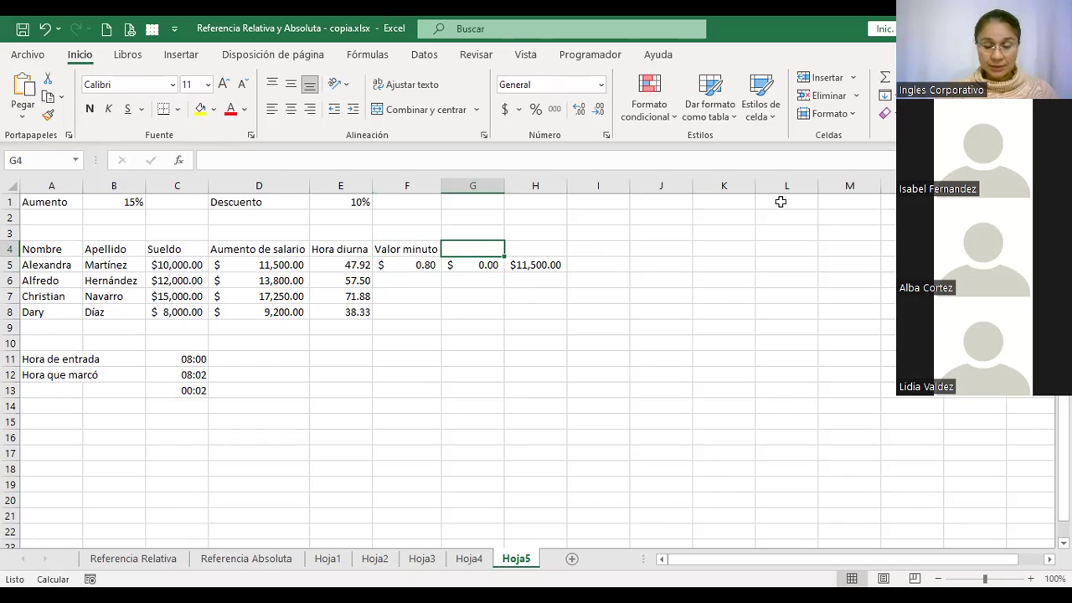
text(Descuento)
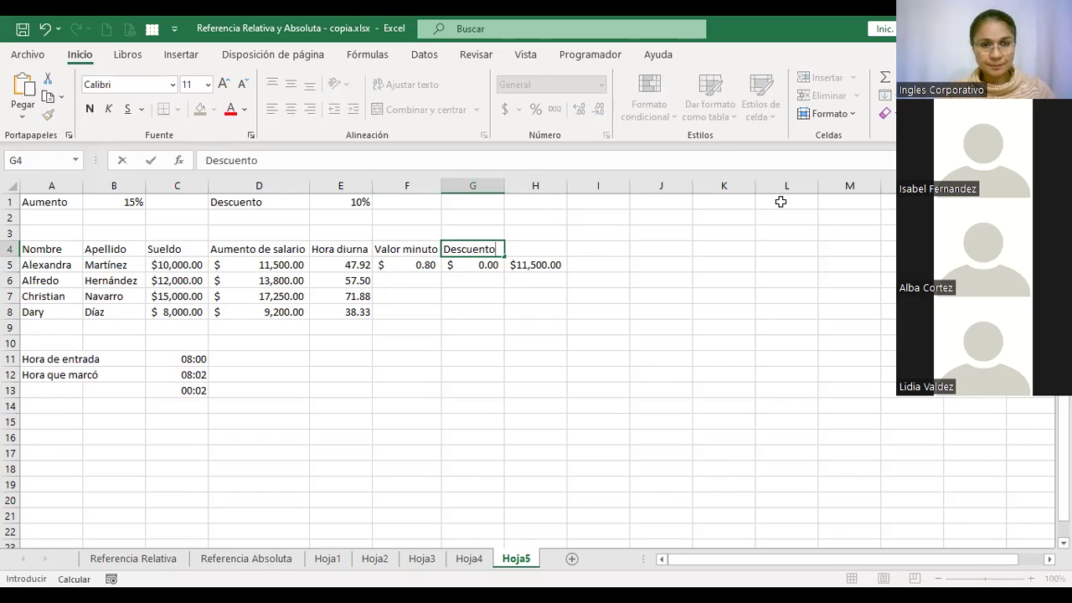
key(Return)
key(Up)
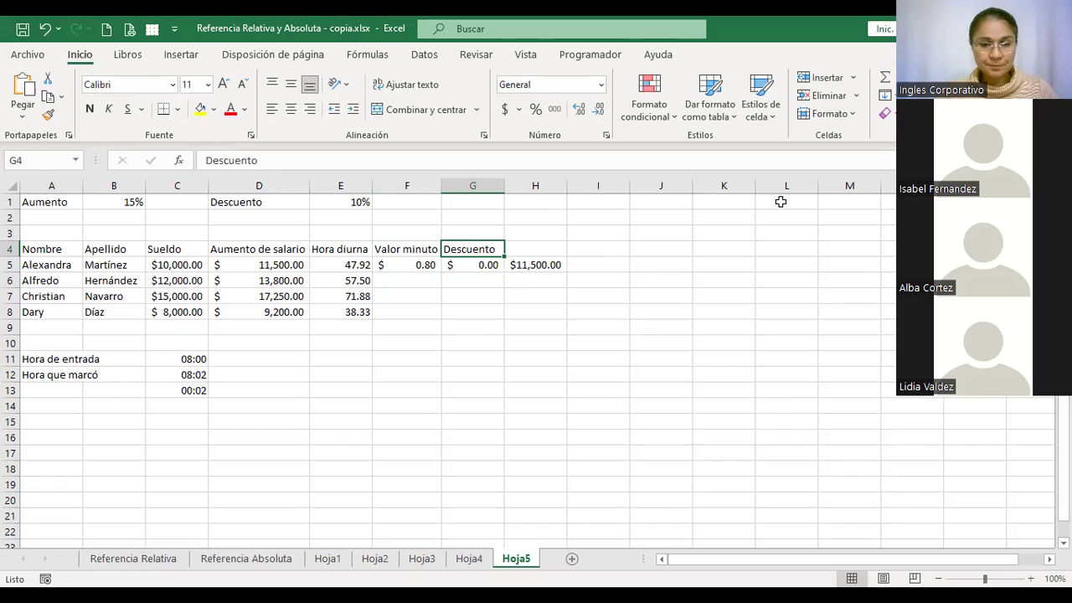
key(Down)
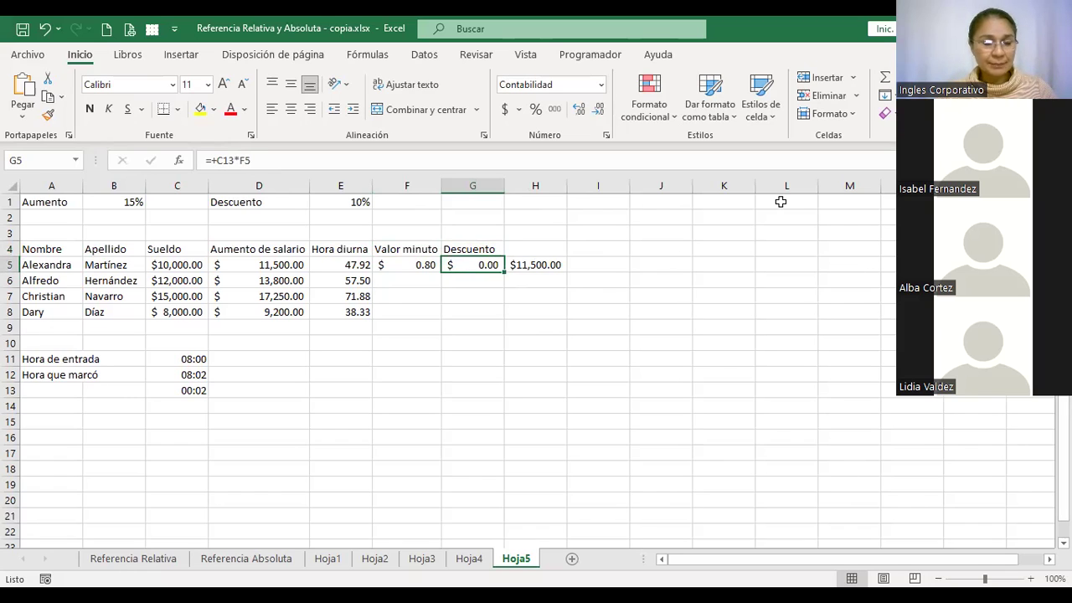
key(F2)
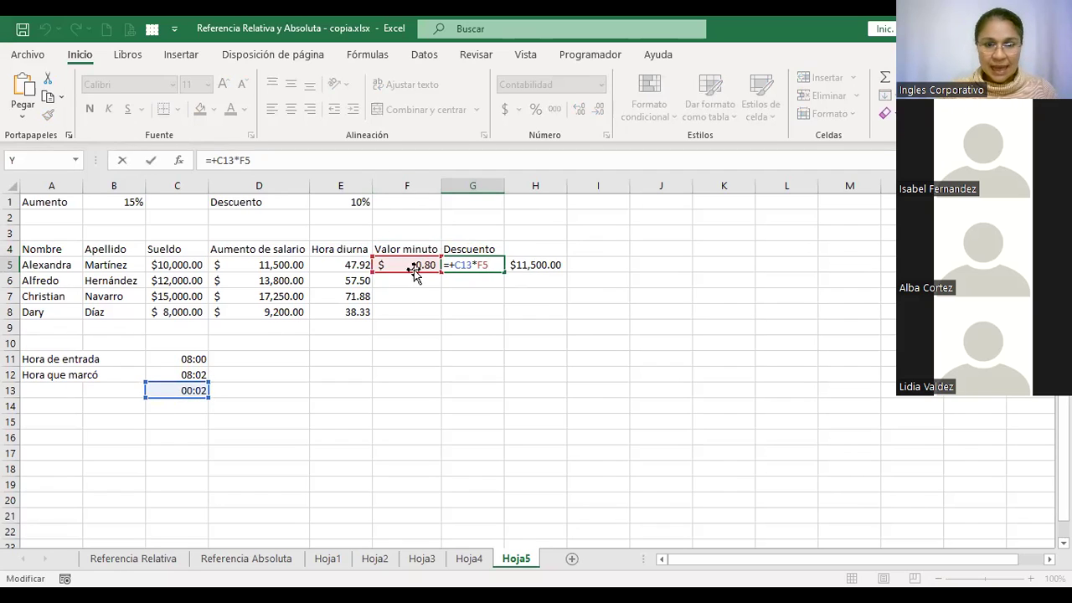
key(ctrl+Return)
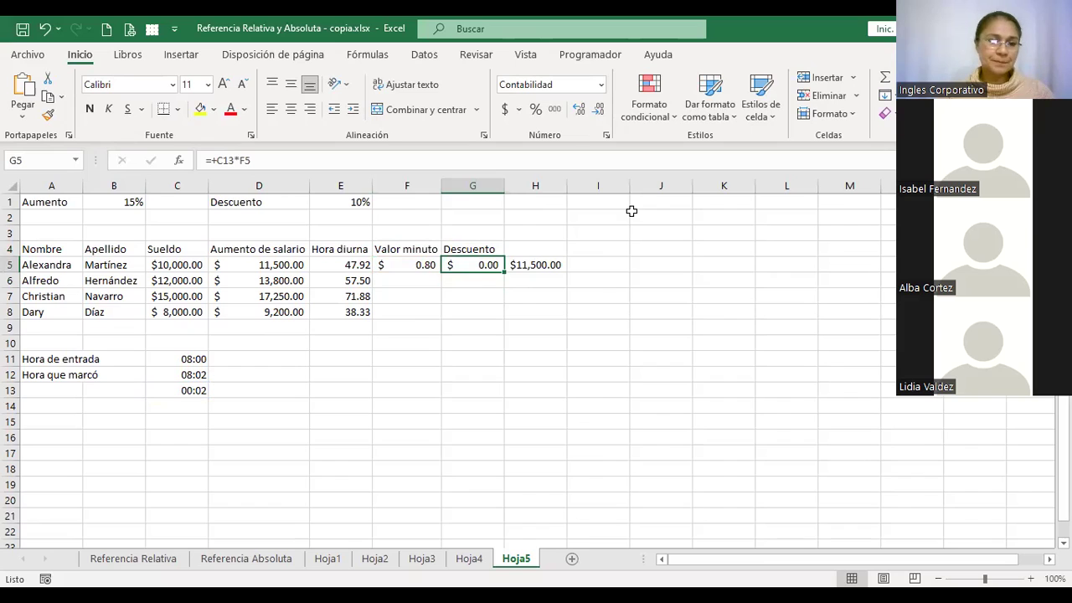
click(272, 391)
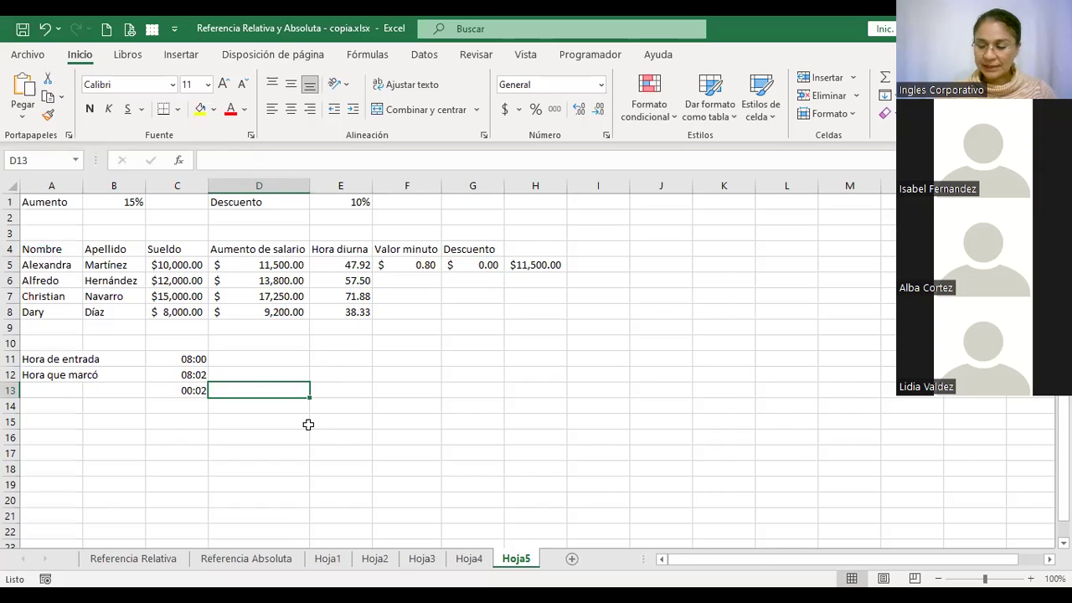
Enter =+MINUTO(C13) in D13 so it shows 2 late minutes
text(+)
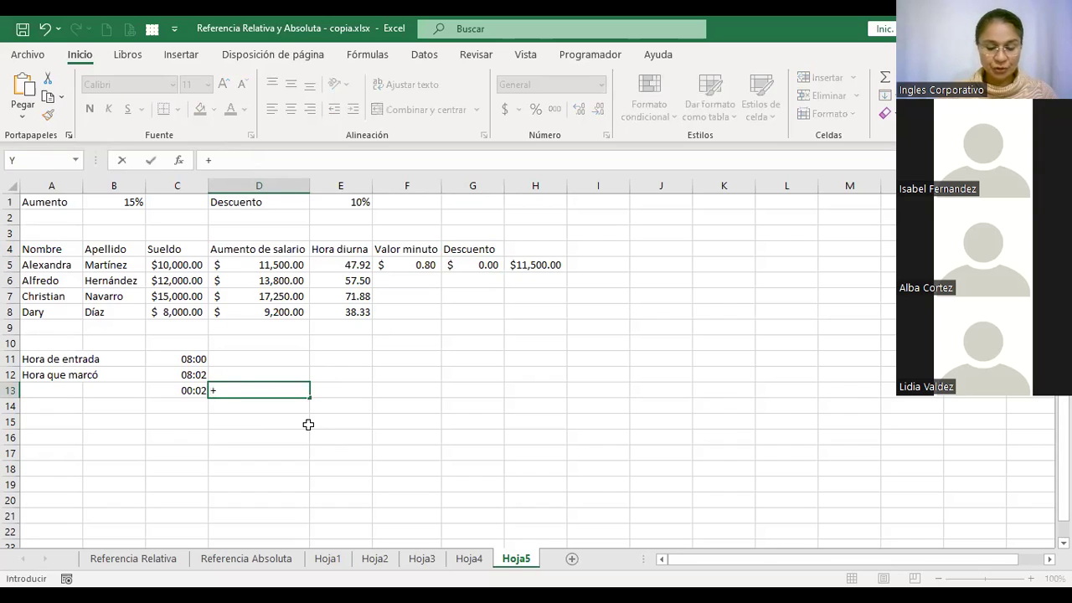
text(min)
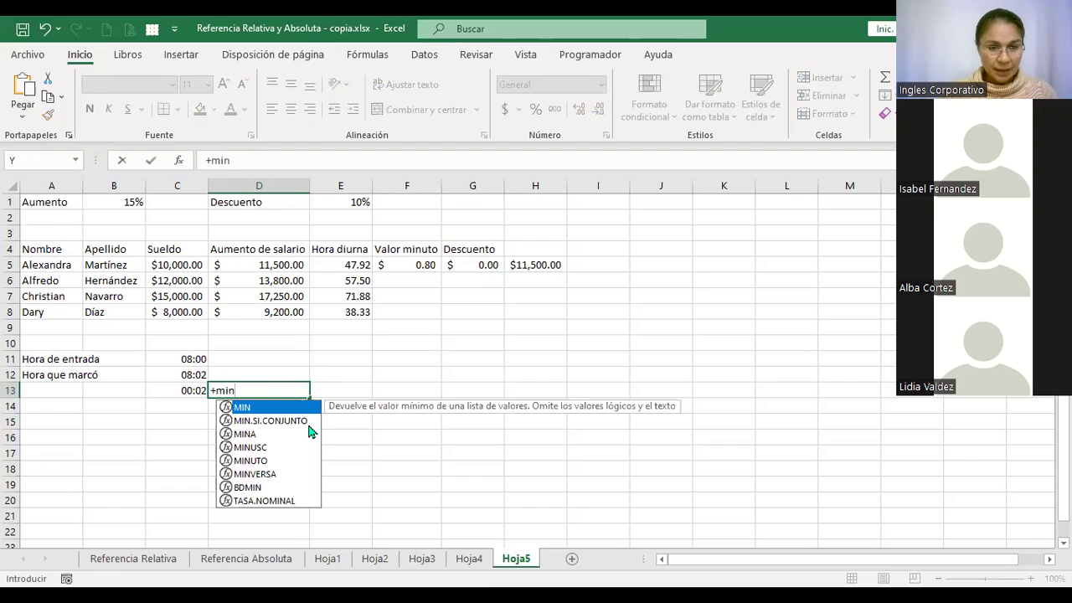
click(250, 461)
double_click(251, 462)
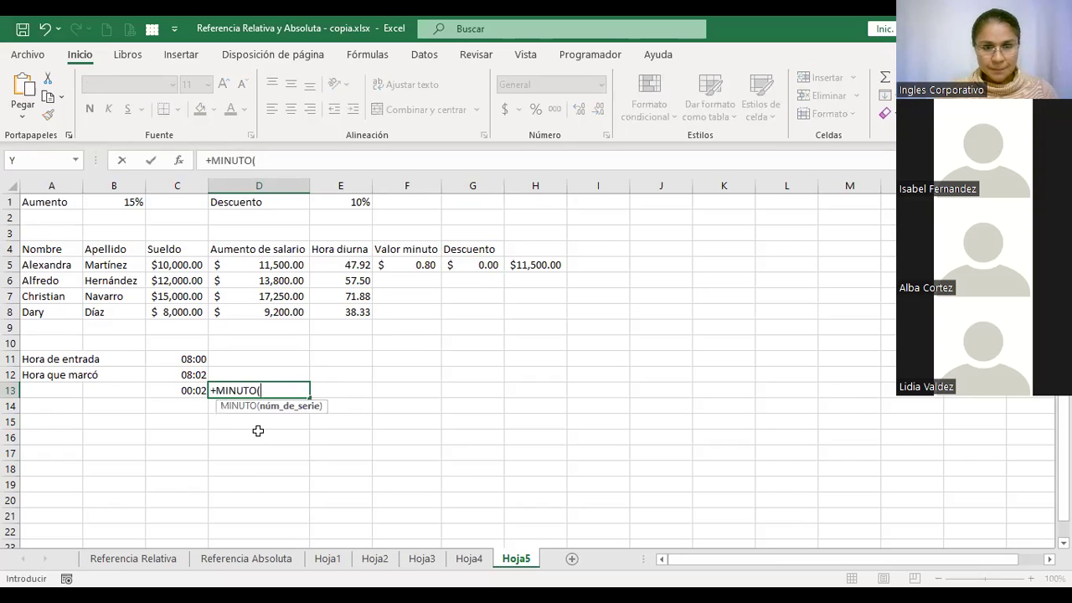
click(180, 389)
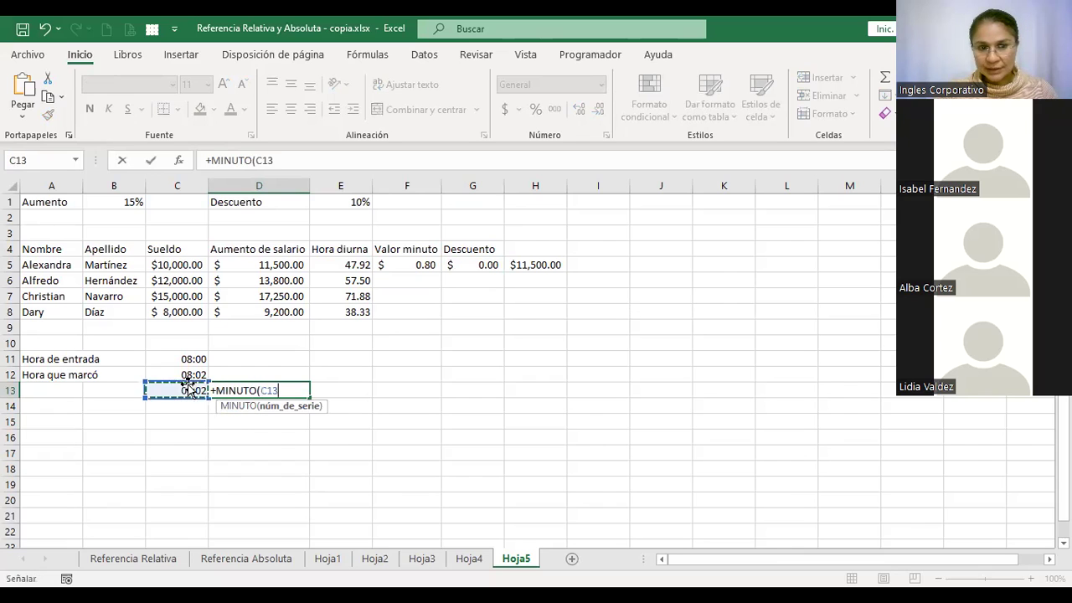
key(Return)
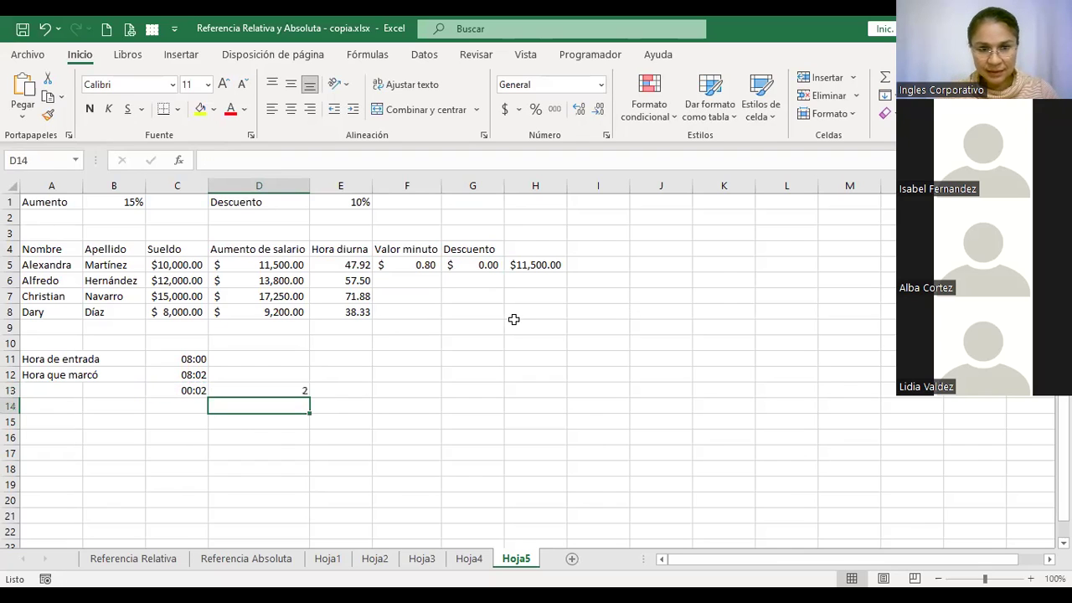
Review D13's formula reference and the lateness formula in C13
key(Up)
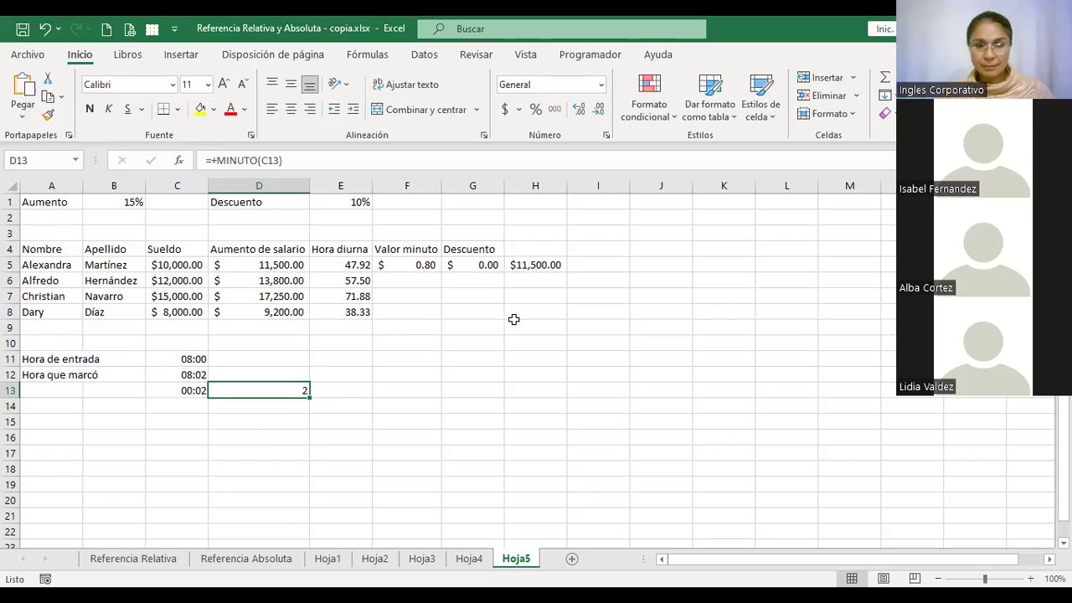
key(F2)
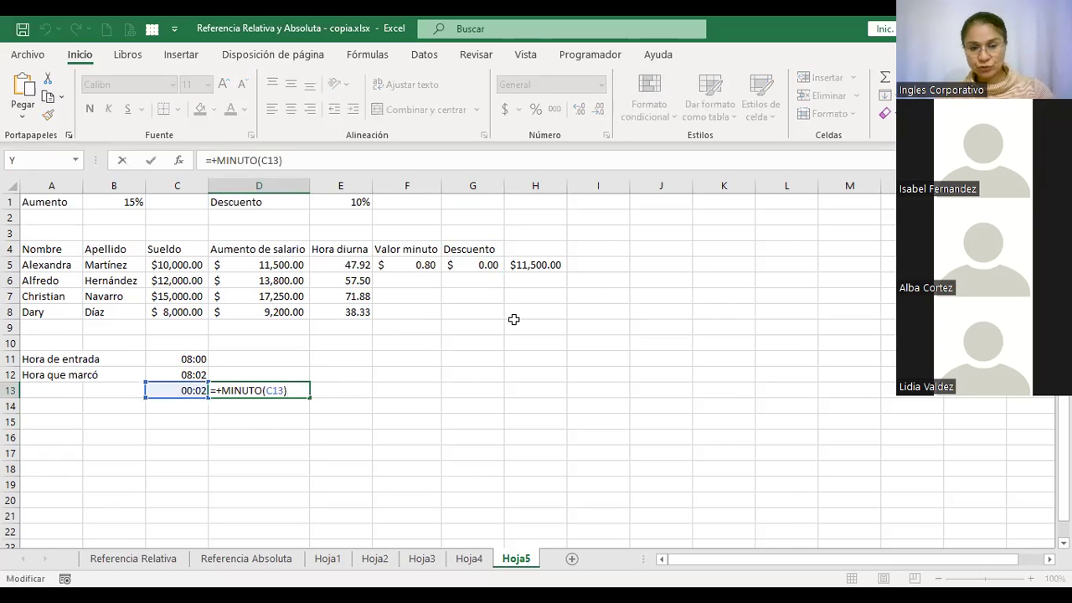
key(Escape)
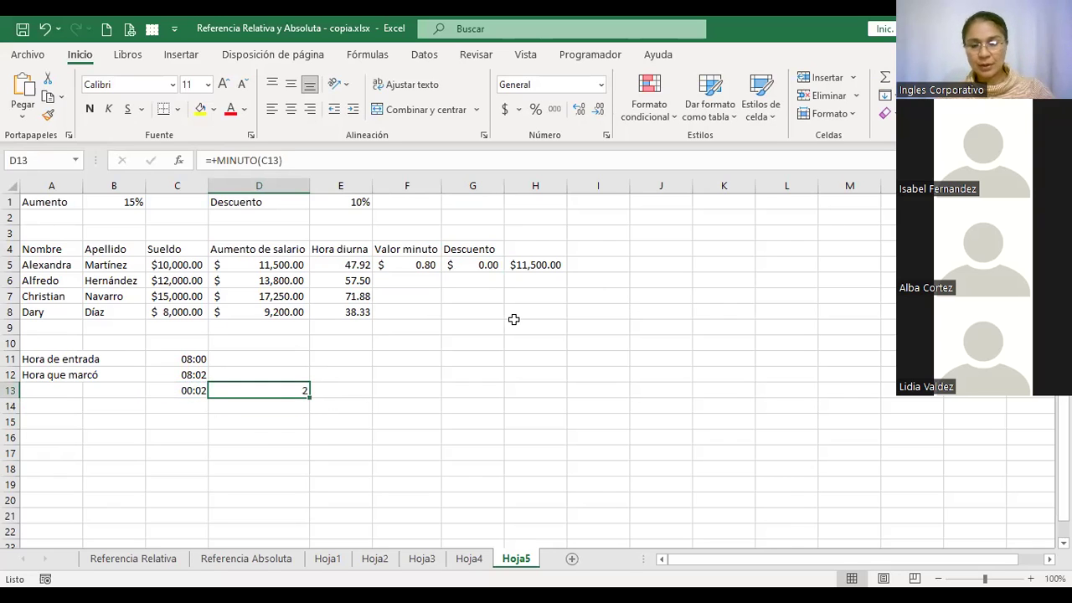
key(Left)
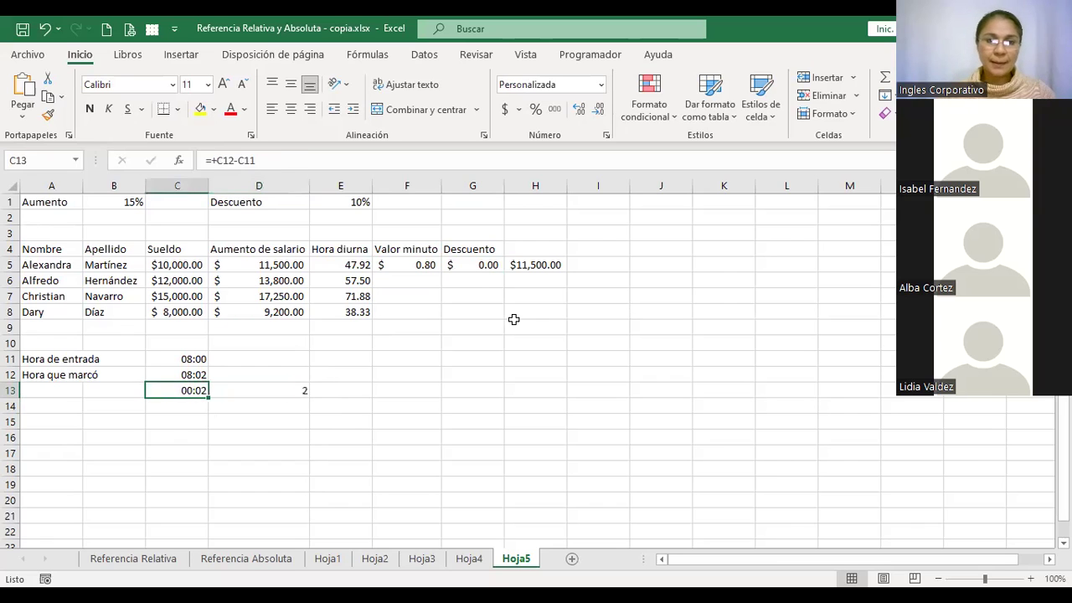
click(287, 395)
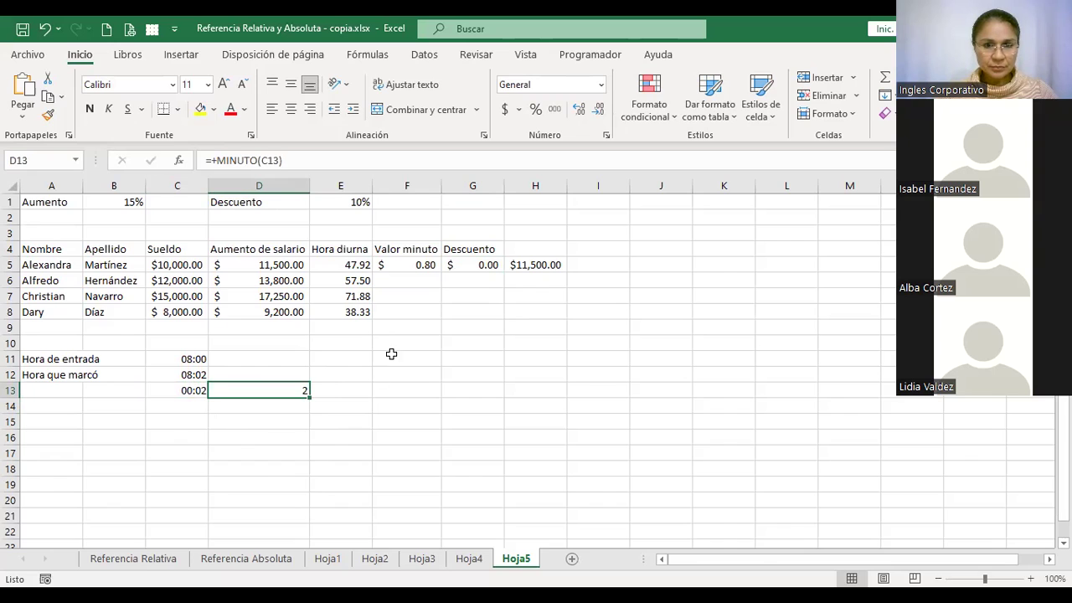
Change G5's discount to =+D13*F5, giving $1.60 and a $11,498.72 net salary
click(466, 265)
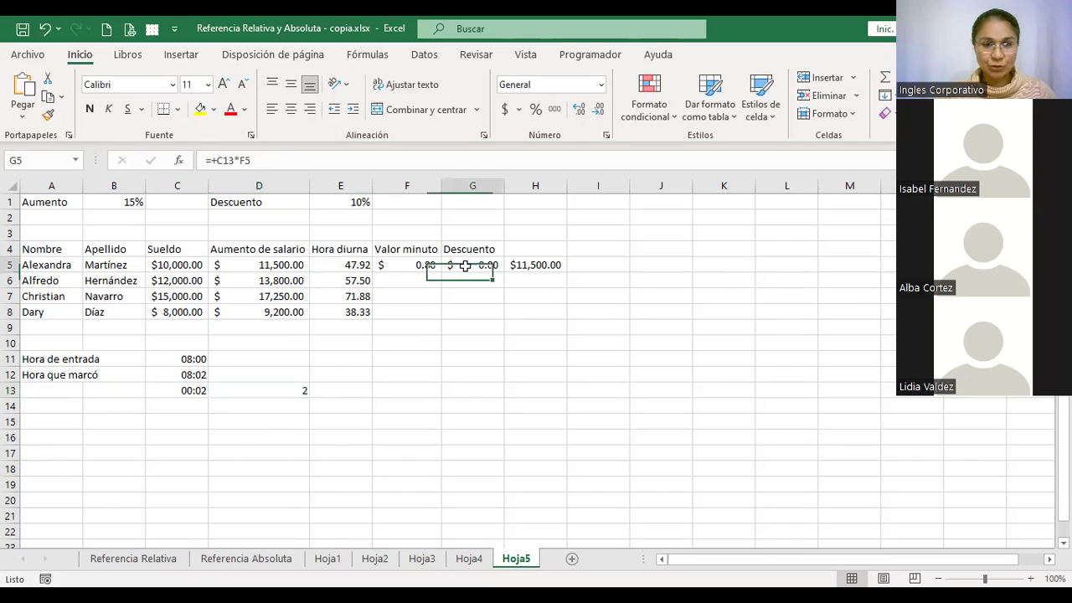
double_click(465, 264)
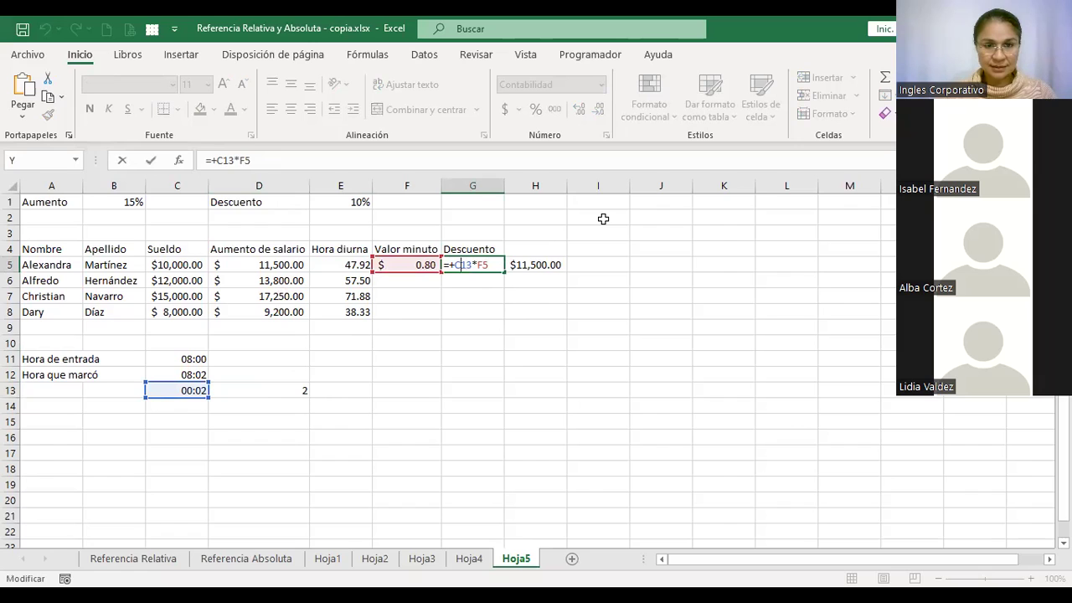
key(BackSpace)
text(d)
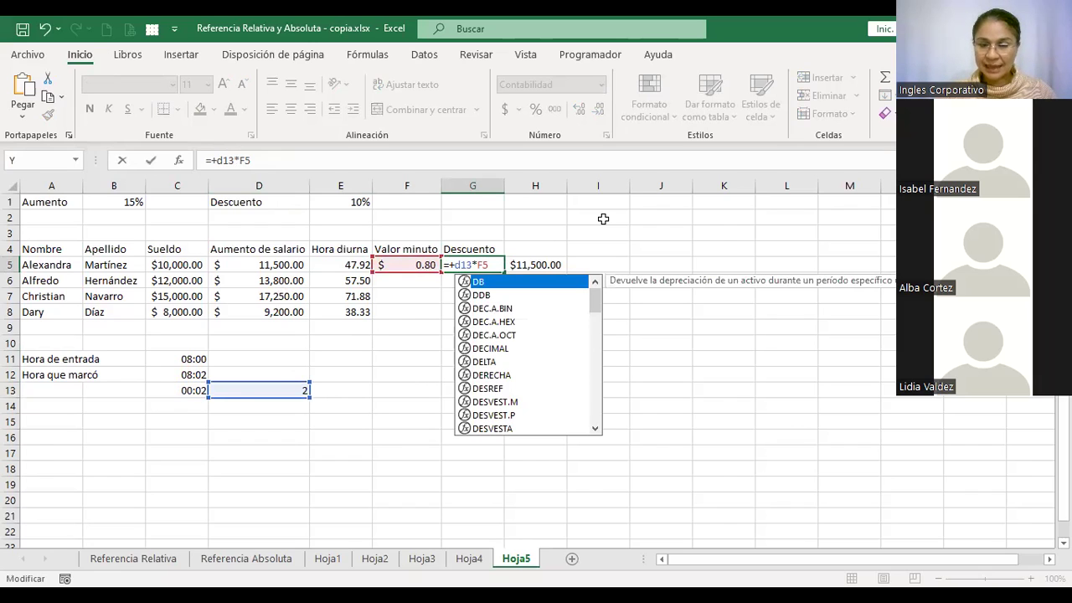
key(Return)
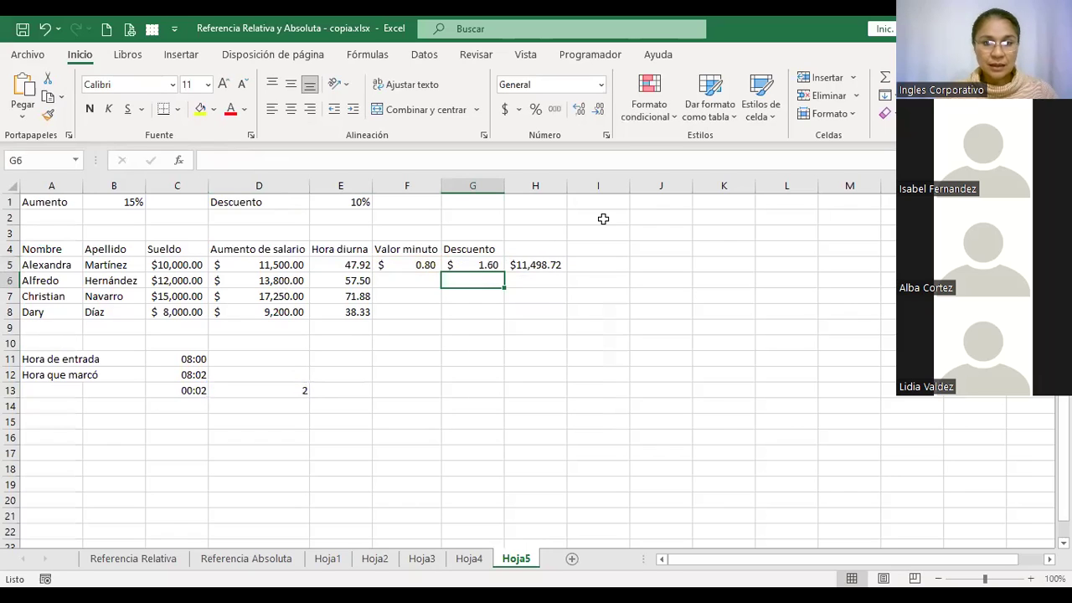
key(Up)
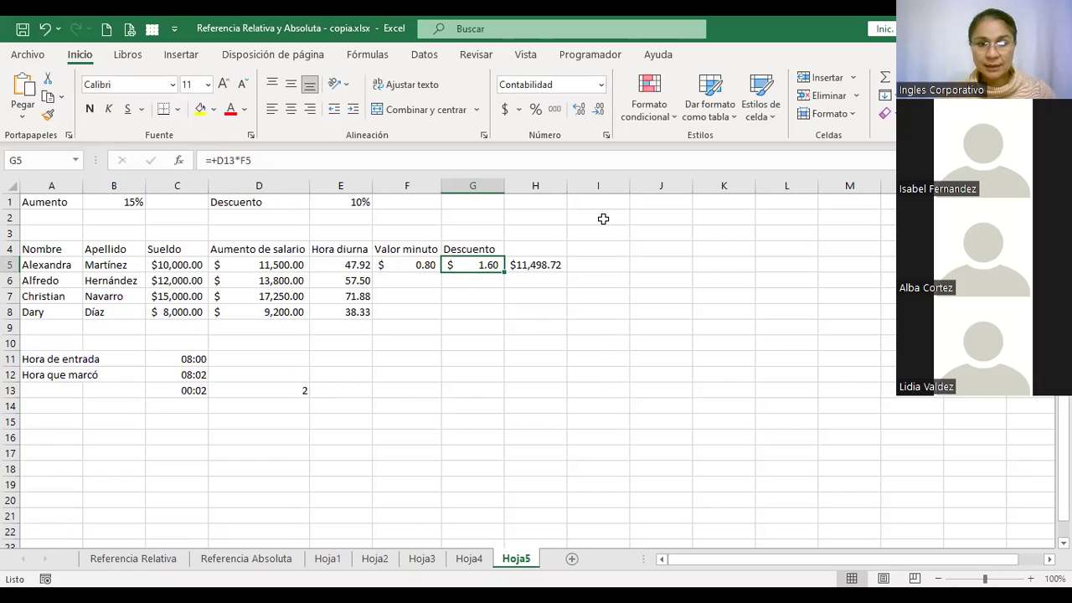
key(Left)
key(Left)
key(Right)
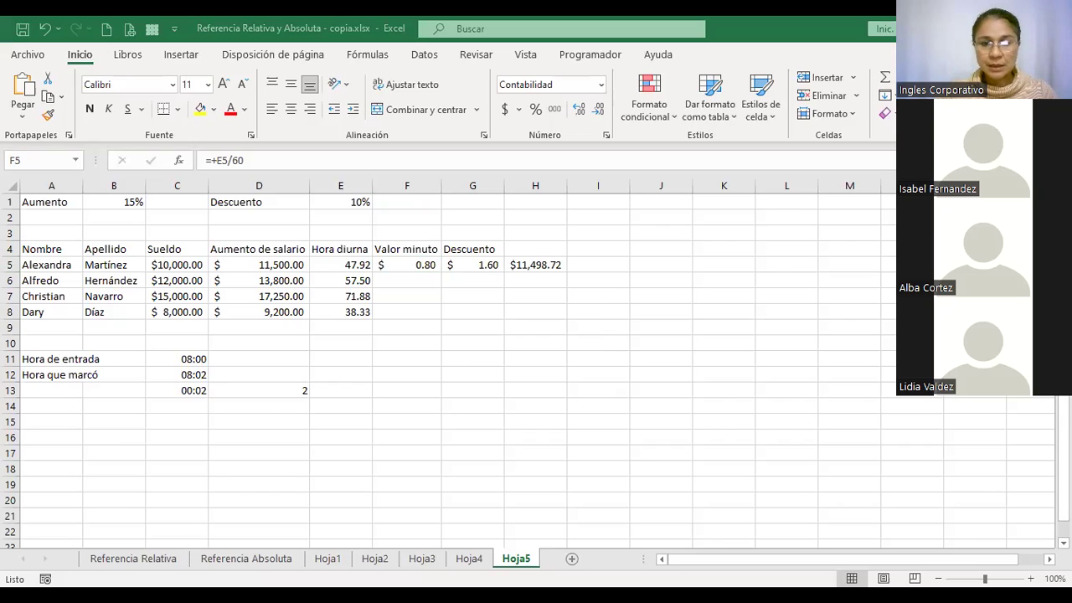
click(871, 142)
key(Right)
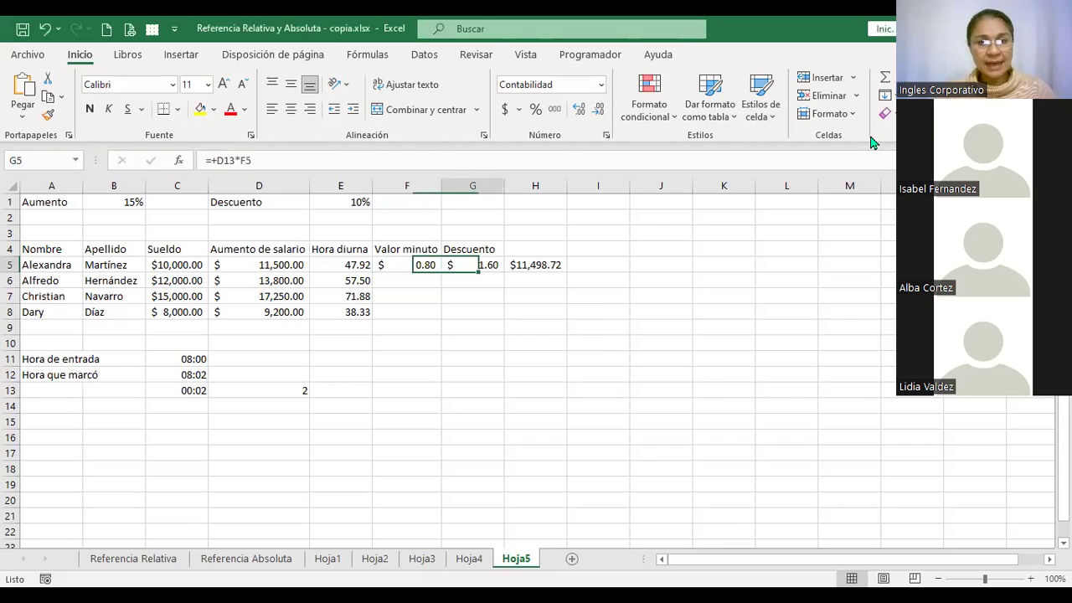
key(Right)
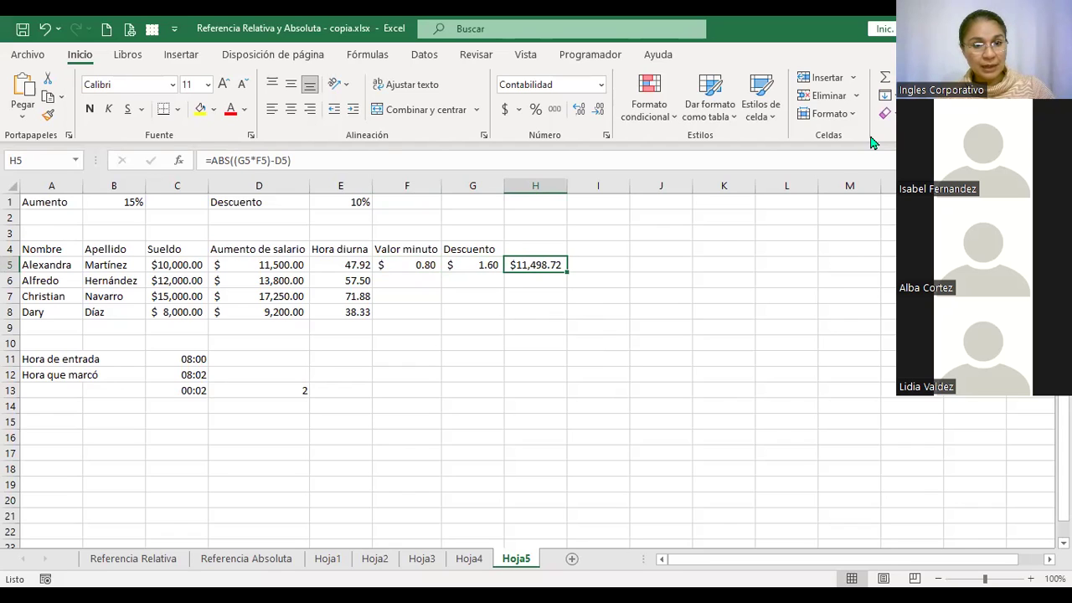
key(Left)
key(Left)
key(Left)
key(Left)
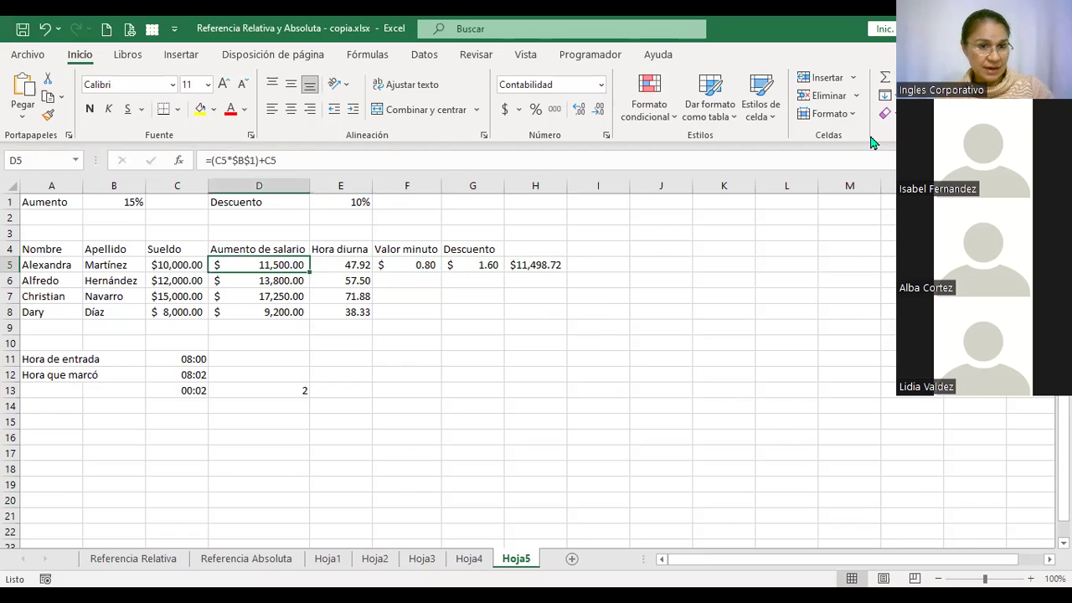
key(Right)
key(Right)
key(Right)
key(Right)
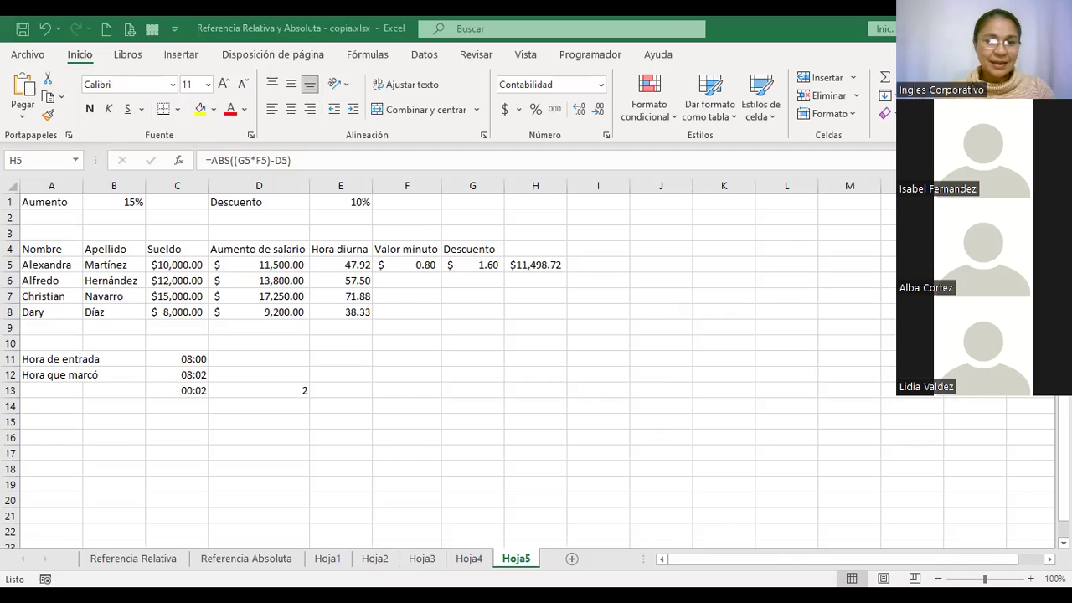
key(Left)
key(Left)
key(Left)
key(Left)
key(Left)
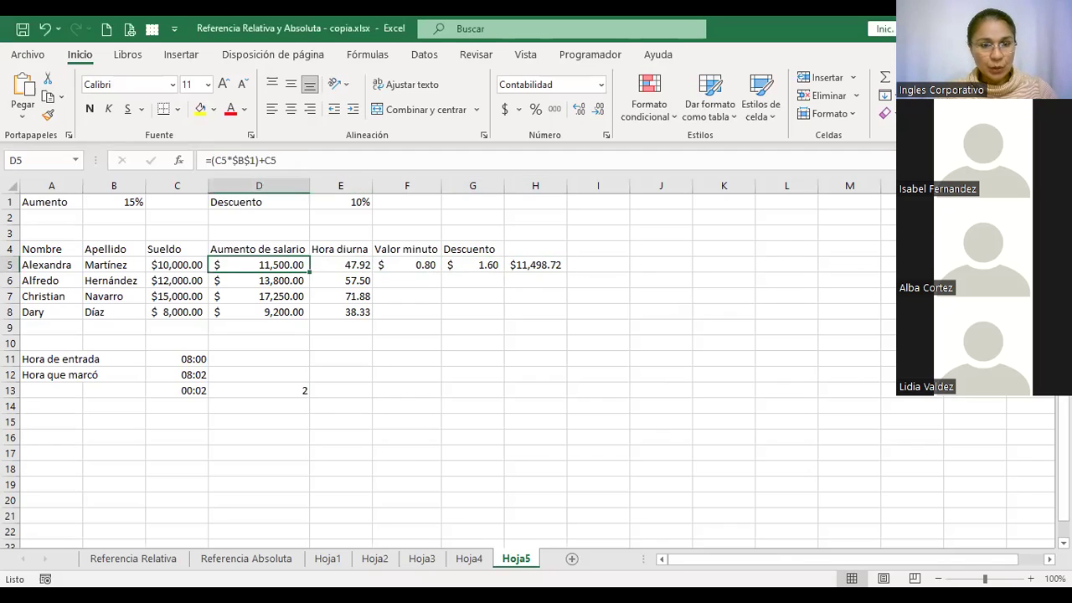
key(Down)
key(Down)
key(Down)
key(Down)
key(Down)
key(Down)
key(Down)
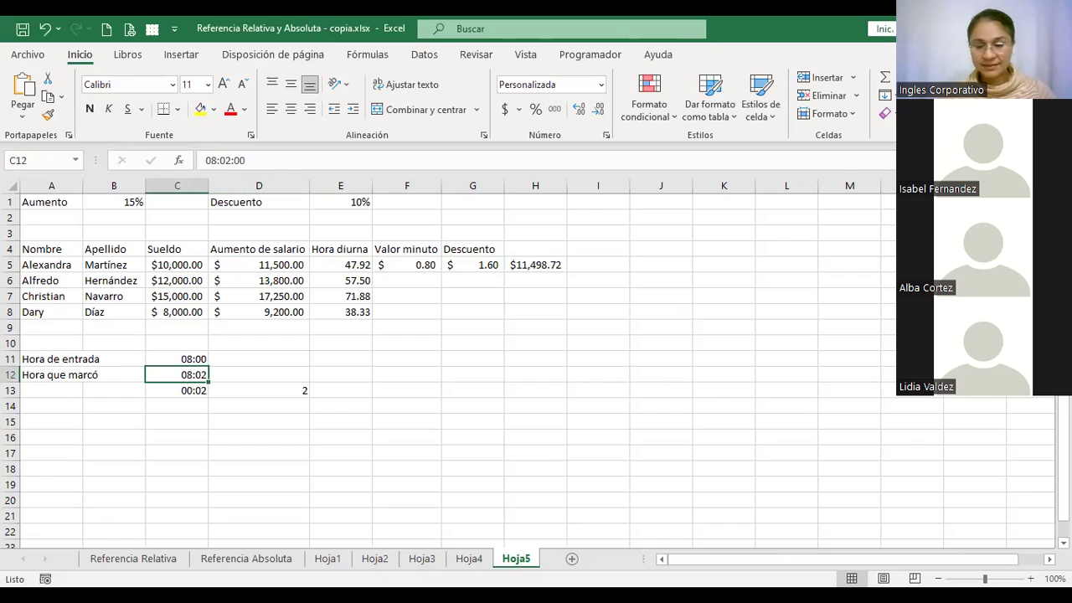
Change the clock-in time in C12 to 10:00
key(F2)
key(Right)
key(BackSpace)
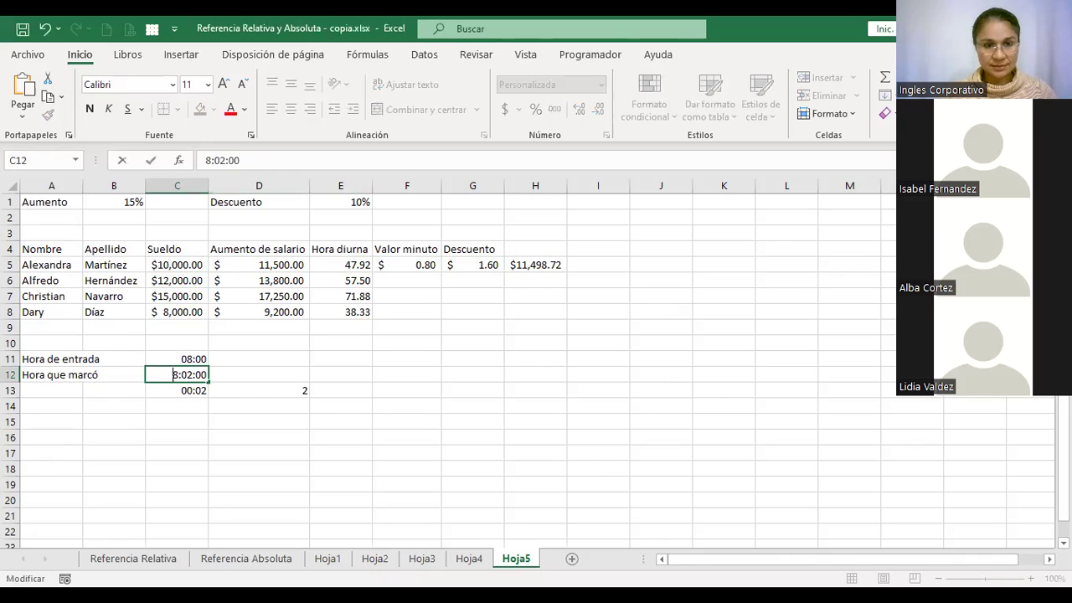
key(Delete)
text(10)
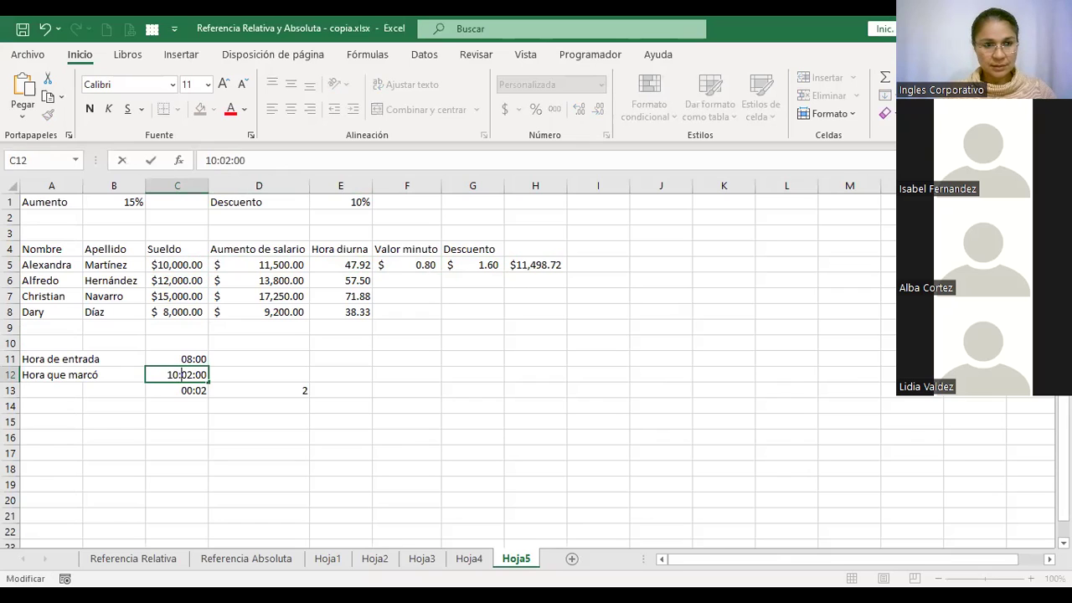
key(Delete)
text(0)
key(Return)
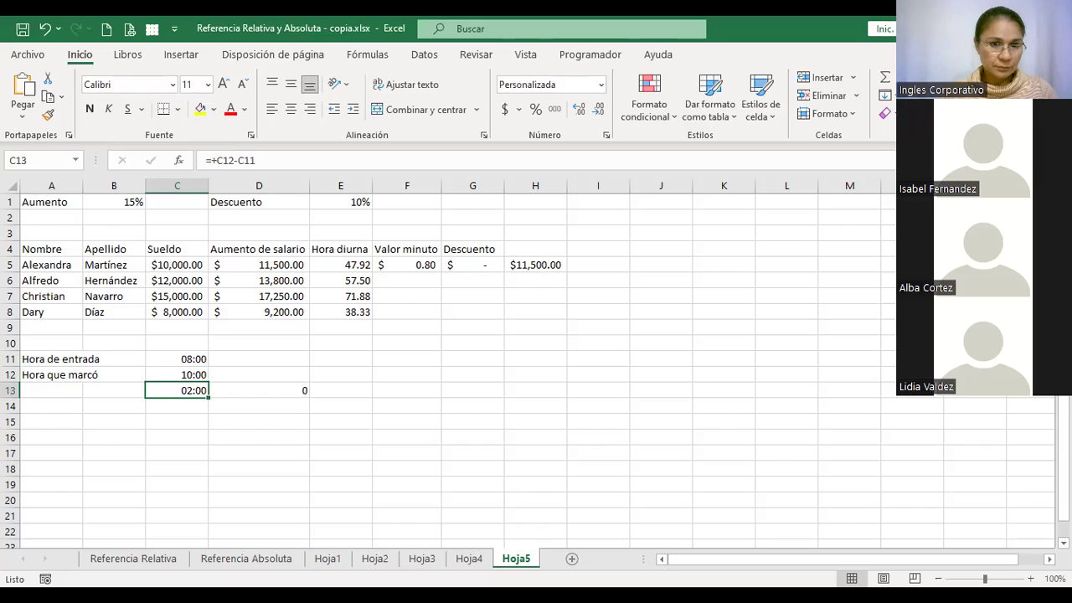
Verify C13 now shows 02:00 lateness and D13's =+MINUTO(C13) gives 0
click(259, 390)
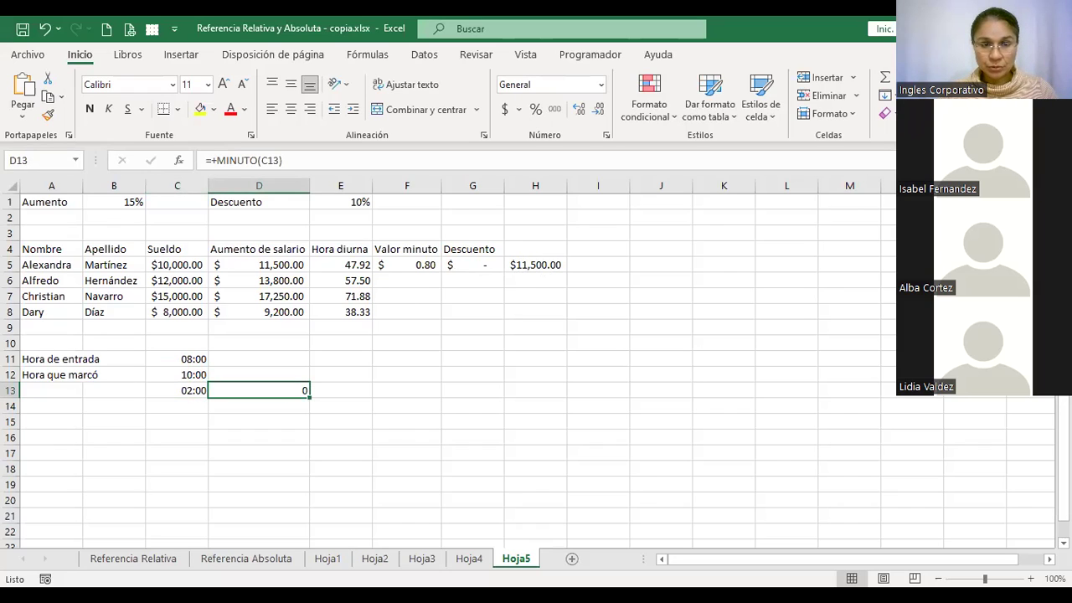
click(258, 406)
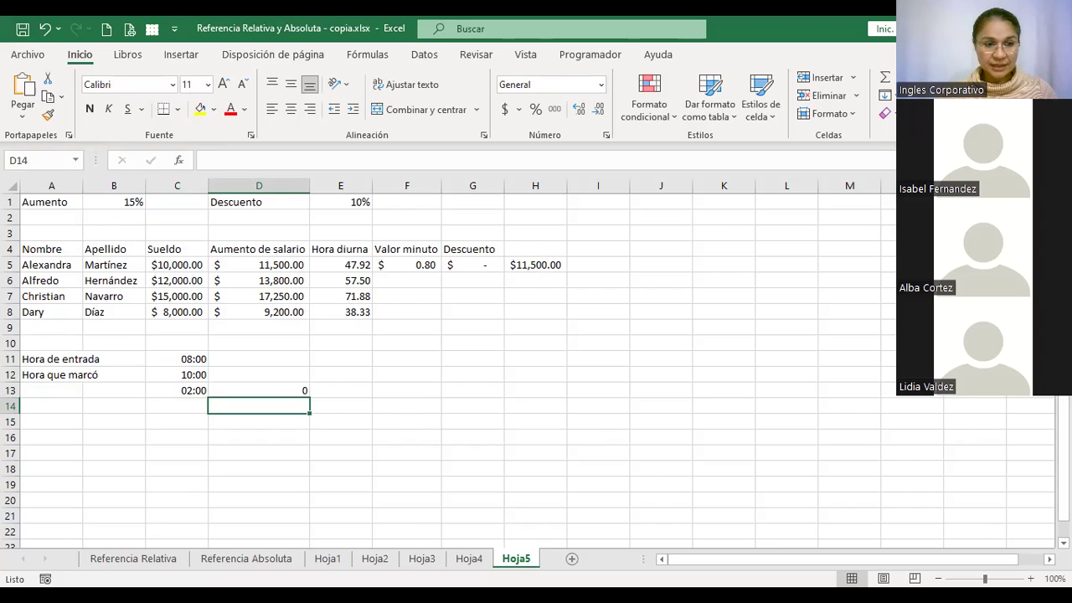
click(259, 390)
click(177, 390)
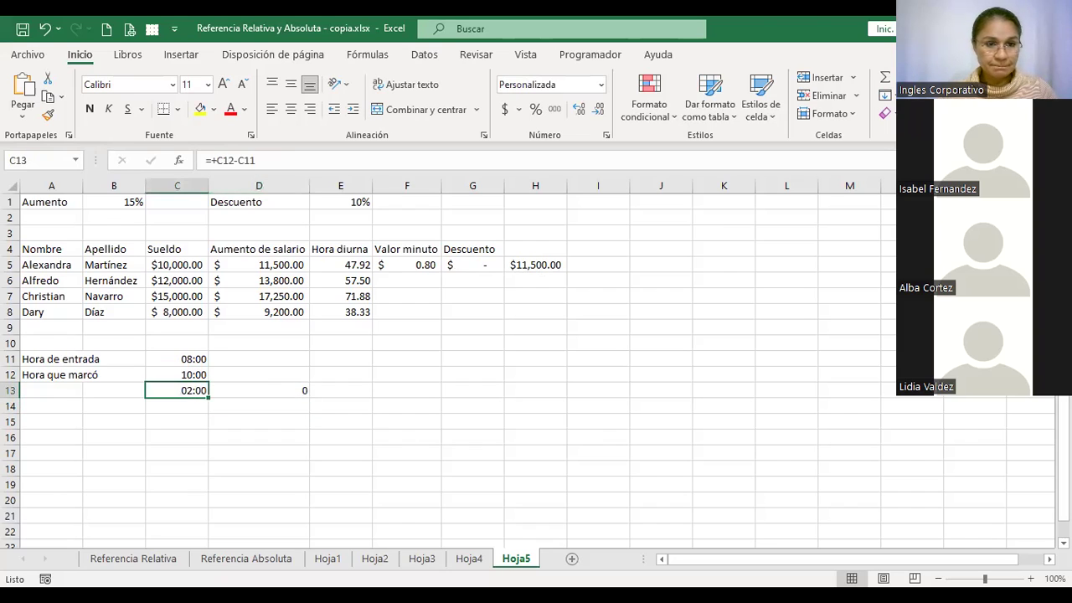
click(176, 374)
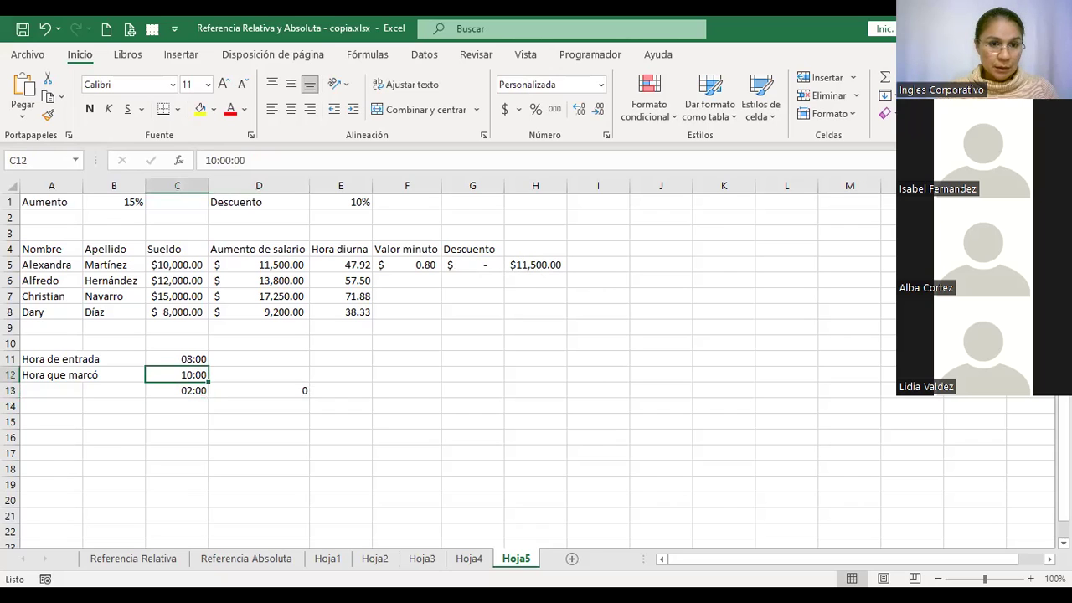
drag(177, 359, 176, 390)
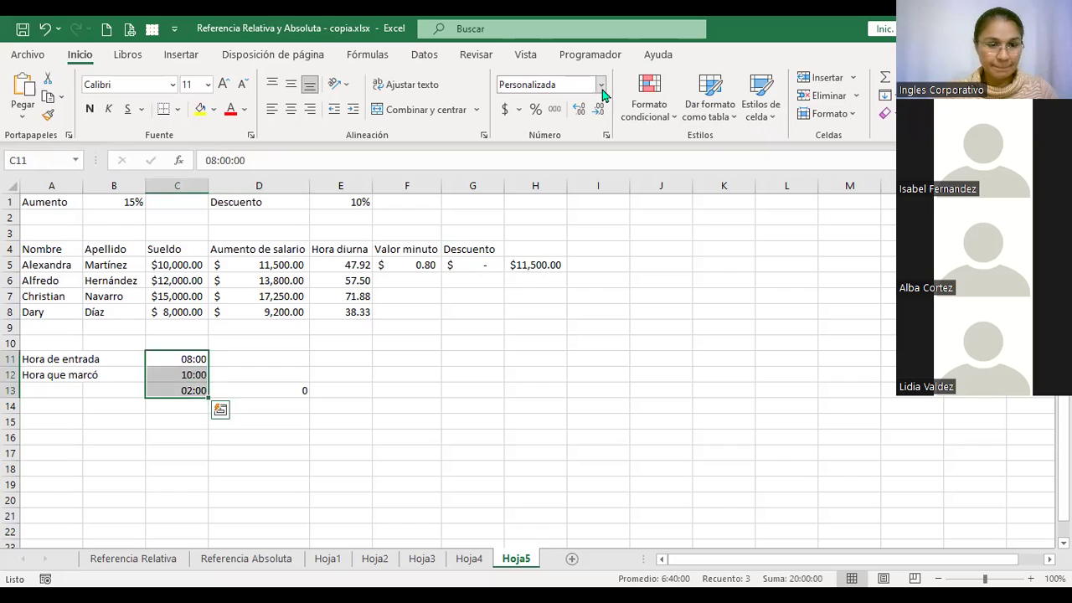
click(191, 391)
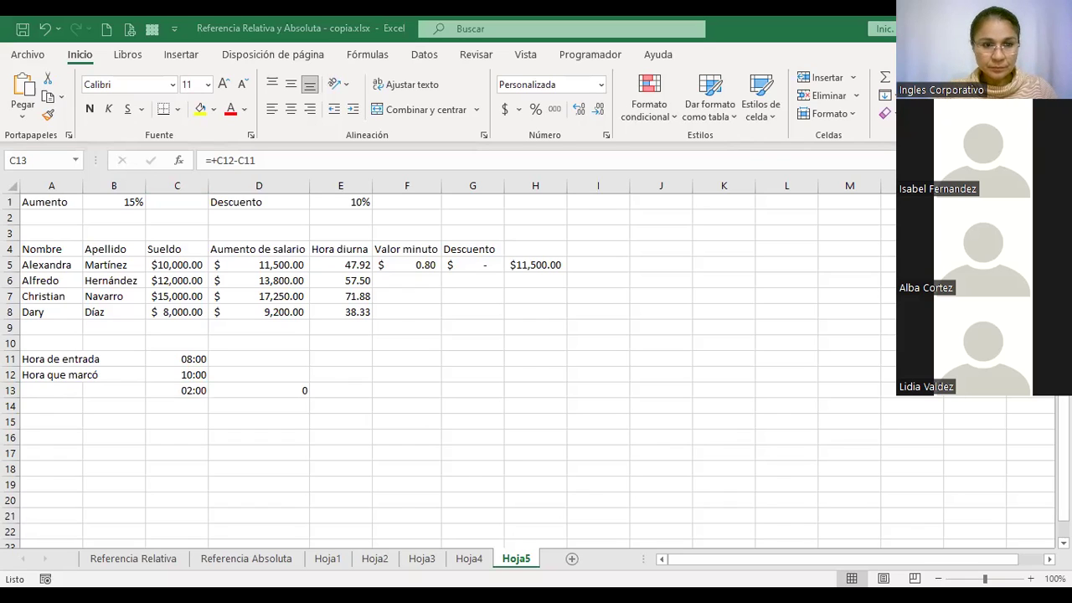
click(259, 390)
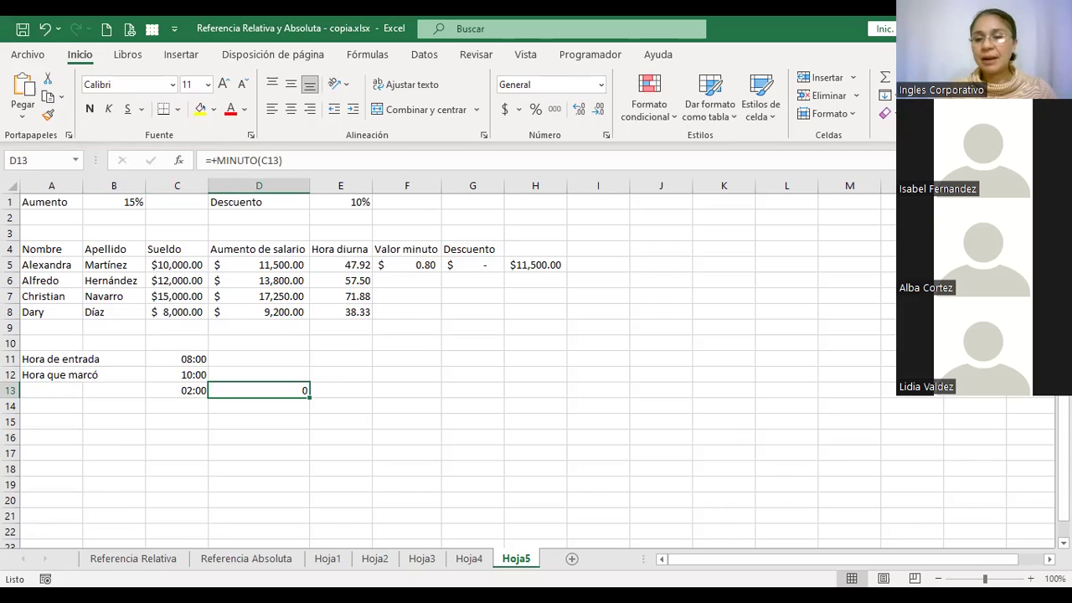
click(259, 406)
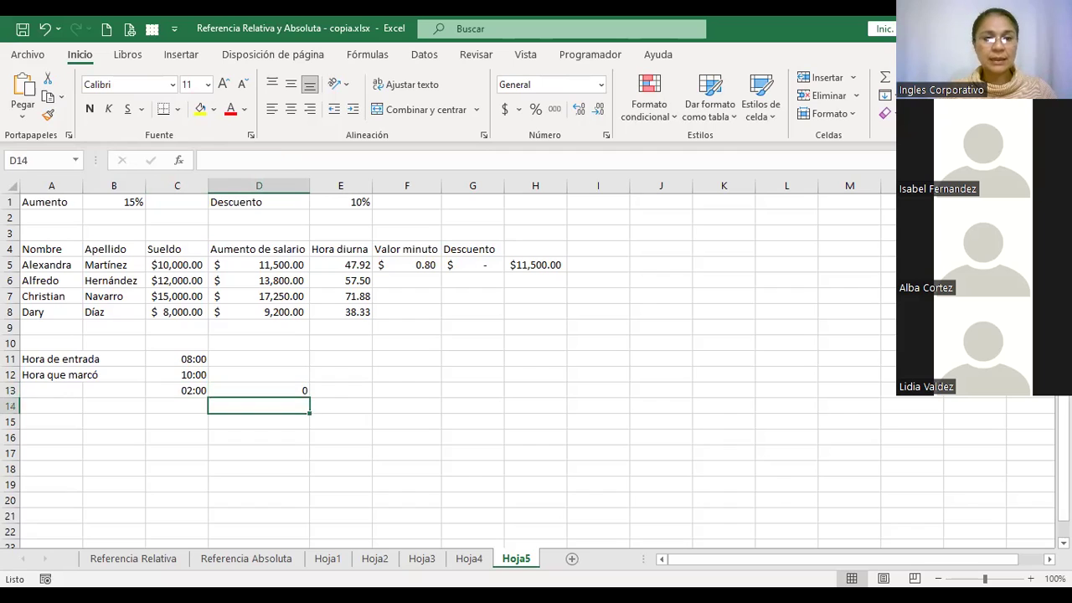
Enter =+HORA(C13) in D14 to get the 2 hours of lateness
text(+)
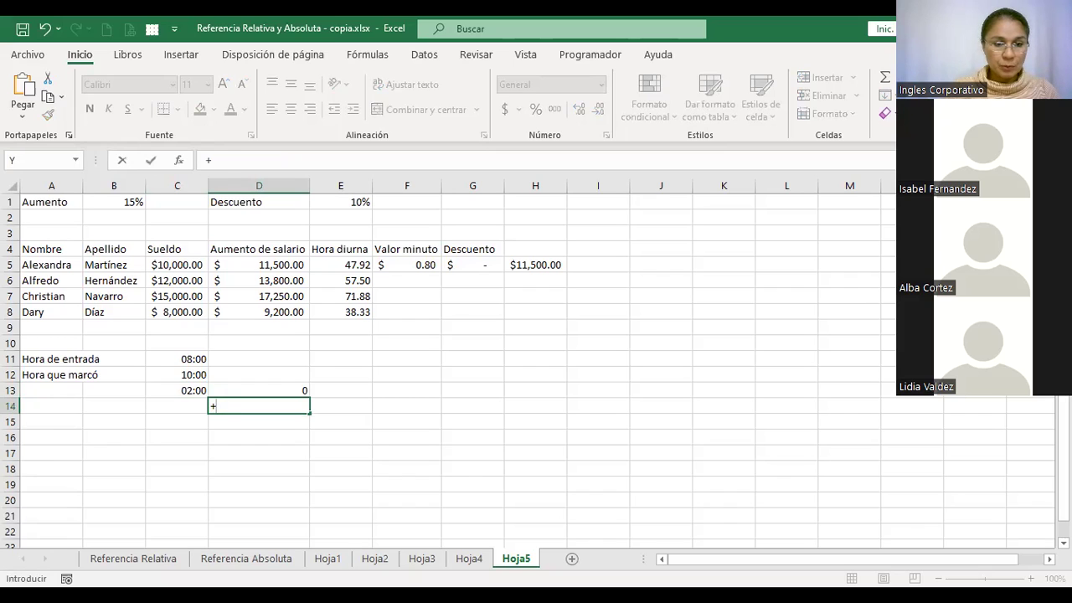
text(hora)
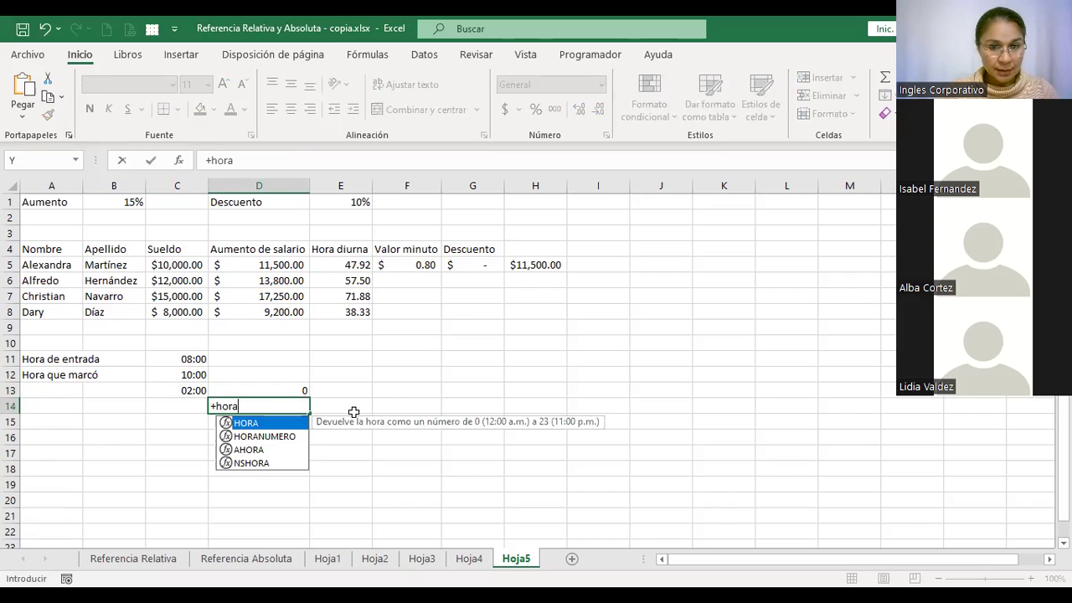
double_click(265, 425)
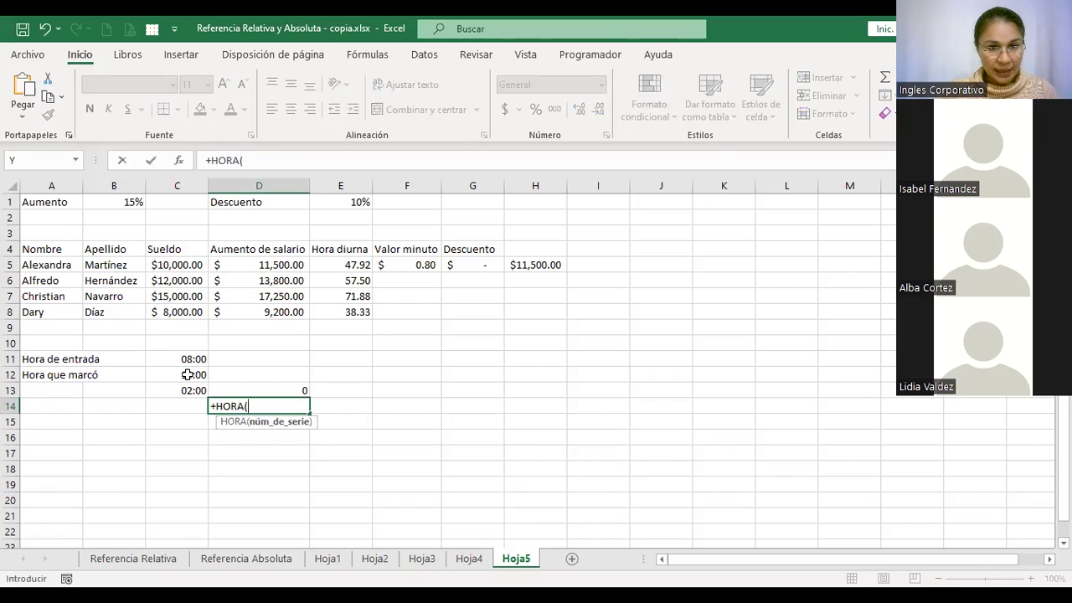
click(188, 388)
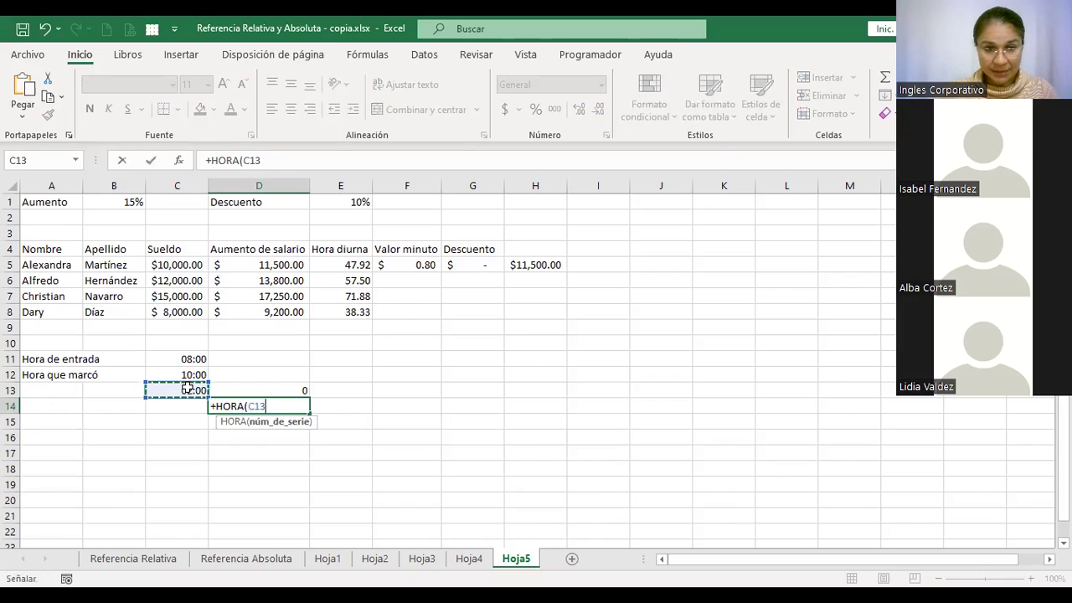
key(ctrl+Return)
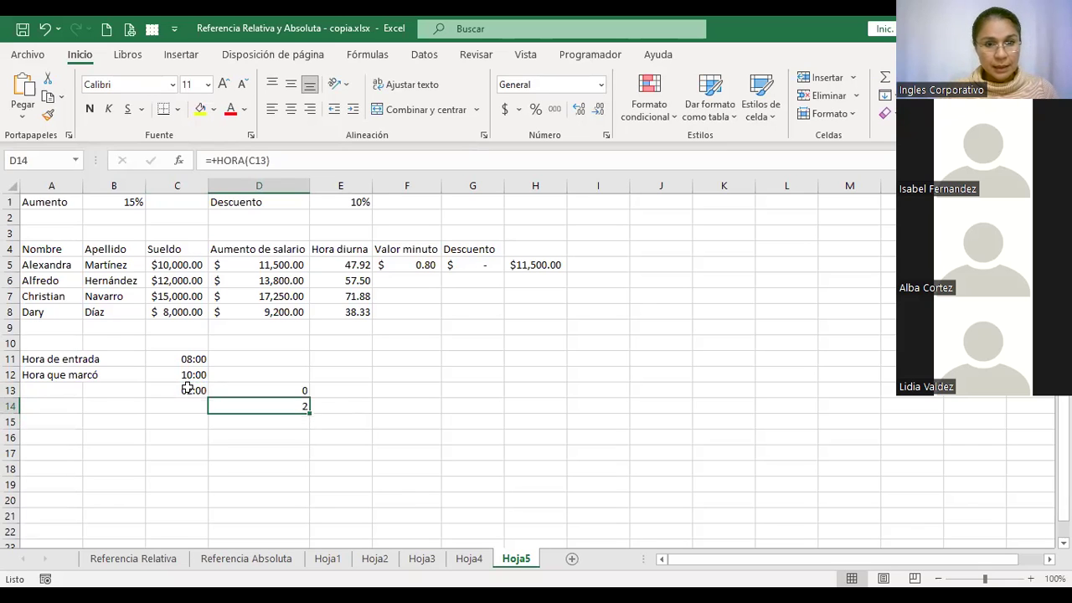
Rewrite G5 as =(D13*F5)+(D14*E5), making the discount $95.83 and net $11,423.47
click(479, 264)
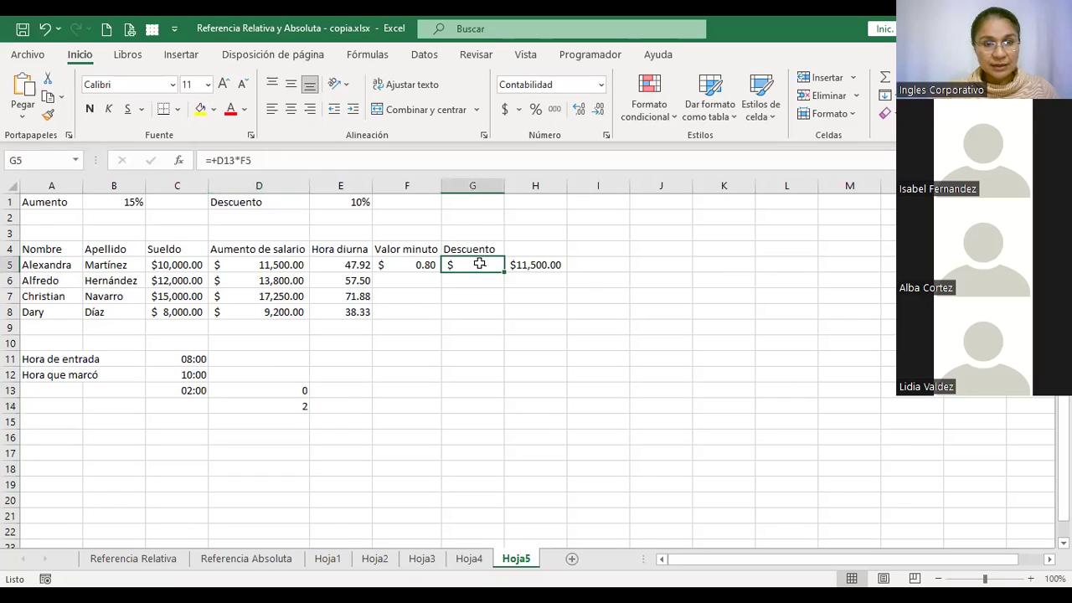
click(318, 160)
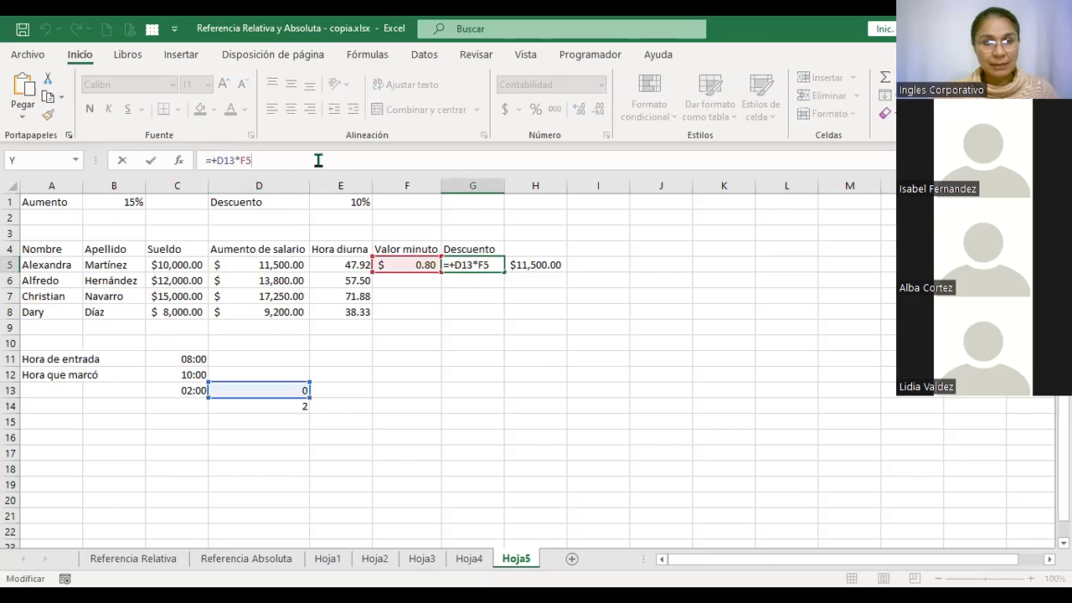
click(215, 160)
key(BackSpace)
text(()
key(End)
text()+)
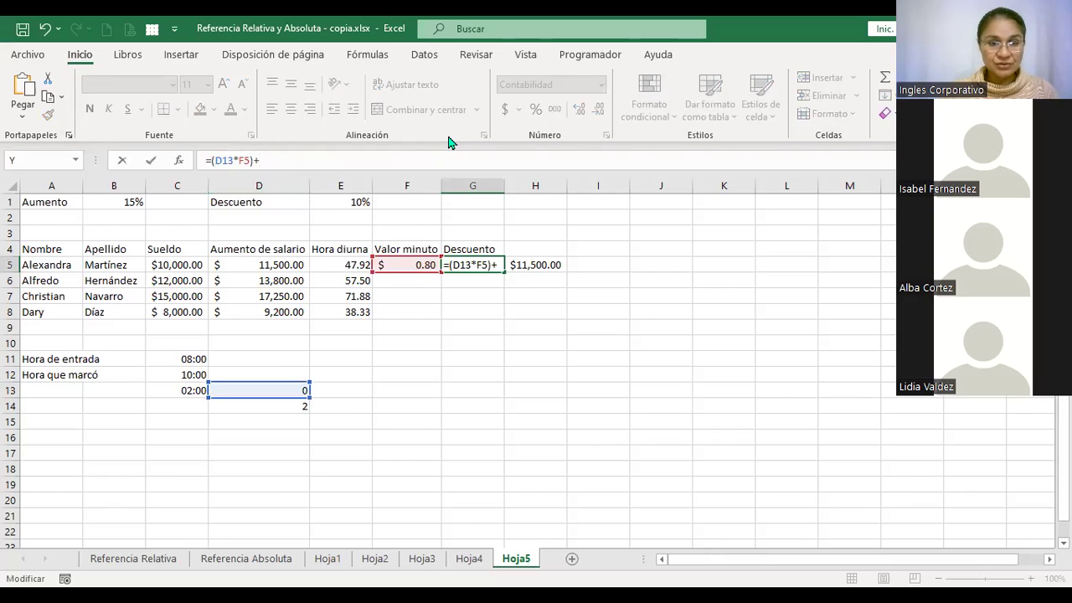
text(()
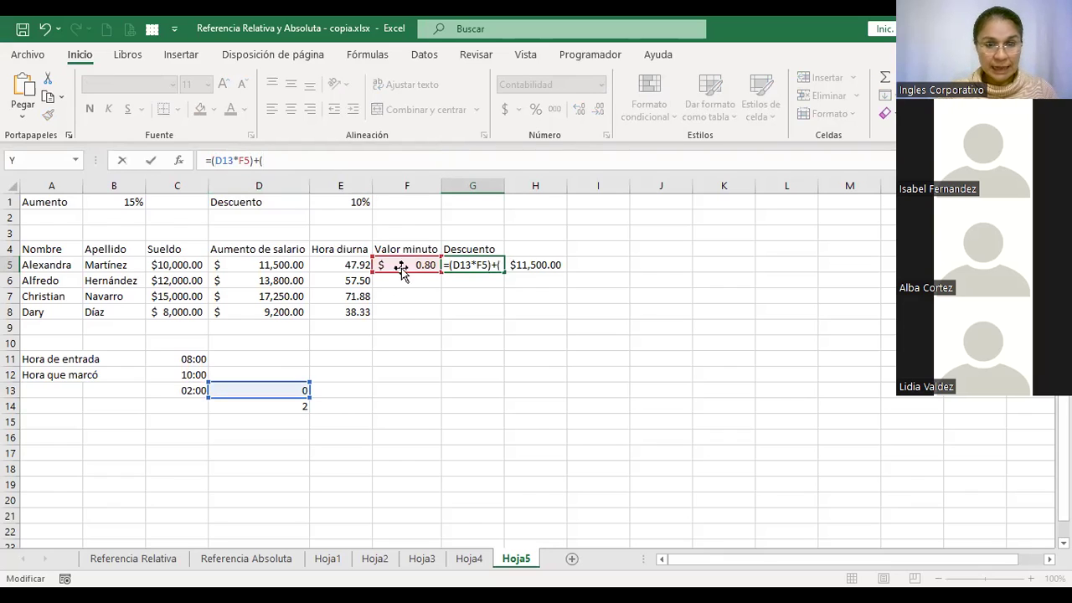
click(270, 406)
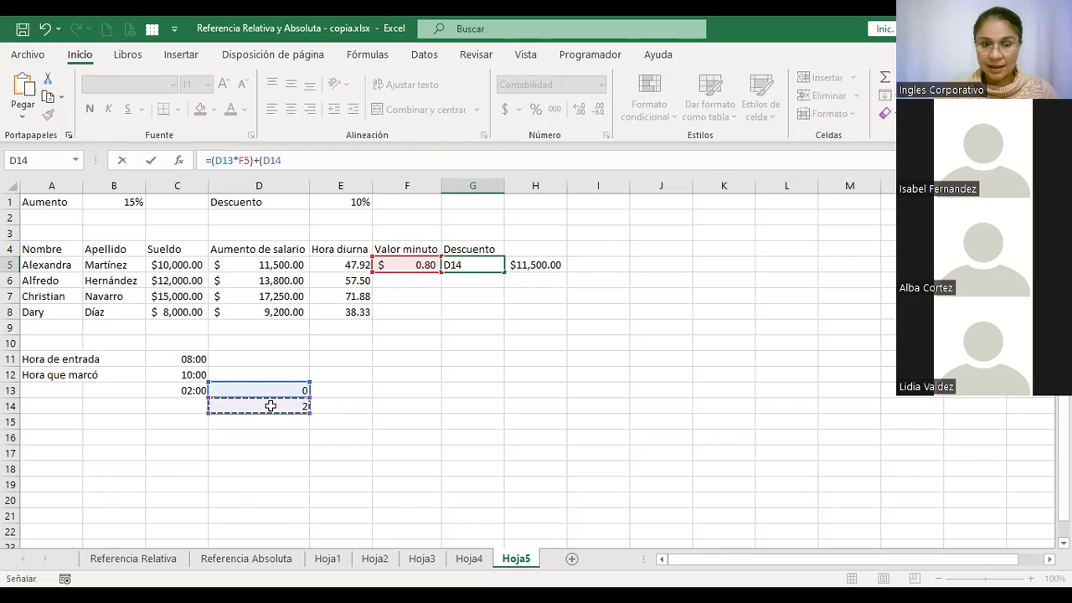
text(*)
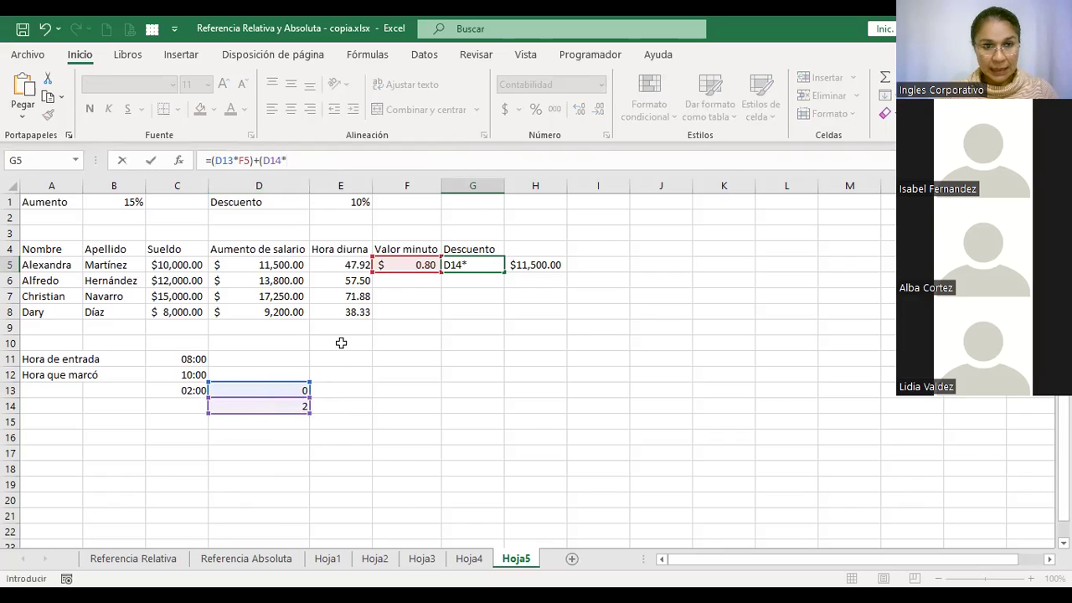
click(348, 263)
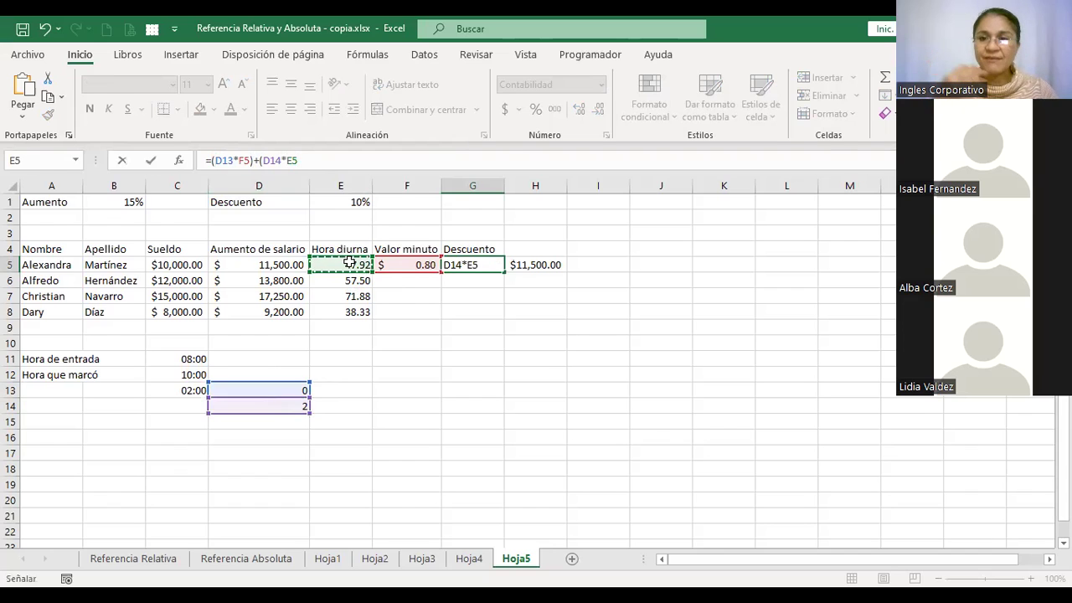
text())
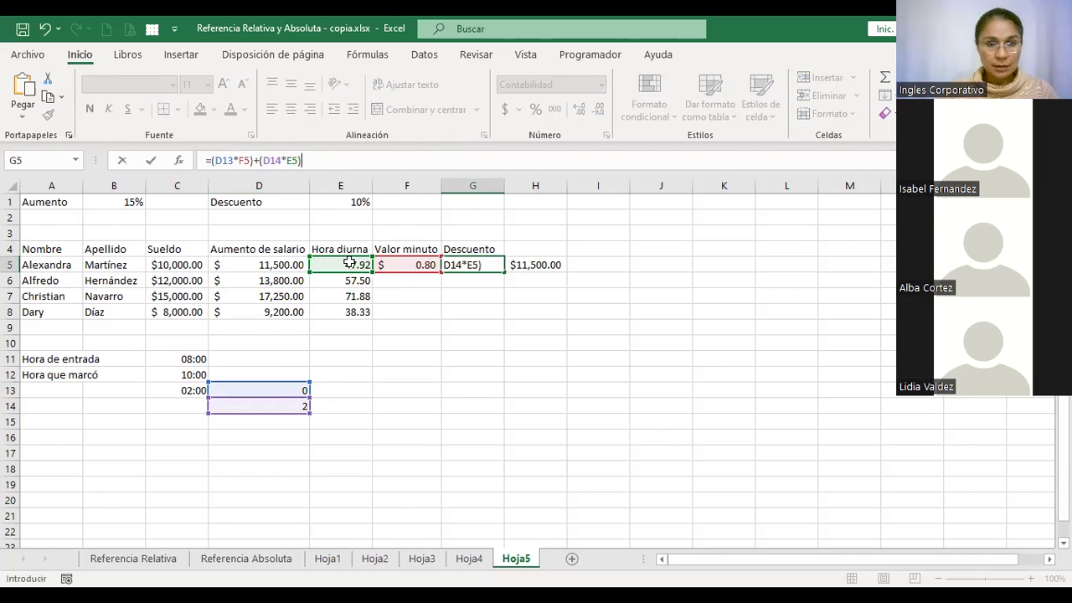
key(Return)
key(Up)
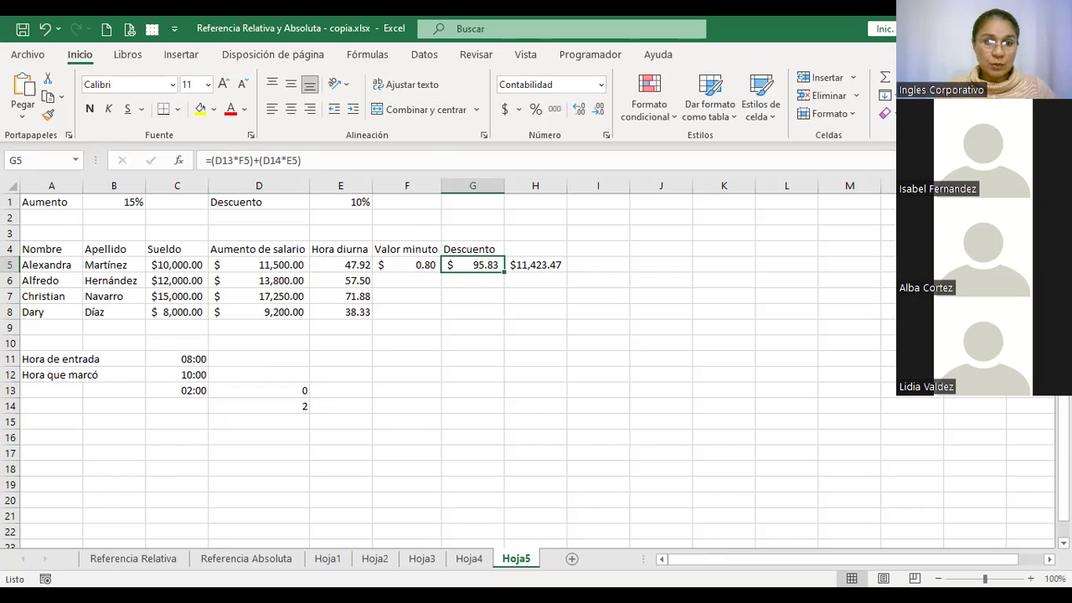
click(535, 265)
click(407, 264)
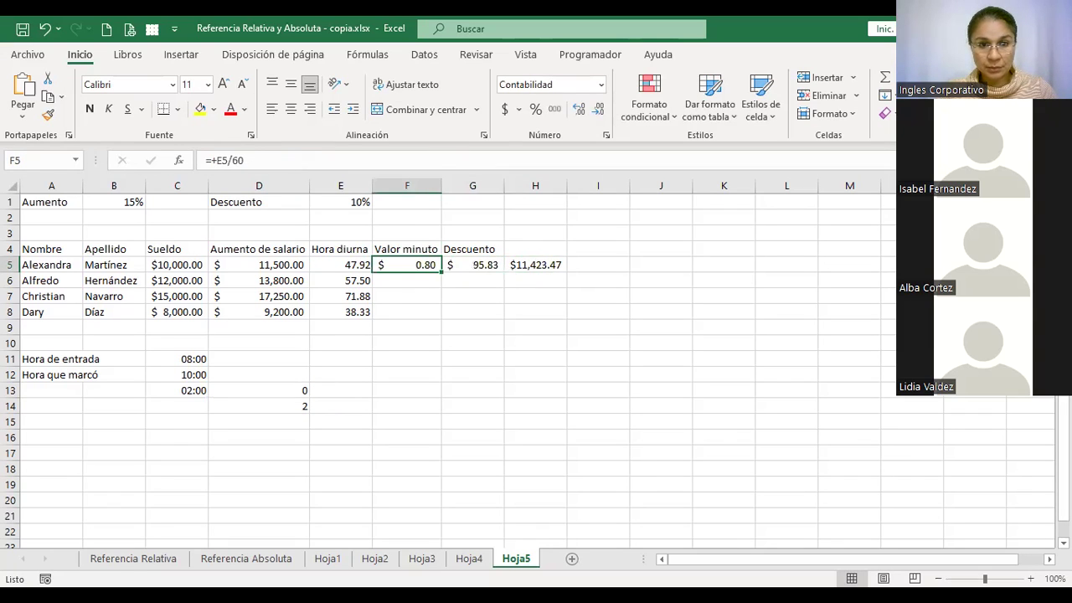
click(340, 265)
click(259, 265)
click(340, 265)
click(472, 265)
click(535, 265)
click(598, 264)
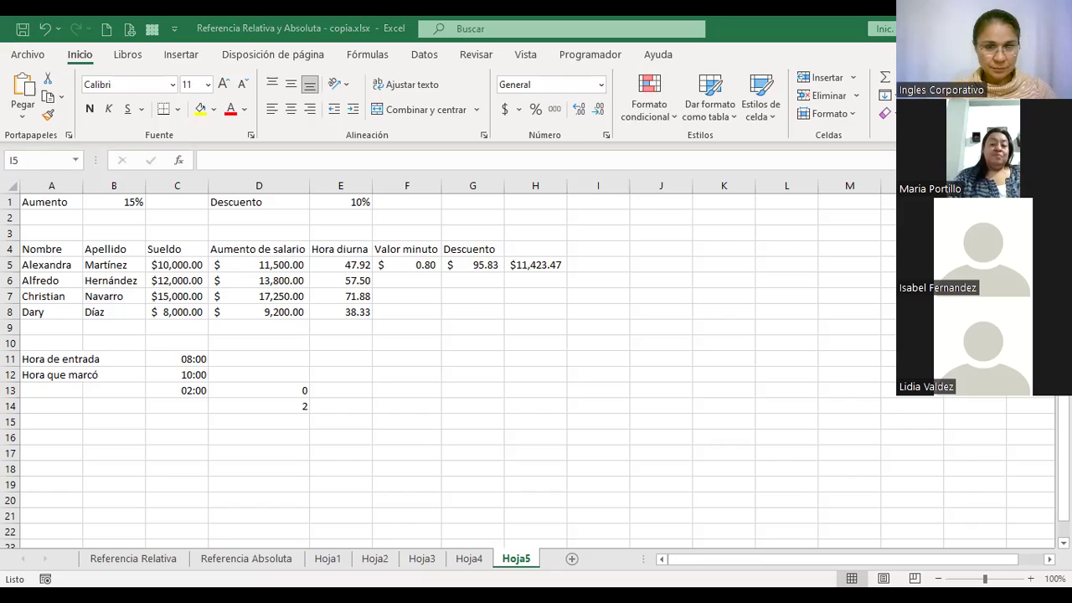
key(ctrl+b)
text(maria)
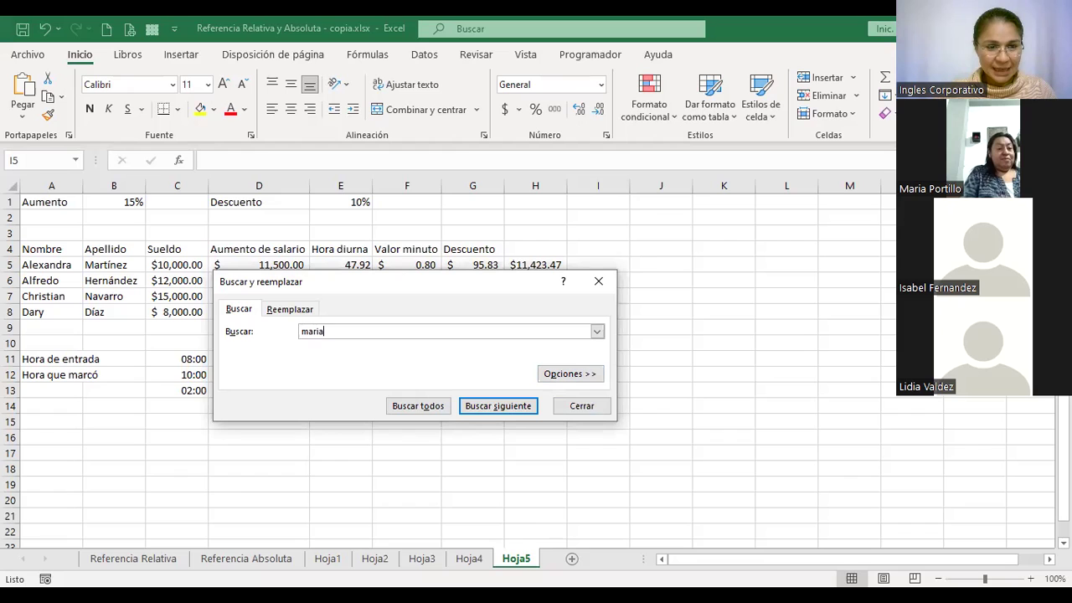
click(581, 406)
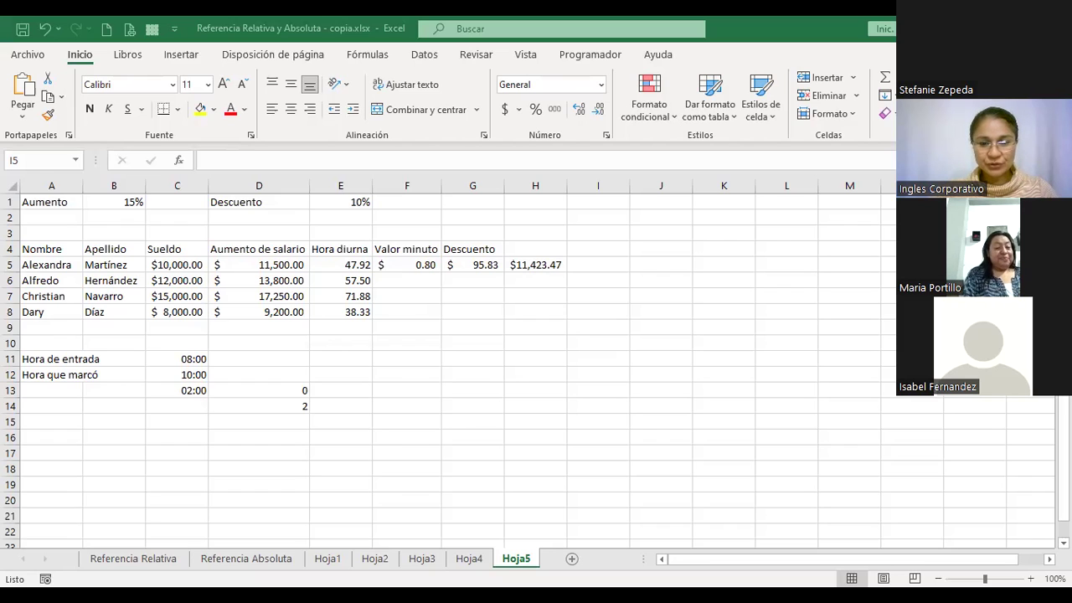
Switch from Excel to the browser showing the 2.2 Laboratorio 1 course page
key(alt+Tab)
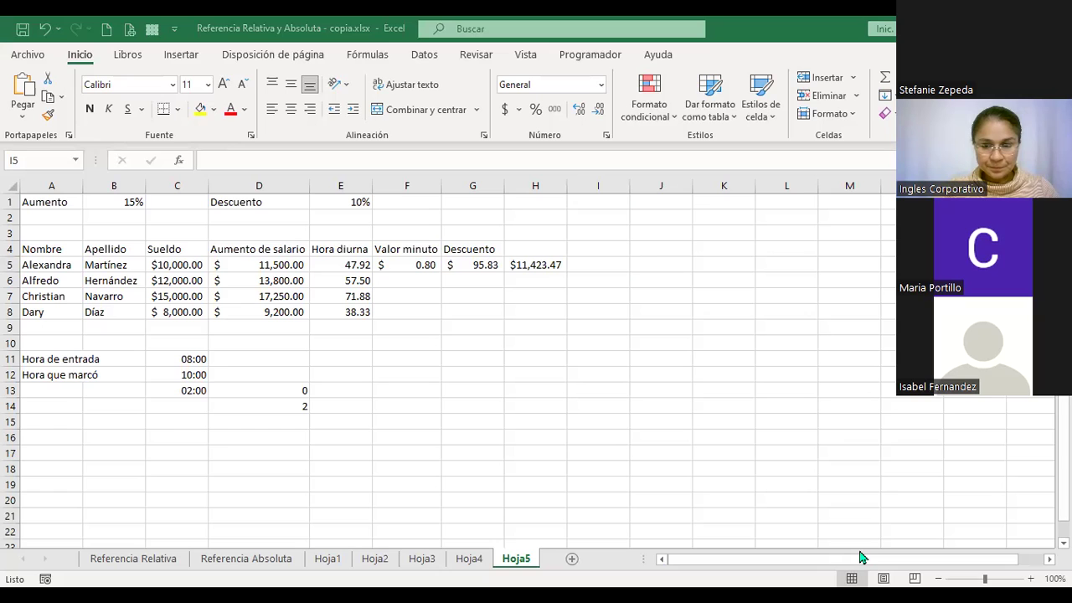
key(alt+Tab)
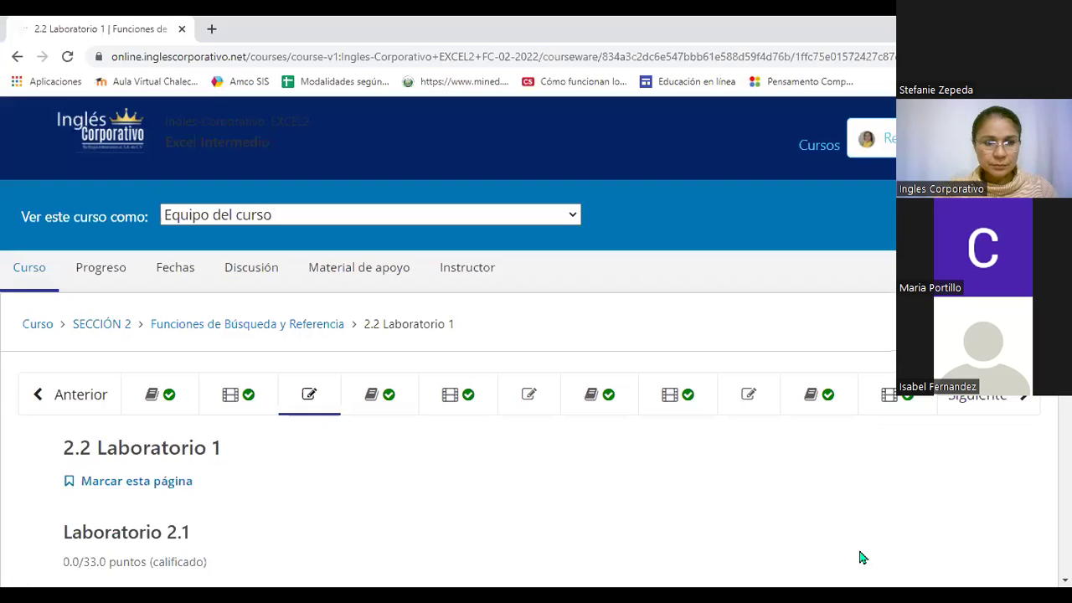
Open the 2.0 BUSCAR lesson and select the 'Por ejemplo' paragraph with =BUSCAR(4,19; A2:A6; B2:B6)
click(152, 397)
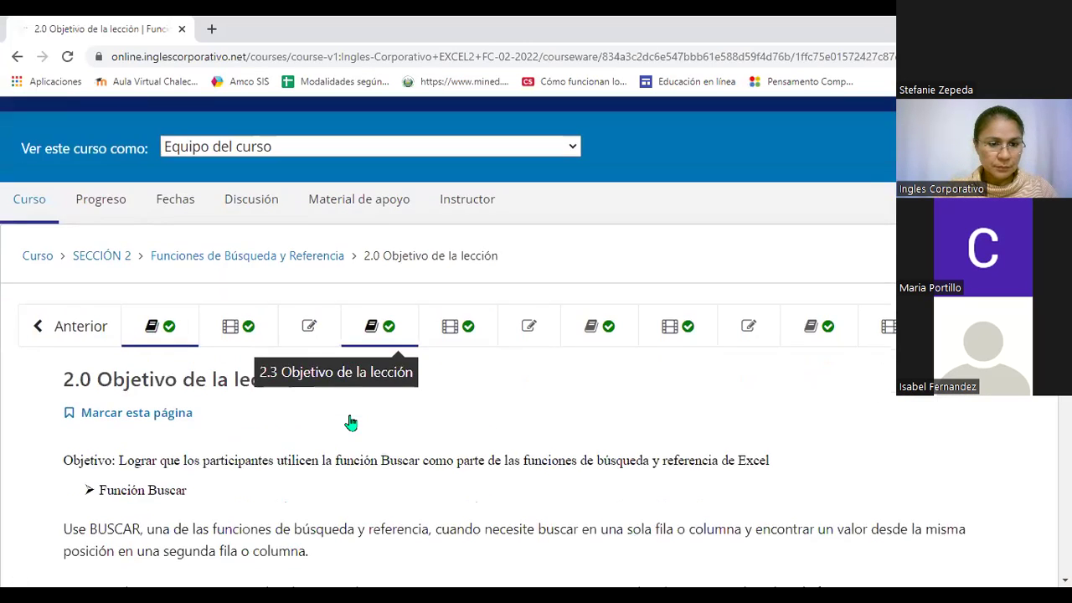
scroll(350, 422, down, 2)
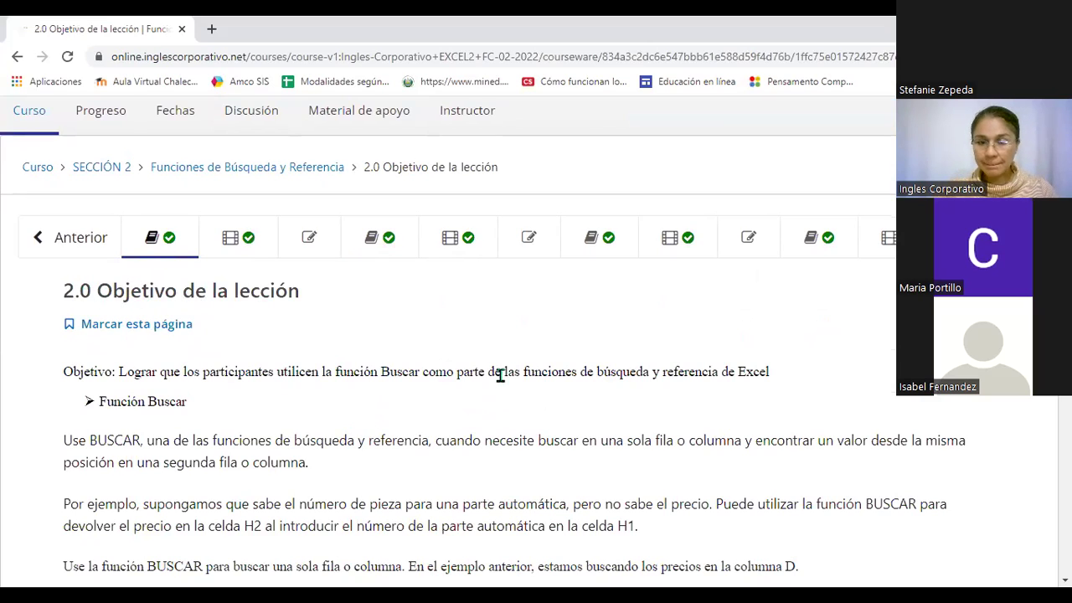
scroll(500, 374, down, 1)
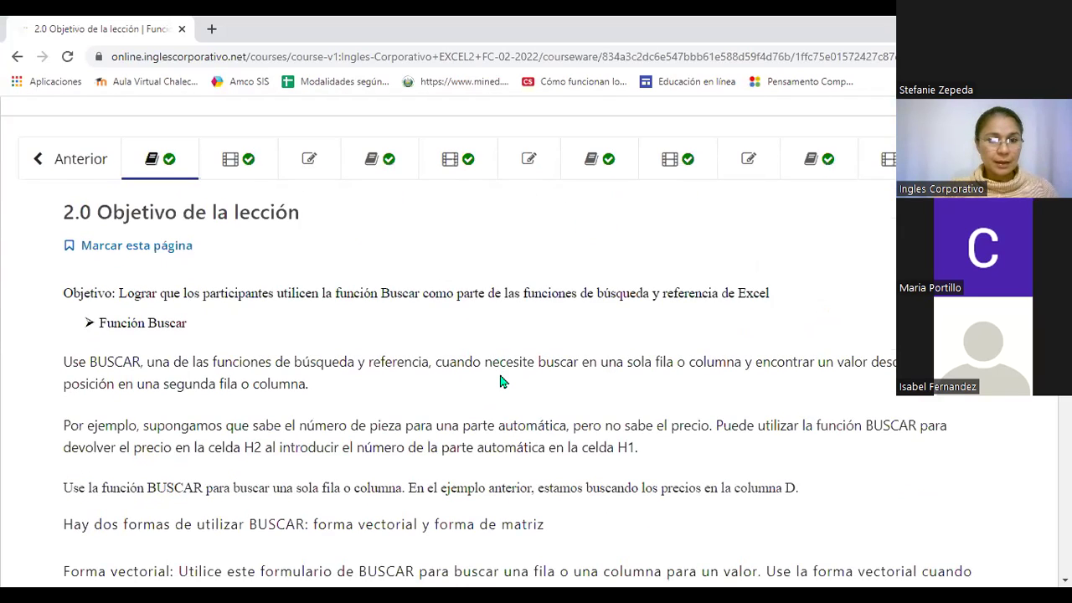
scroll(503, 377, down, 1)
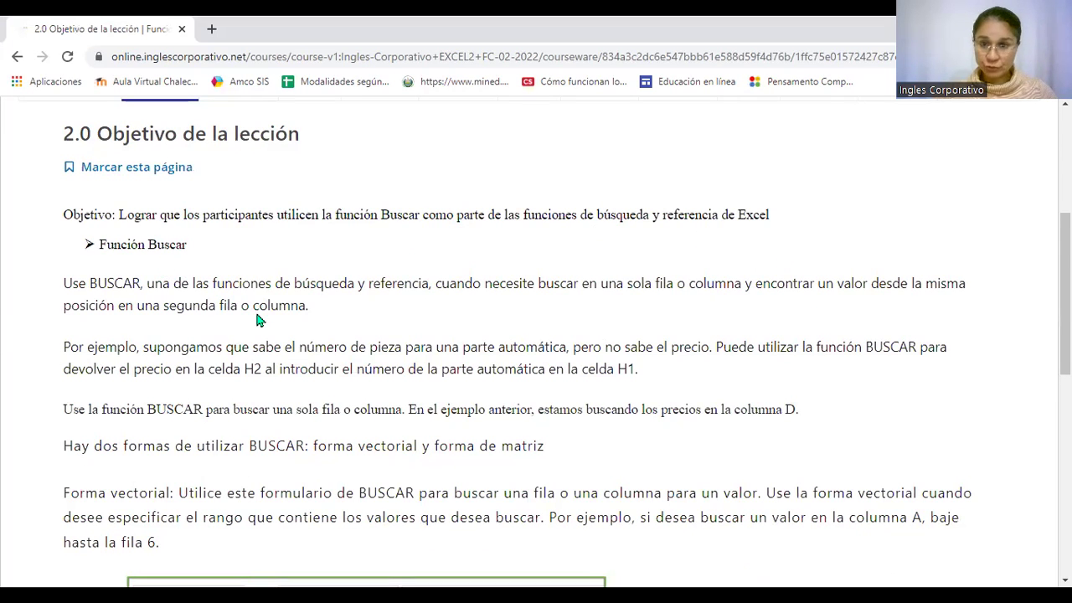
scroll(259, 318, down, 1)
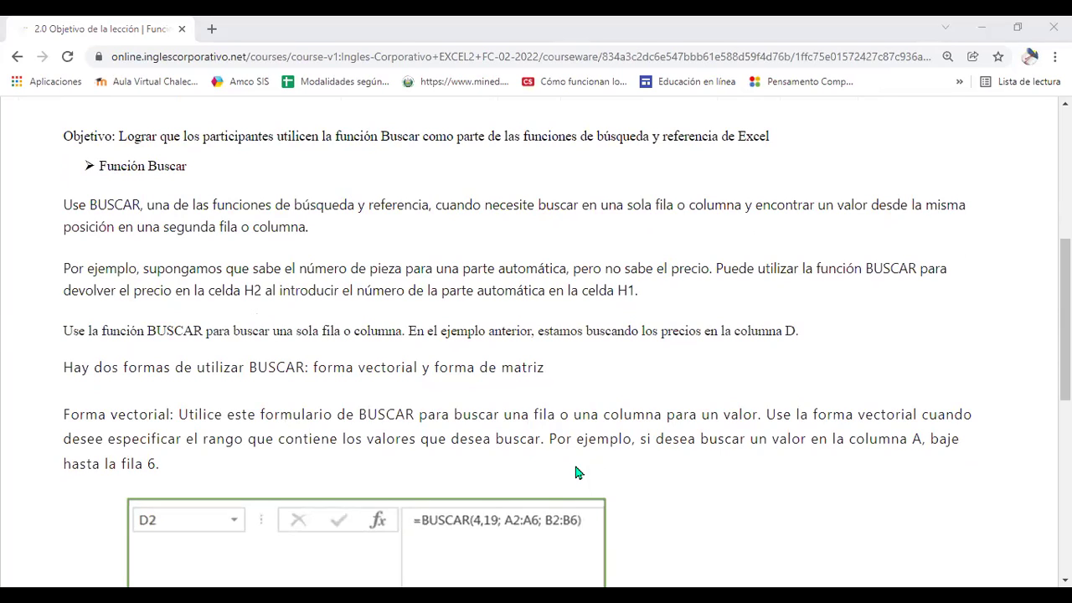
click(743, 227)
drag(63, 266, 692, 299)
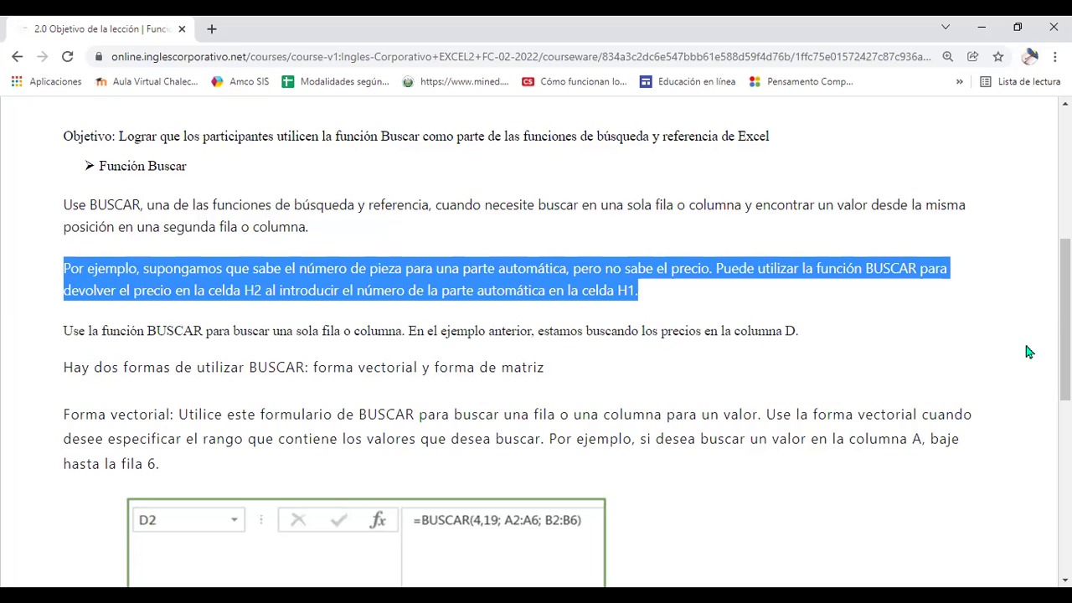
Read through the BUSCAR objective lesson and advance to lesson 2.1 Función Buscar
click(884, 383)
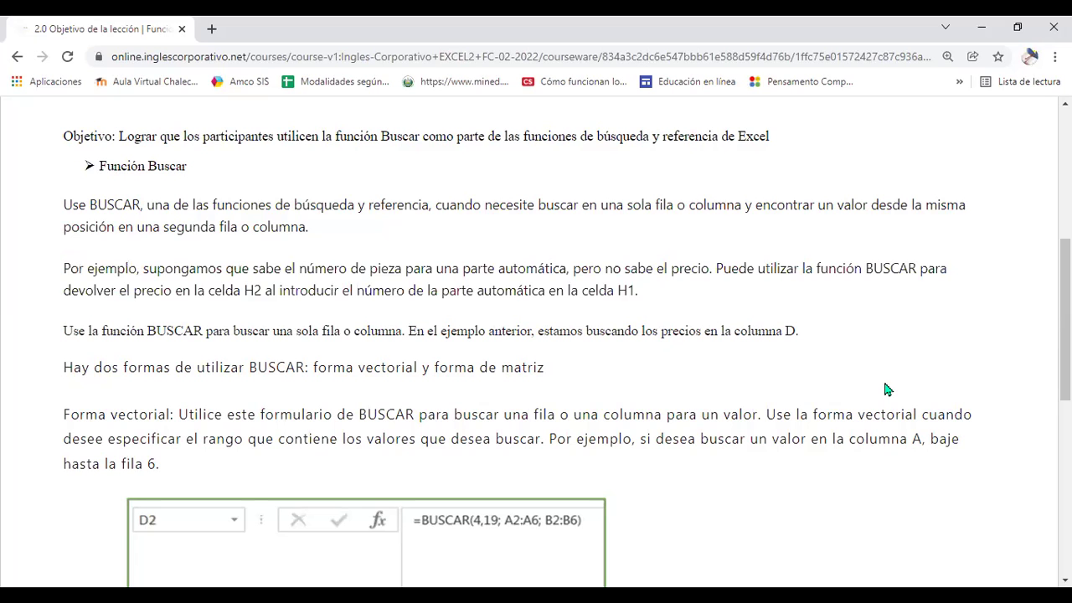
scroll(888, 389, down, 4)
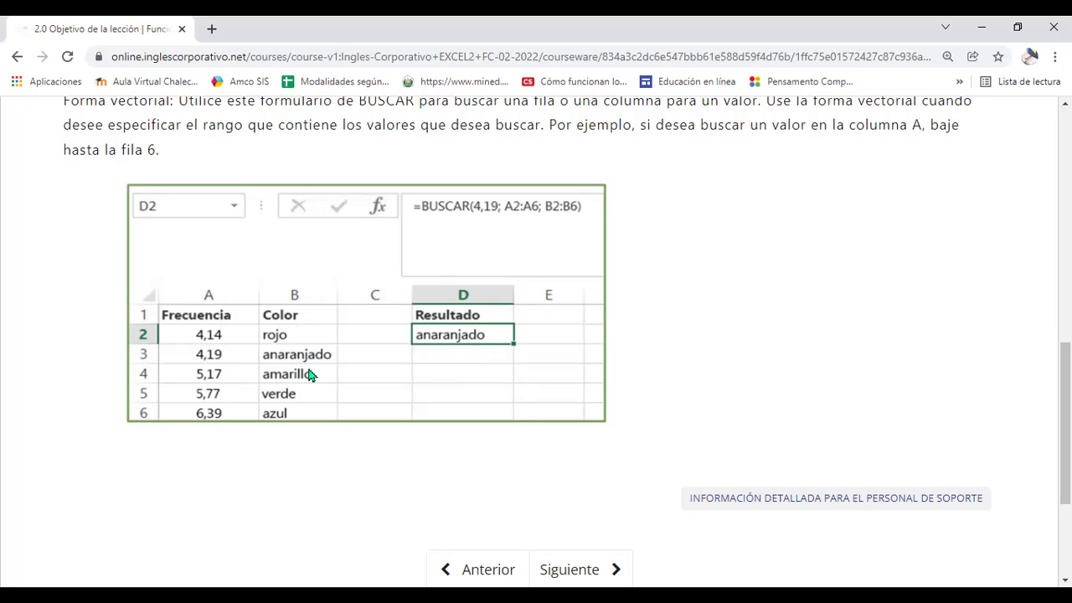
scroll(588, 403, down, 2)
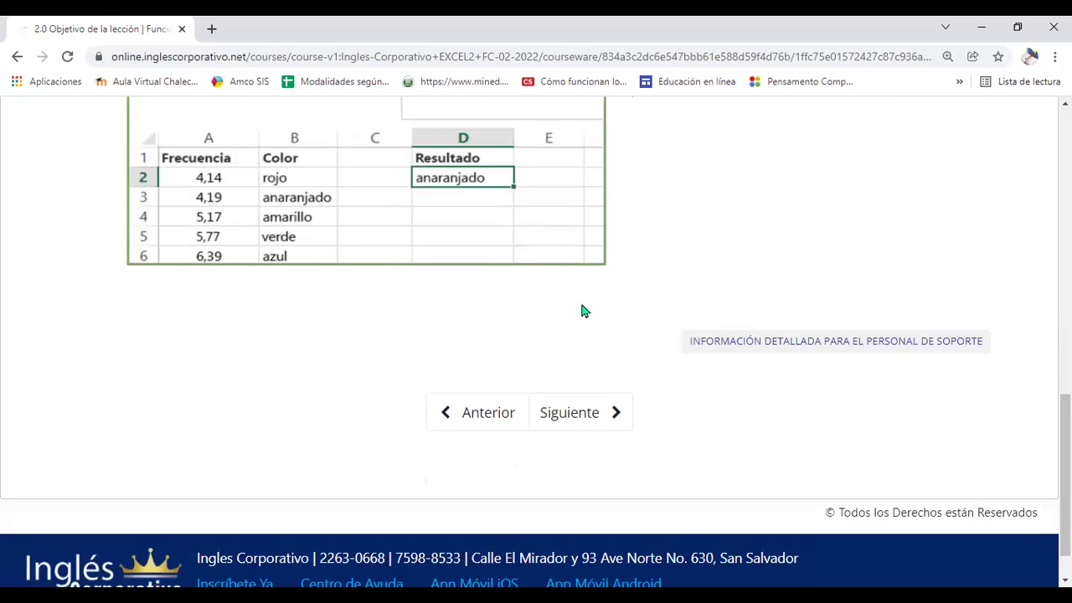
click(598, 423)
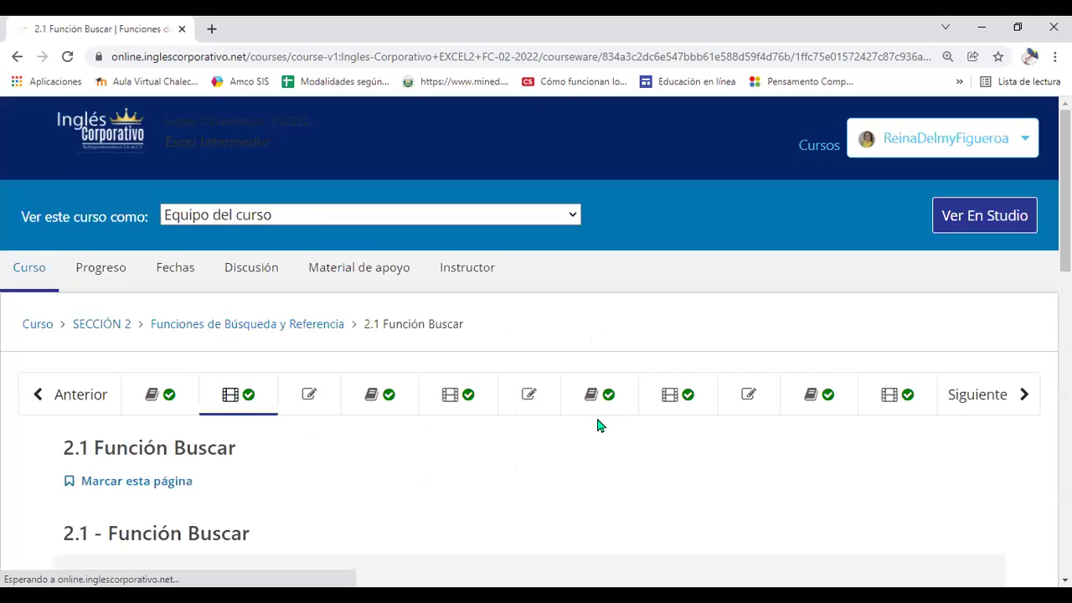
Scroll down to the embedded Función Buscar lesson video and start playing it
scroll(598, 421, down, 3)
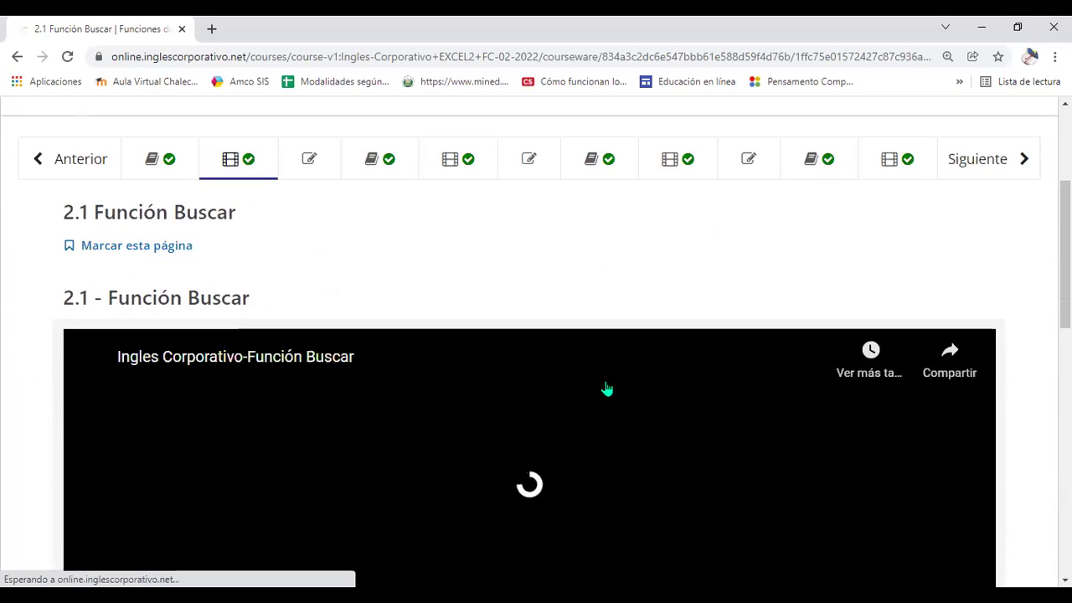
scroll(607, 381, down, 2)
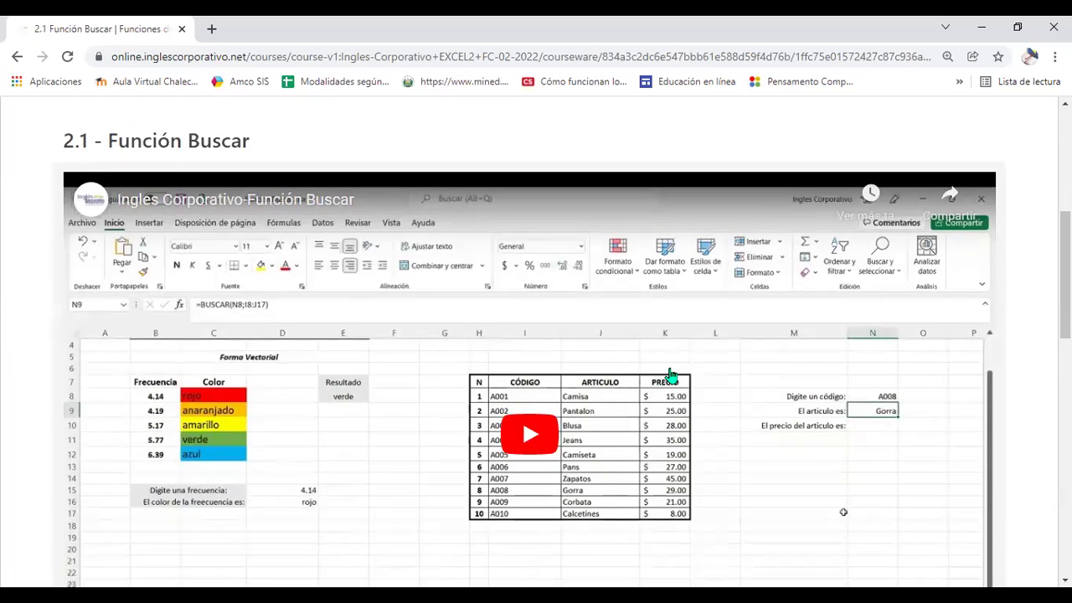
scroll(670, 374, down, 1)
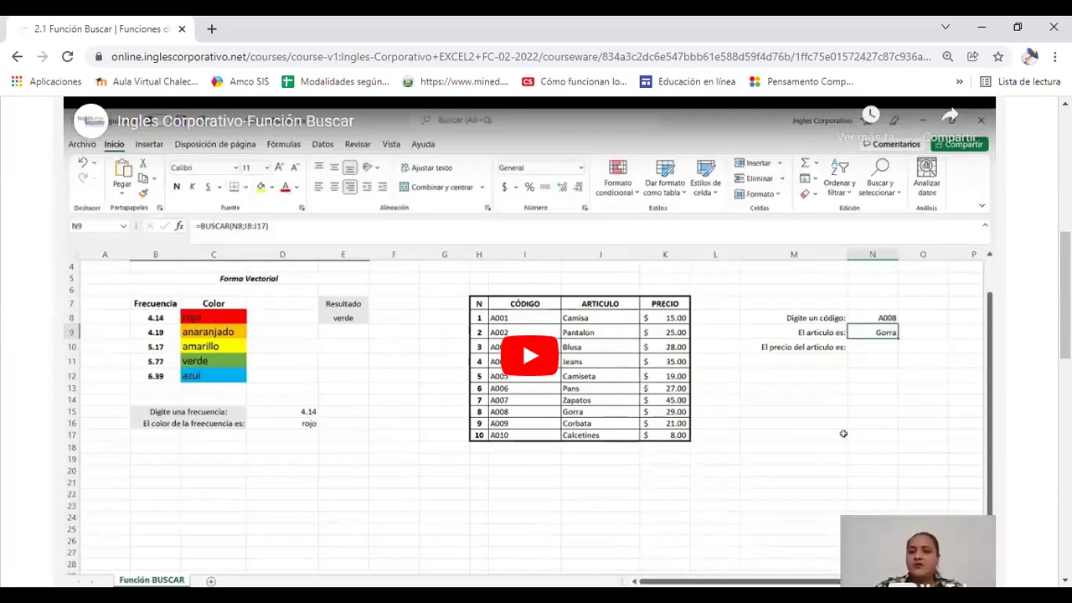
scroll(671, 376, down, 1)
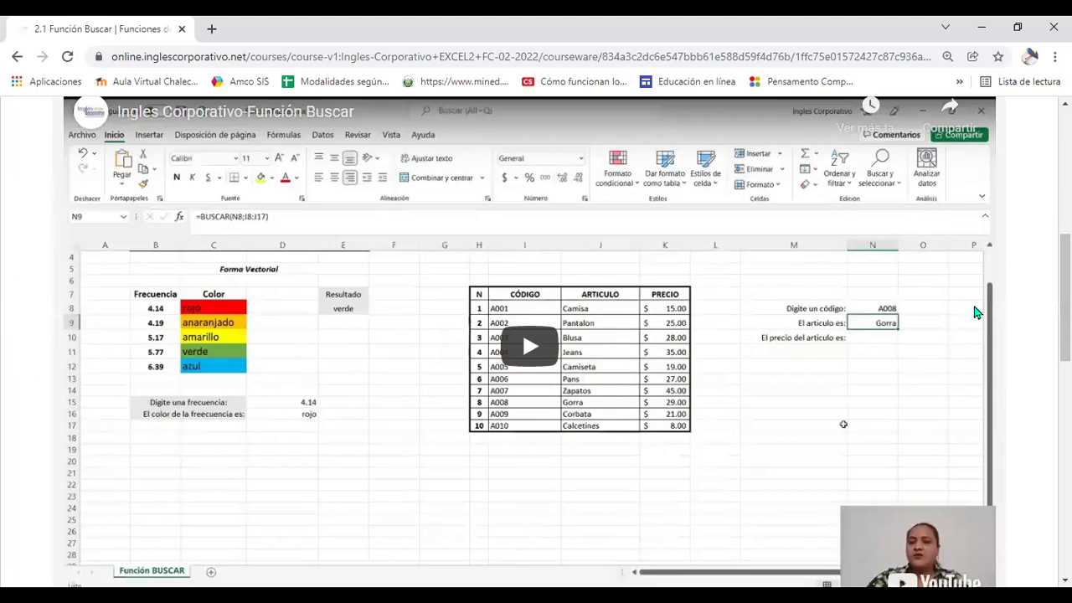
click(535, 344)
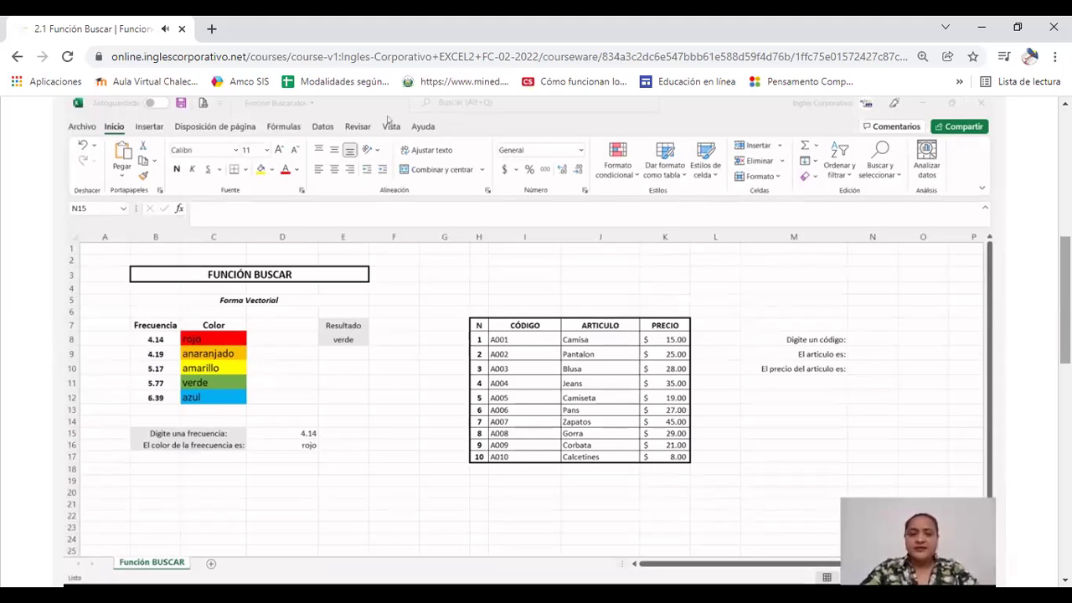
Follow the video as it builds =BUSCAR(N8;I8:I17) for the item, returning #N/D
scroll(516, 351, down, 1)
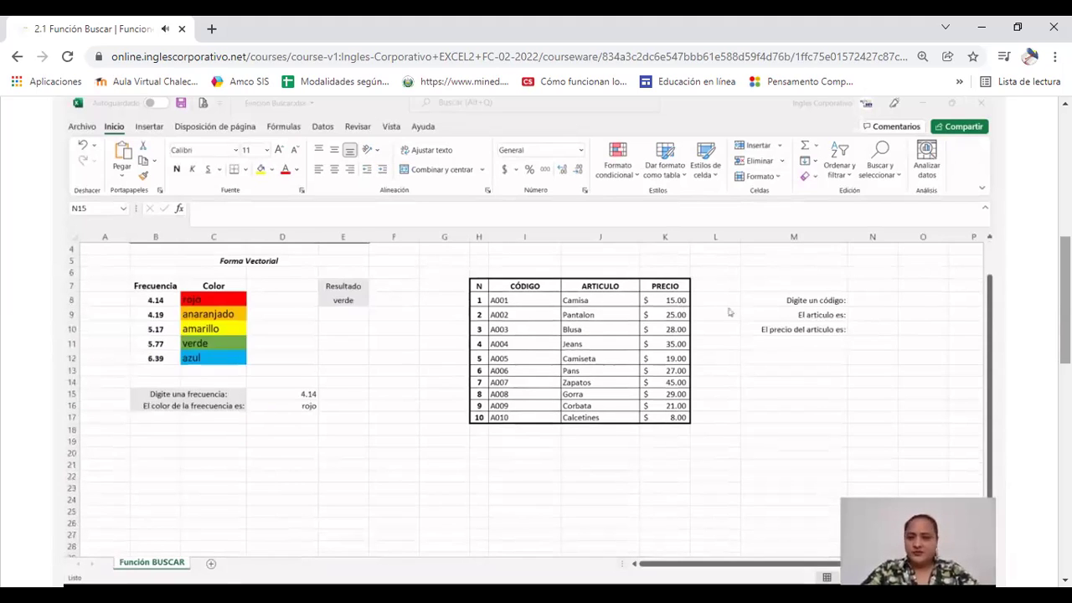
click(877, 303)
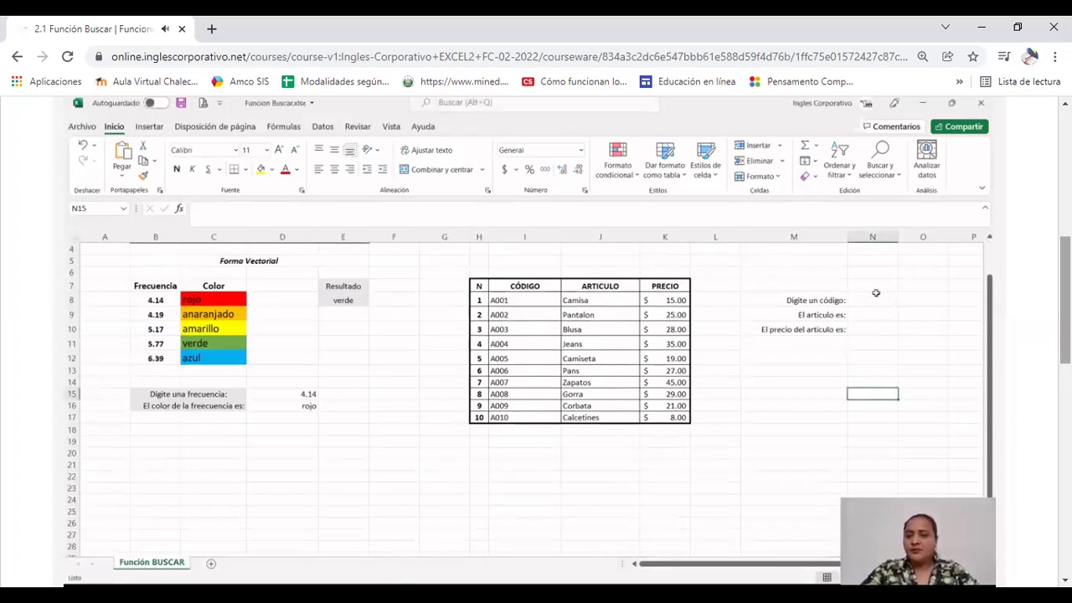
click(870, 299)
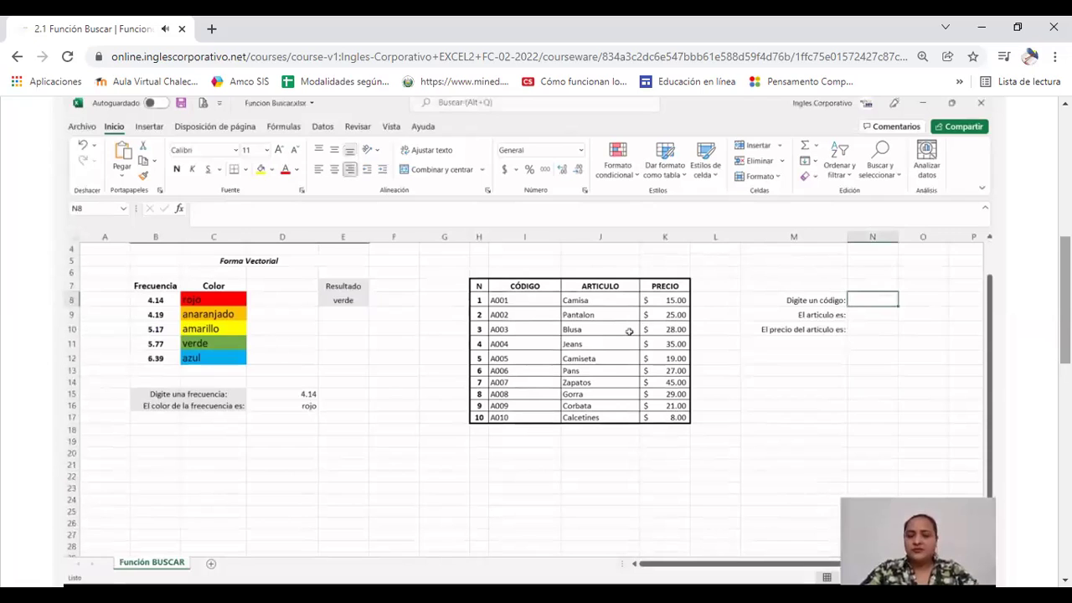
click(868, 345)
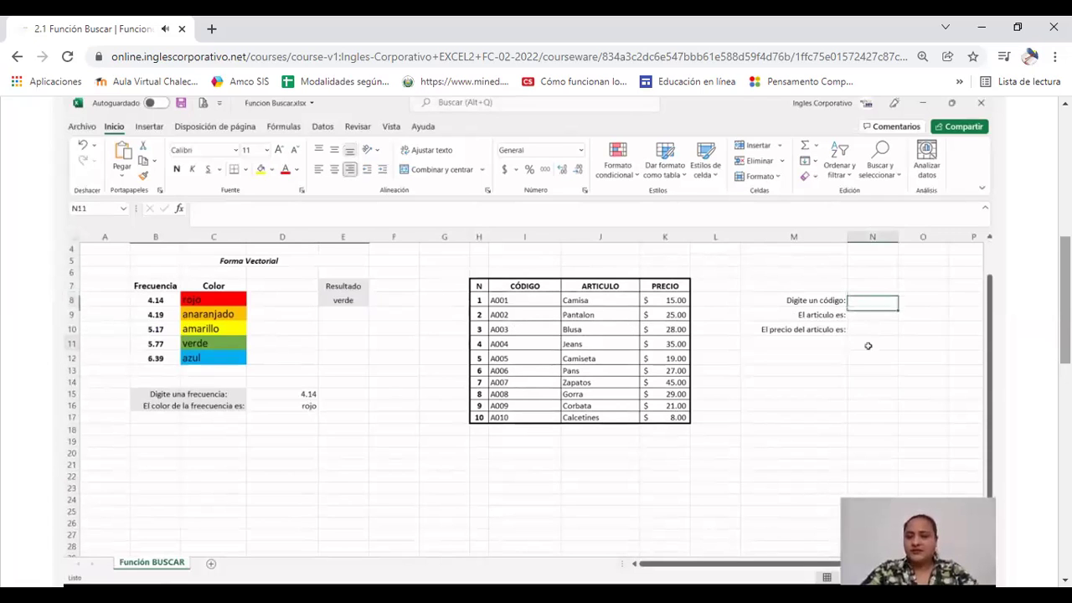
click(864, 311)
text(=)
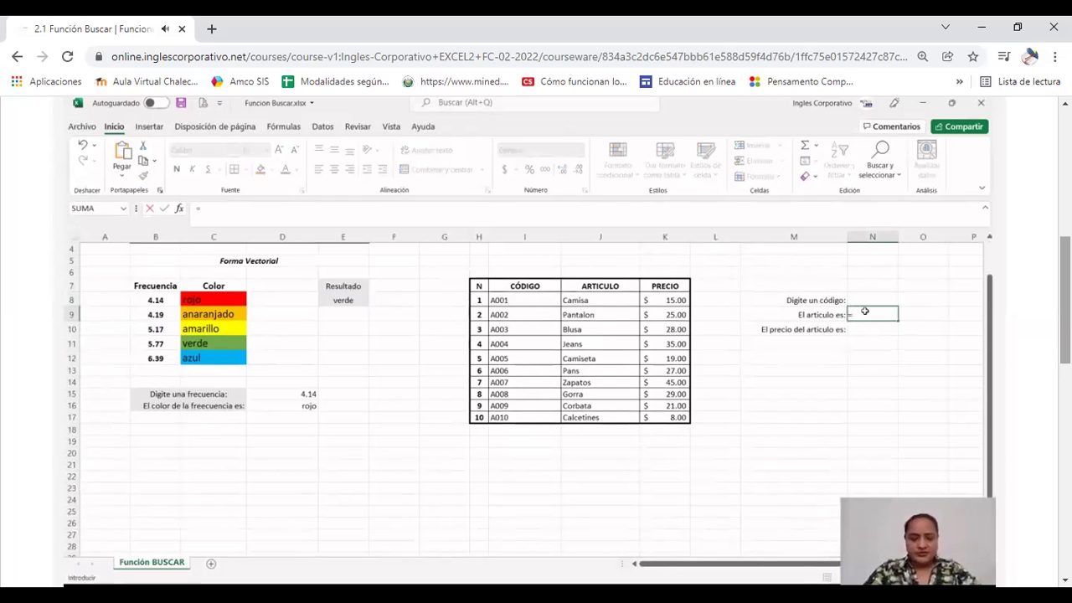
text(busca)
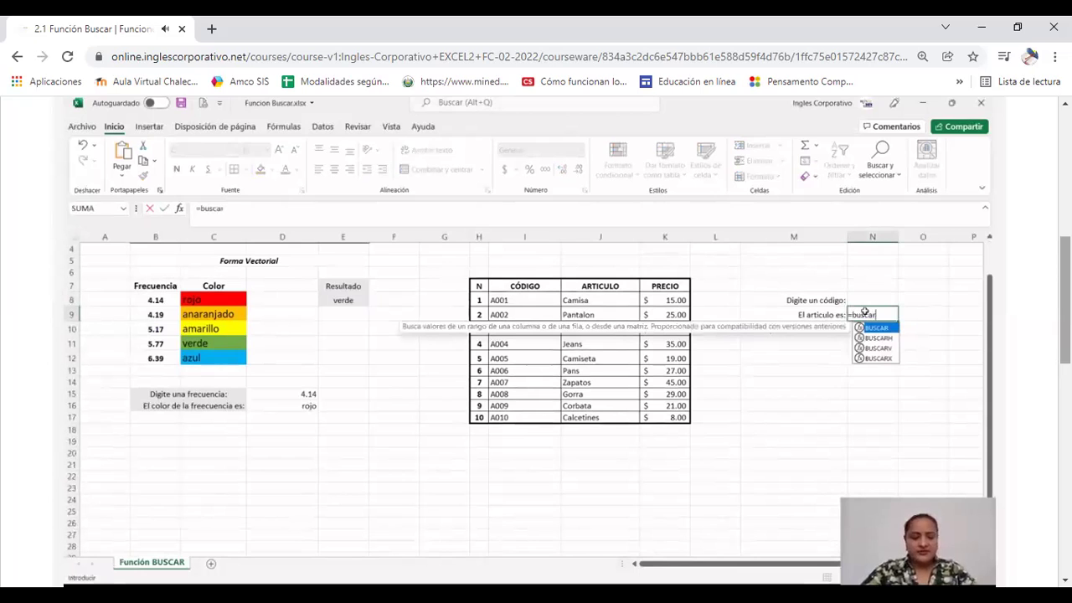
text(r)
double_click(876, 327)
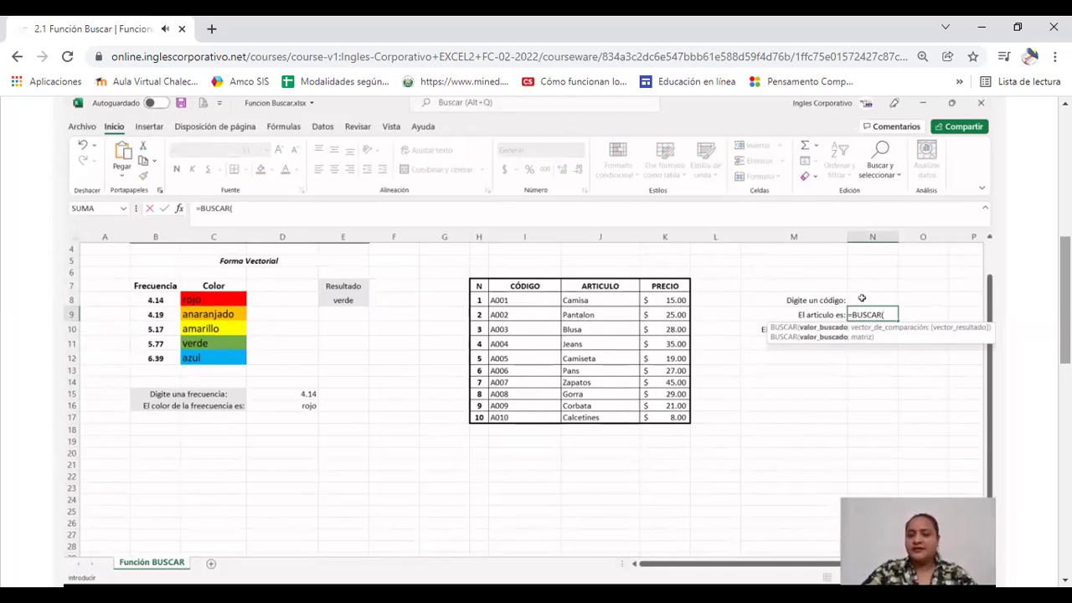
click(862, 298)
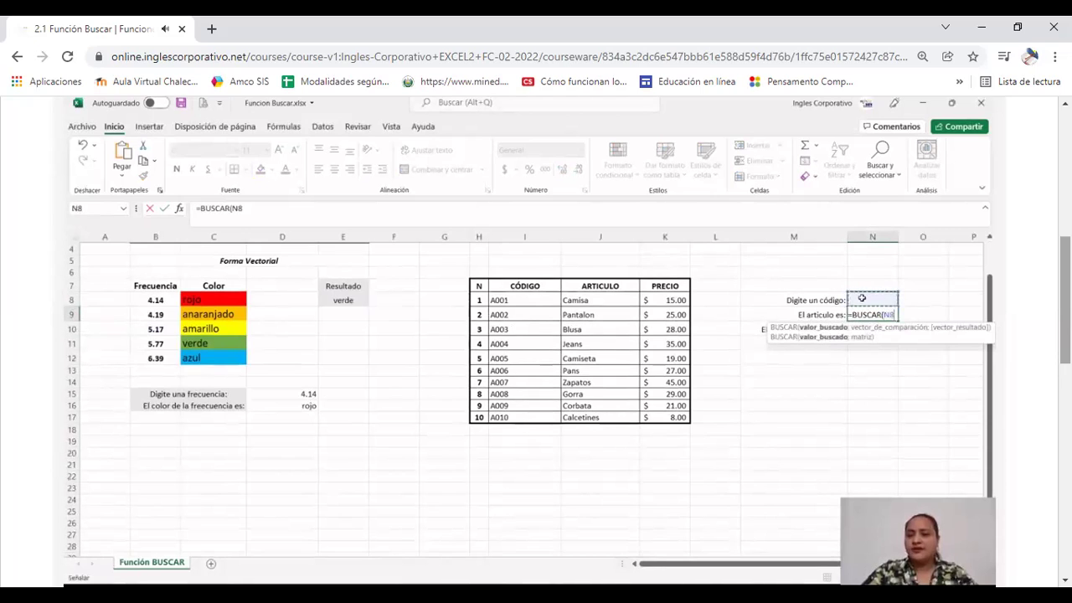
text(;)
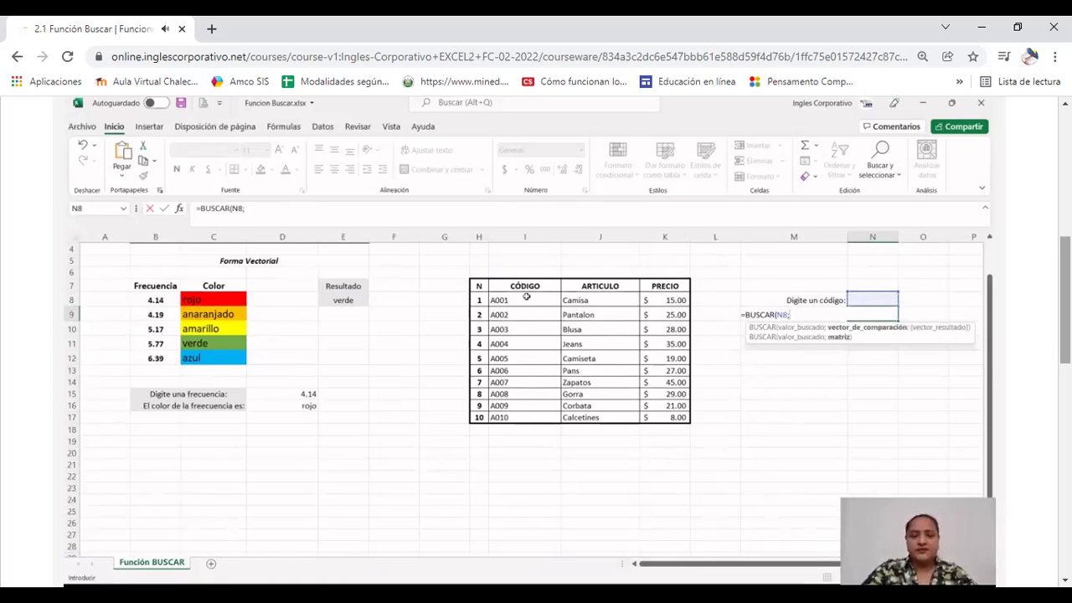
drag(525, 300, 617, 413)
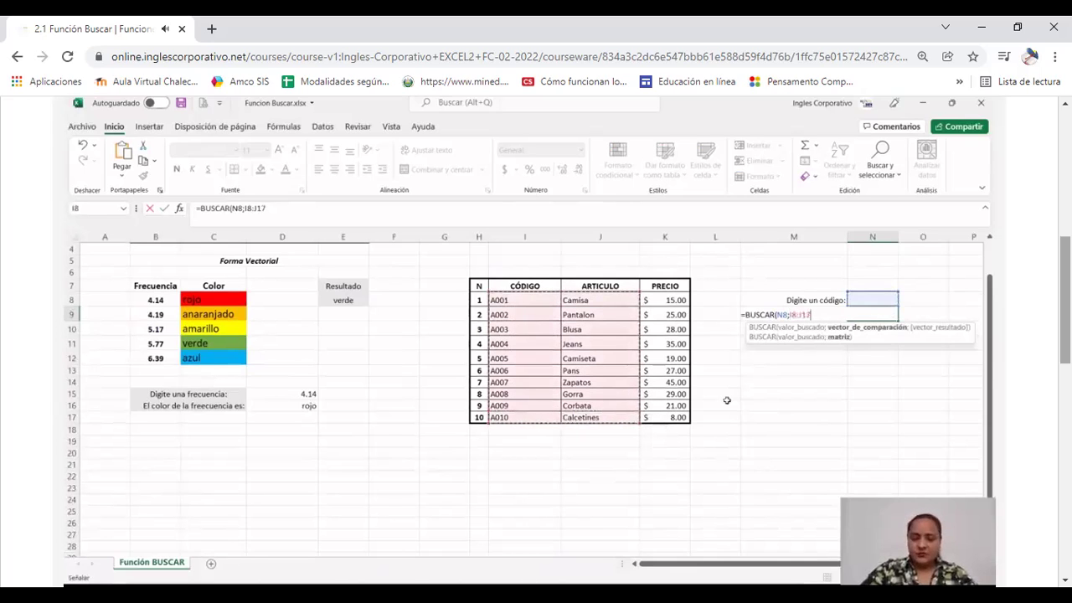
text())
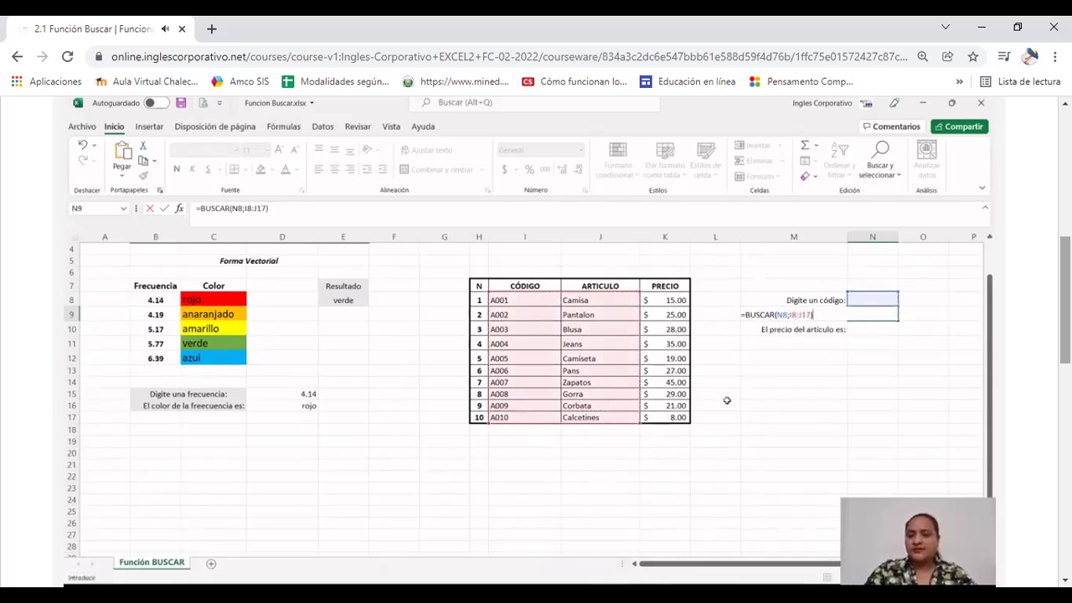
key(Return)
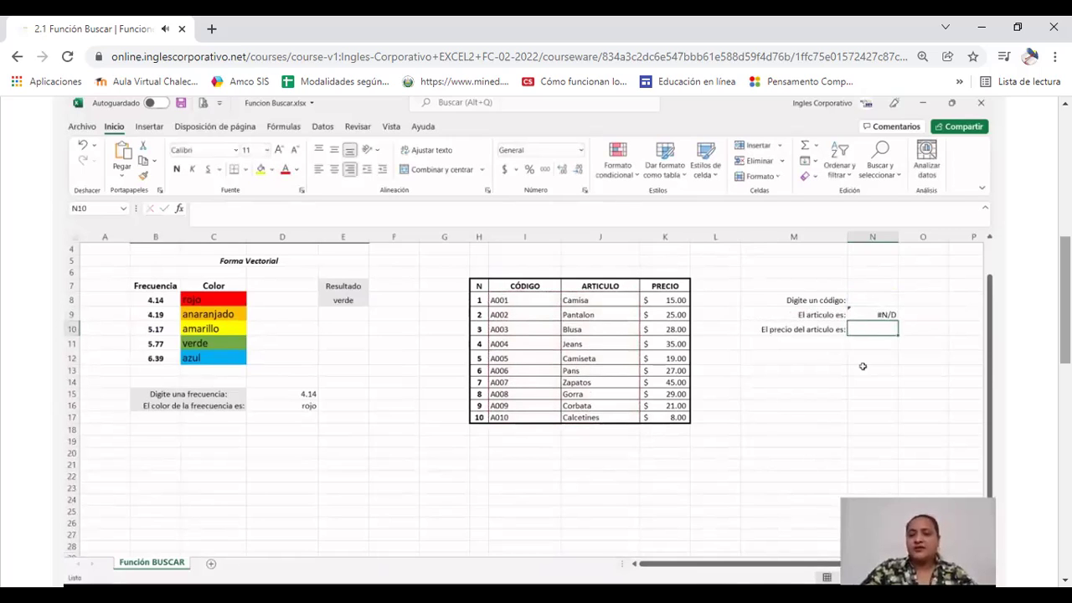
Continue the video until code A003 returns Blusa with price 28
click(874, 313)
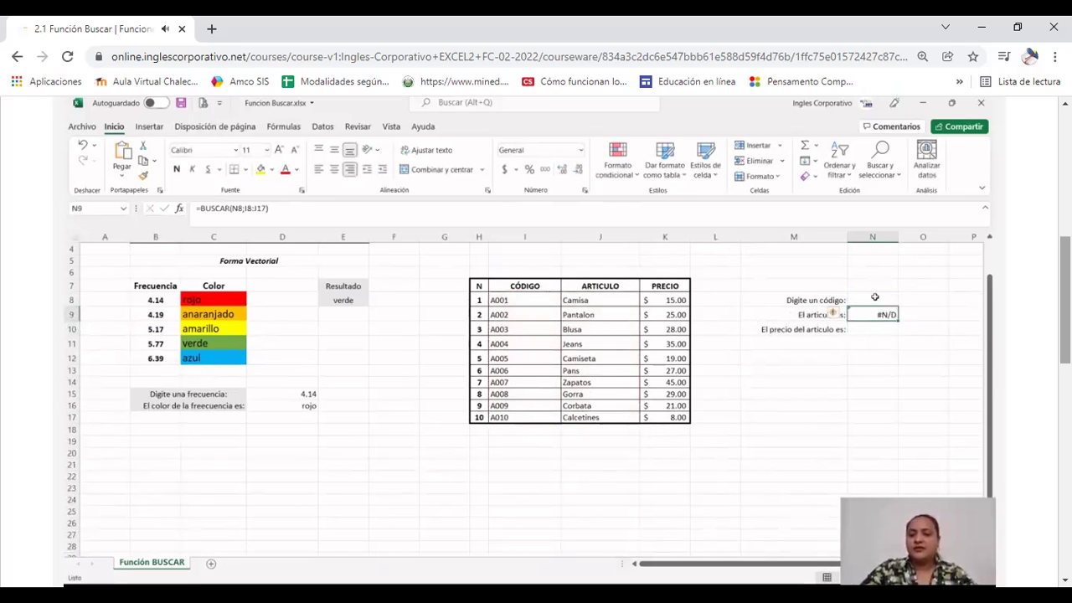
click(874, 298)
click(876, 371)
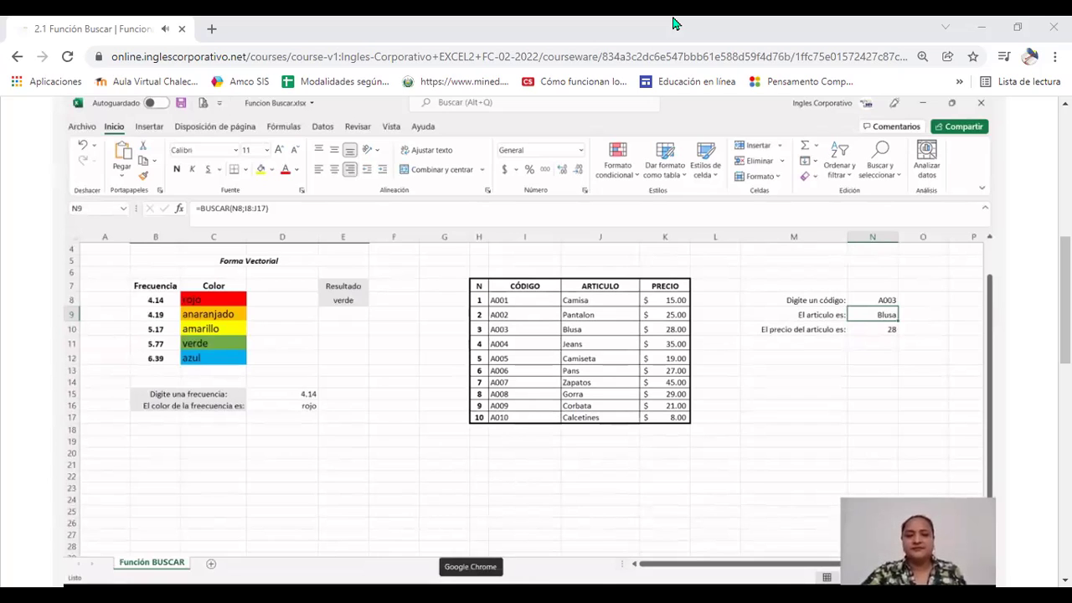
Scroll below the video and download the Funcion Buscar practice workbook
scroll(1019, 268, down, 3)
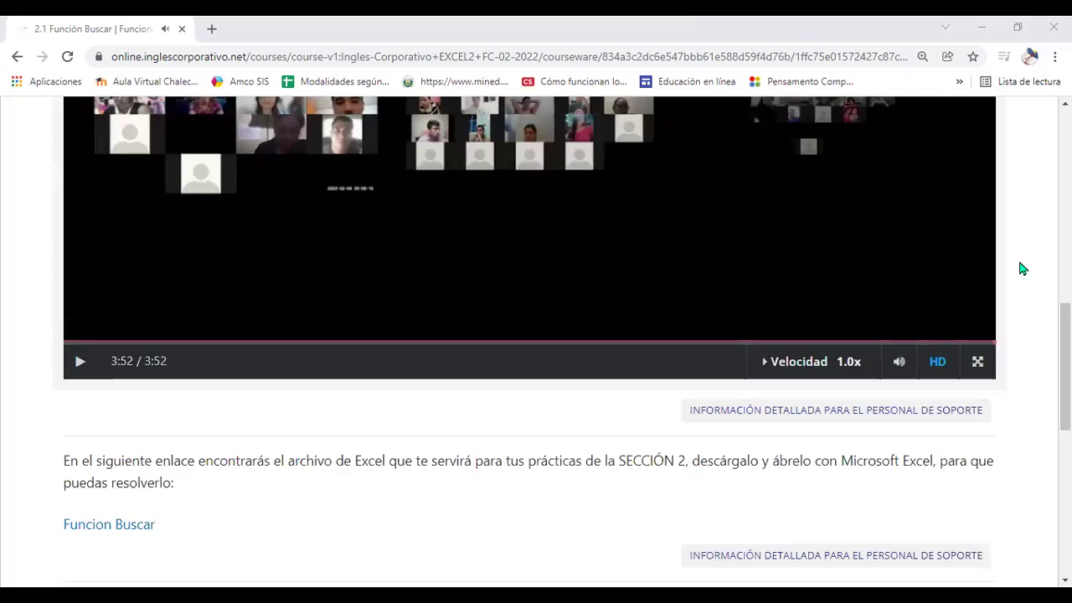
scroll(1021, 268, down, 2)
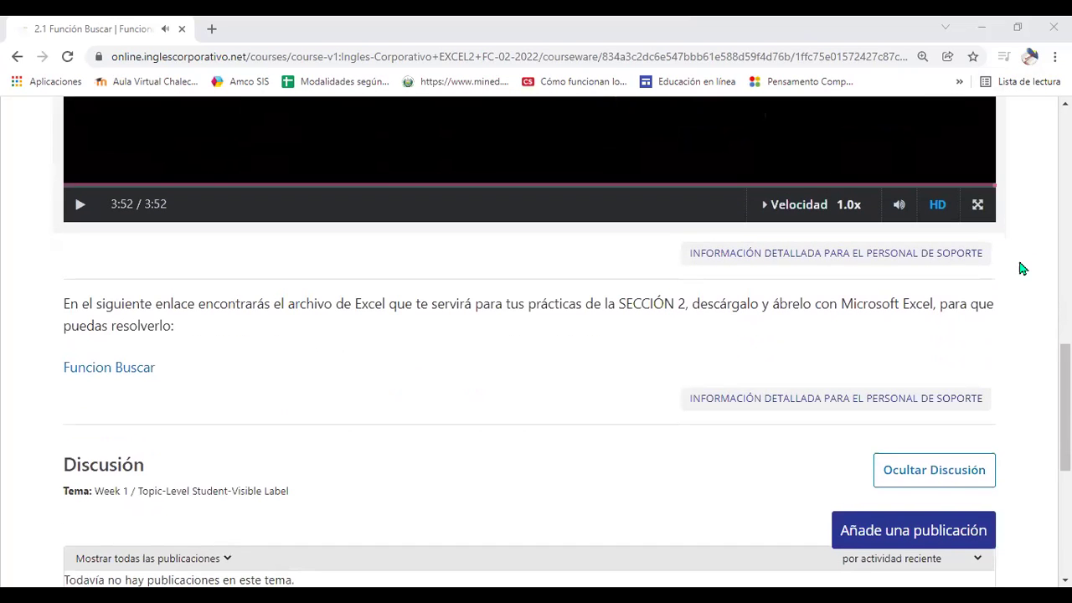
scroll(804, 264, down, 1)
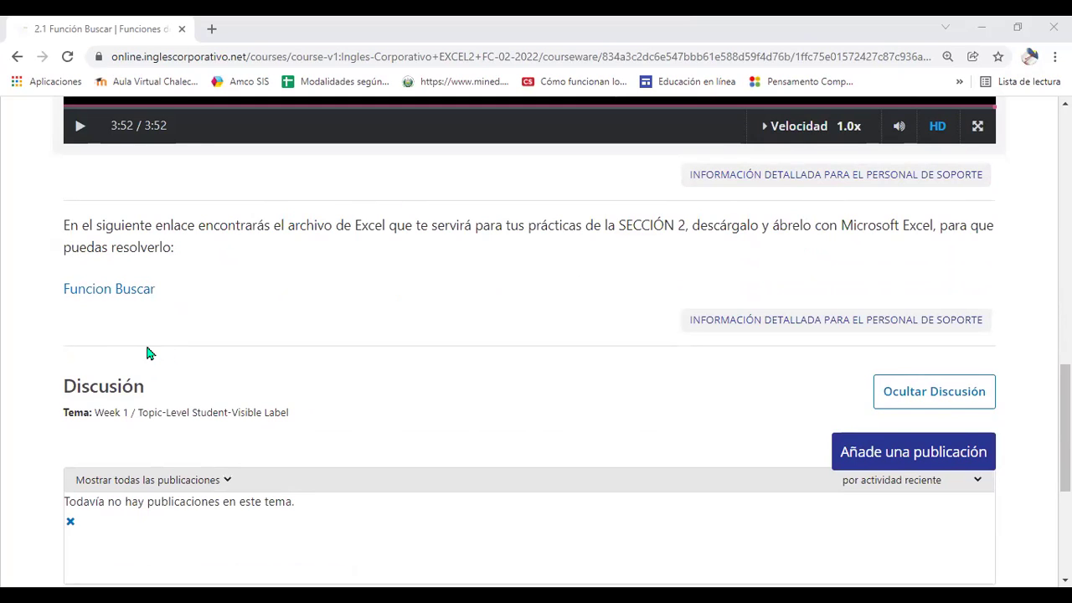
scroll(147, 352, down, 1)
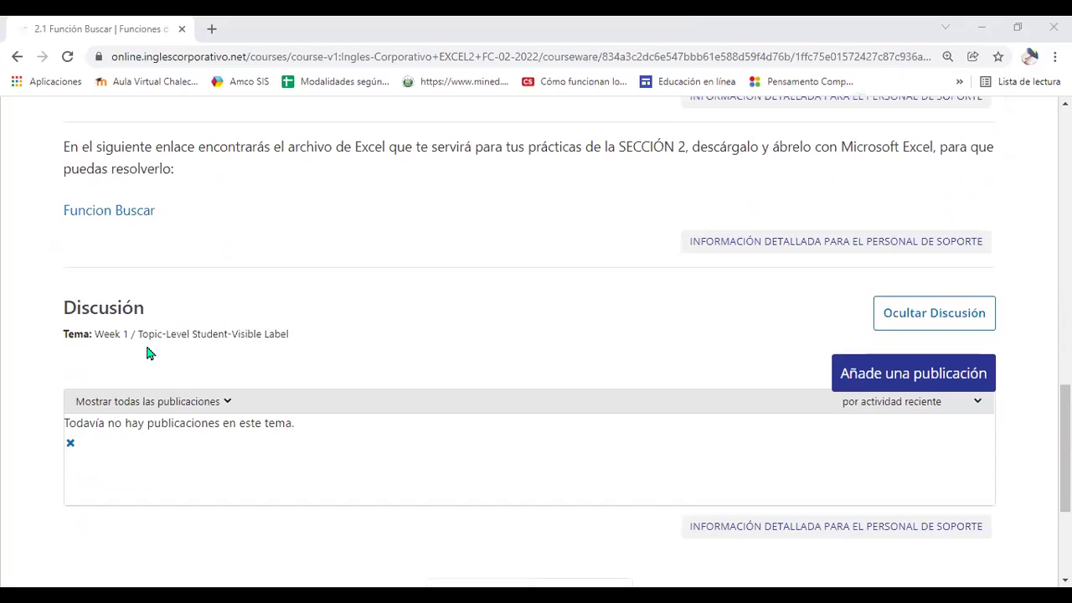
click(127, 219)
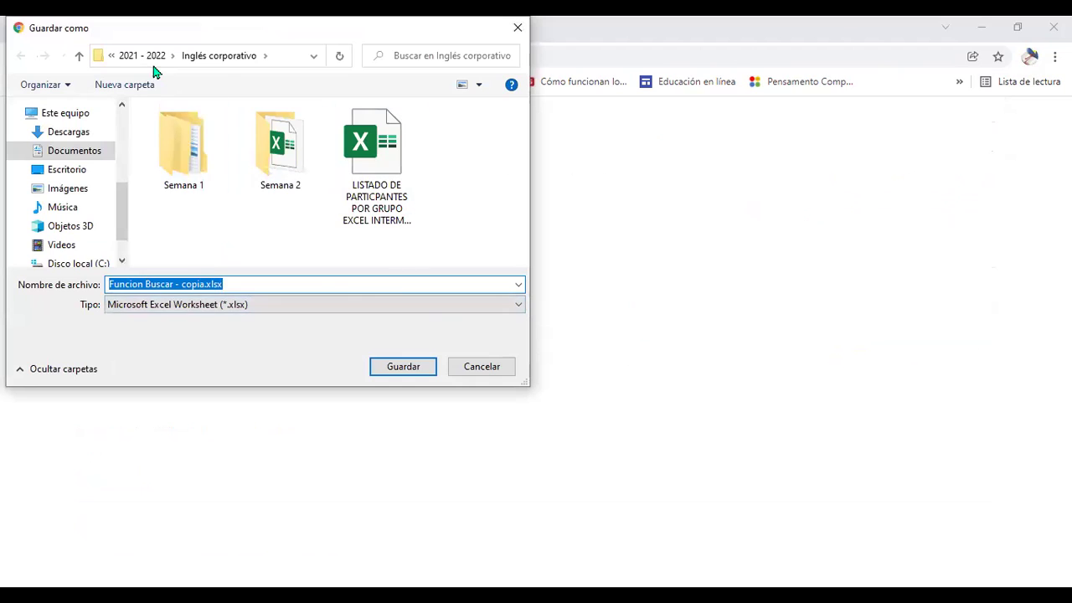
Browse into the Semana 2 and L70222 folders, then cancel saving the file
double_click(282, 147)
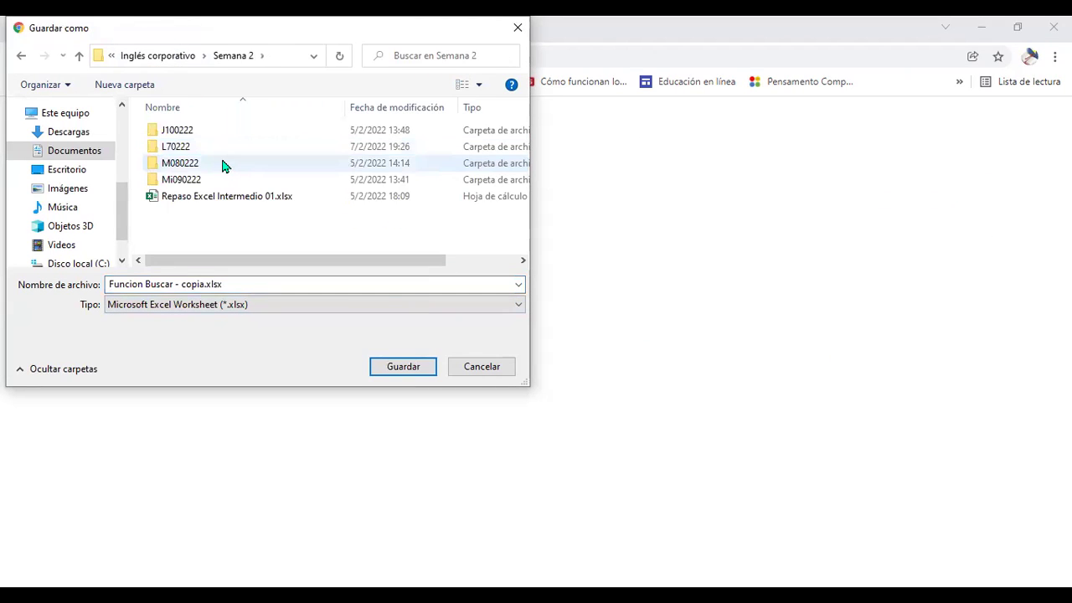
double_click(196, 147)
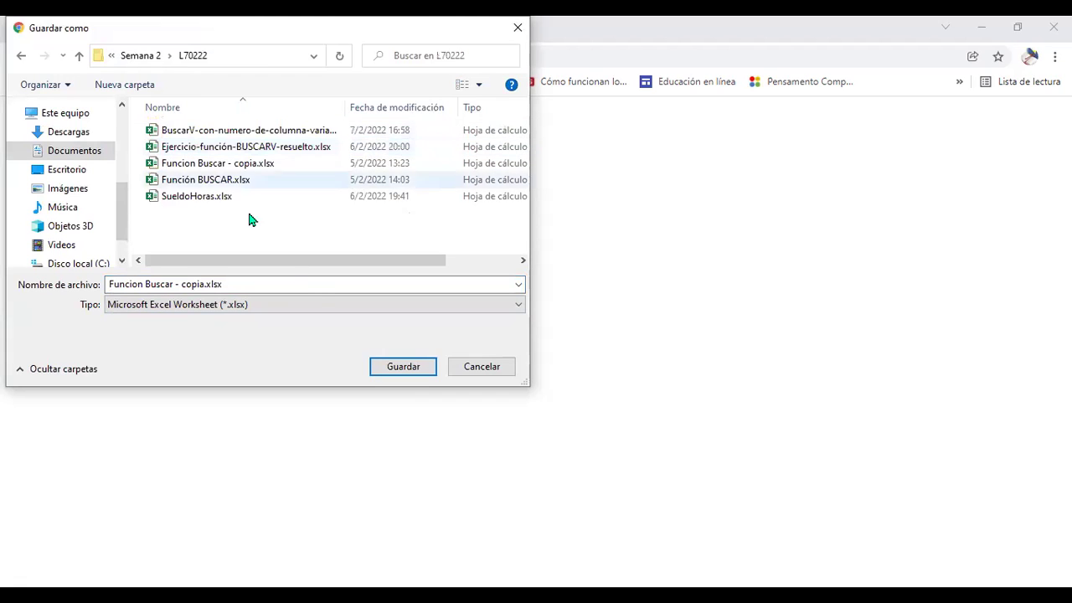
click(494, 366)
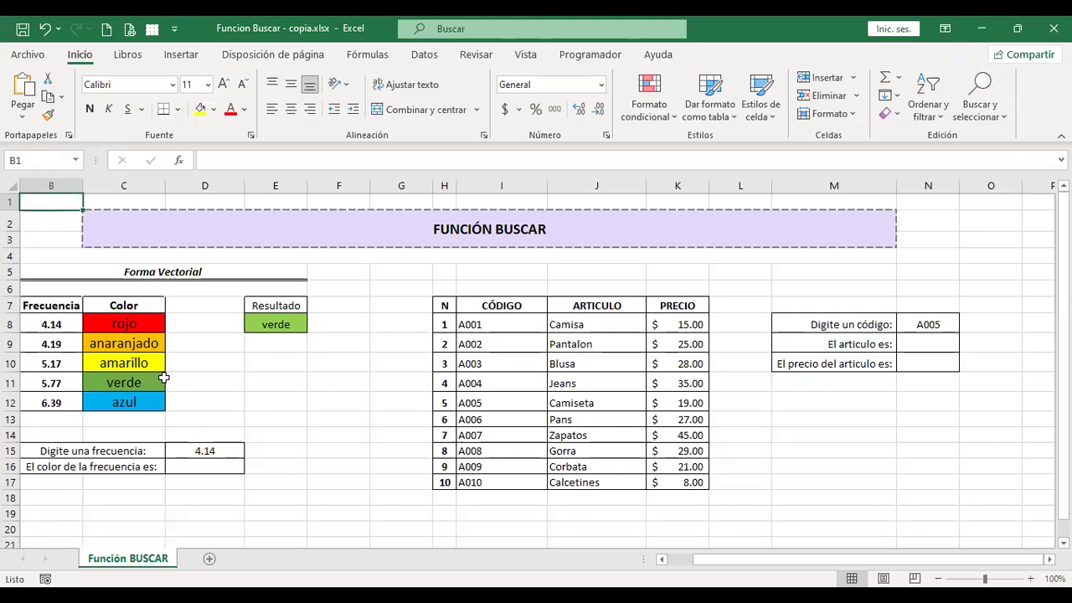
Open E8's formula =BUSCAR(5.77;B8:C12) in edit mode to reveal its lookup range
click(279, 325)
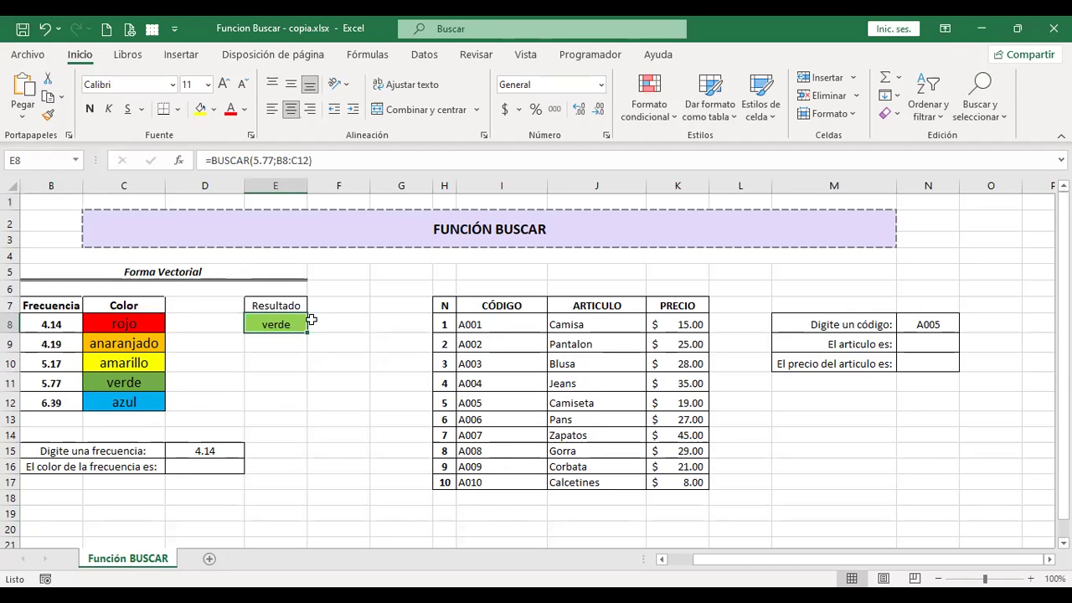
key(F2)
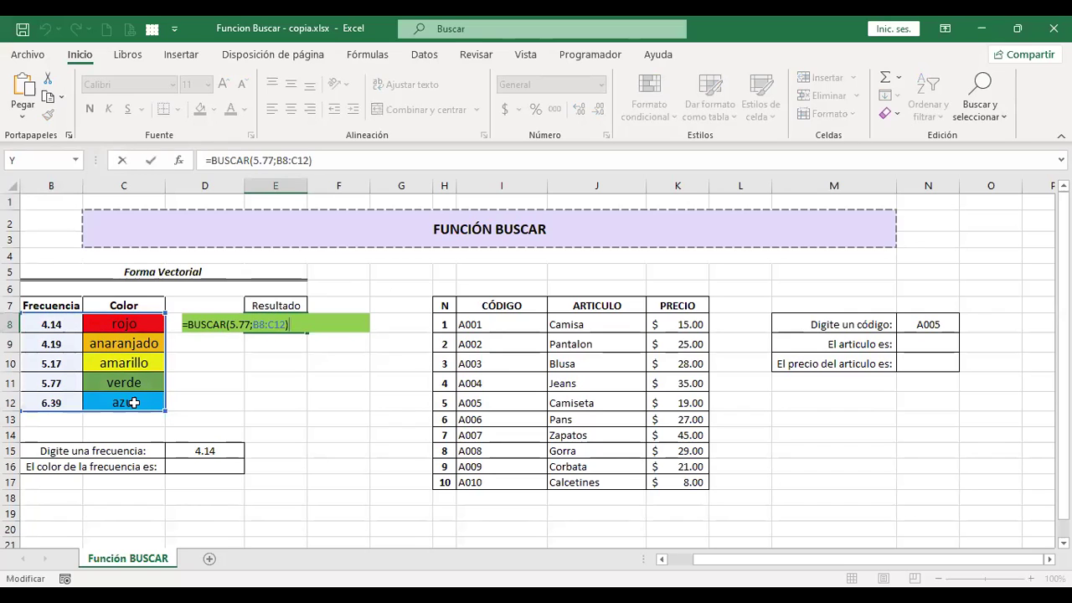
Leave the E8 formula edit without changing anything
key(Return)
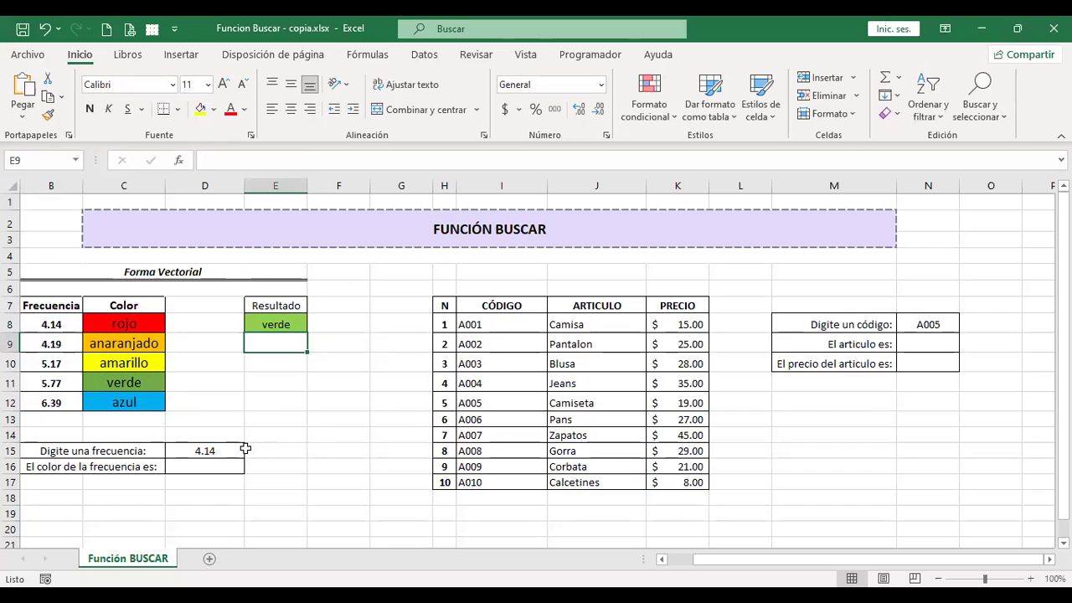
click(217, 449)
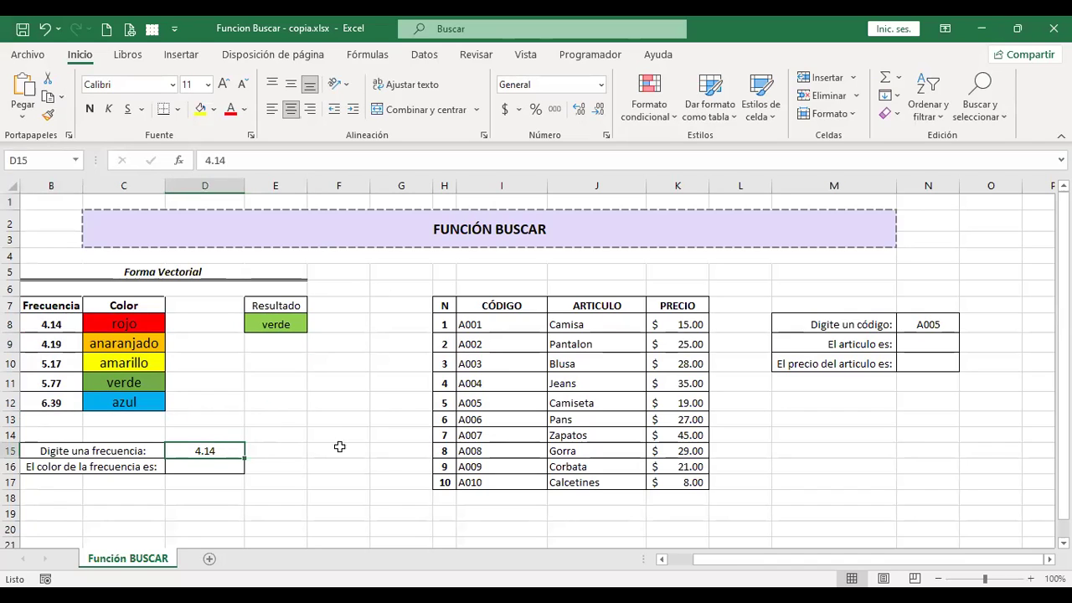
click(211, 465)
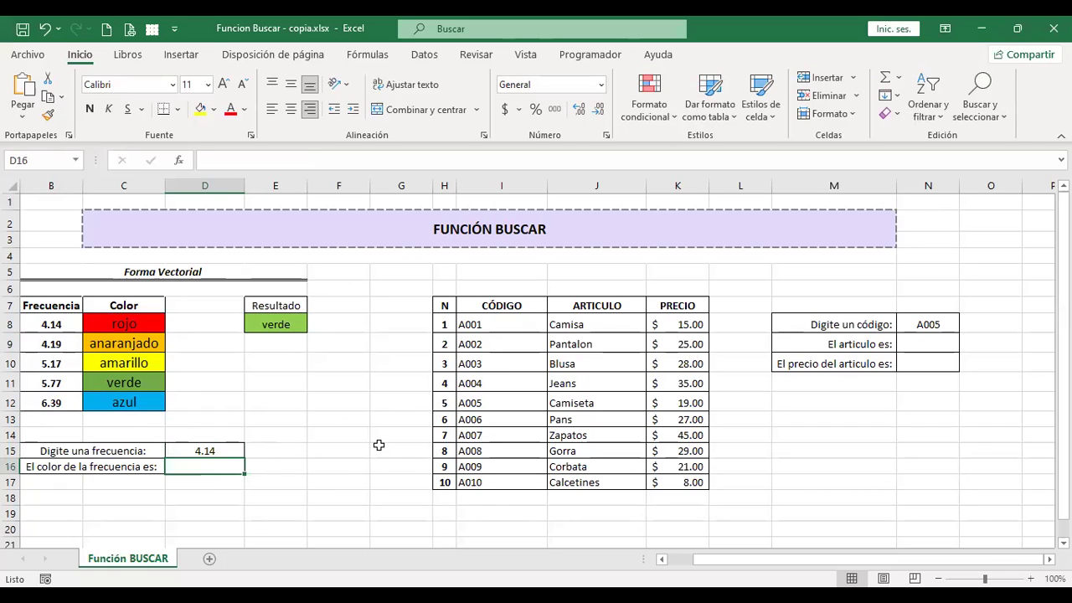
click(223, 448)
click(221, 467)
click(214, 451)
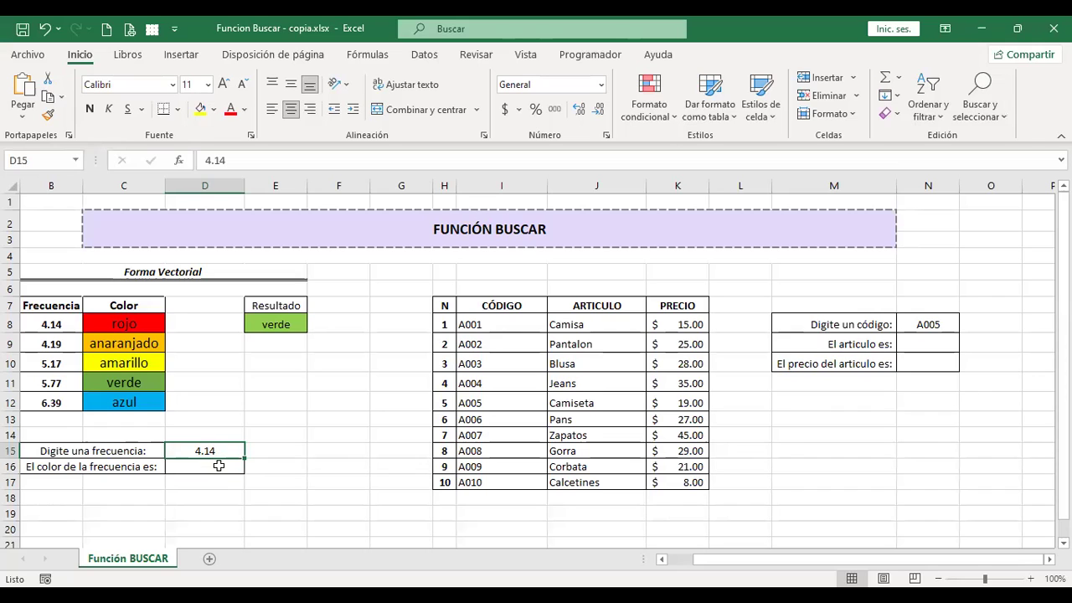
click(218, 466)
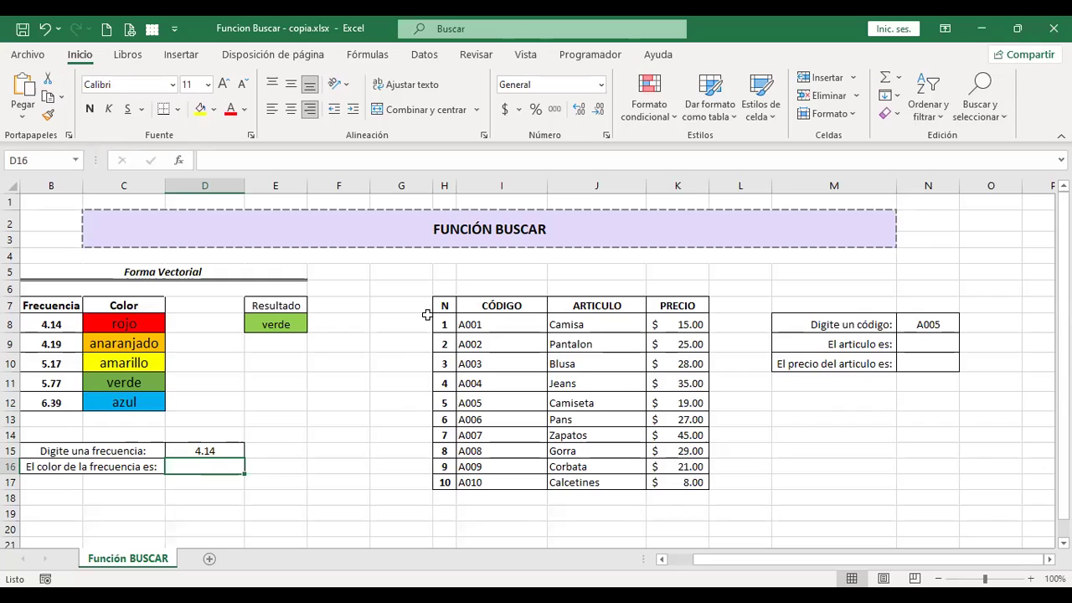
Enter =+BUSCAR(D15;B8:C12) in D16 so frequency 4.14 returns rojo
text(+)
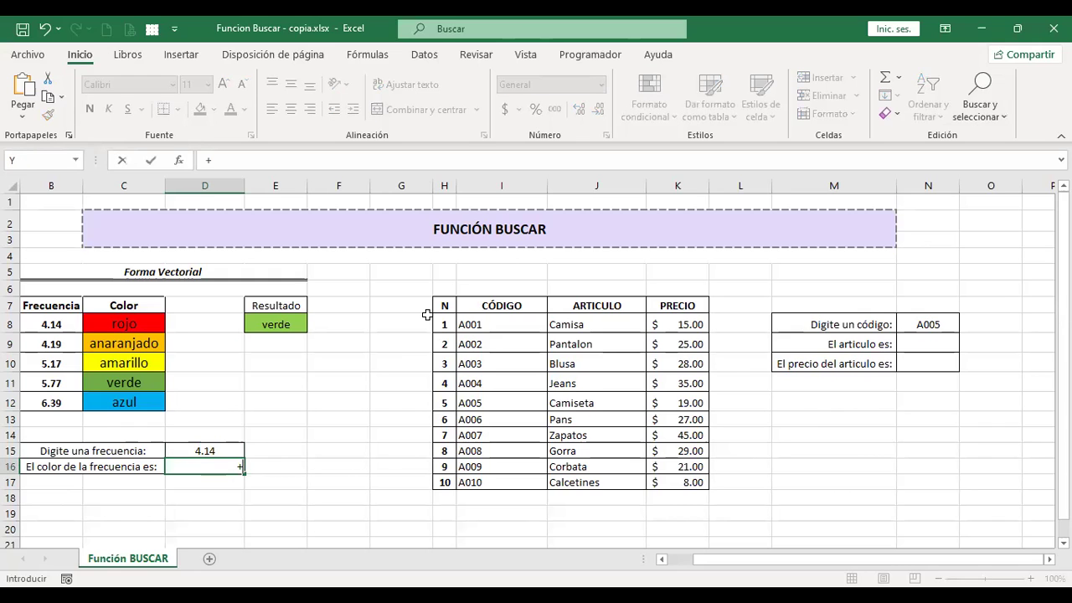
text(busc)
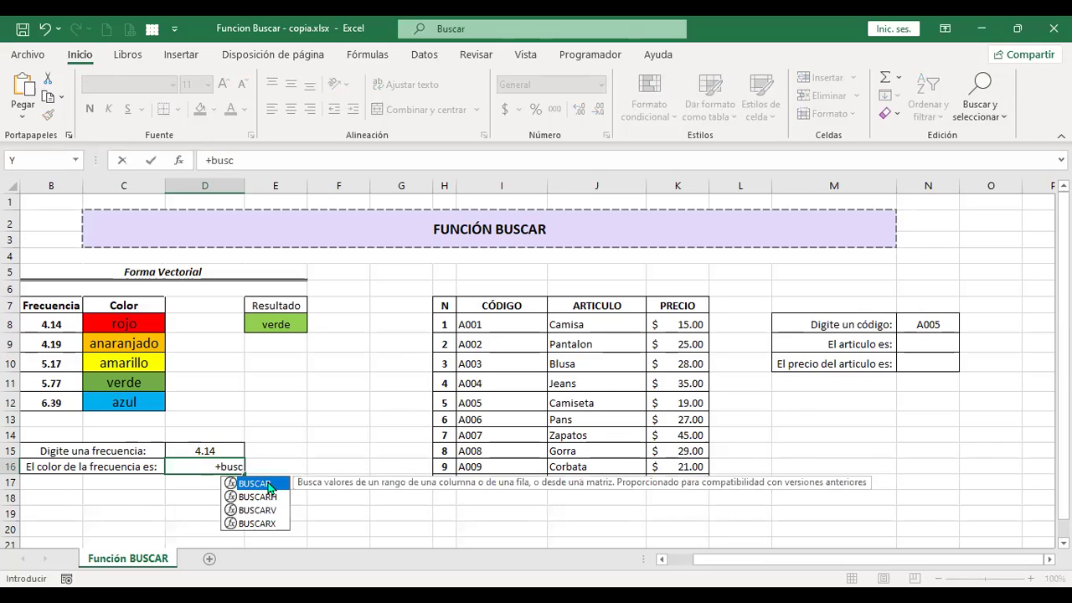
double_click(269, 484)
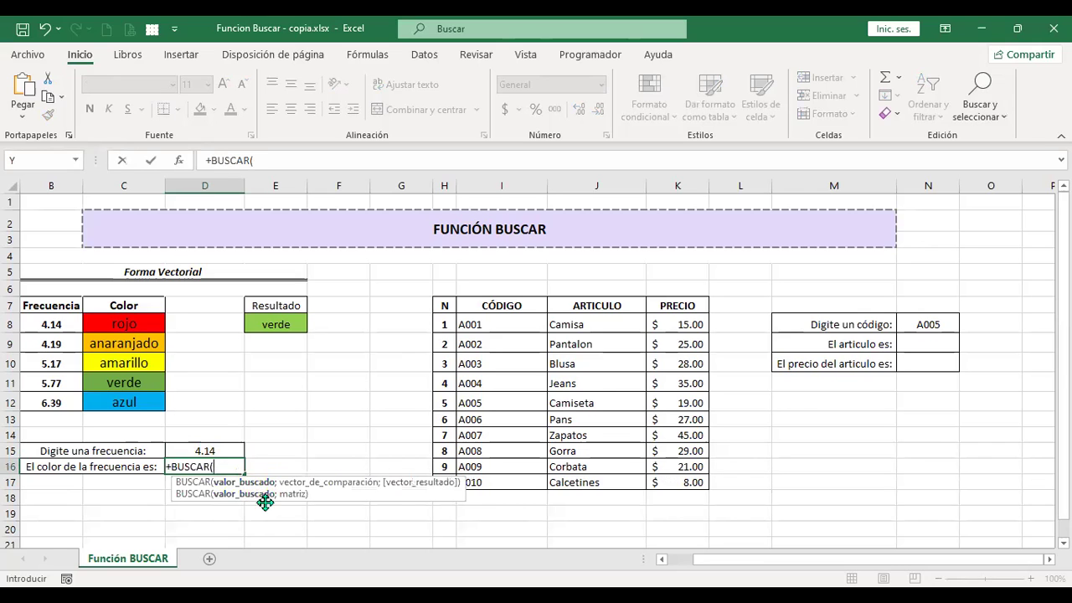
click(223, 450)
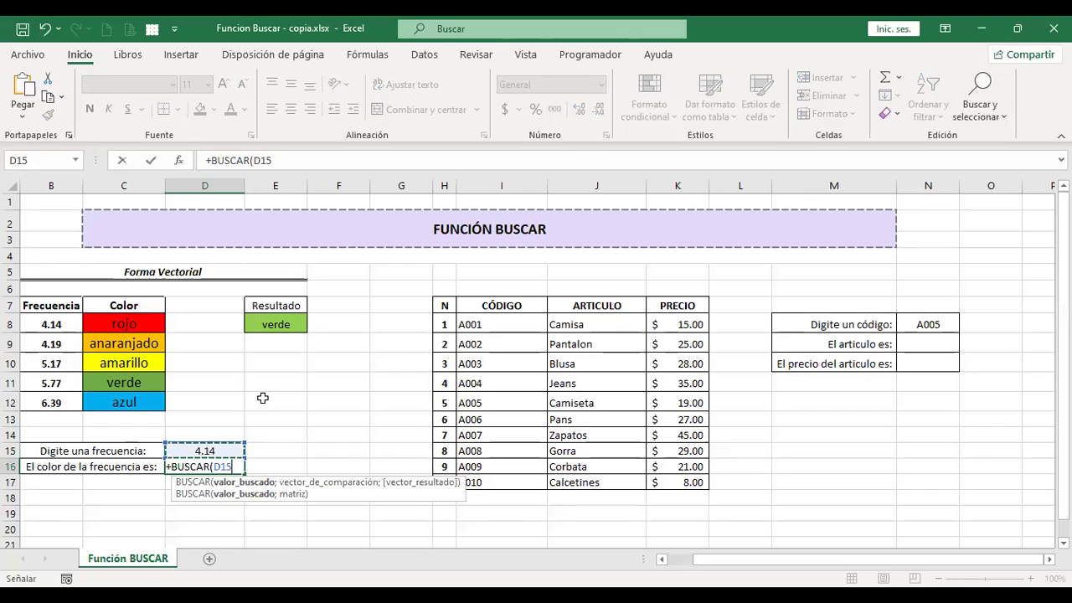
text(;)
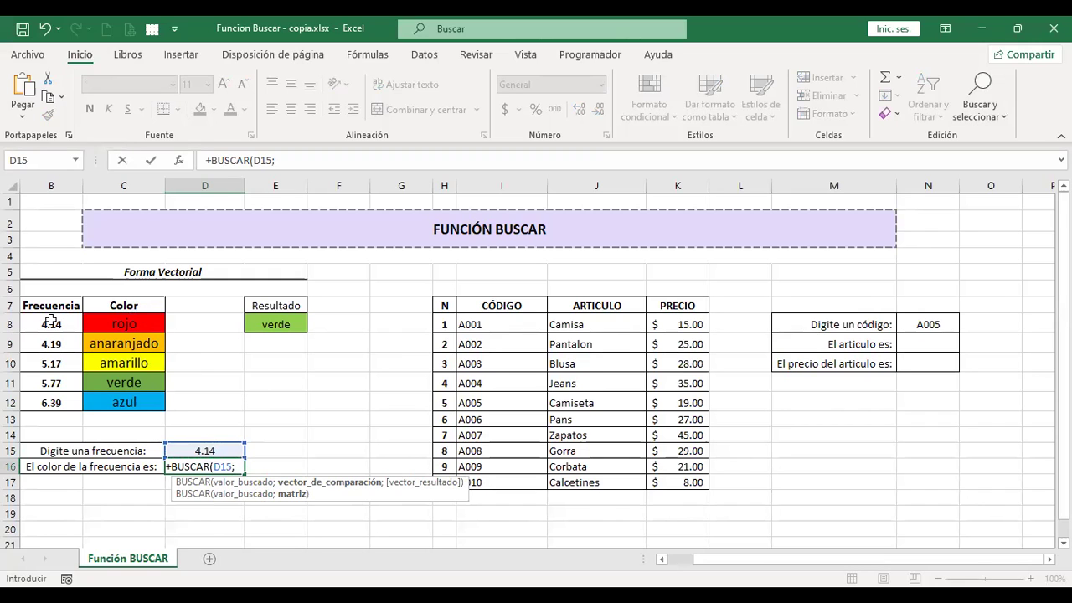
drag(50, 322, 147, 406)
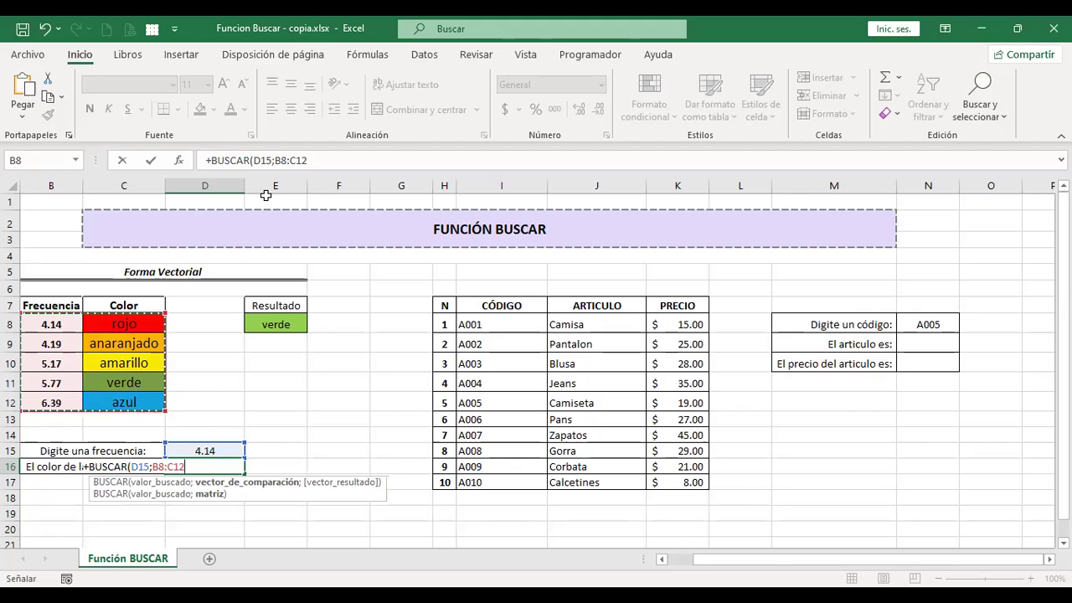
key(Return)
key(Up)
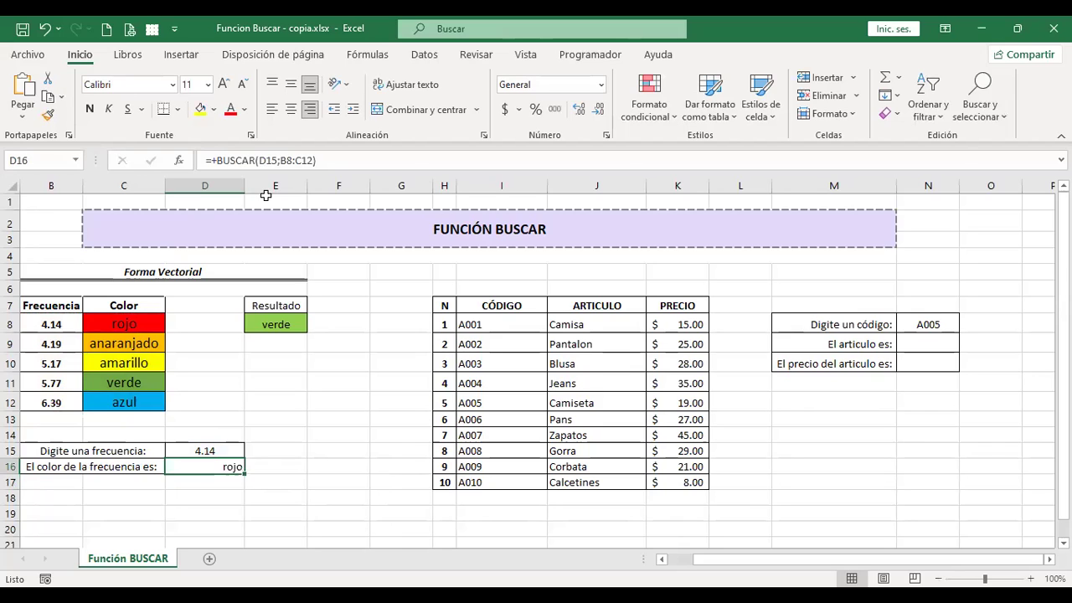
key(Up)
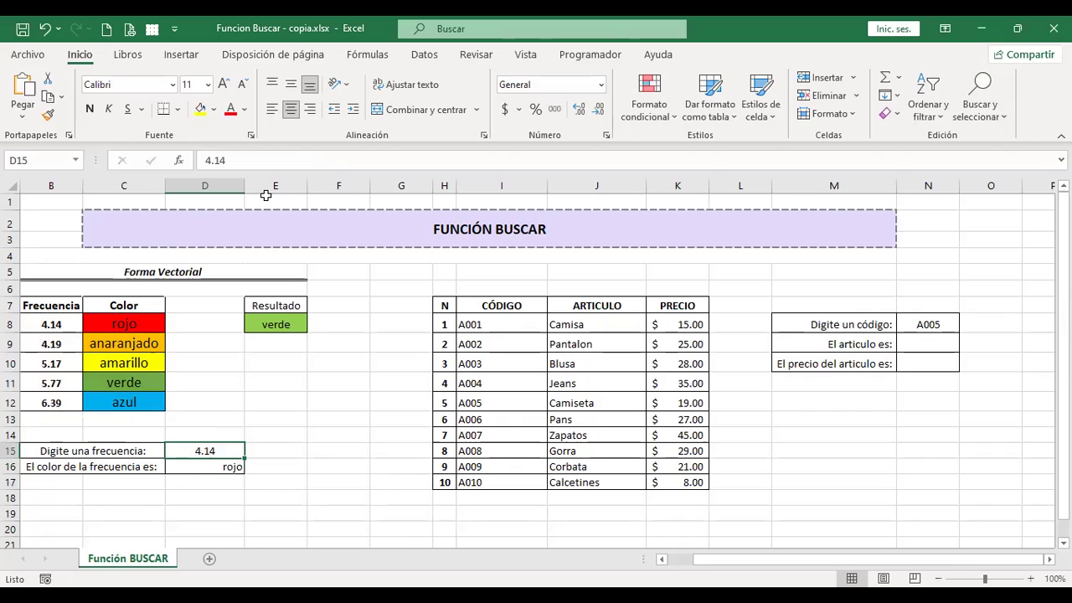
Try frequencies 4.19 and 5.17 in D15 and watch the D16 color update
key(Down)
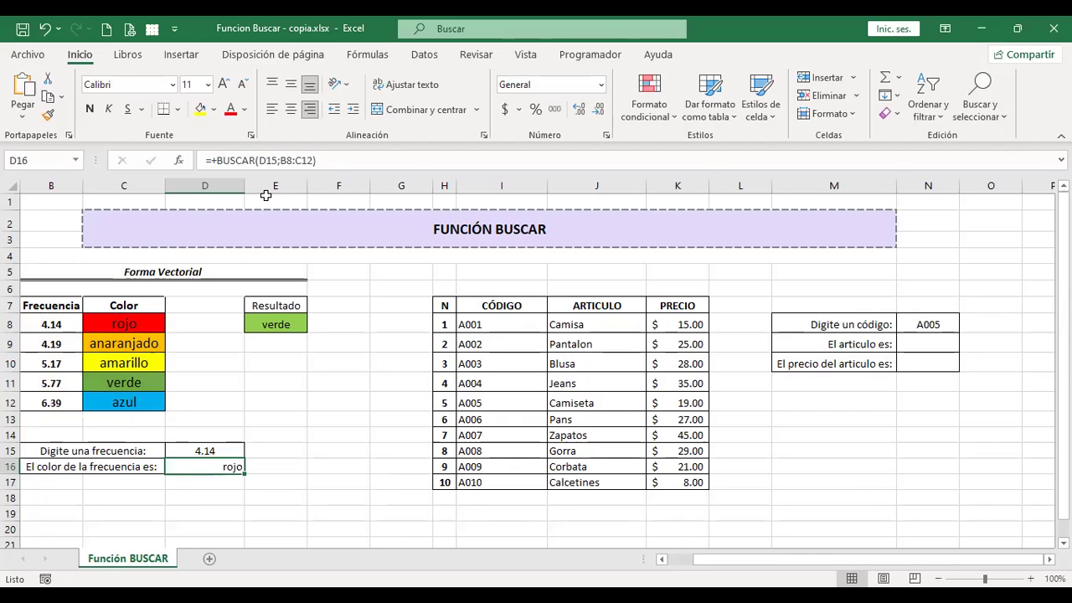
key(Up)
text(4.19)
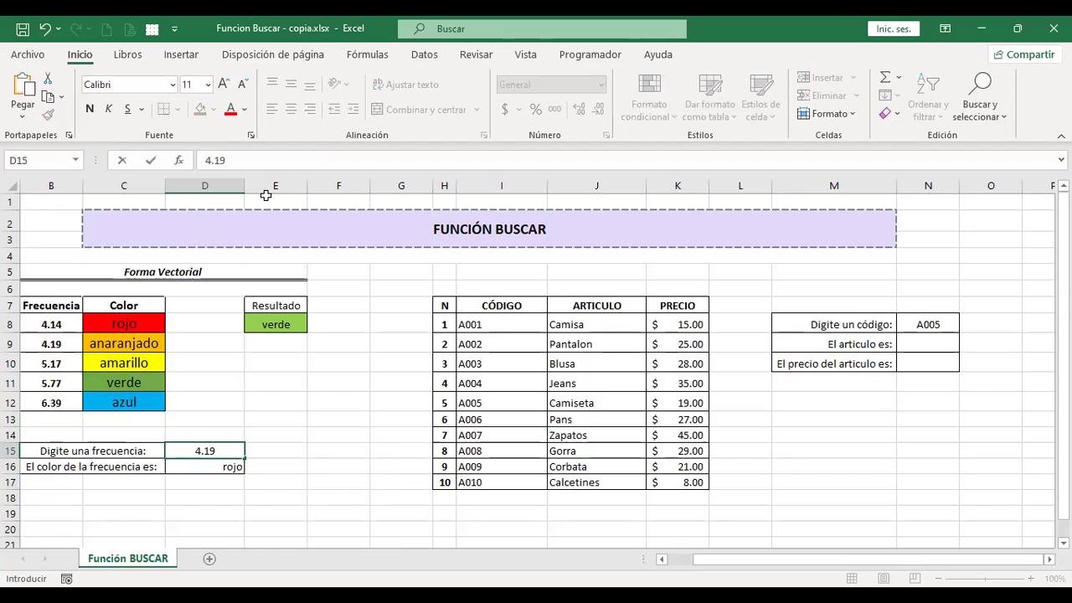
key(Return)
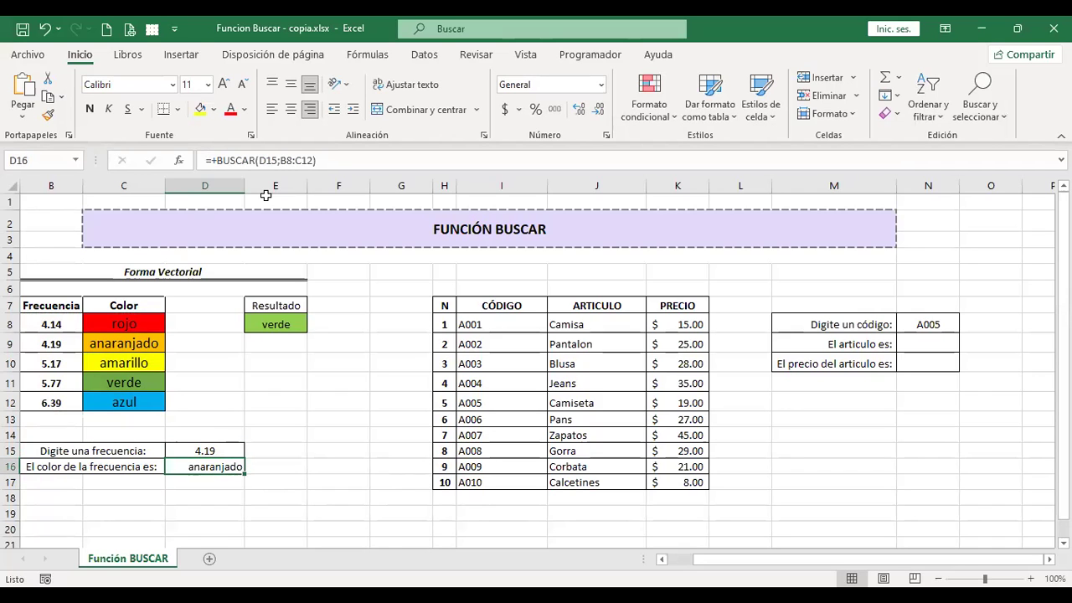
key(Up)
text(5.17)
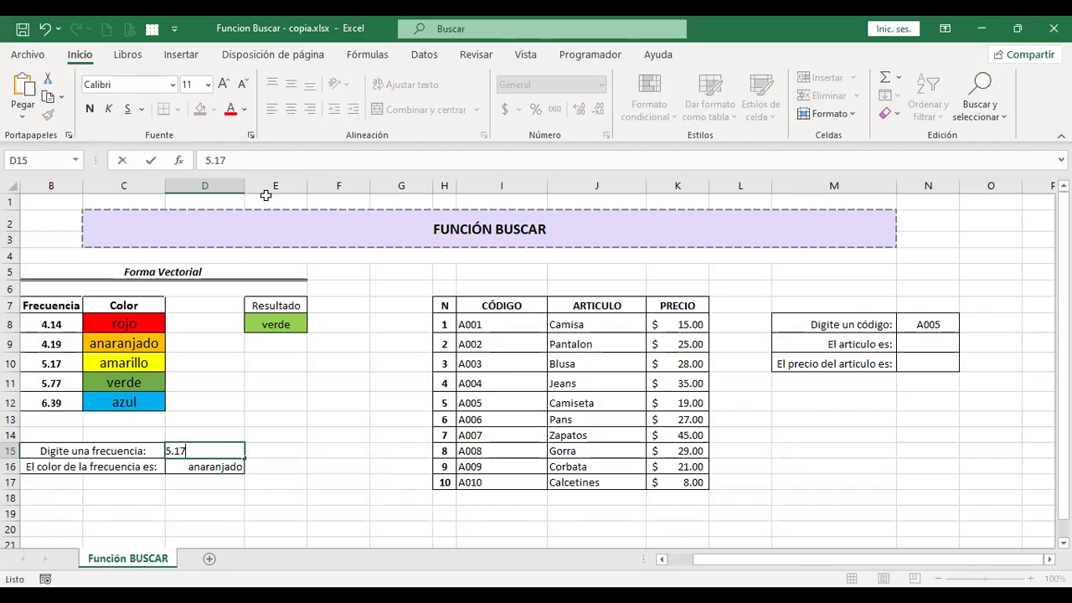
key(Return)
Try frequencies 5.77 and 6.39 in D15, leaving D16 showing azul
key(Up)
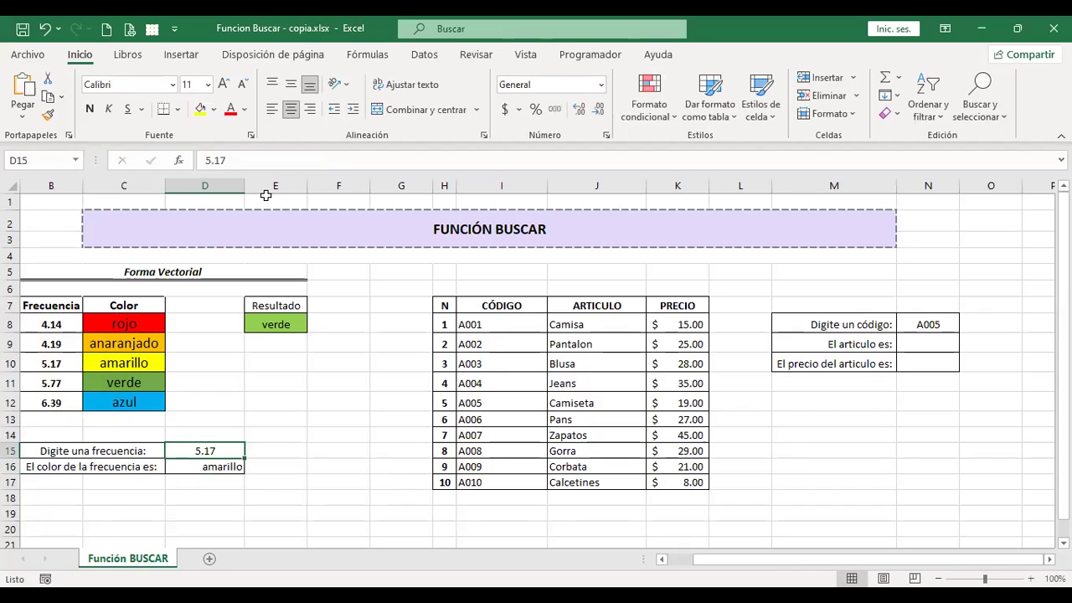
text(5.77)
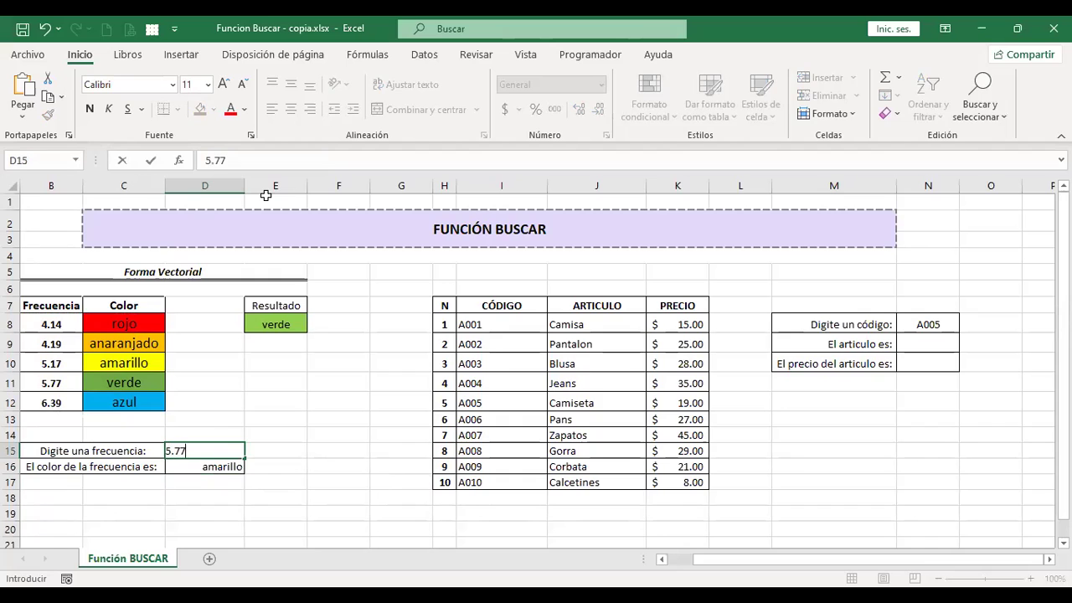
key(Return)
key(Down)
key(Up)
key(Up)
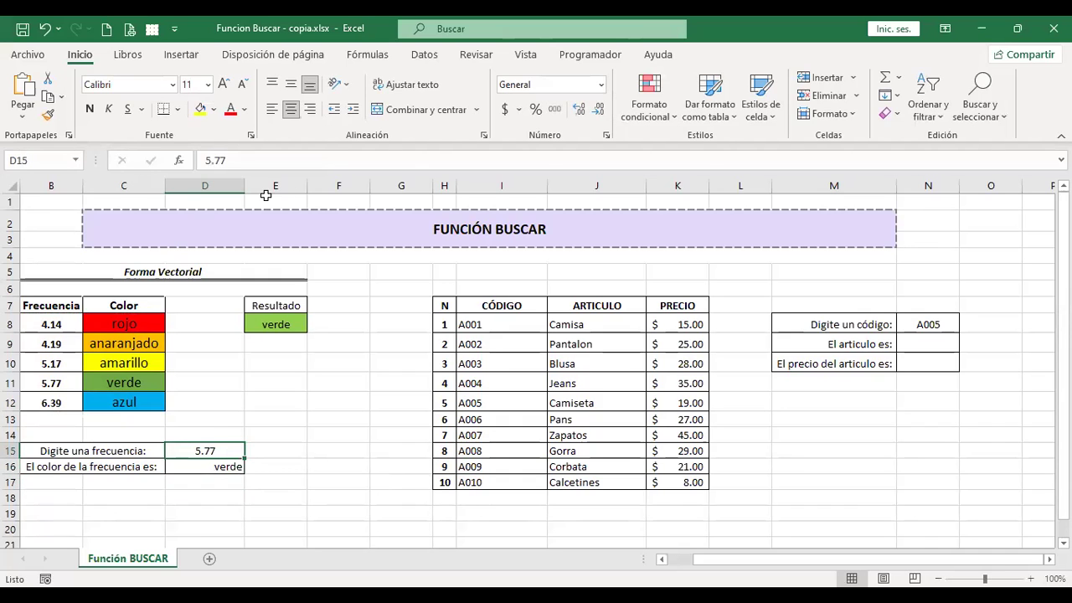
text(6.39)
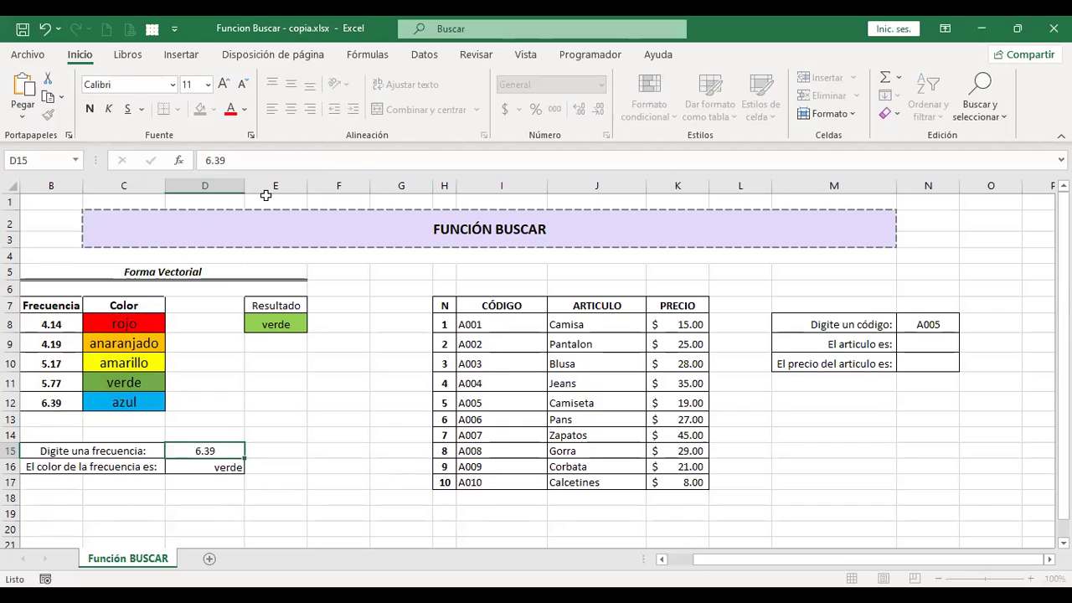
key(Return)
key(Up)
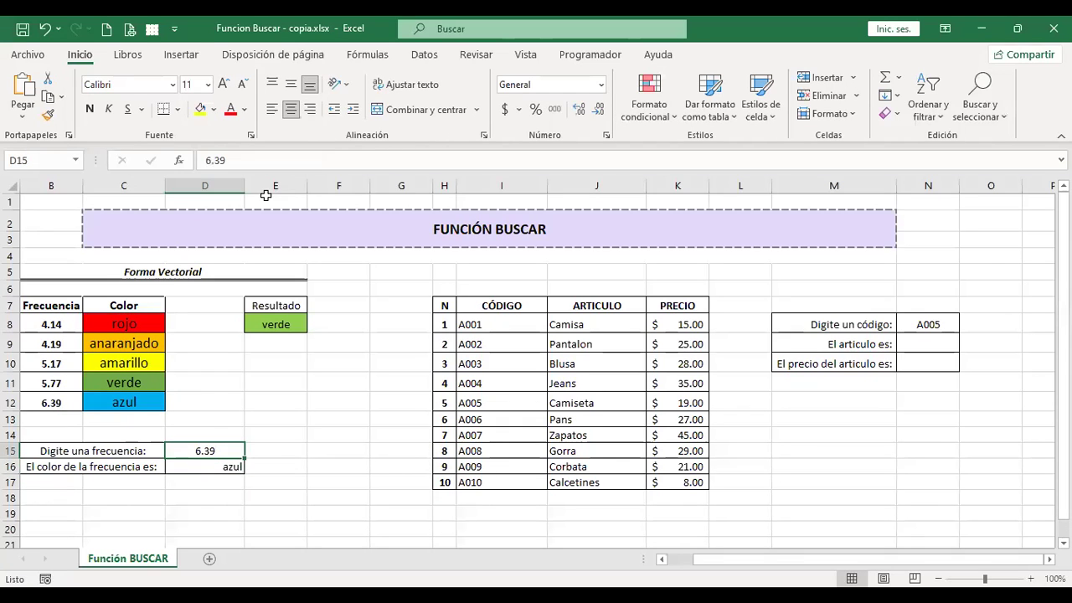
key(Down)
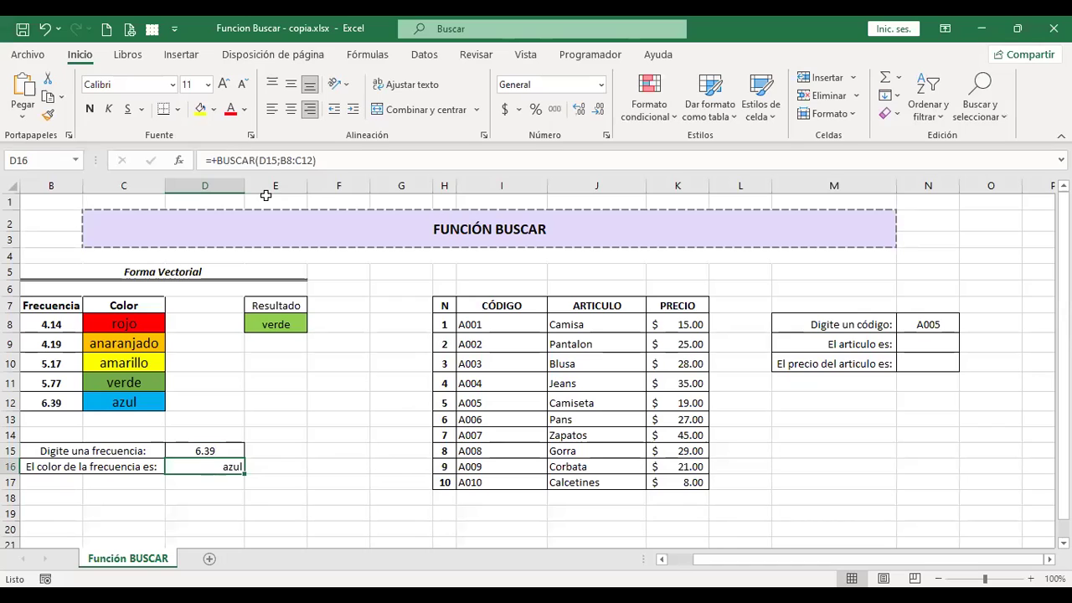
Start a +BUSCAR formula in the article result cell N9
click(916, 328)
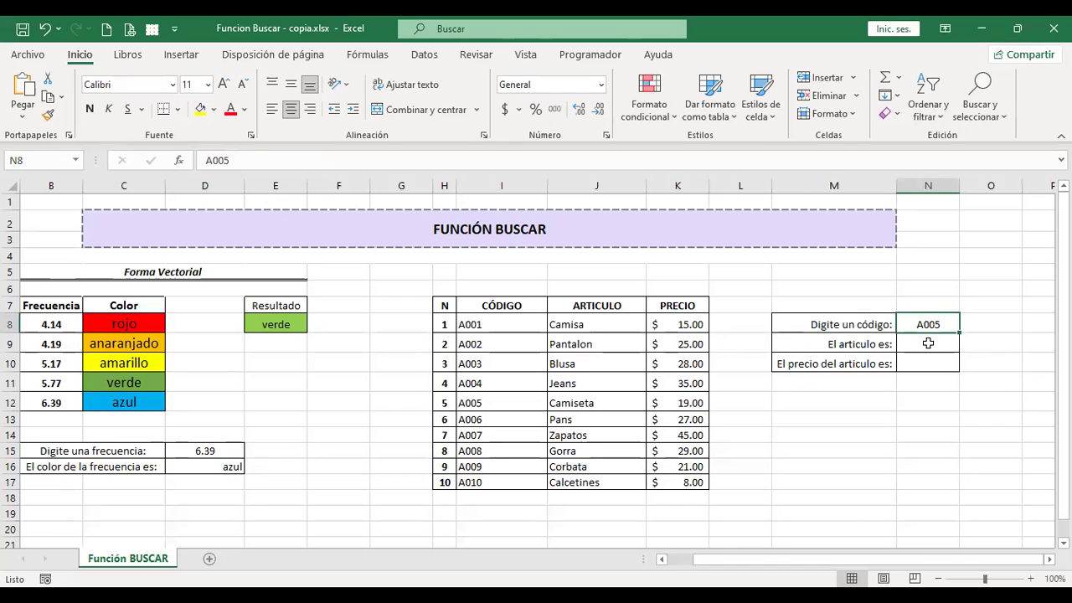
click(928, 343)
click(930, 326)
click(928, 343)
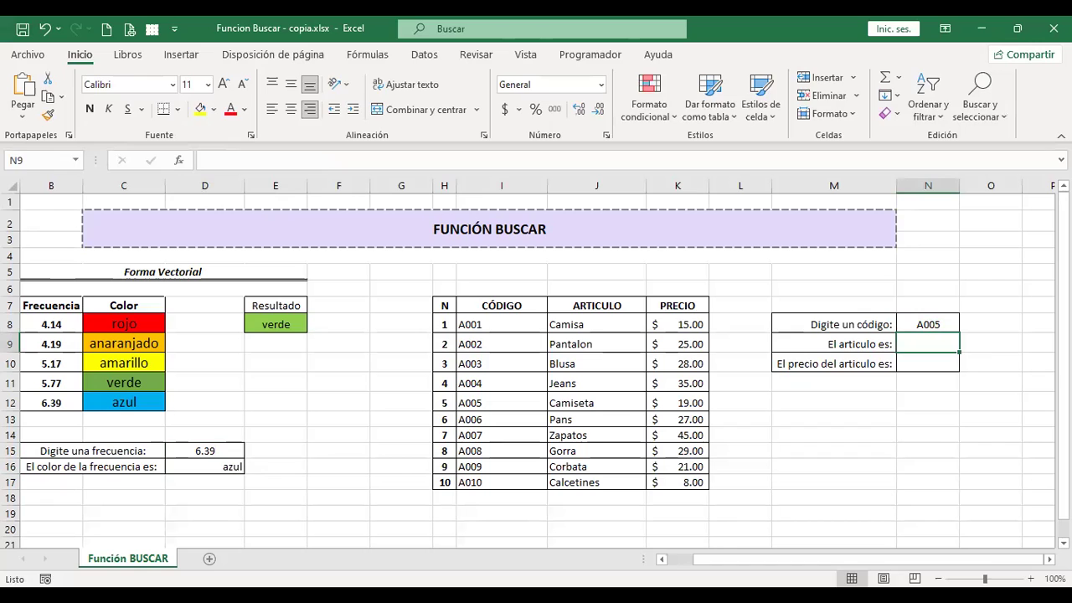
text(+)
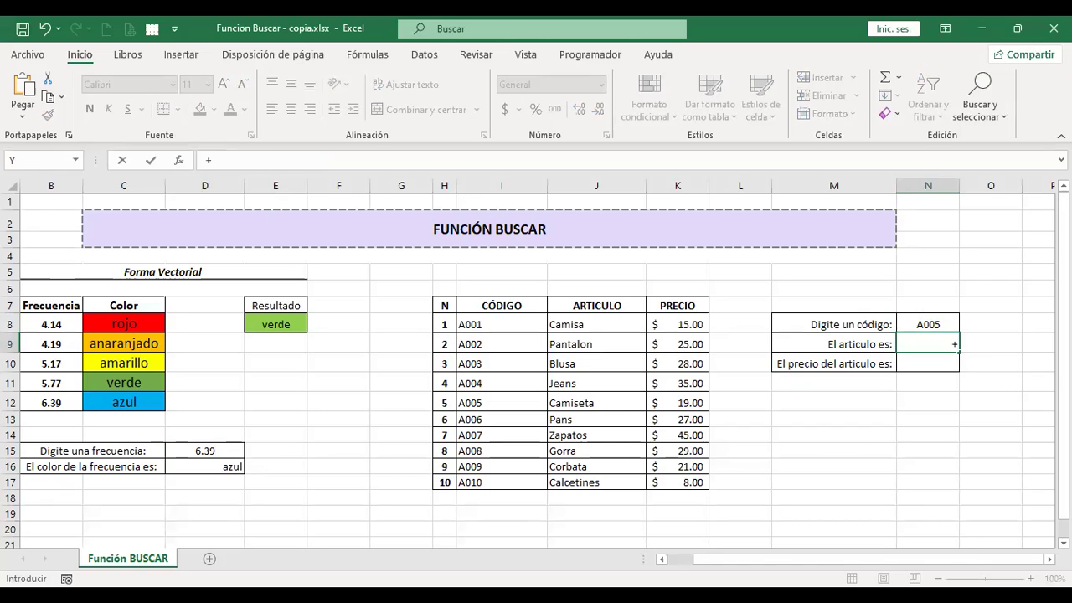
text(busc)
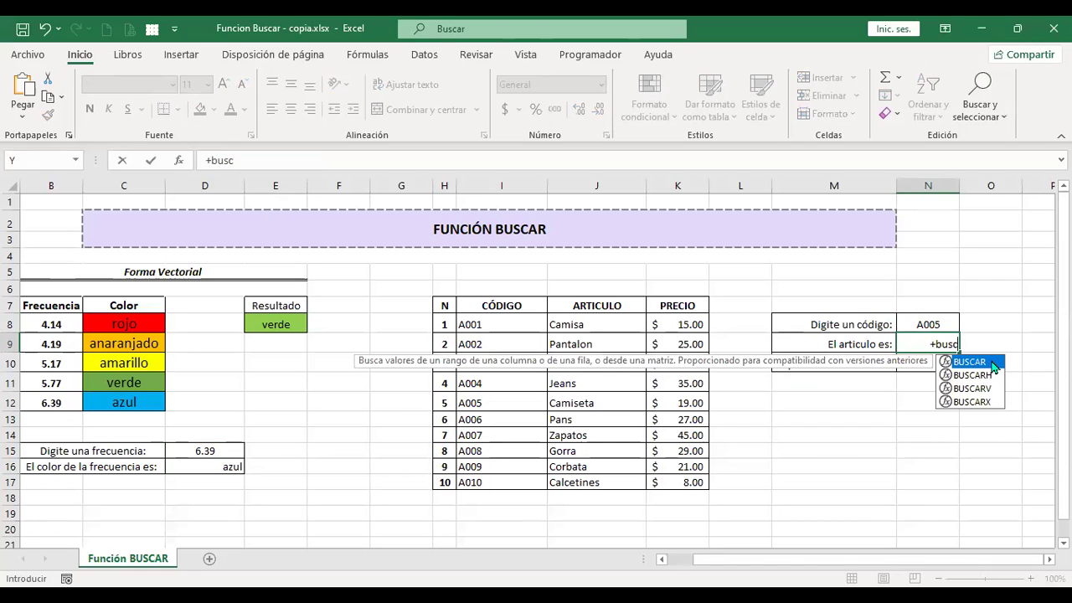
key(Tab)
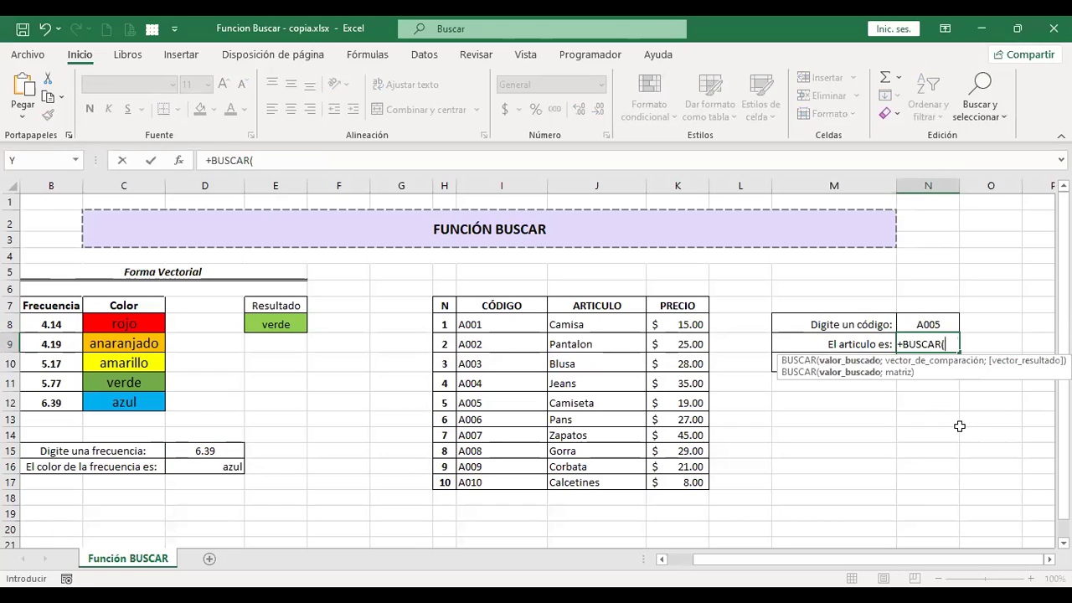
Complete it as =+BUSCAR(N8;I8:J17) so N9 returns Camiseta for code A005
click(929, 322)
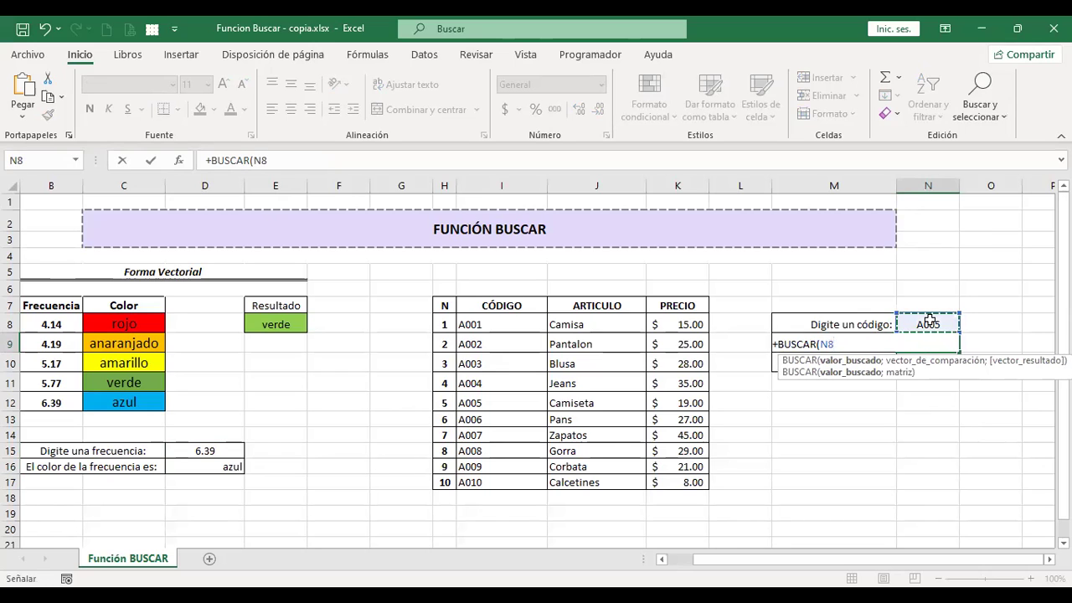
text(;)
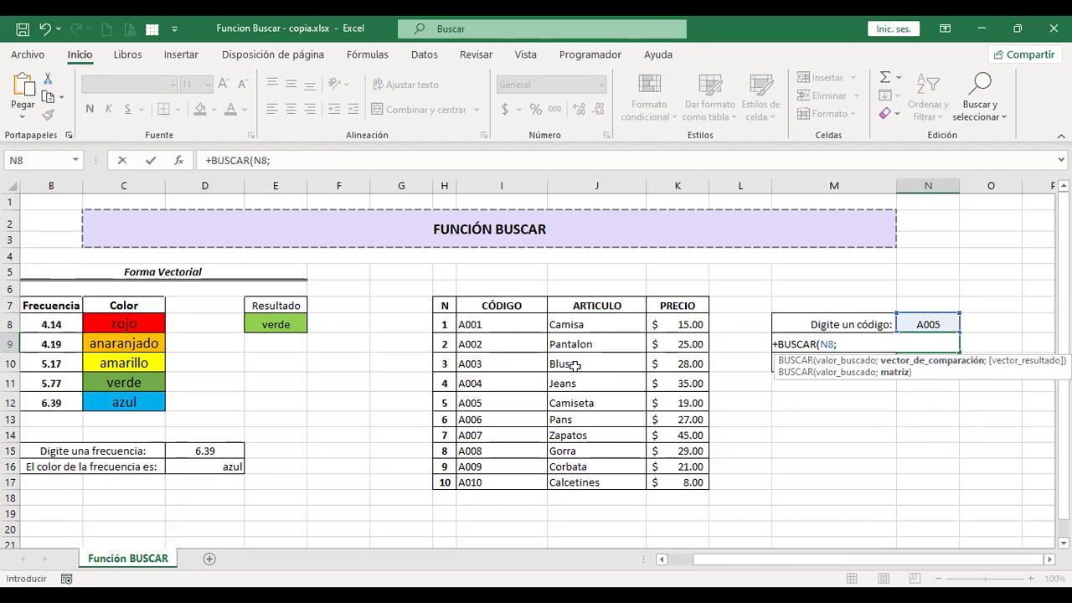
click(503, 323)
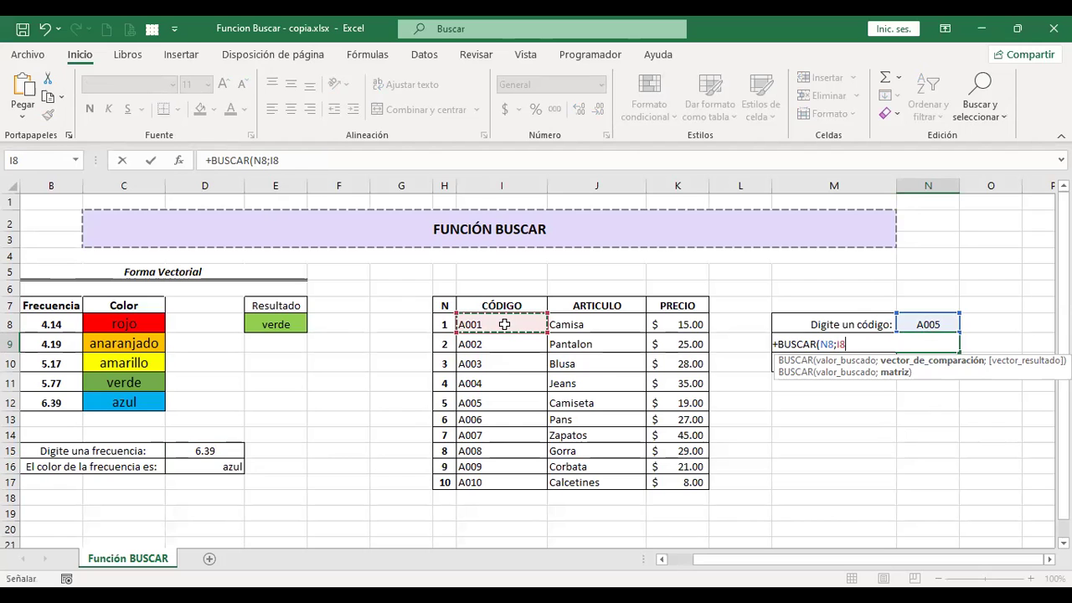
drag(505, 324, 597, 497)
drag(505, 324, 613, 224)
scroll(611, 457, down, 2)
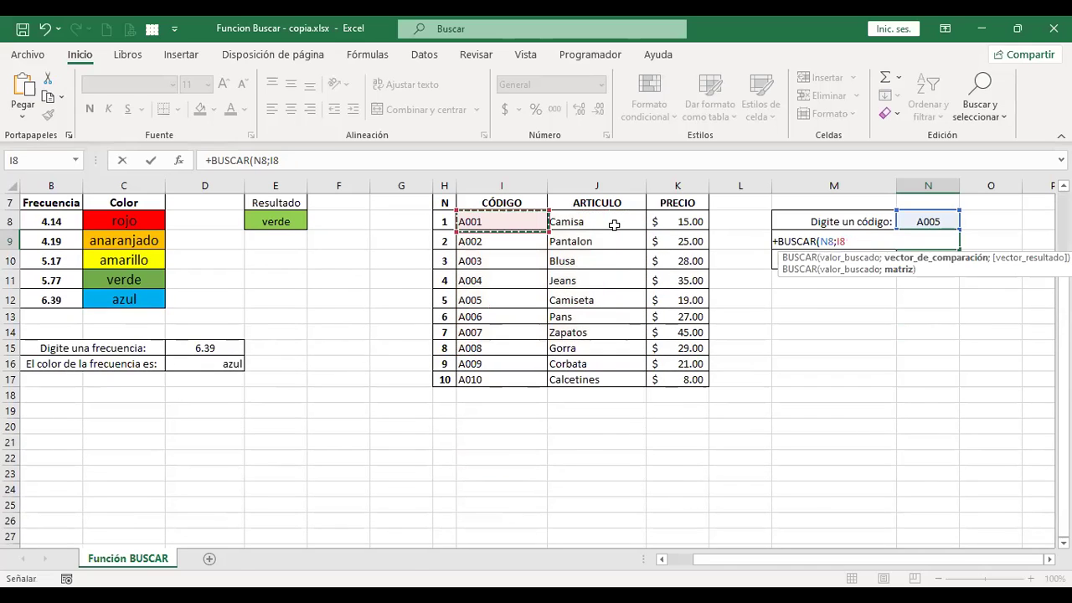
shift+click(633, 378)
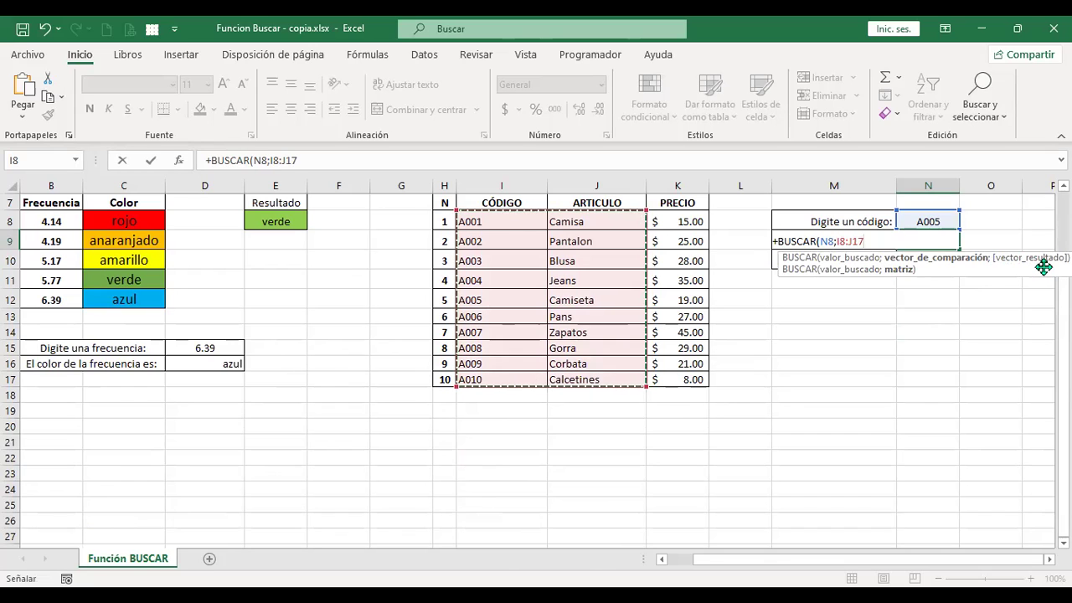
text())
key(Return)
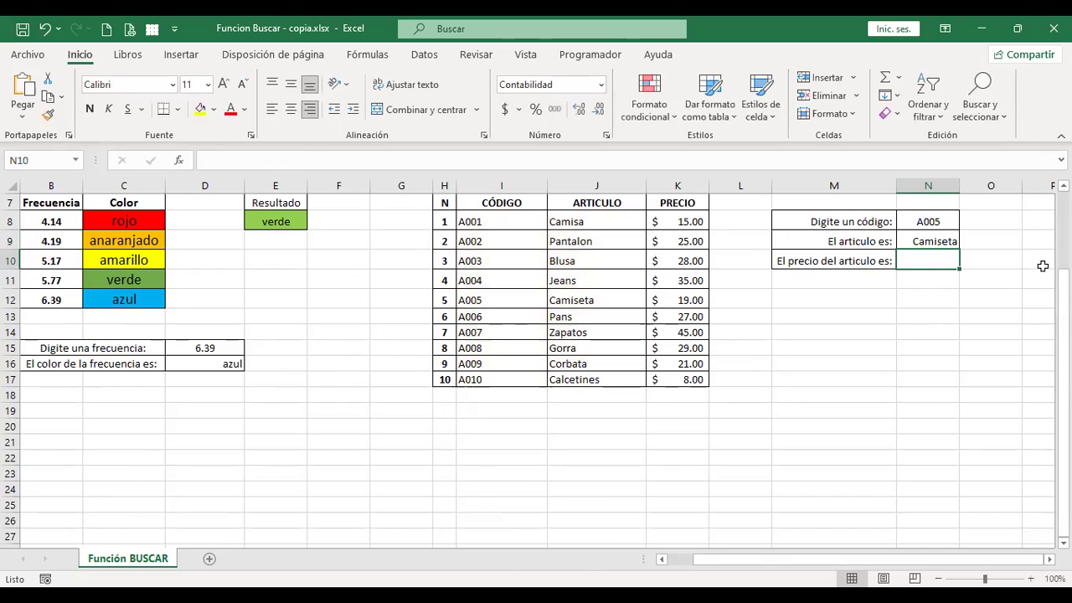
Enter code A006 in N8 so N9 shows Pans, and begin a BUSCAR formula in N10
key(Up)
key(Up)
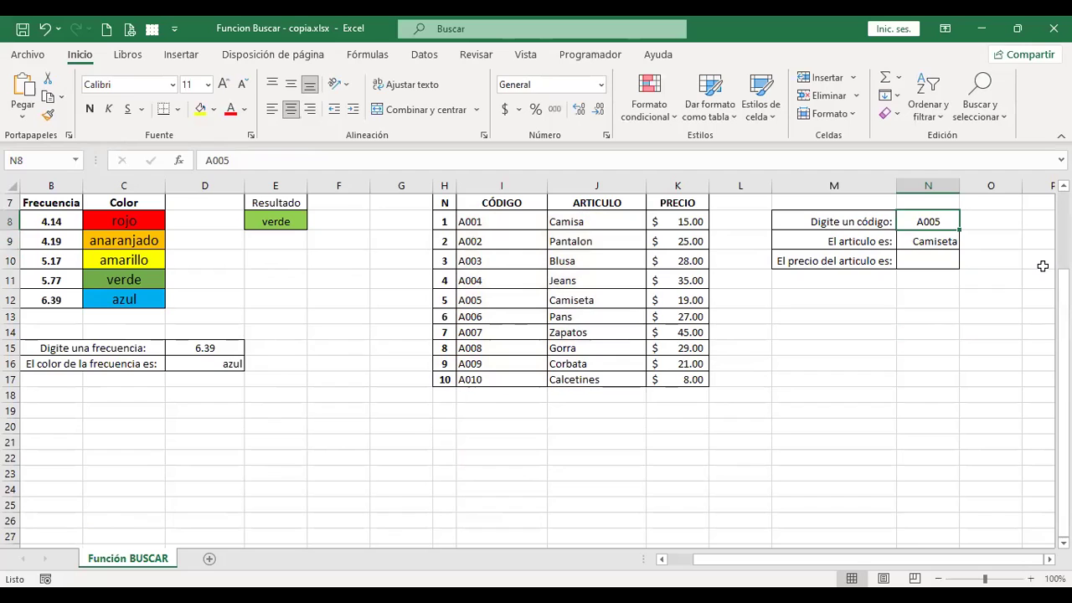
text(A006)
key(Return)
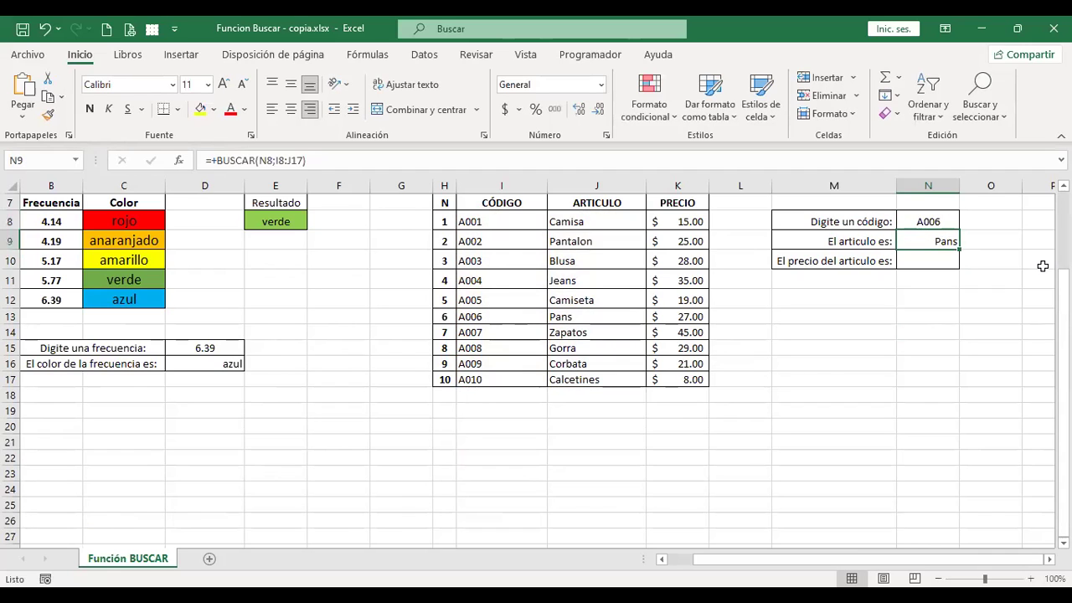
key(Return)
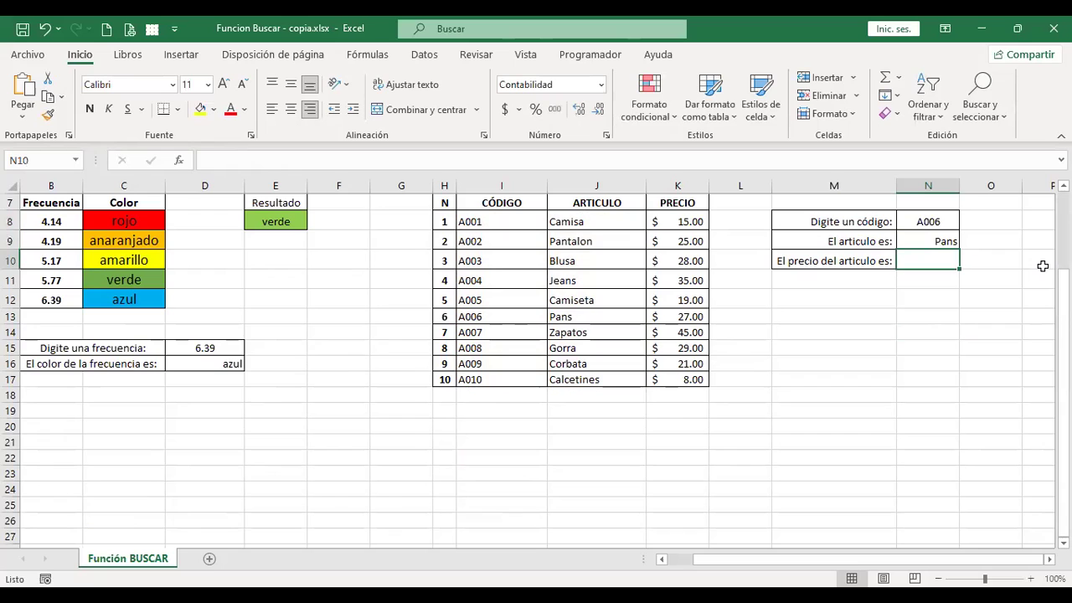
text(+)
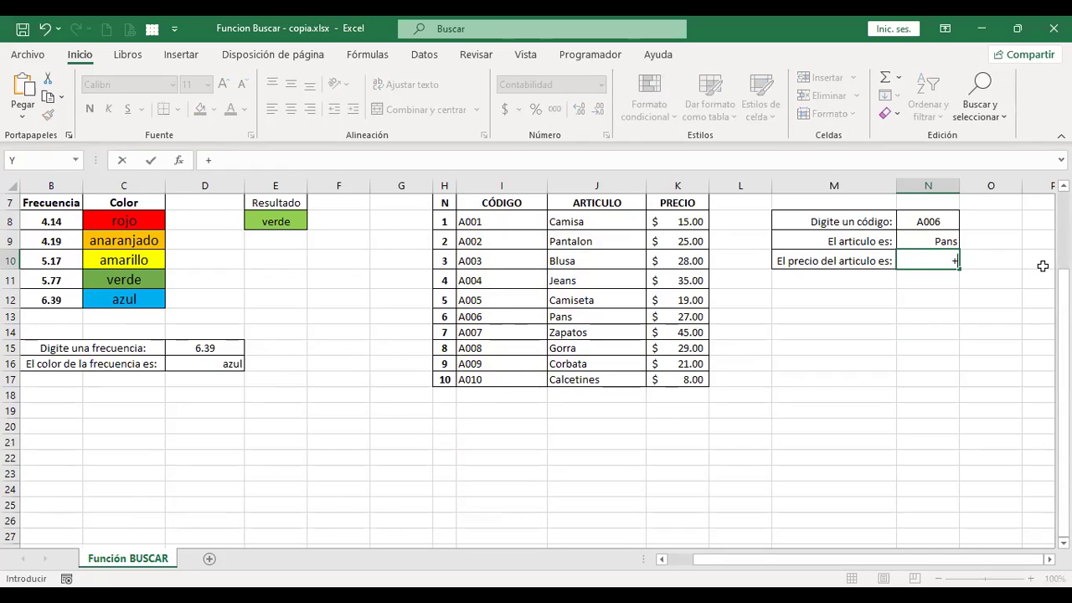
text(busc)
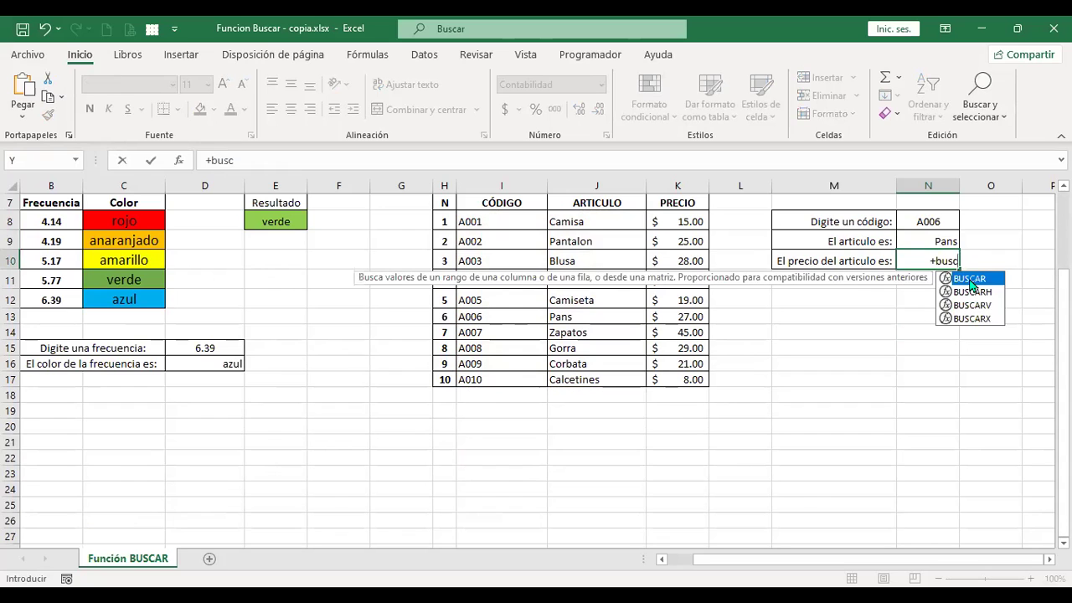
Enter a price BUSCAR formula in N10 using lookup value N8 and range I8:K17
key(Tab)
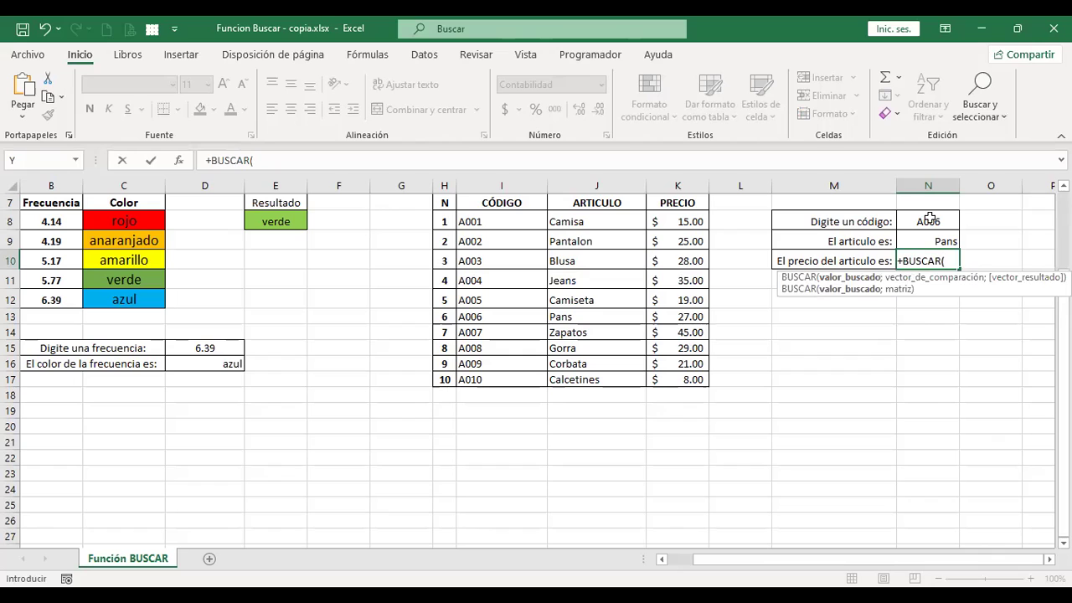
click(929, 220)
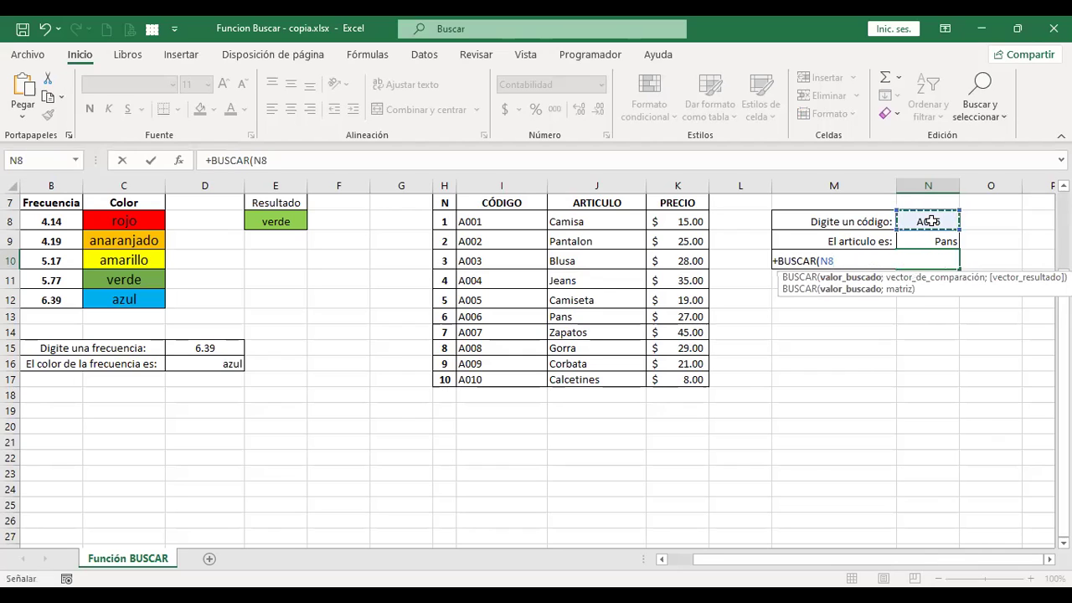
text(;)
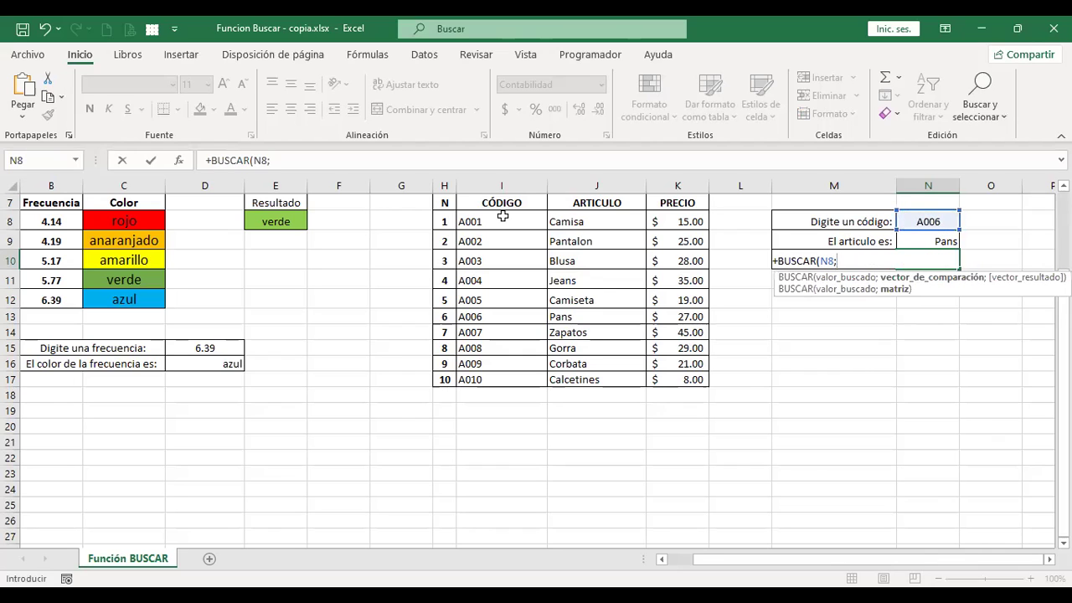
click(502, 219)
drag(670, 321, 674, 377)
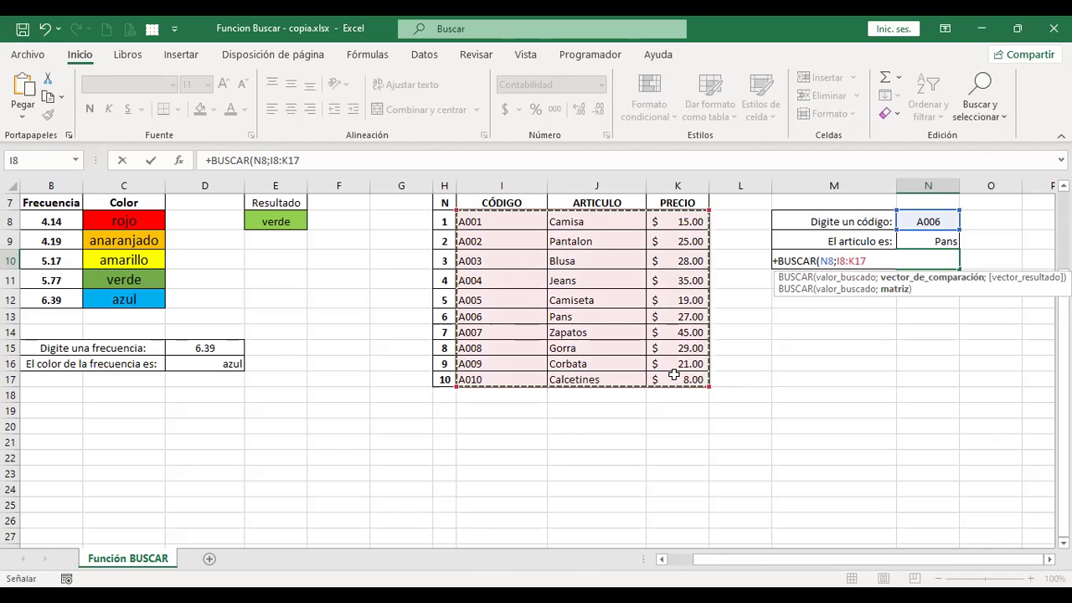
text(;)
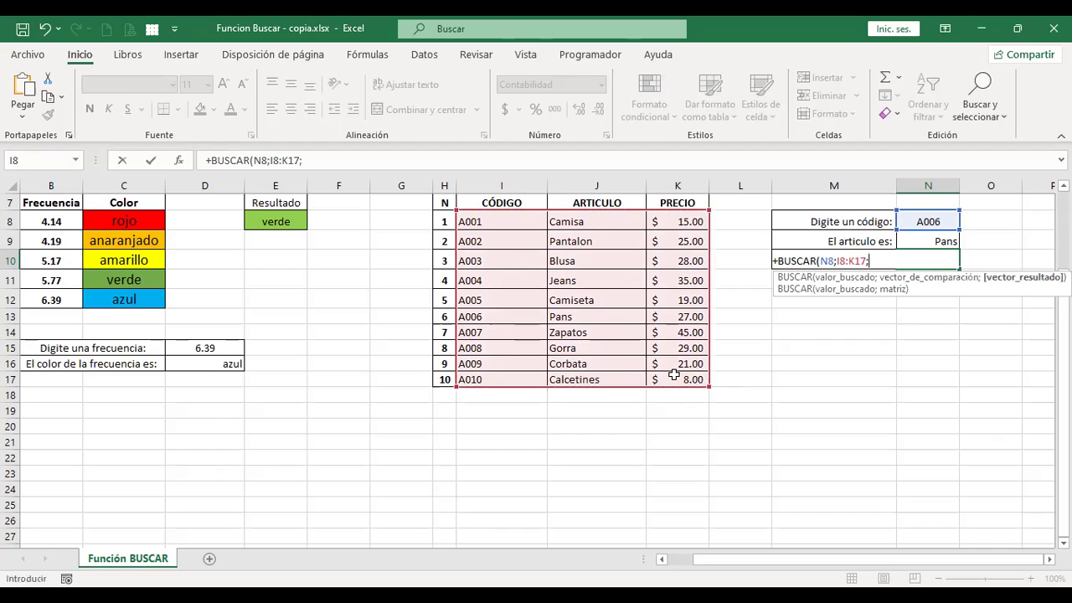
key(Return)
Fix the #¡VALOR! error by adding result range K8:K17 to the N10 formula
key(Up)
key(F2)
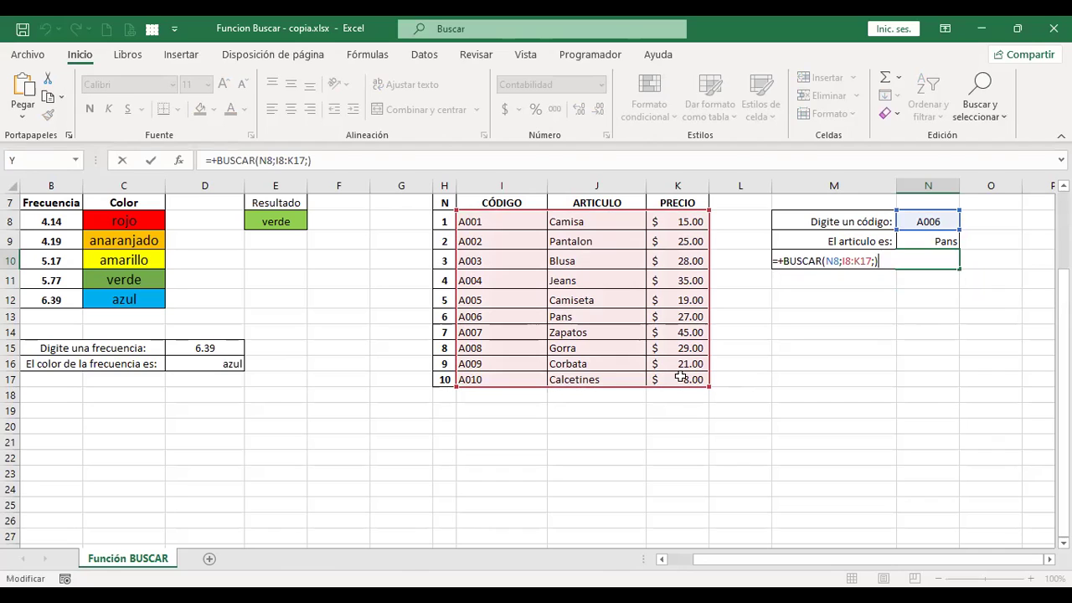
key(BackSpace)
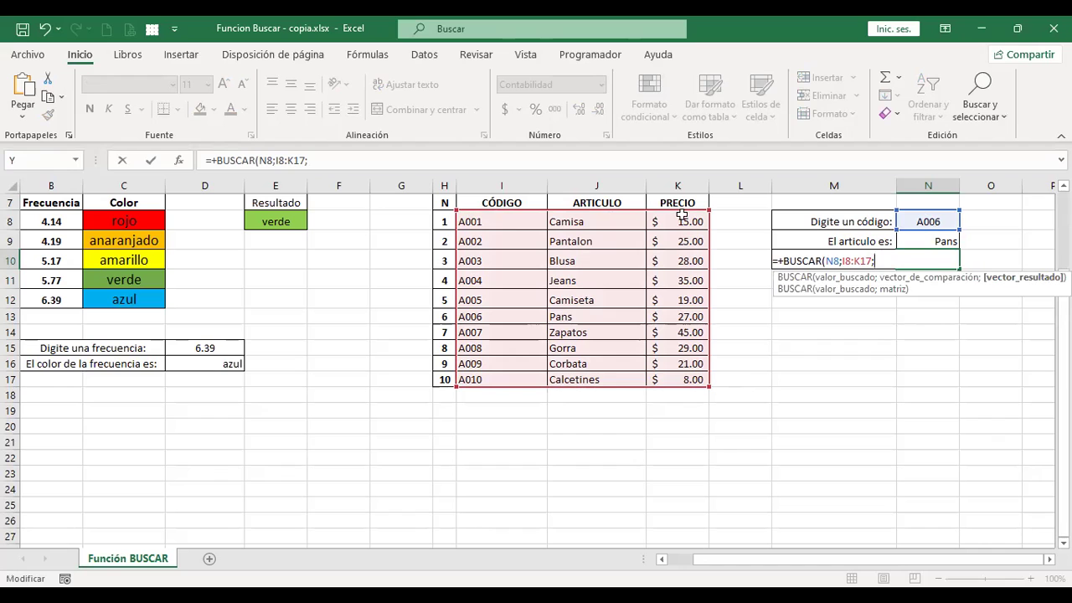
click(683, 218)
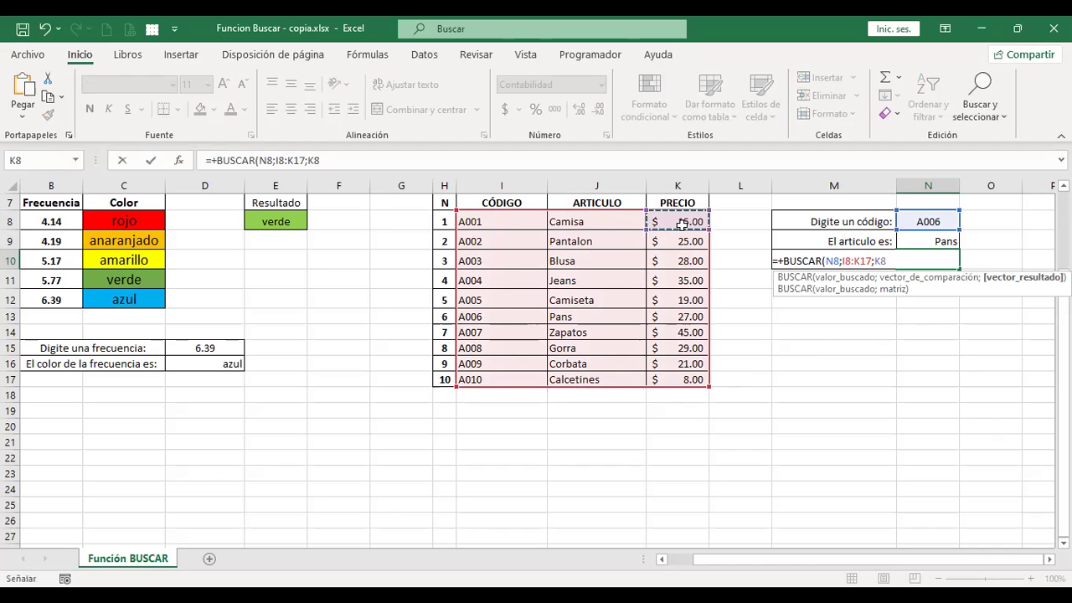
shift+click(694, 376)
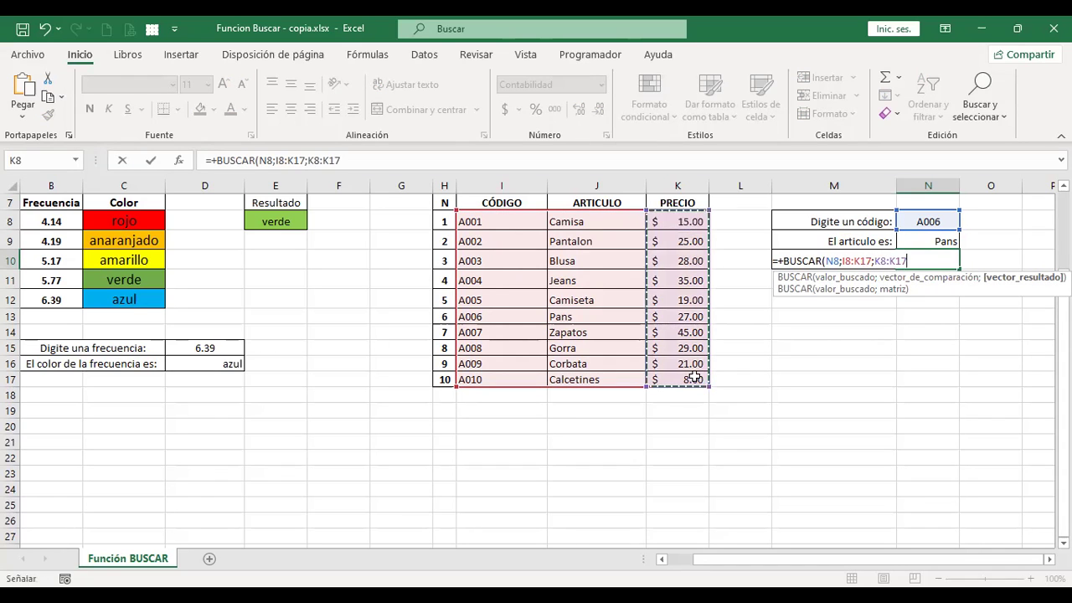
key(Return)
Review the arguments N8, I8:K17 and K8:K17 and confirm the formula, showing $ 27.00
key(Up)
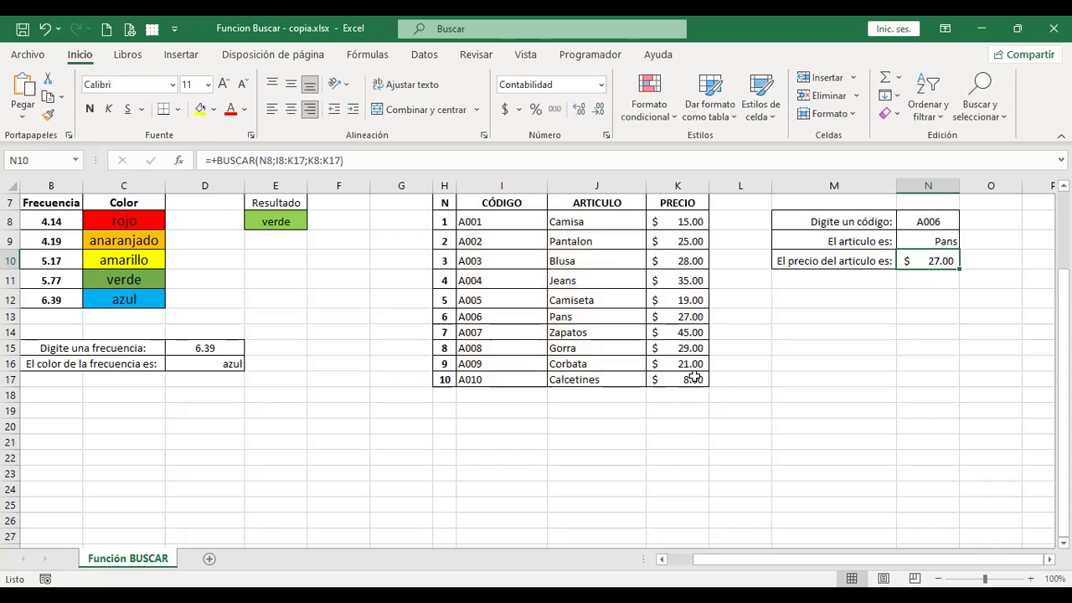
key(F2)
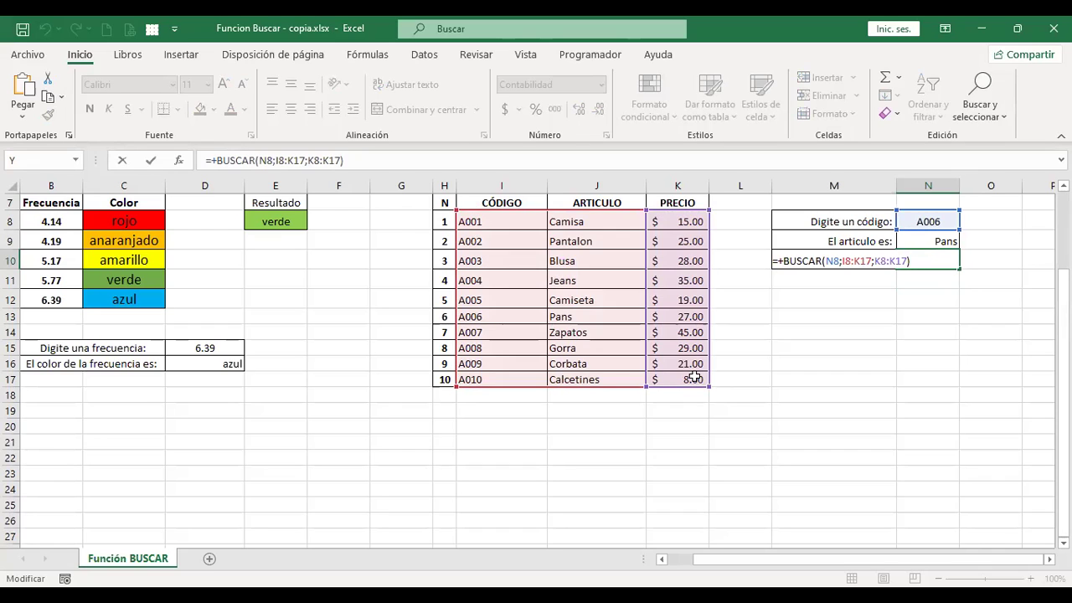
click(831, 260)
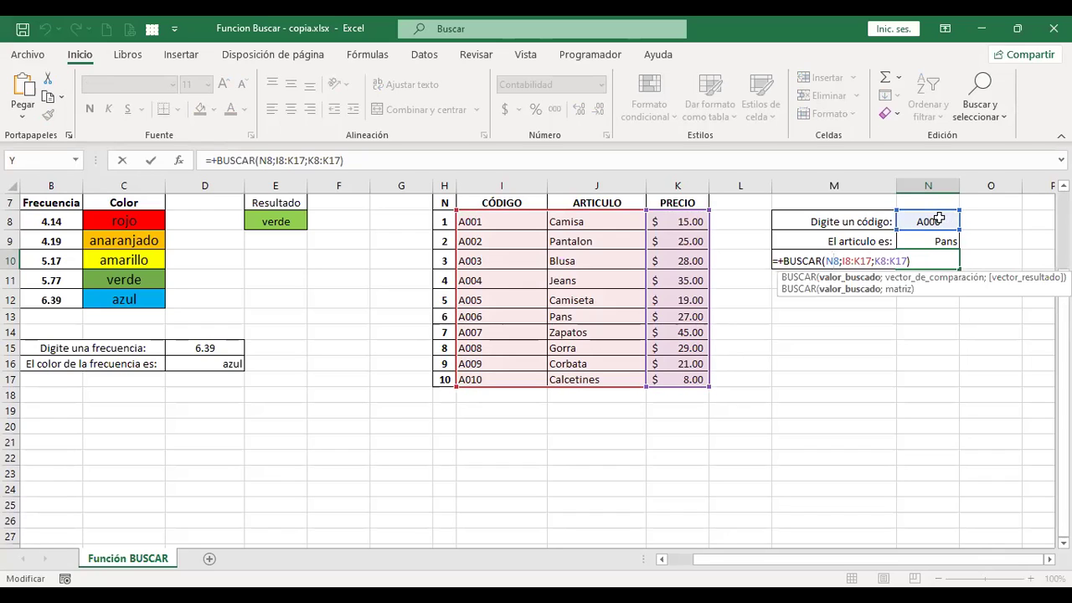
click(851, 262)
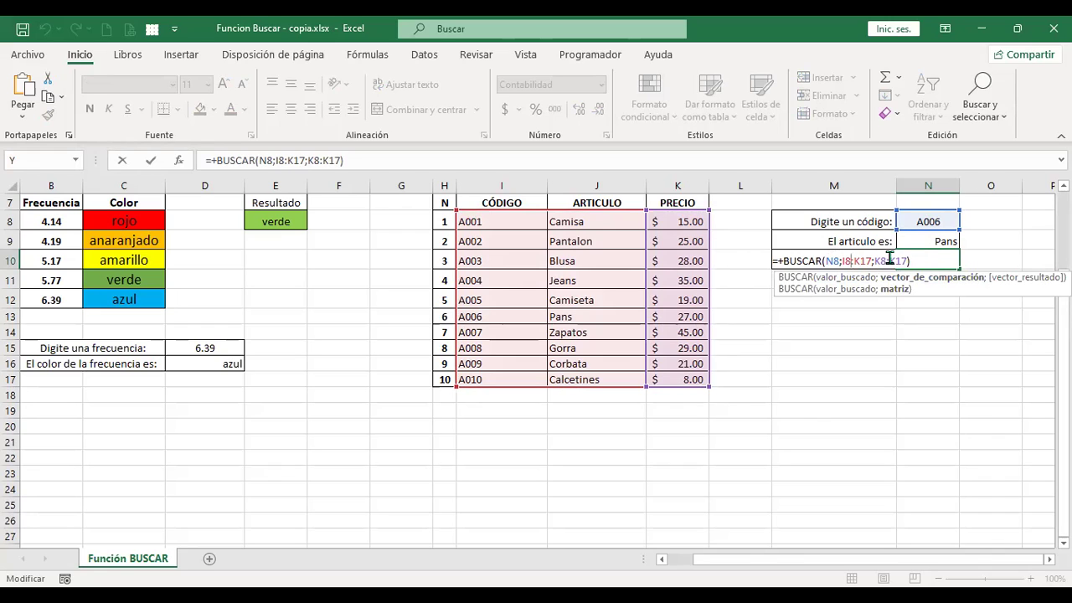
click(889, 254)
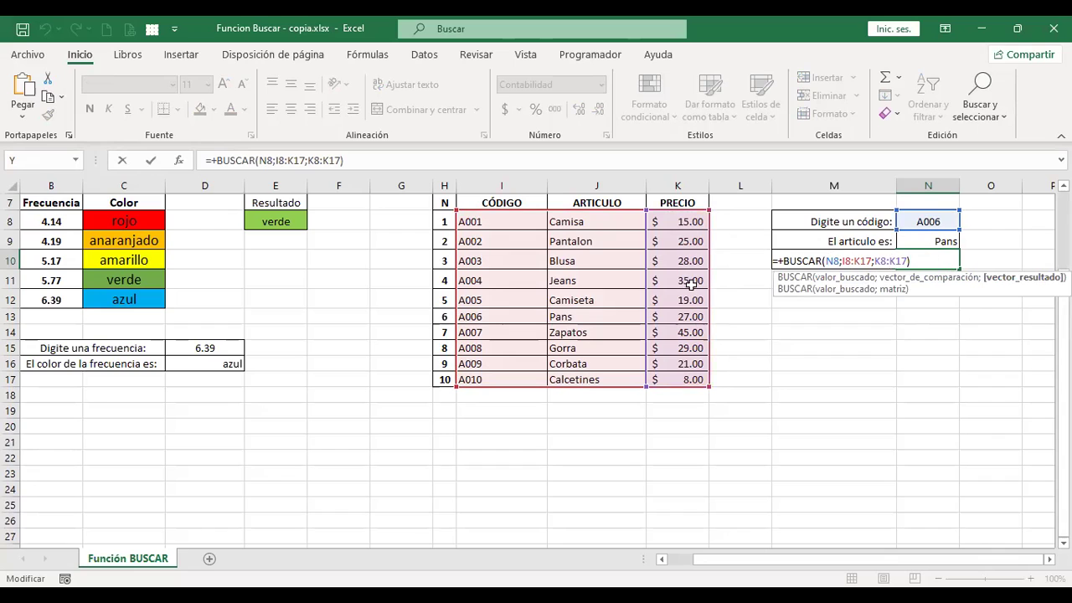
key(Return)
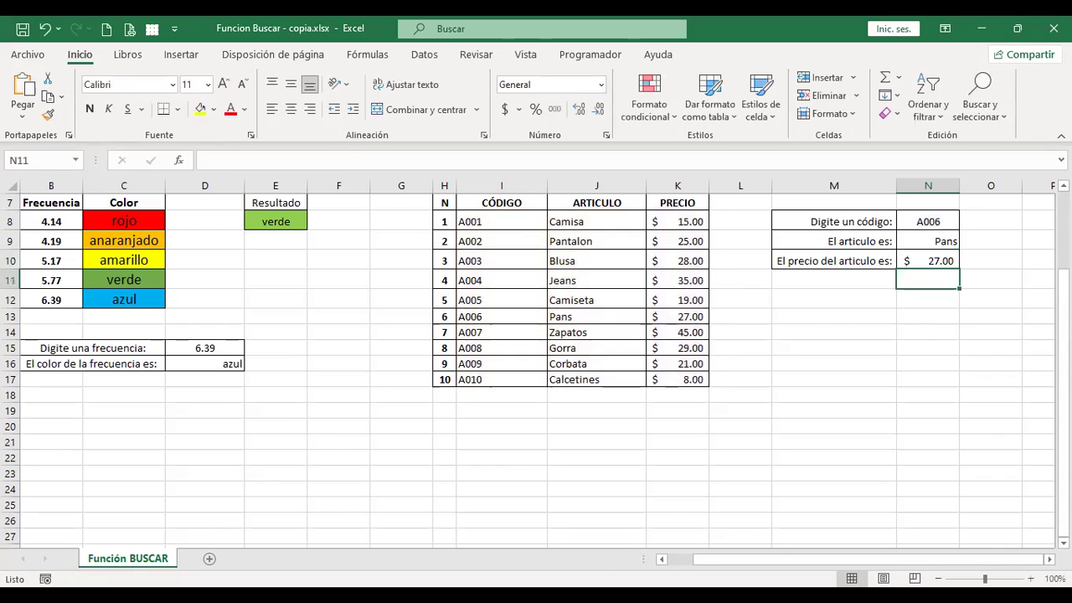
Test the lookups by entering code A001, then A007, in N8
key(Up)
key(Up)
key(Up)
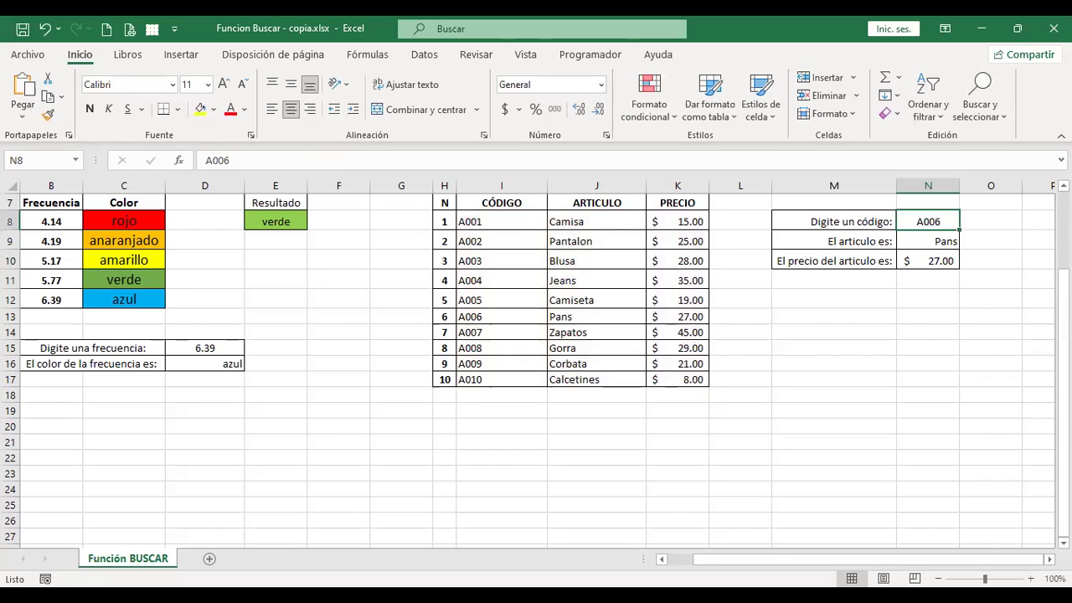
text(A001)
key(Return)
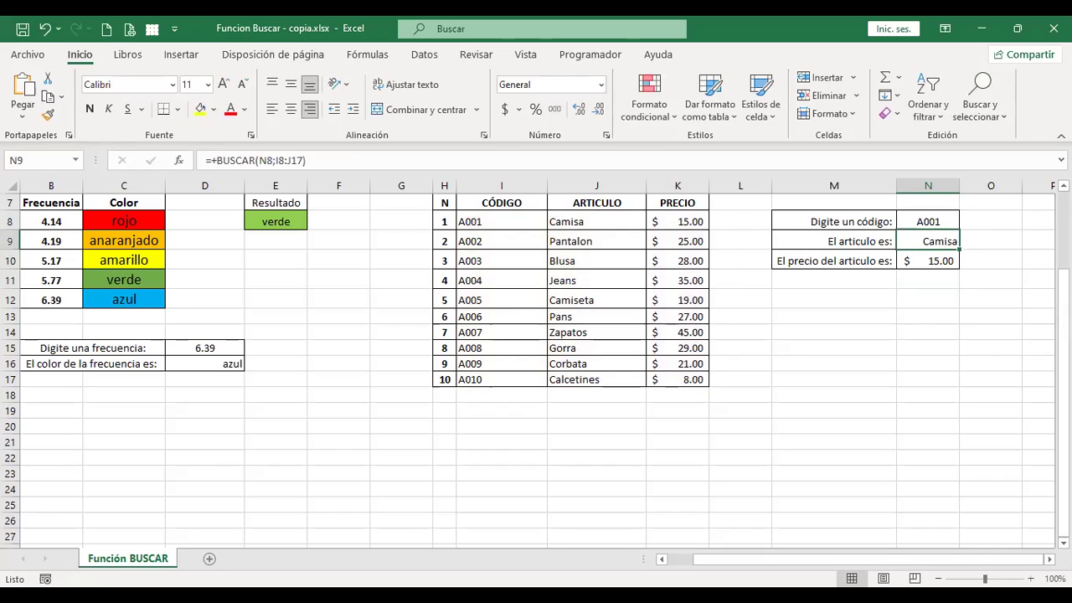
click(928, 221)
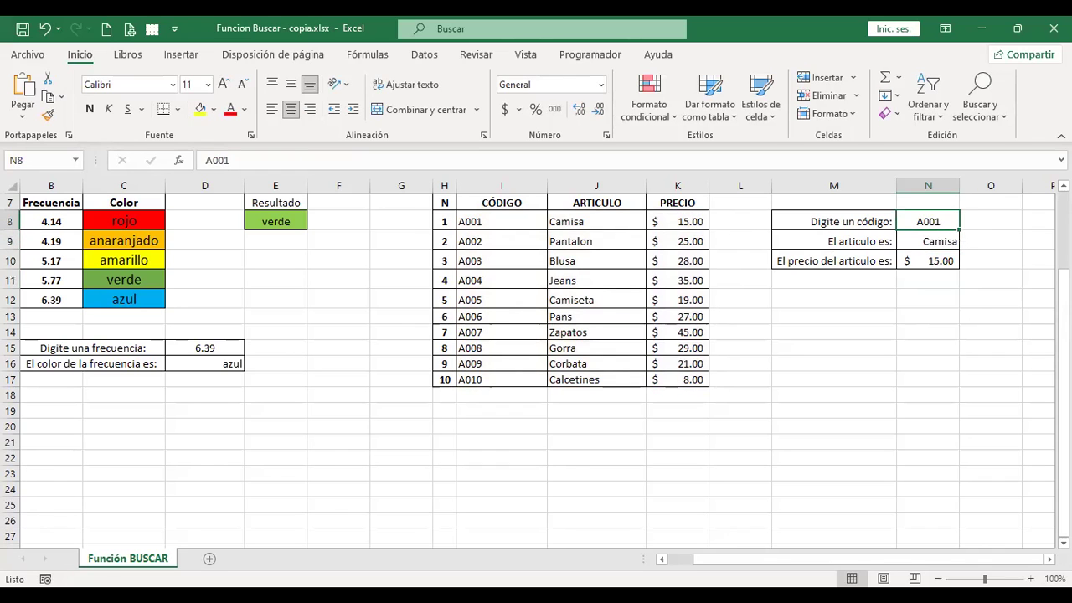
text(A007)
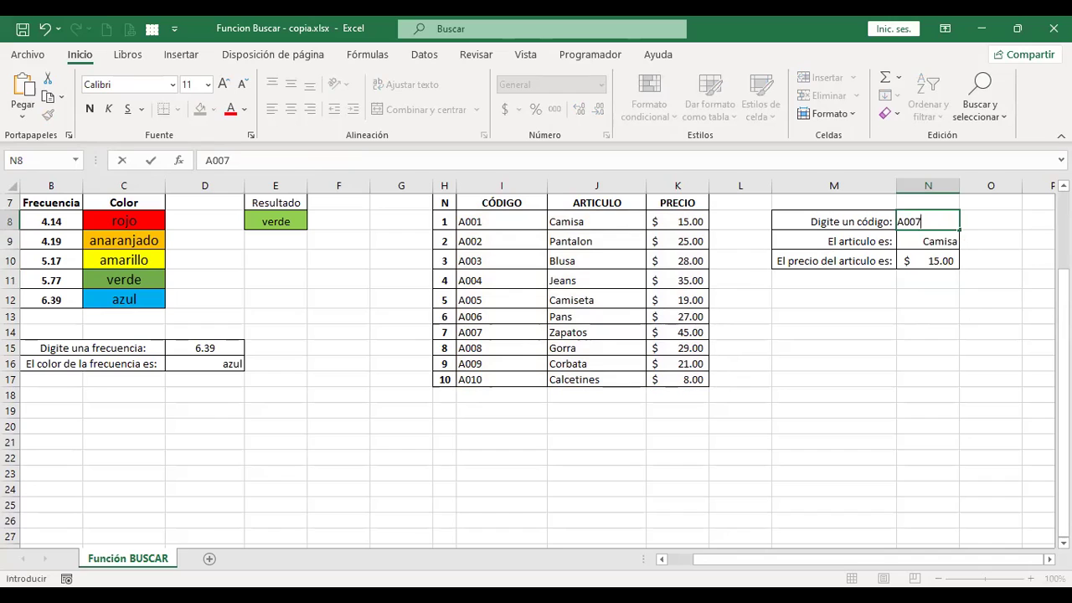
key(Return)
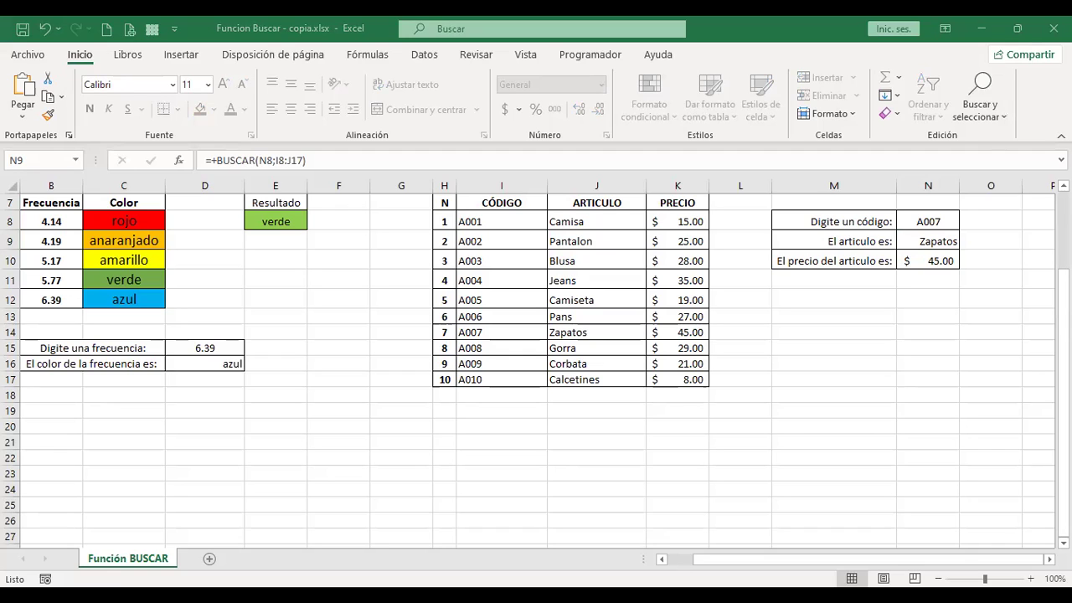
Open the Microsoft Support help article for BUSCAR from N9's Insert Function dialog
click(178, 162)
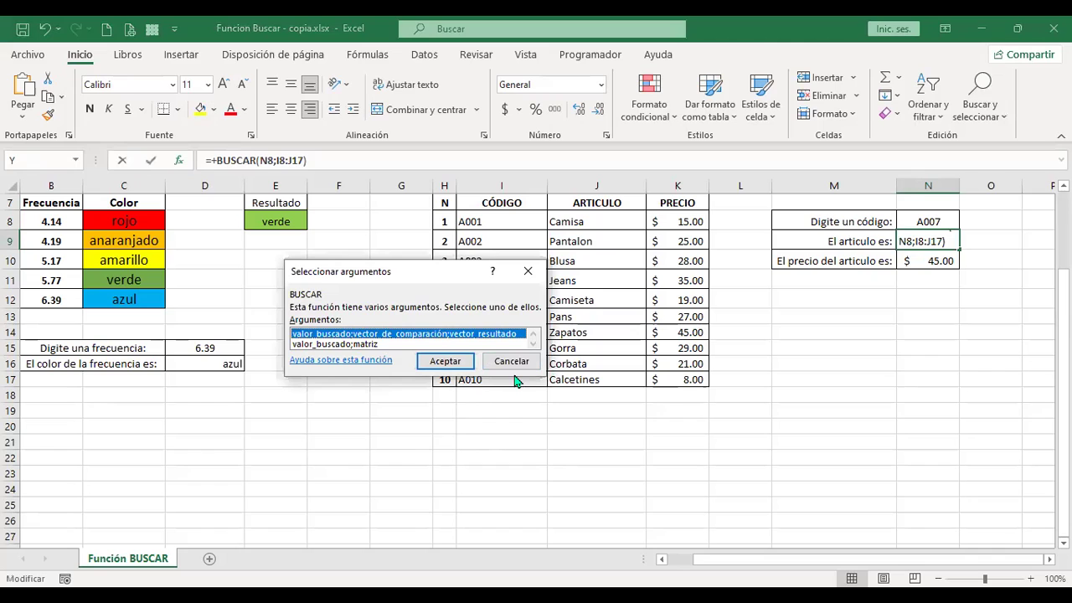
click(373, 362)
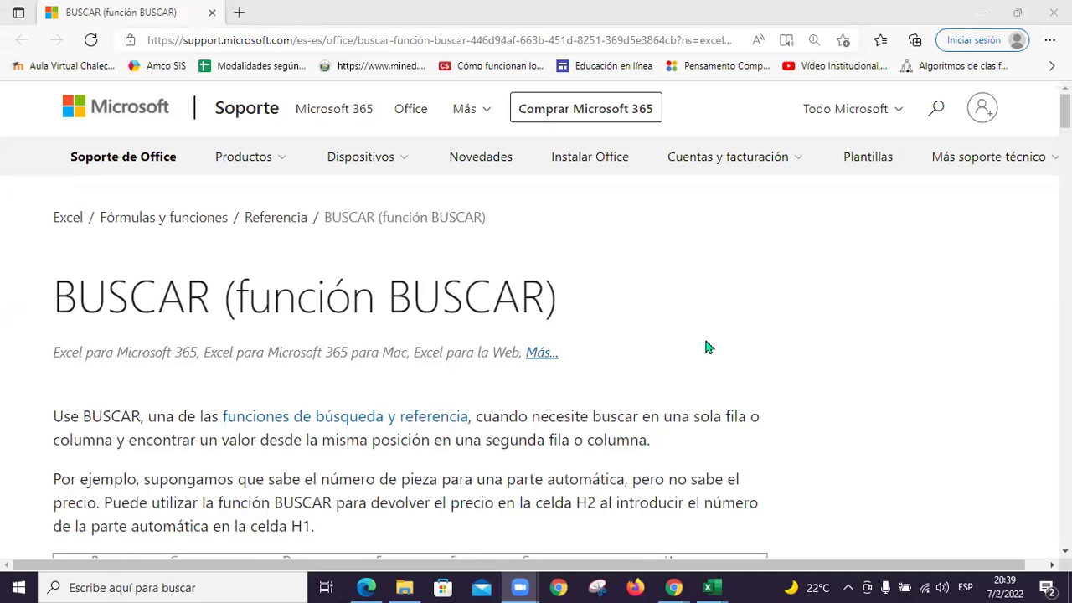
scroll(706, 347, down, 1)
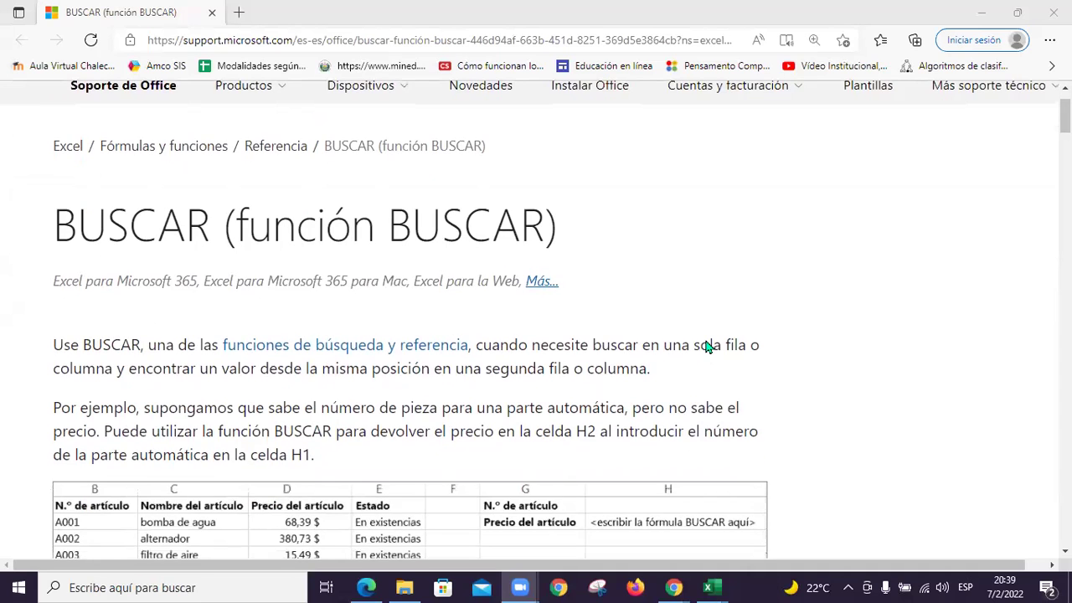
scroll(706, 346, down, 1)
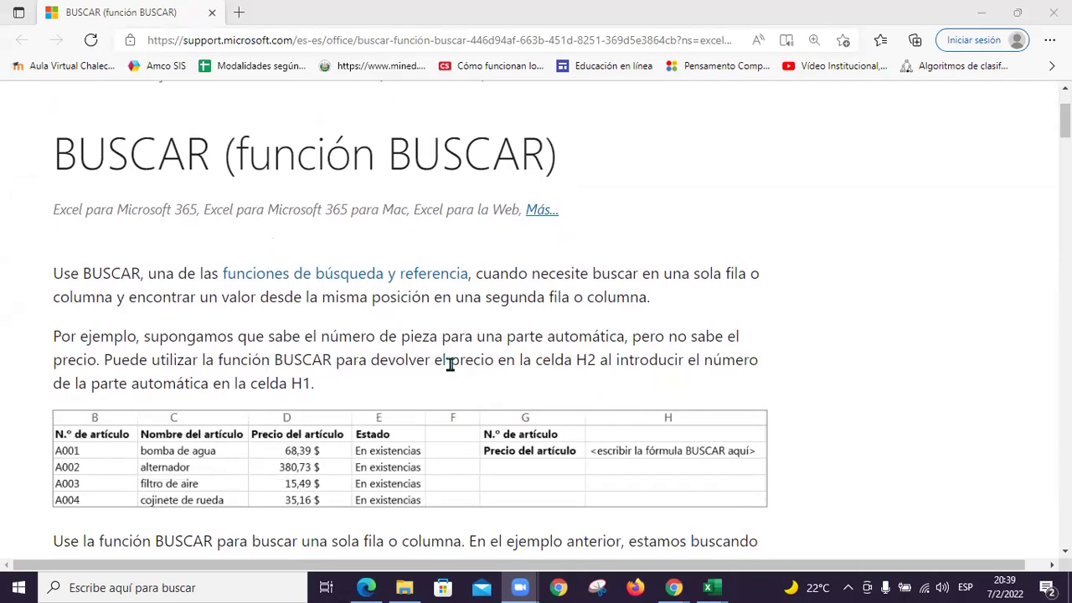
scroll(204, 306, down, 1)
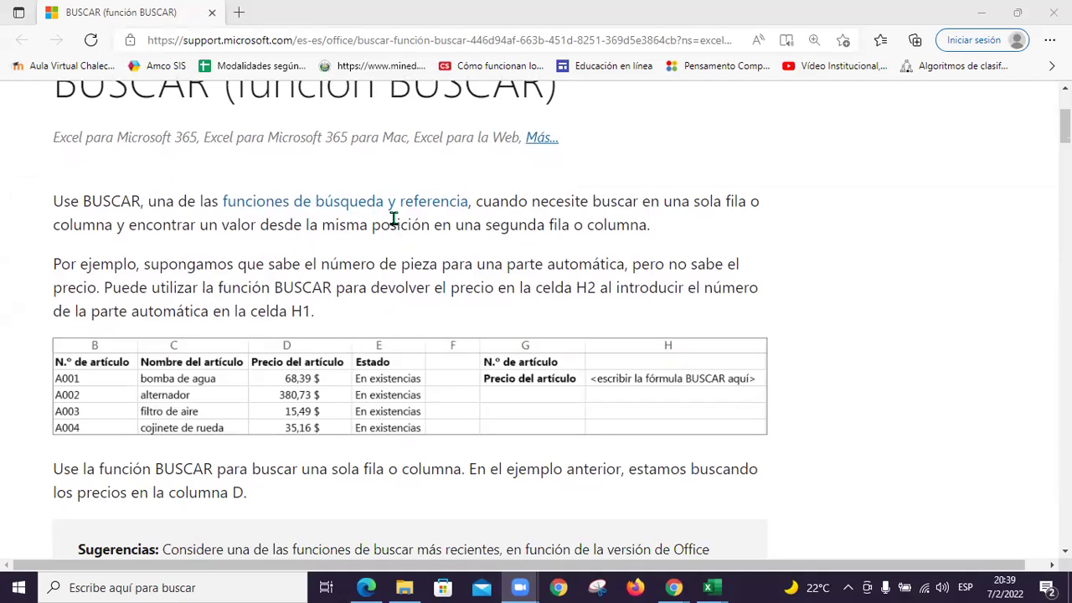
scroll(459, 271, down, 2)
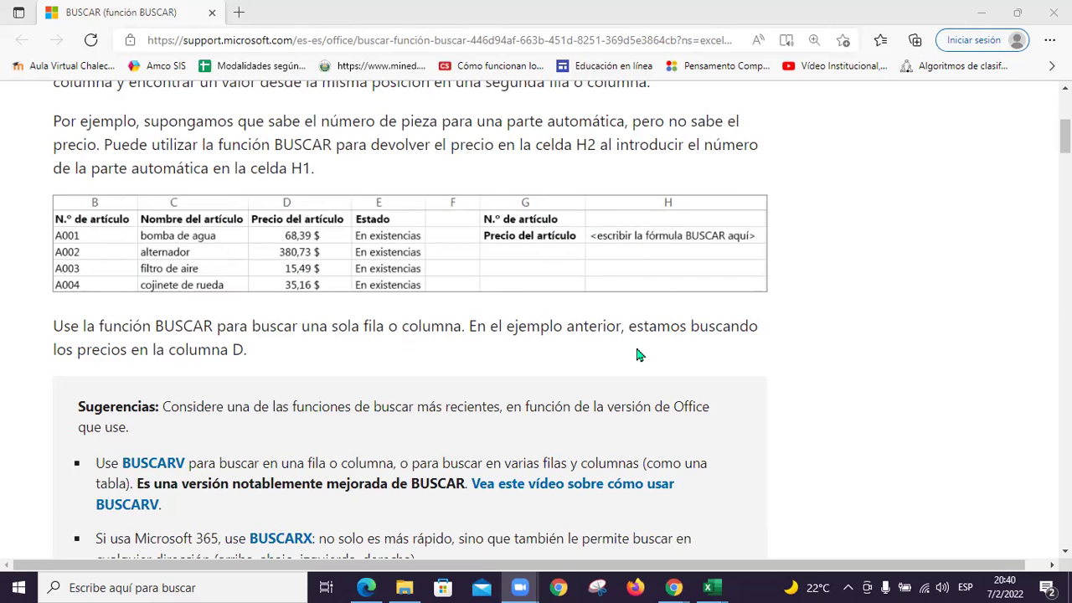
scroll(635, 355, up, 1)
scroll(633, 355, down, 1)
scroll(635, 355, down, 1)
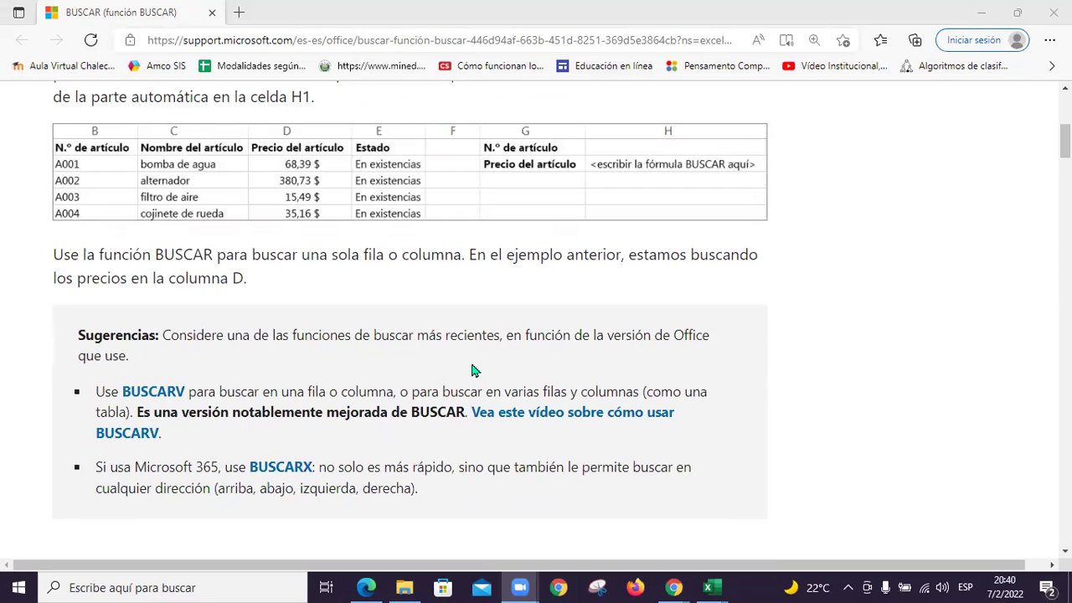
scroll(472, 370, down, 1)
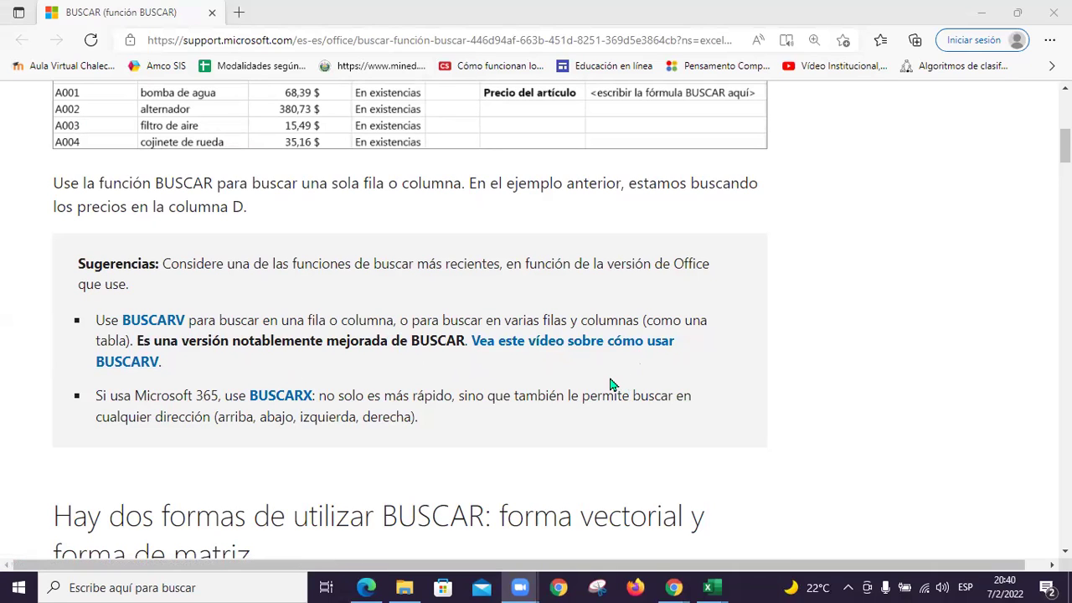
scroll(609, 384, down, 1)
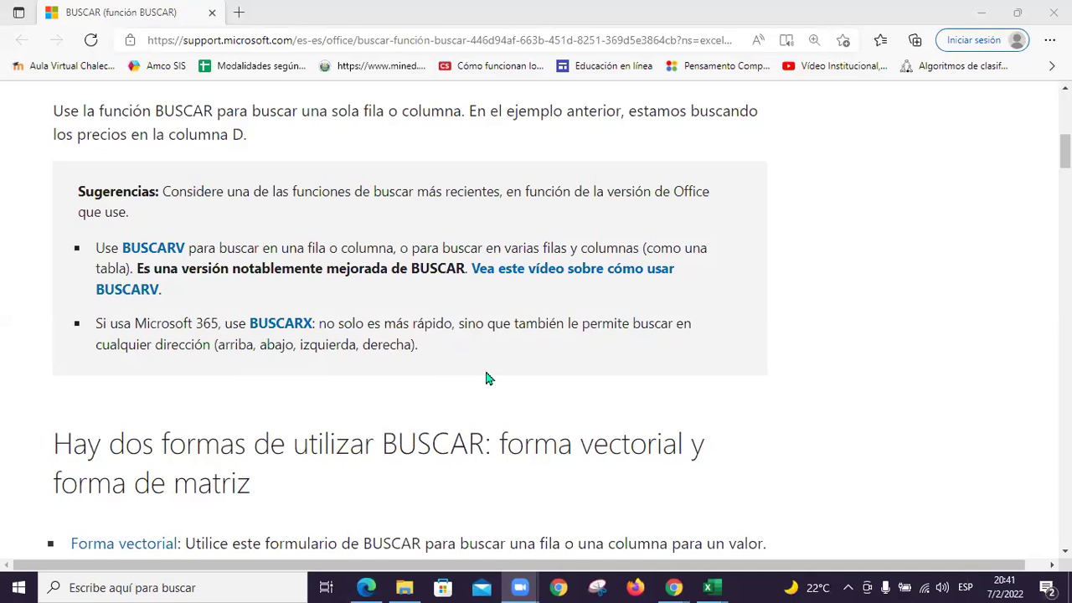
scroll(486, 373, down, 3)
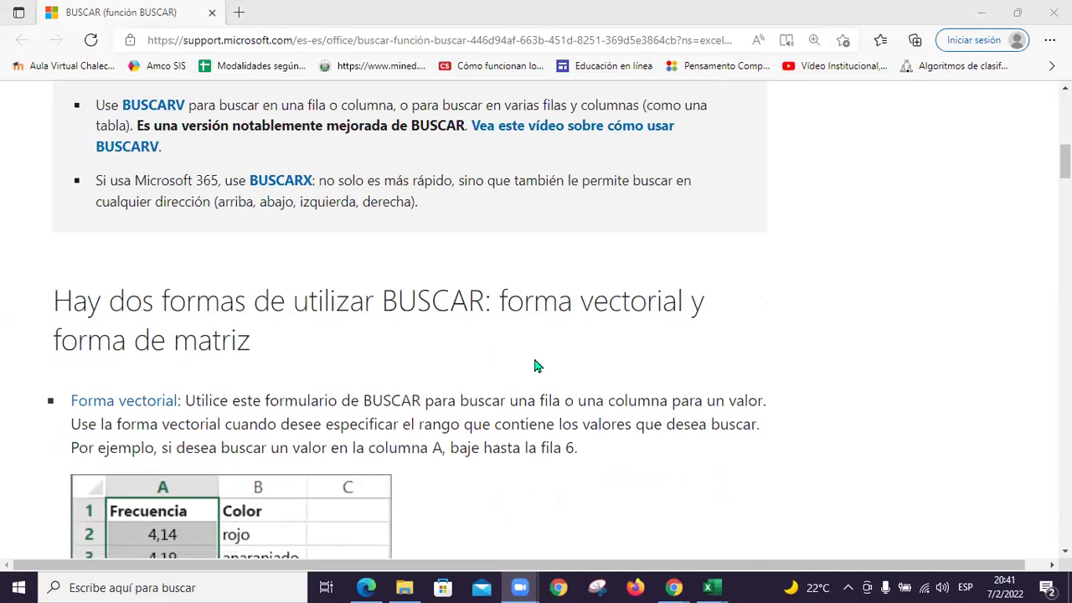
Scroll through the BUSCAR help's Observaciones and vector examples down to 'Forma de matriz'
scroll(537, 366, down, 1)
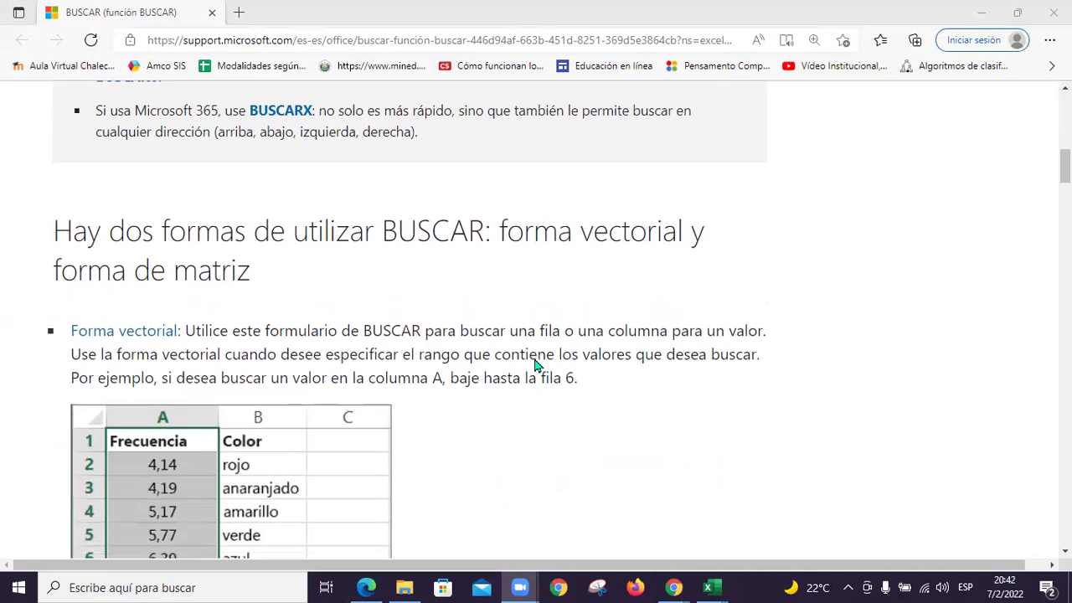
scroll(537, 366, down, 1)
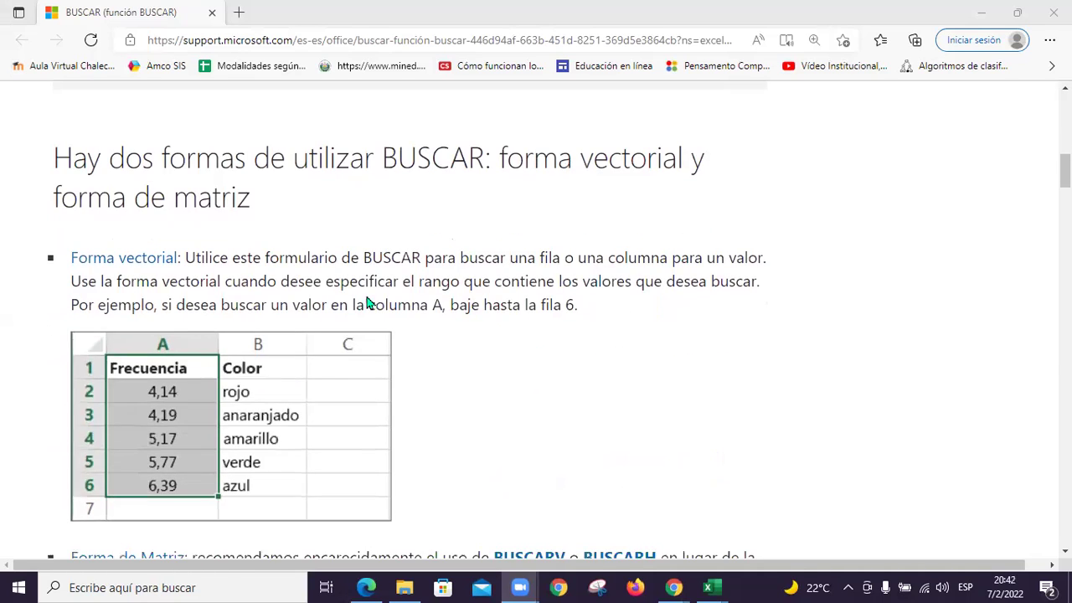
scroll(488, 303, down, 2)
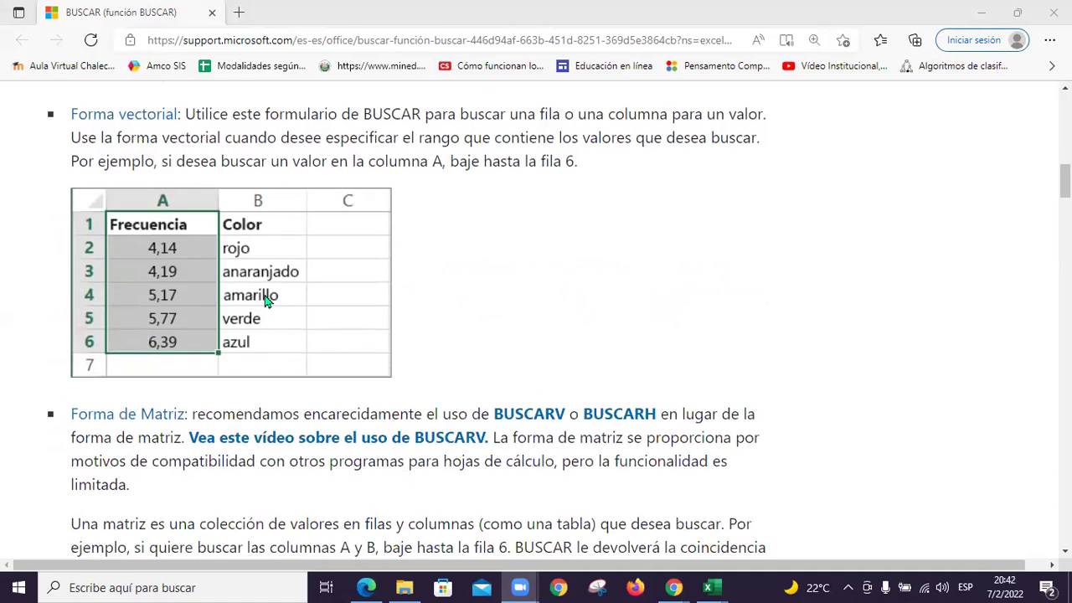
scroll(266, 300, down, 1)
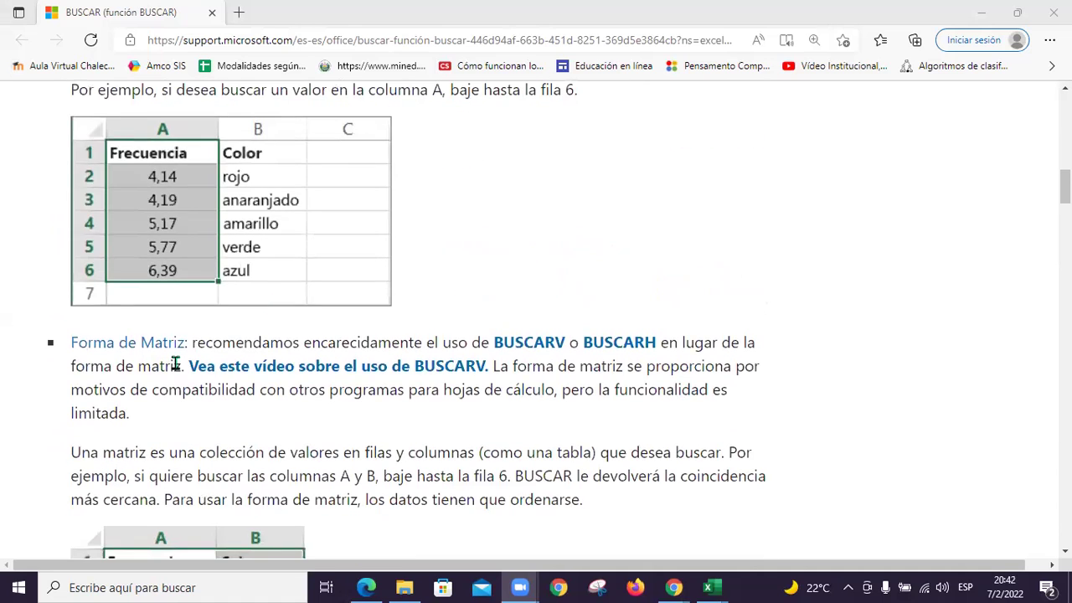
scroll(290, 388, down, 1)
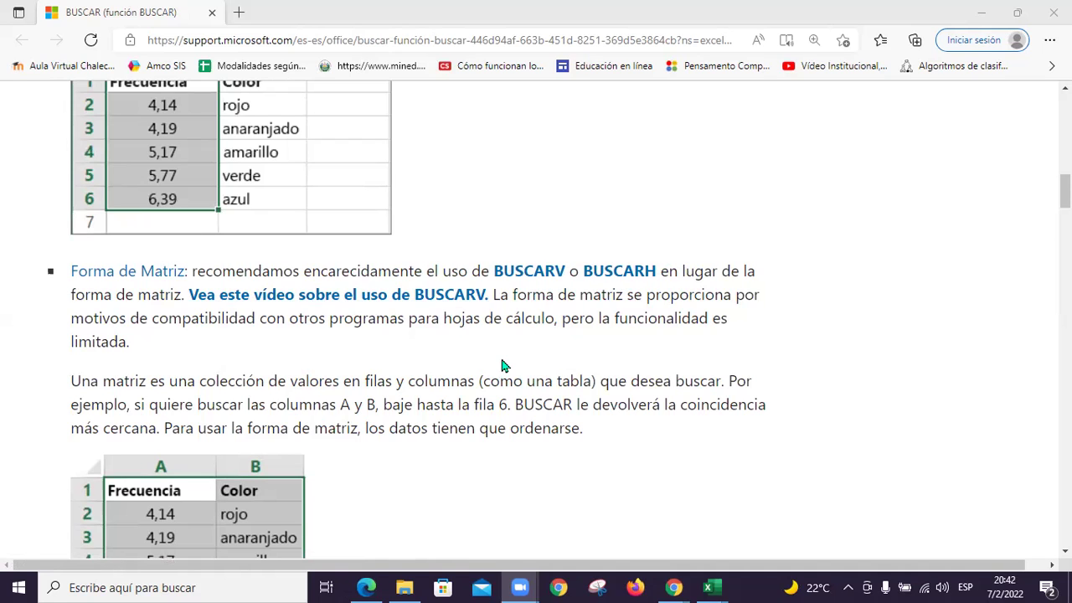
scroll(503, 366, down, 1)
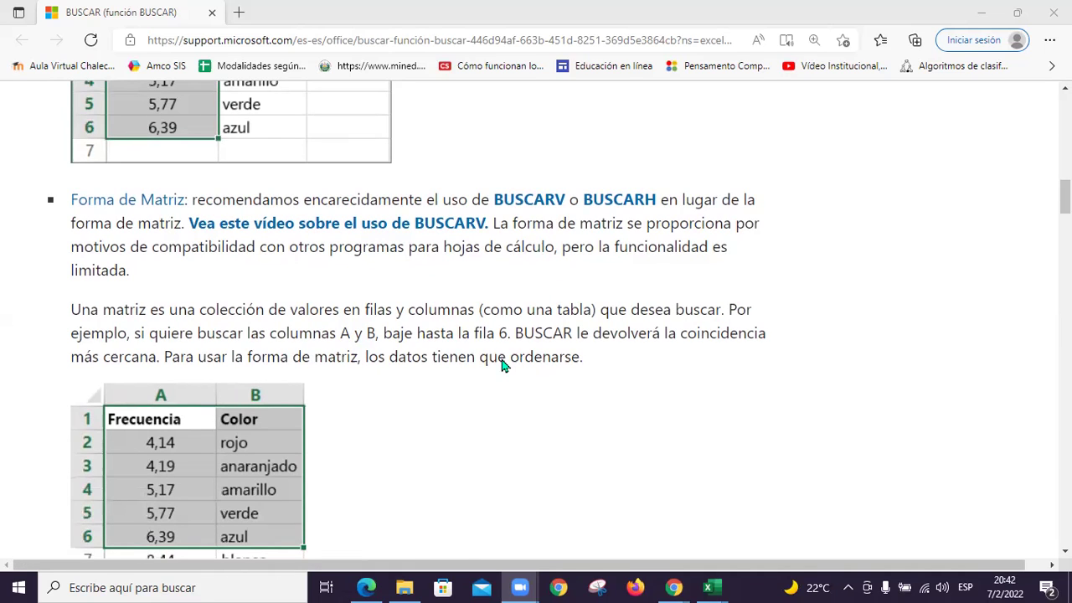
scroll(504, 366, down, 6)
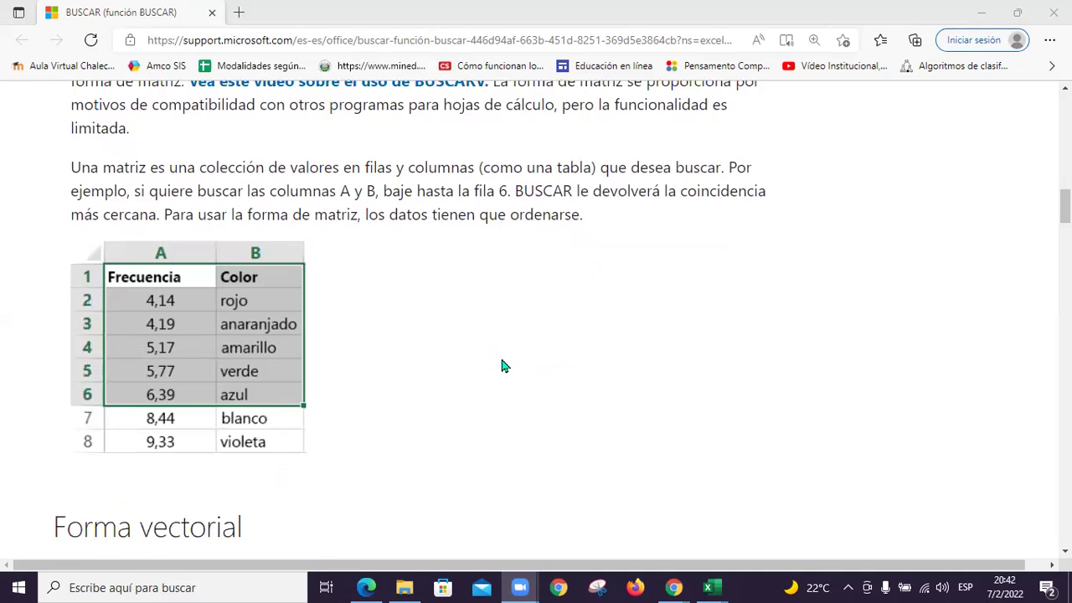
scroll(503, 366, down, 1)
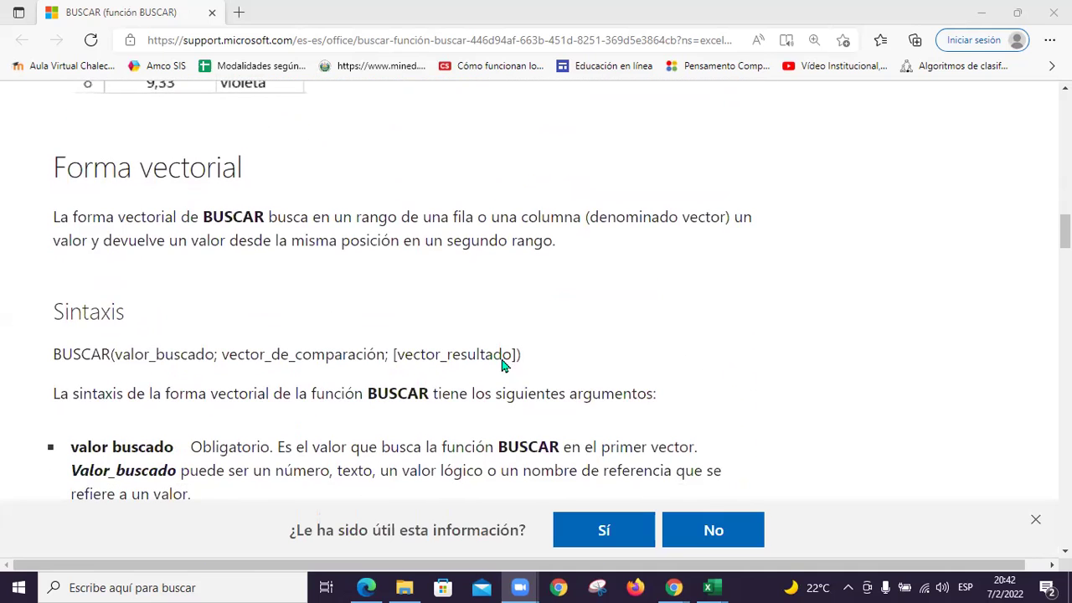
scroll(503, 366, down, 1)
scroll(510, 318, down, 1)
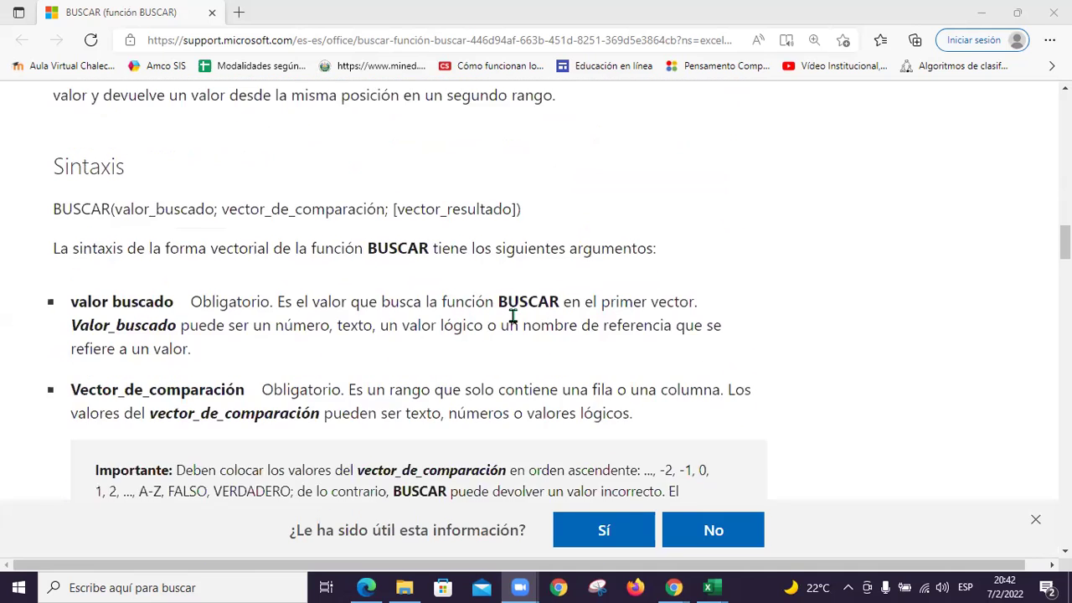
scroll(512, 317, down, 3)
scroll(513, 315, down, 6)
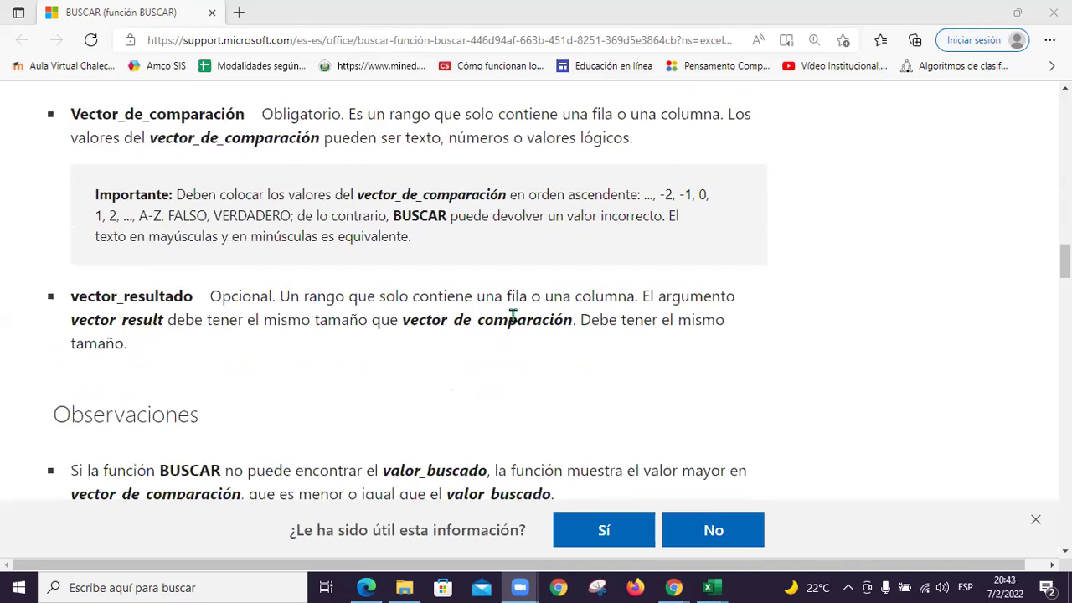
scroll(512, 315, down, 7)
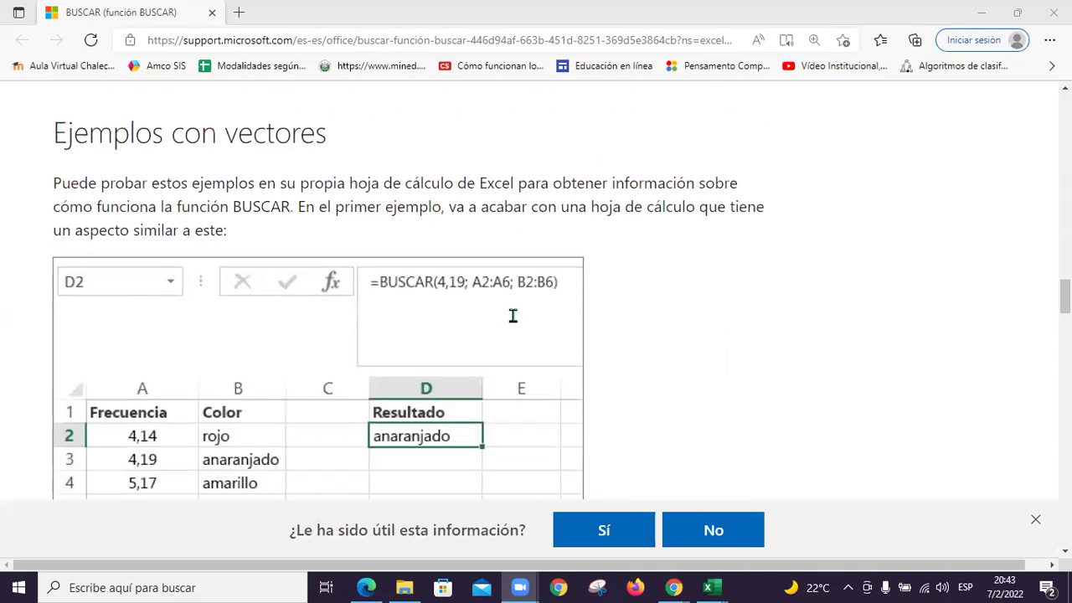
scroll(512, 315, down, 8)
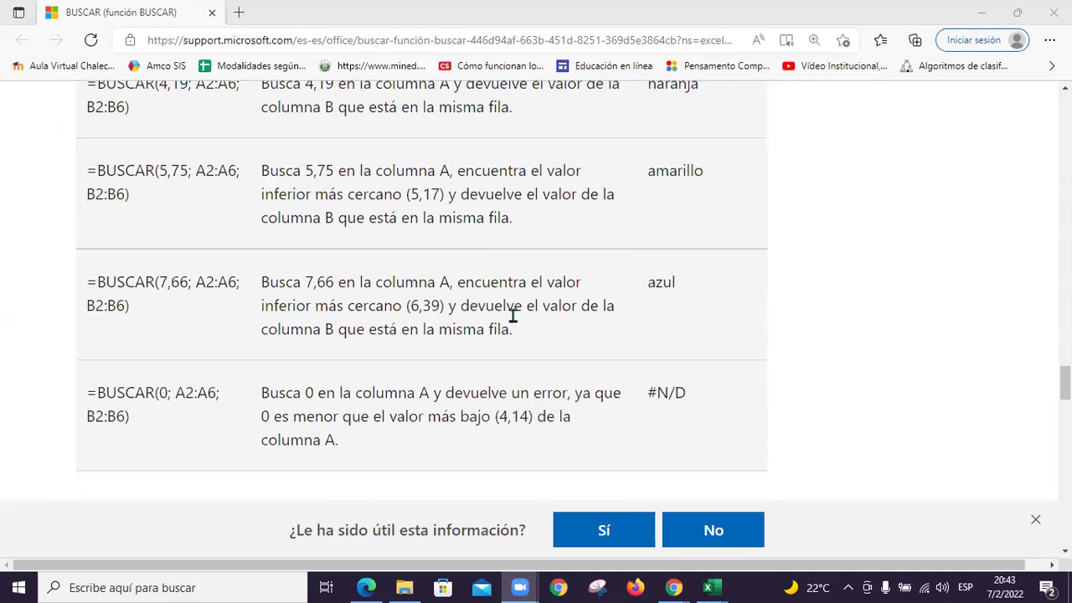
scroll(347, 283, down, 5)
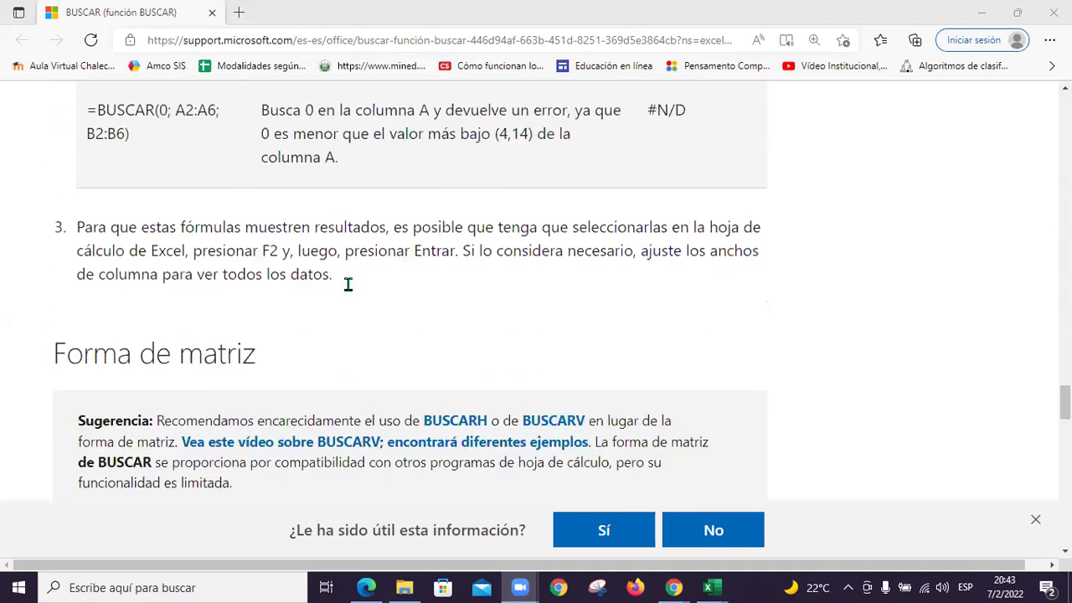
scroll(349, 284, down, 1)
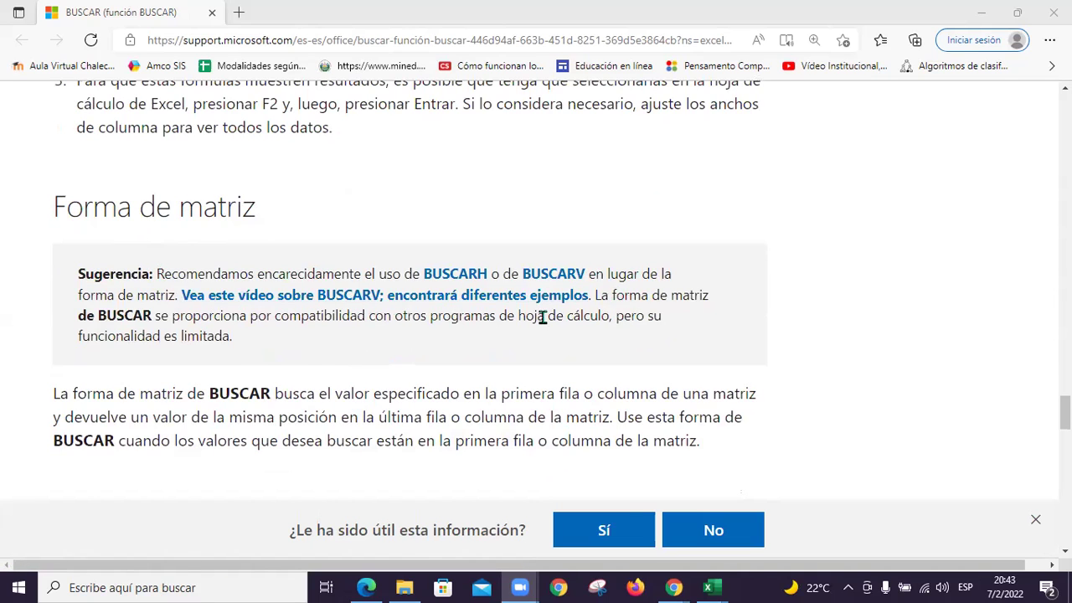
scroll(543, 316, down, 1)
scroll(543, 317, down, 1)
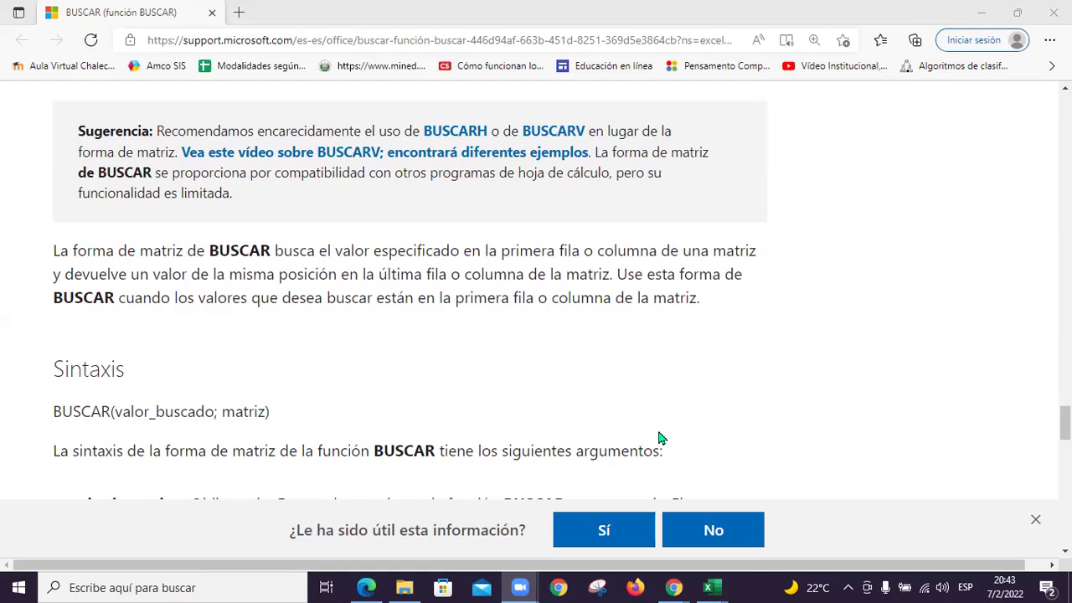
mouse_move(706, 586)
scroll(693, 365, down, 1)
scroll(693, 365, down, 1)
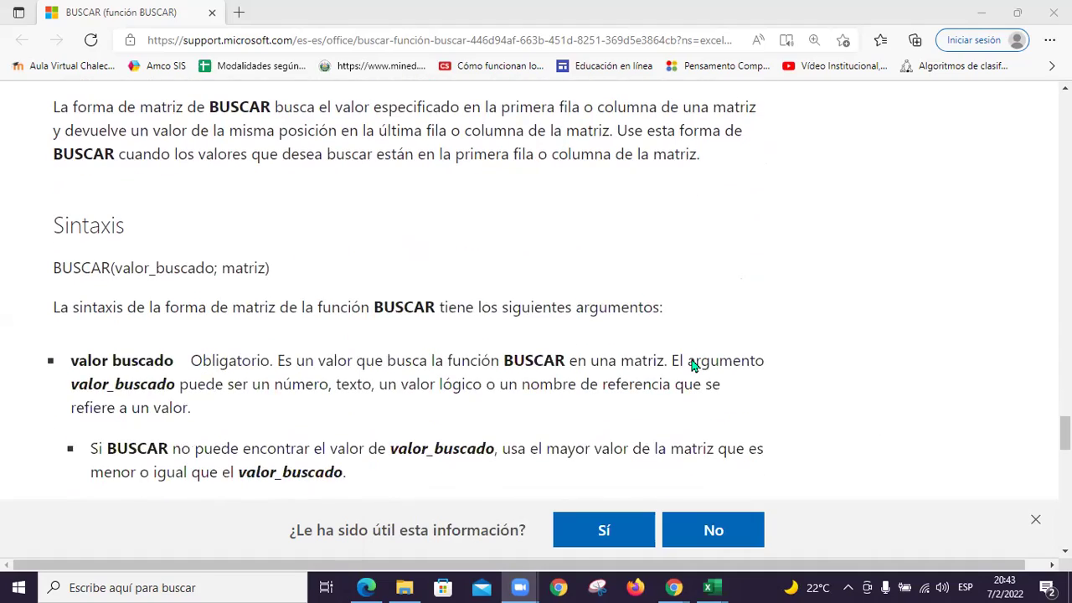
scroll(692, 365, down, 7)
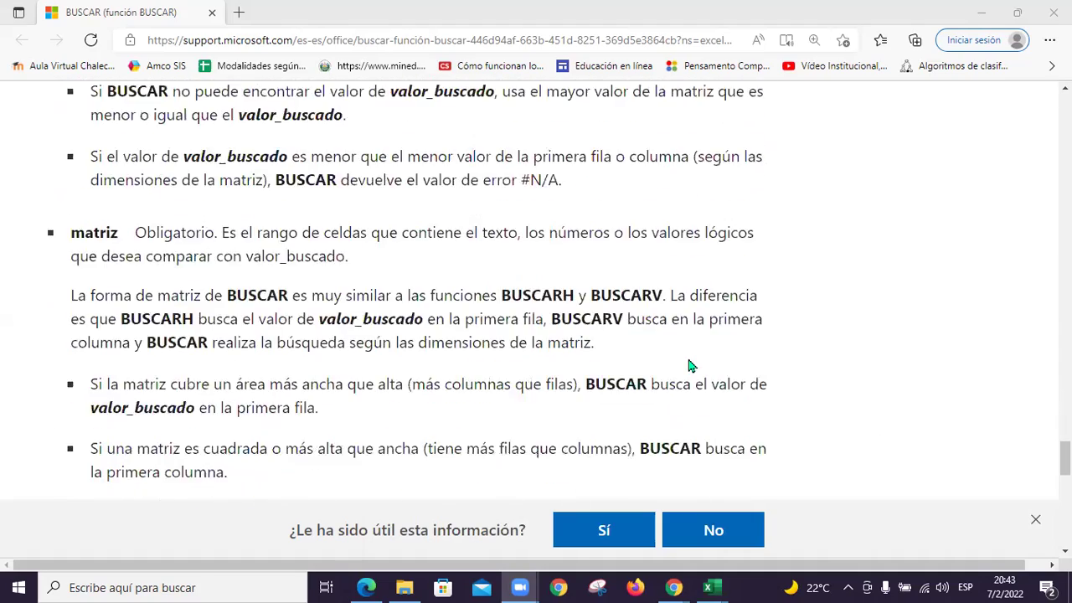
scroll(689, 363, down, 3)
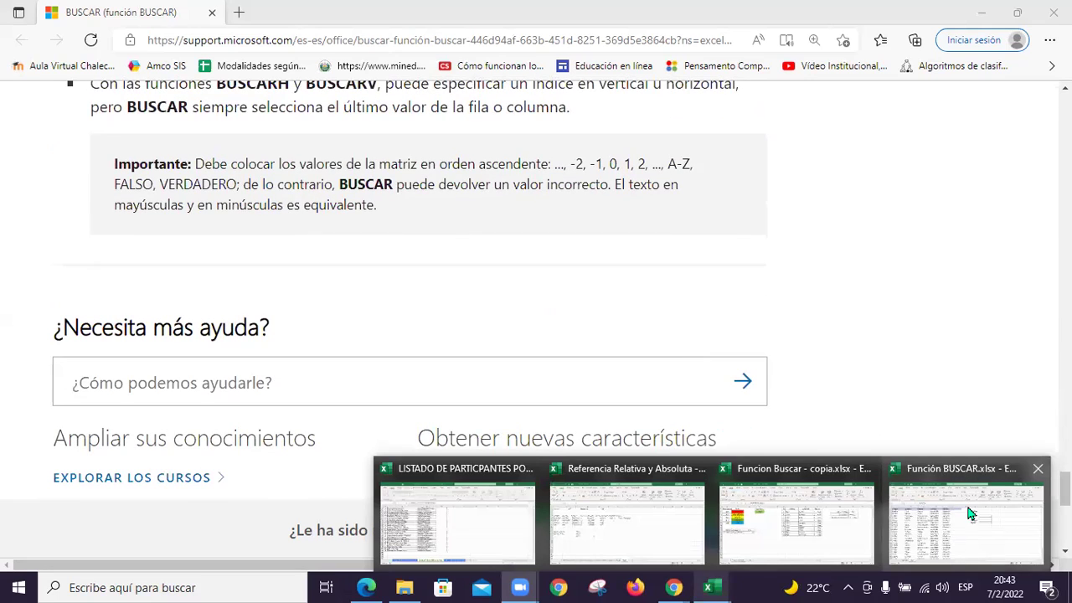
In the copy workbook, confirm the N9 lookup showing Zapatos and add a blank Hoja1
click(967, 506)
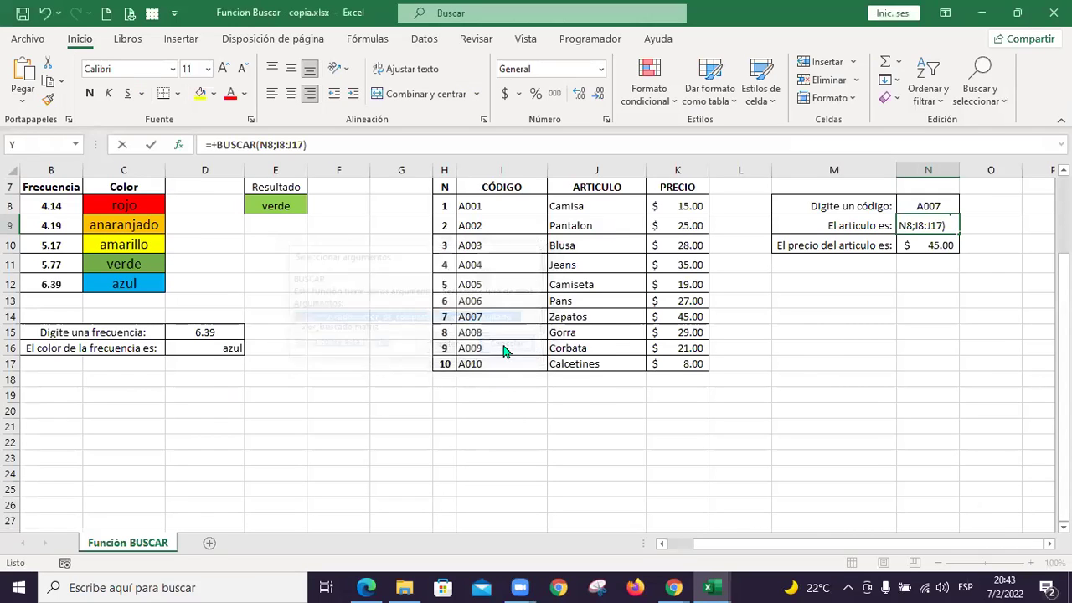
click(506, 345)
click(559, 400)
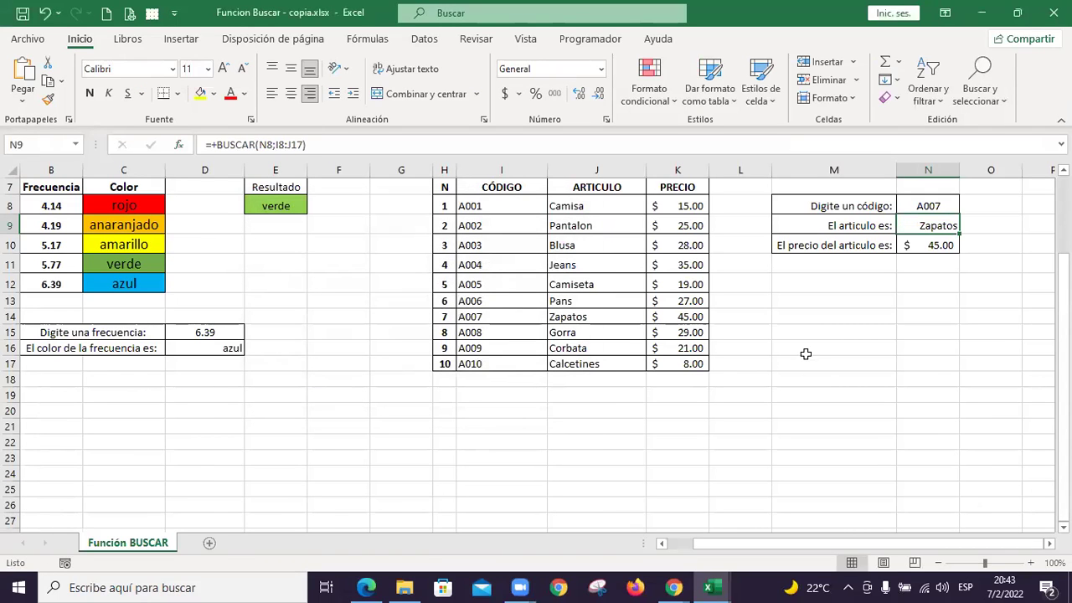
click(209, 546)
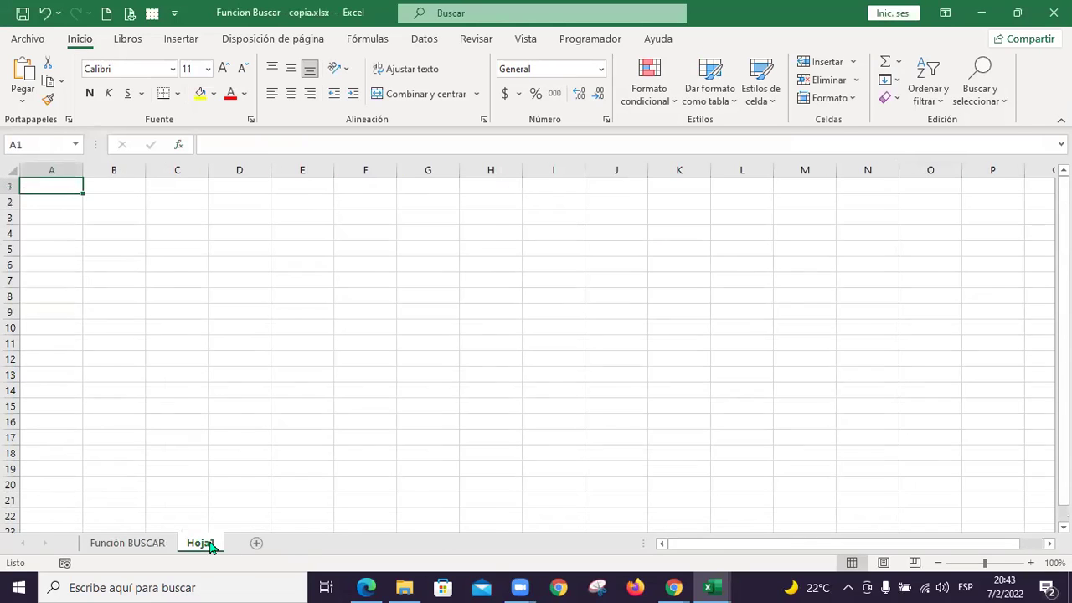
Switch to Función BUSCAR.xlsx and select the first Apellido entry, Garin
click(721, 586)
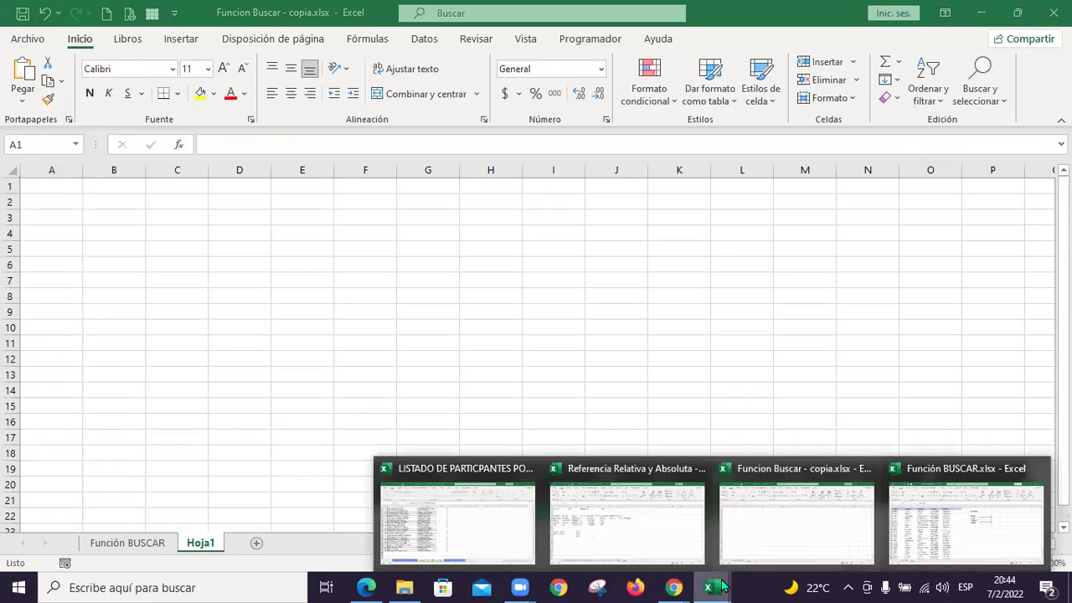
click(975, 525)
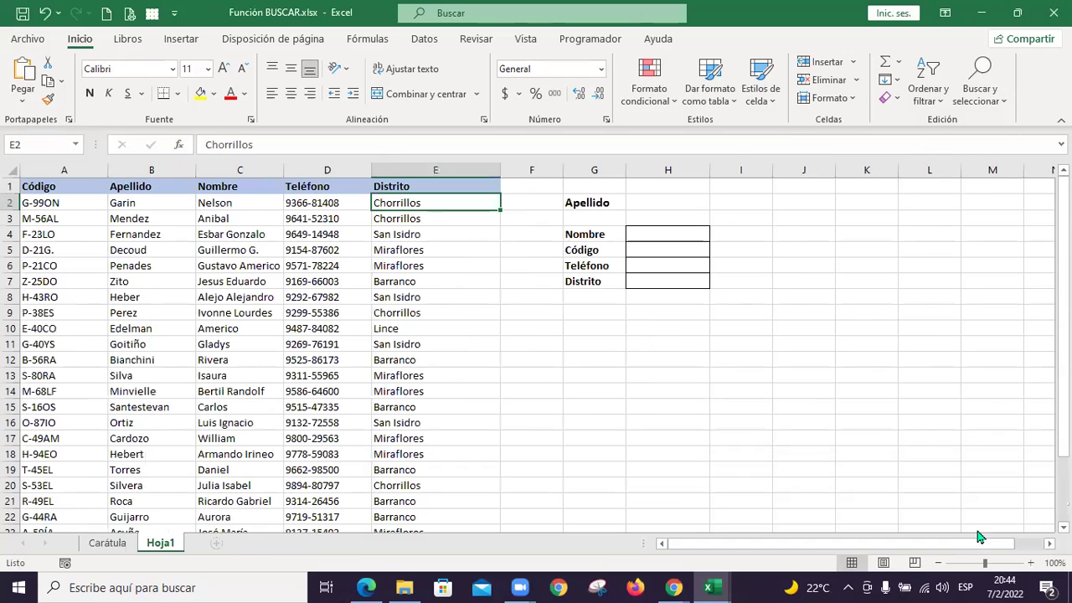
click(167, 201)
Head A1:C1 of the new Hoja1 with Código, Apellido and Nombre, matching the source table
key(Left)
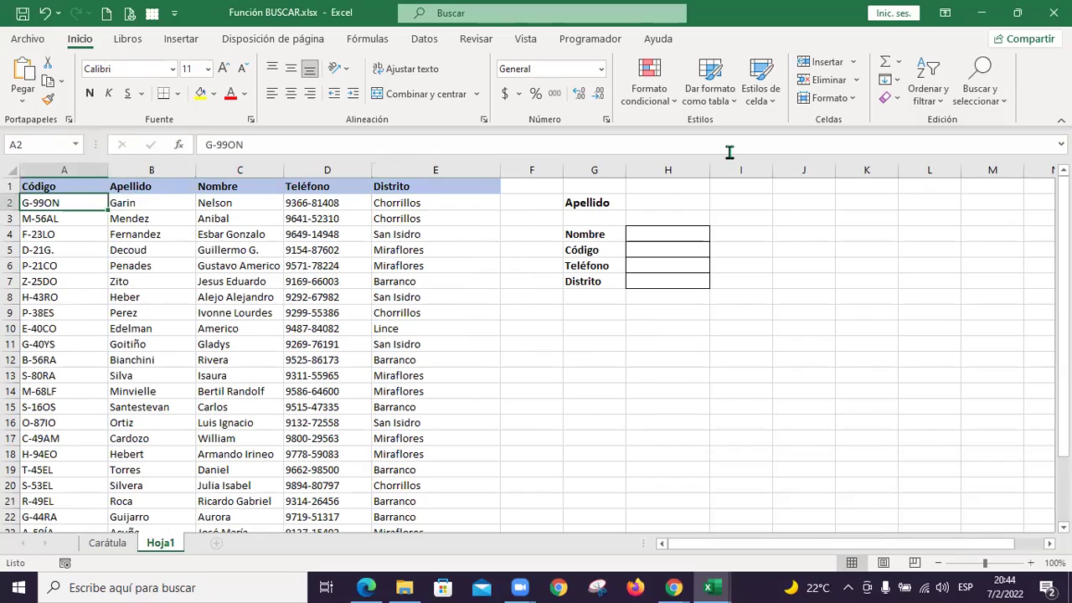
key(alt+Tab)
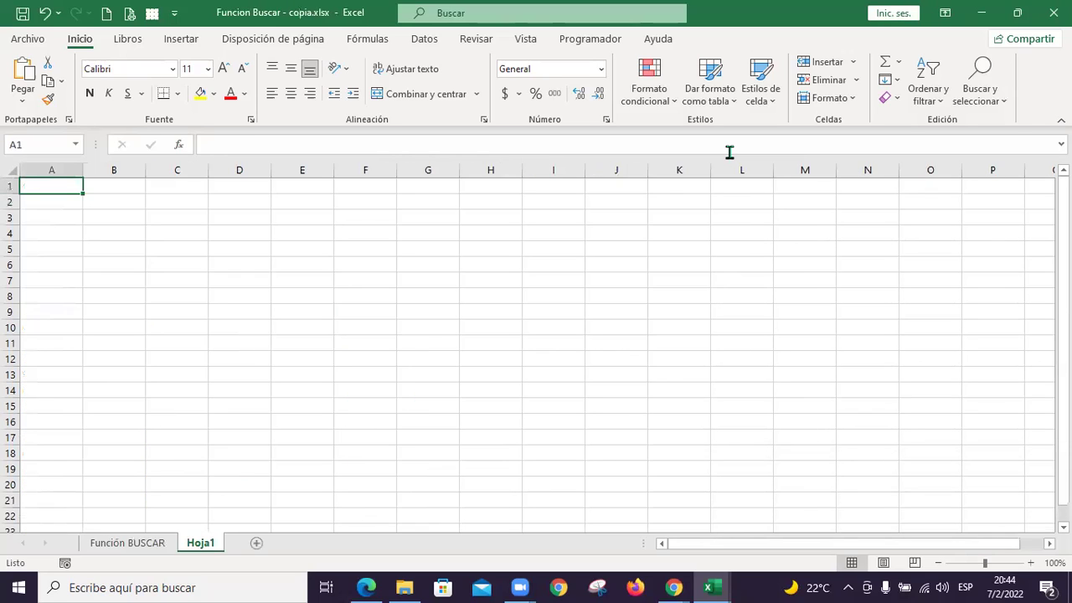
text(Código)
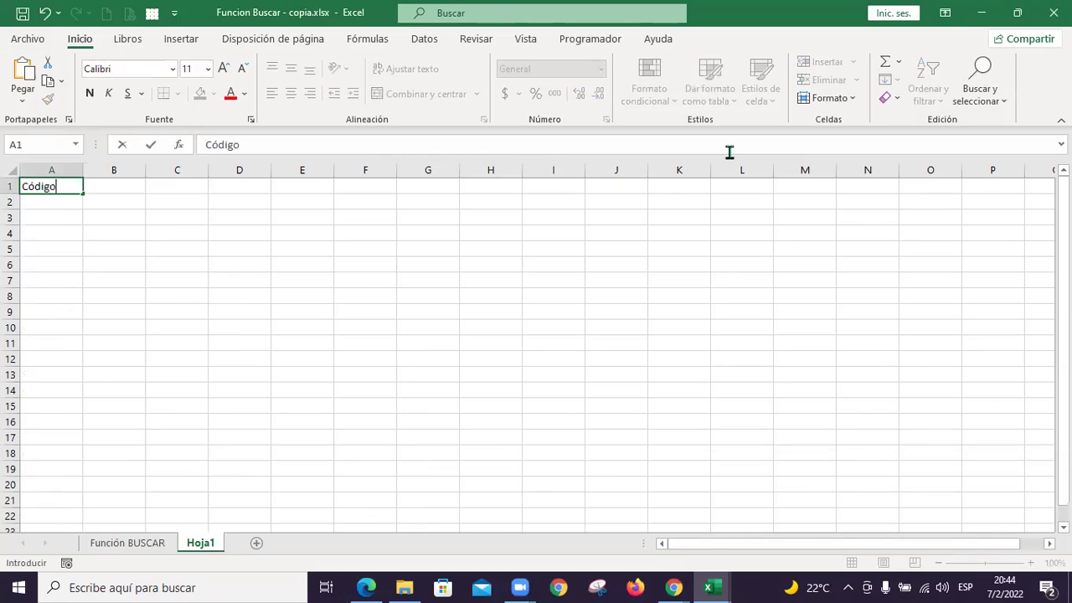
key(Tab)
key(alt+Tab)
key(alt+Tab)
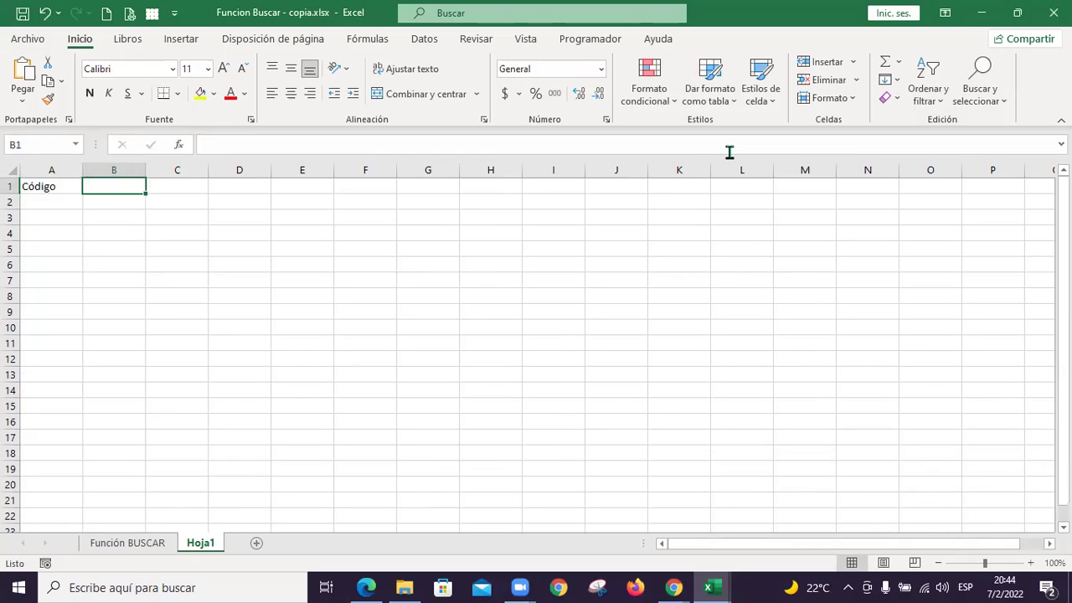
text(Apelli)
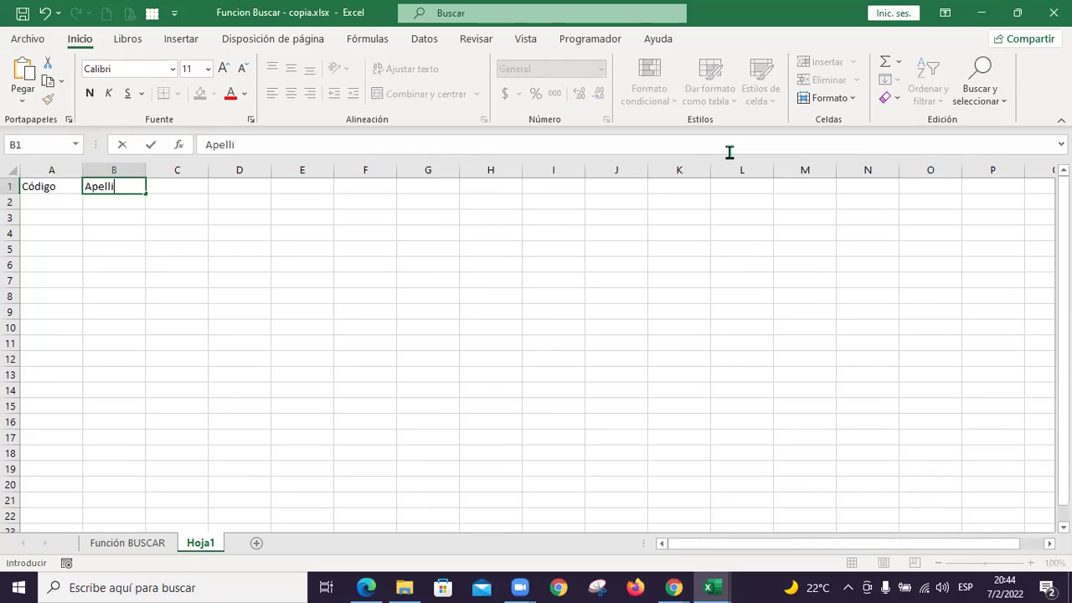
text(do)
key(Tab)
key(alt+Tab)
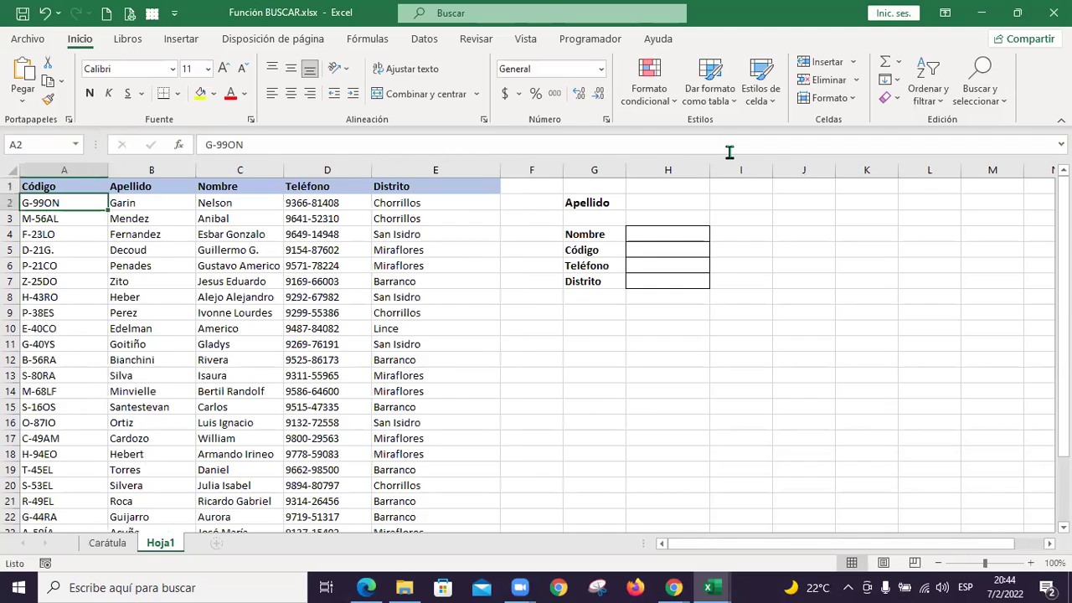
key(alt+Tab)
text(Nombre)
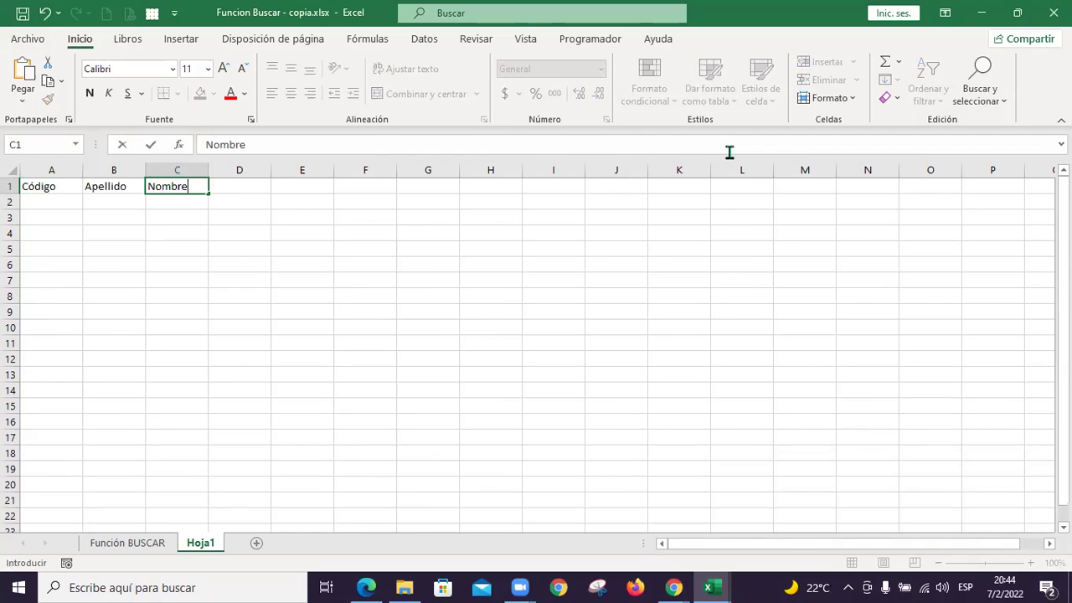
key(Tab)
Add the headers Teléfono in D1 and Municipio in E1
key(alt+Tab)
key(alt+Tab)
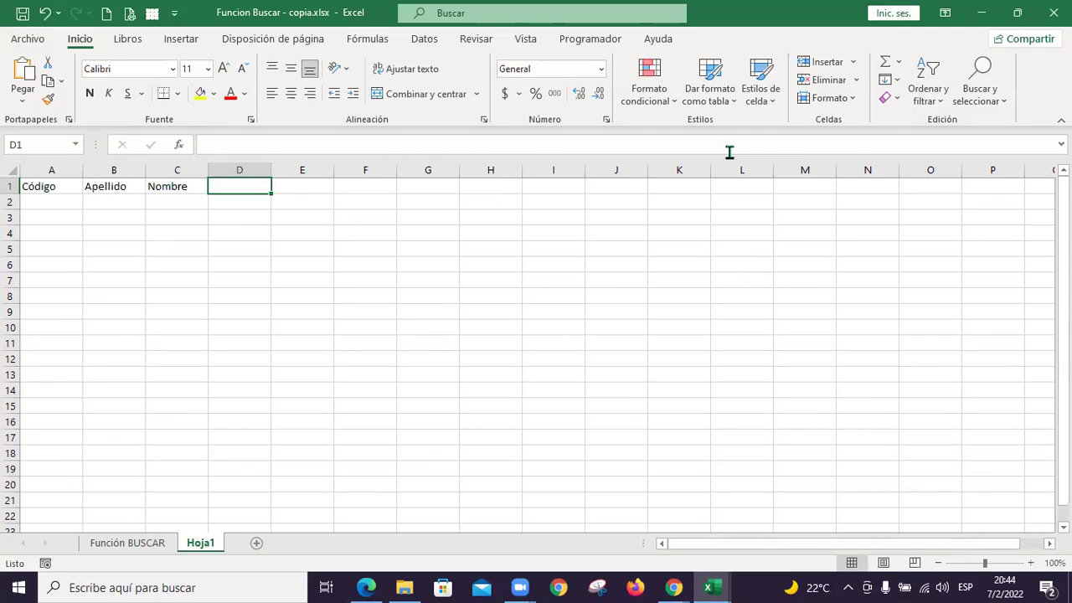
text(Teléfono)
key(Return)
key(Up)
key(alt+Tab)
key(alt+Tab)
key(Right)
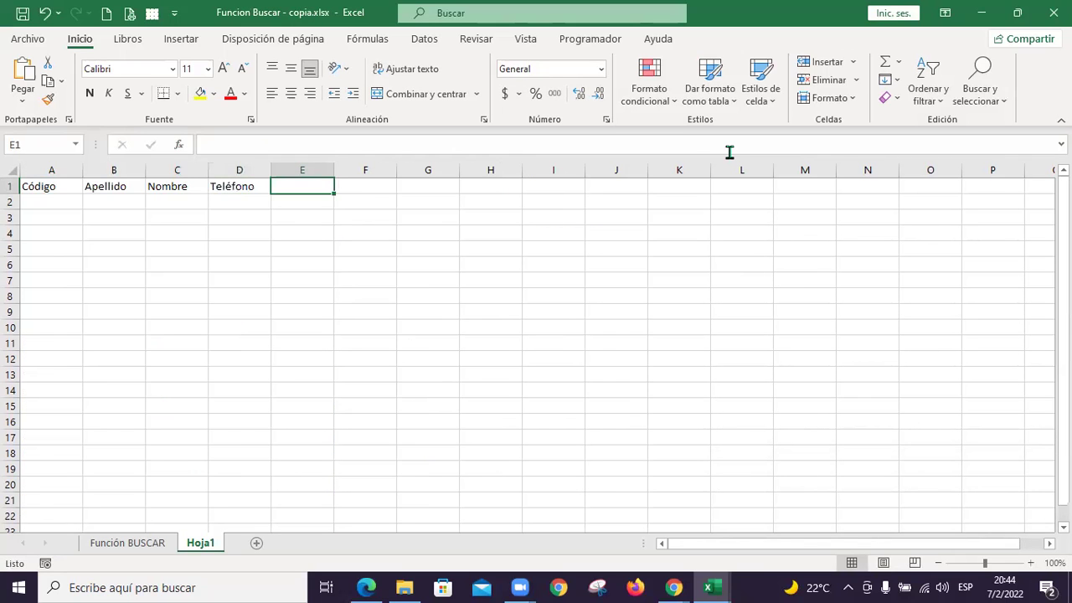
key(alt+Tab)
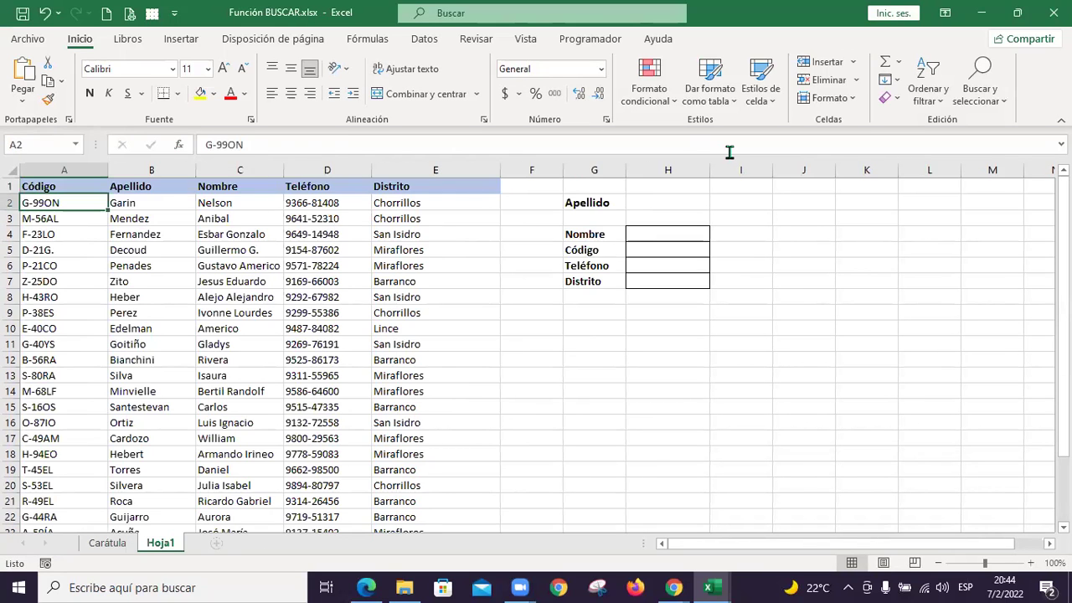
Type the label Apellido in G2, comparing the layout with the source workbook
key(alt+Tab)
text(Muni)
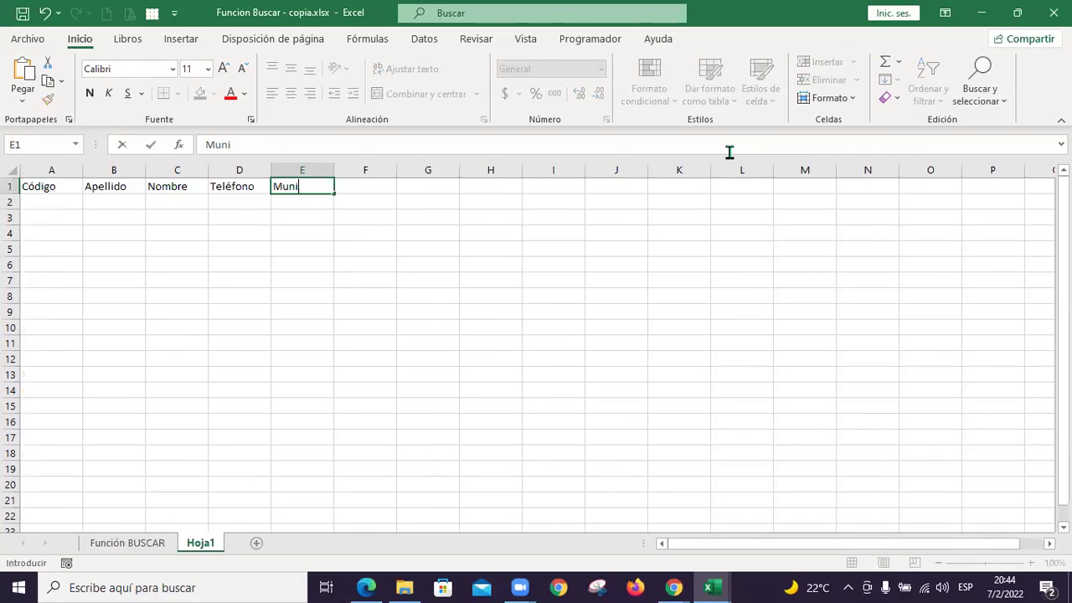
text(cipio)
key(Return)
key(alt+Tab)
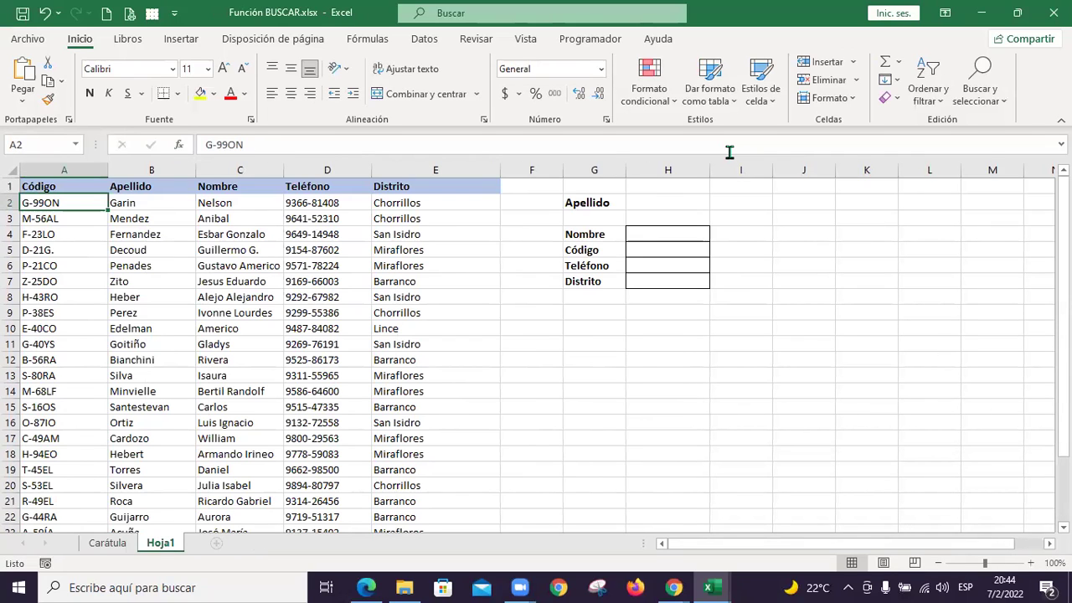
key(alt+Tab)
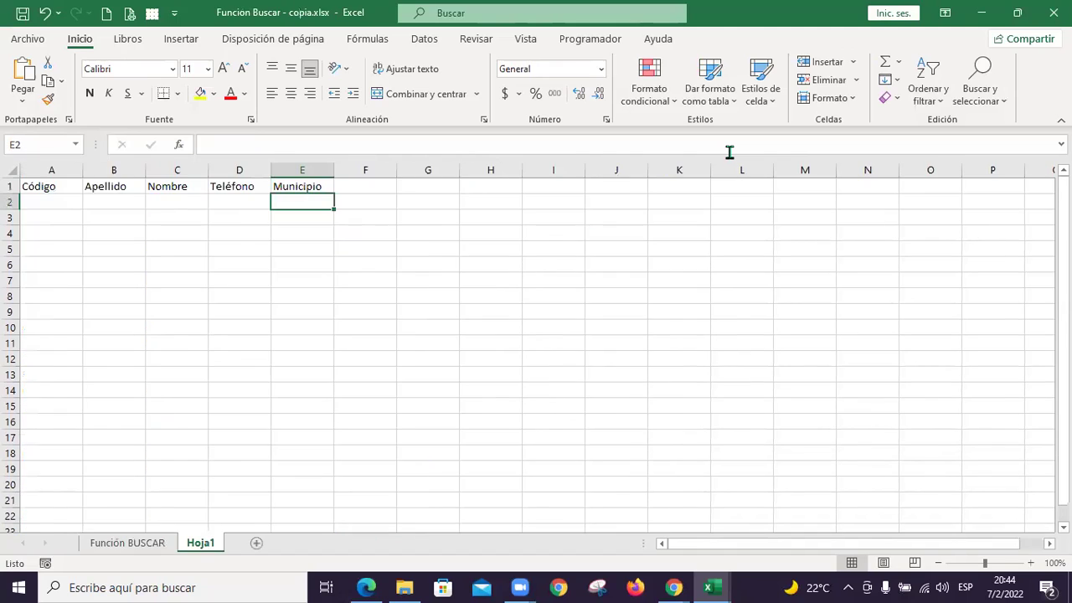
key(alt+Tab)
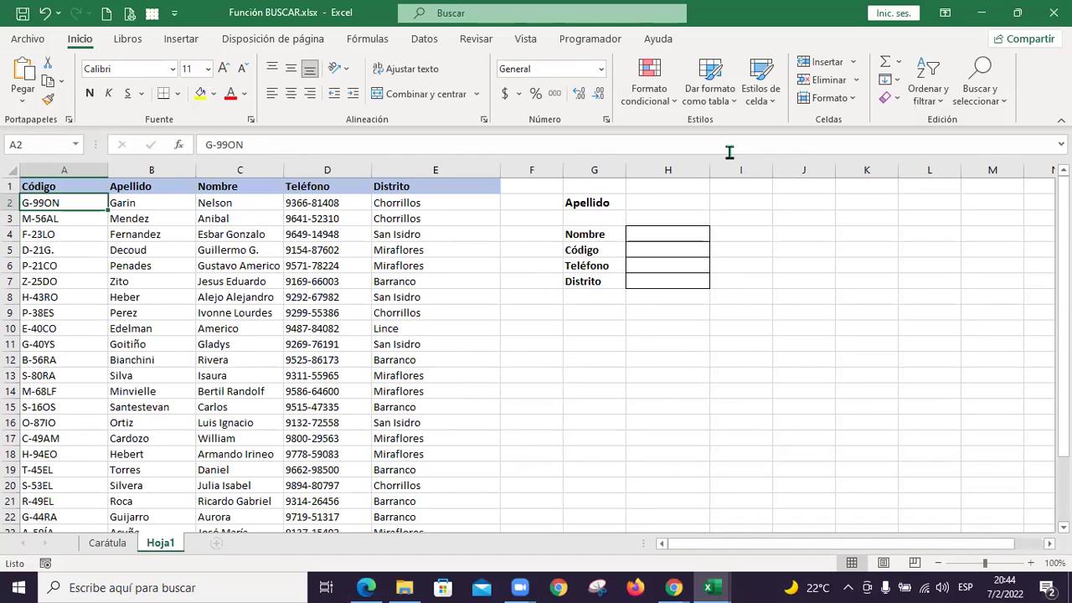
key(alt+Tab)
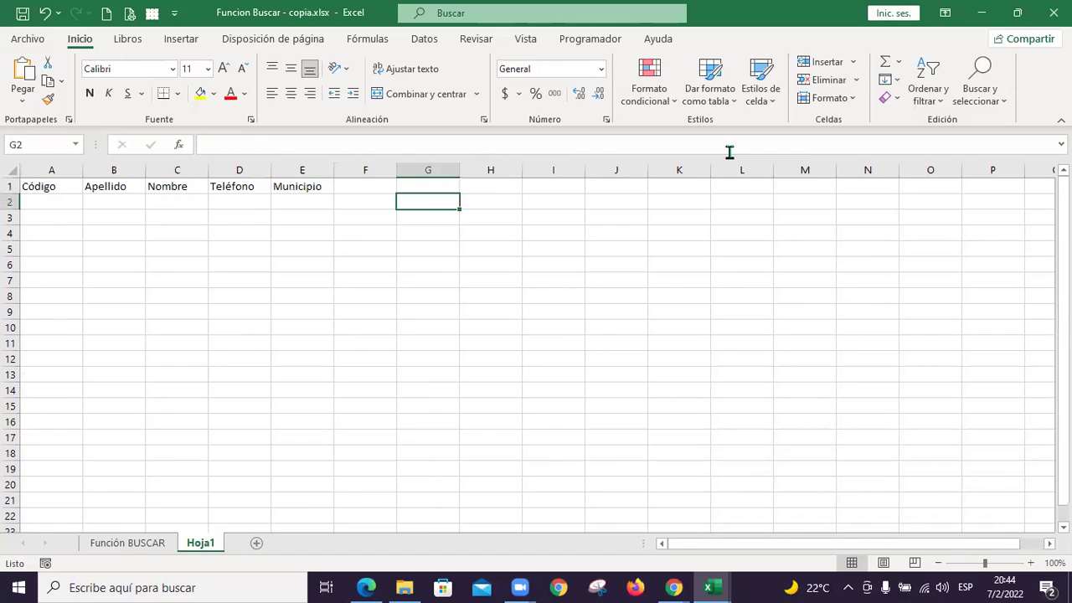
text(Apellido)
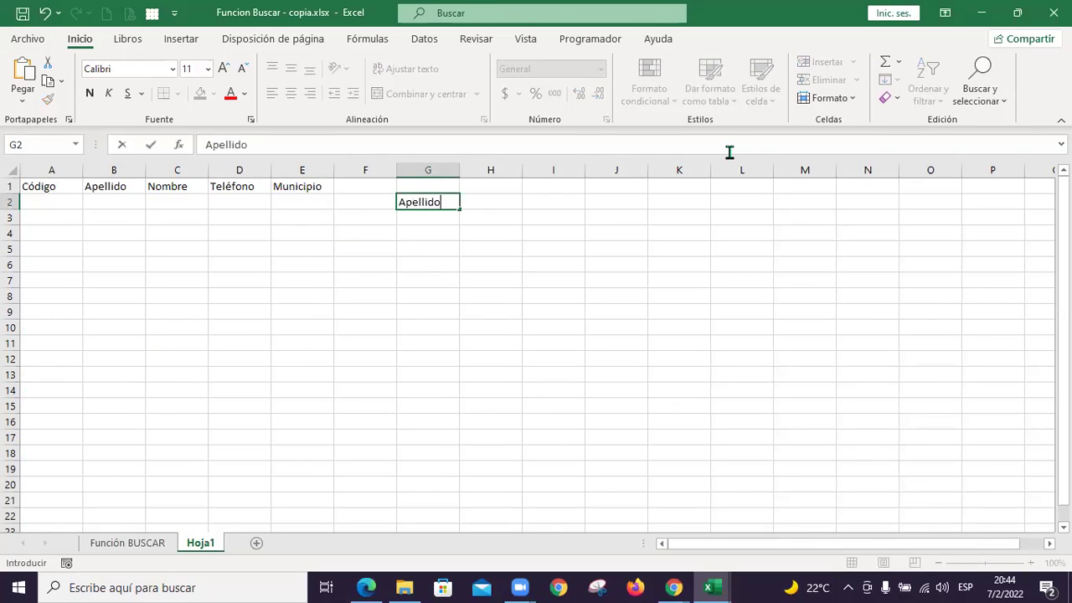
key(Return)
key(alt+Tab)
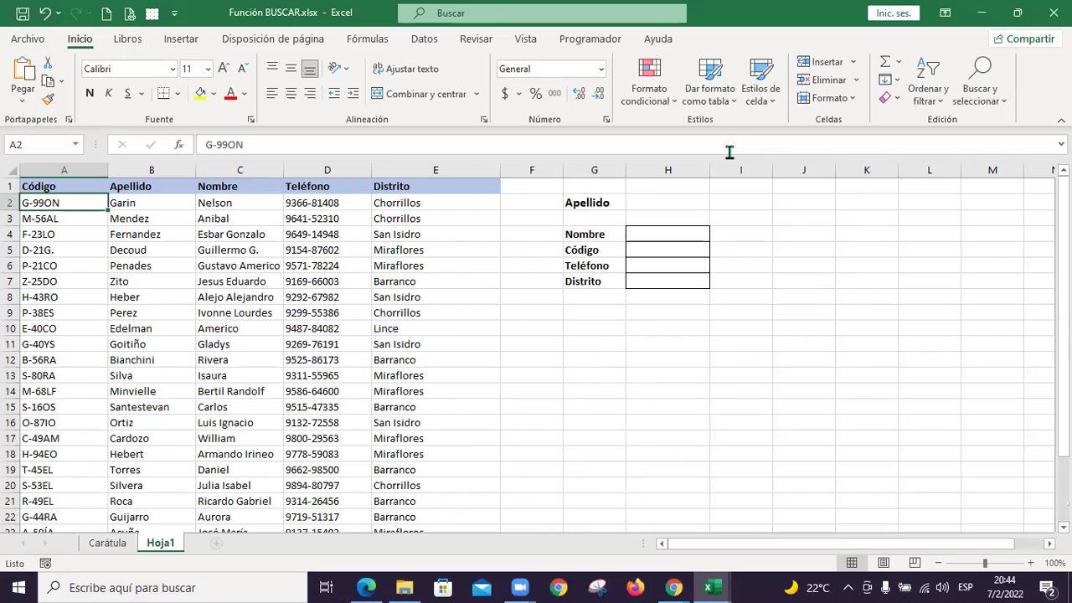
key(alt+Tab)
key(alt+Tab)
key(alt+Tab)
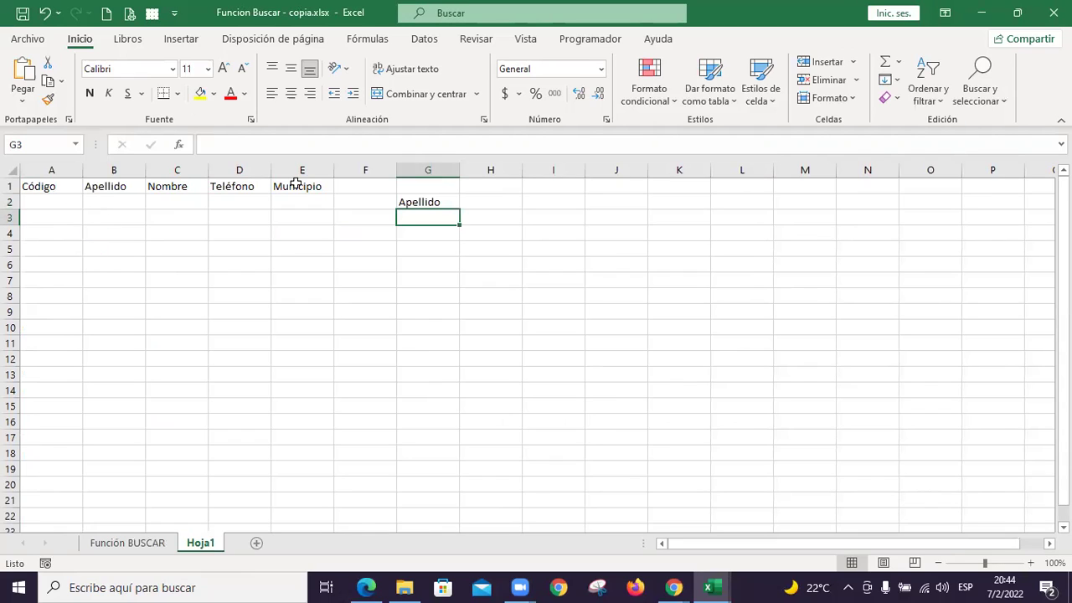
click(107, 202)
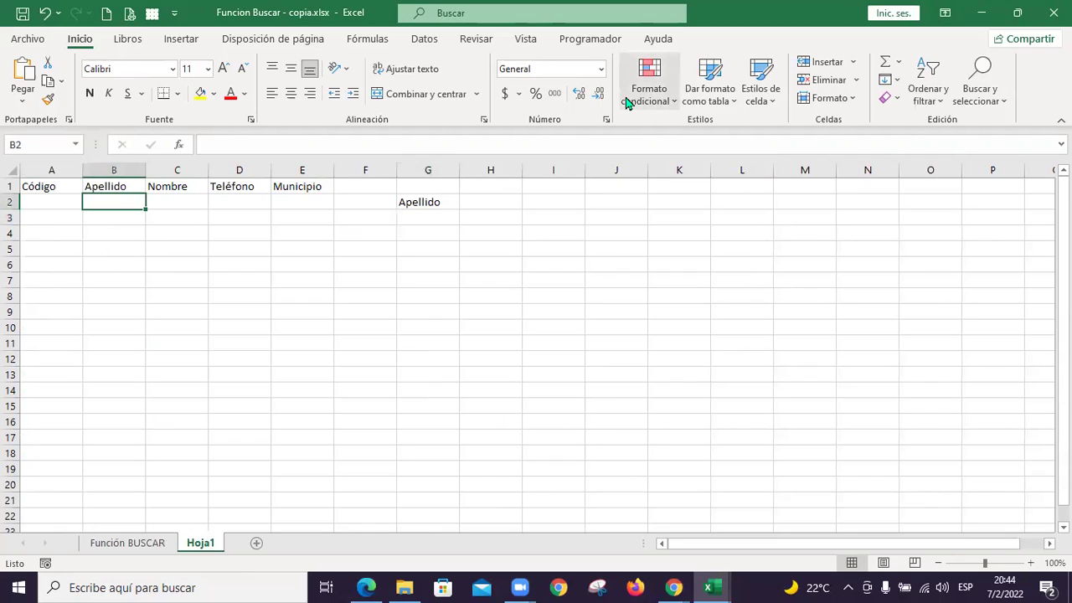
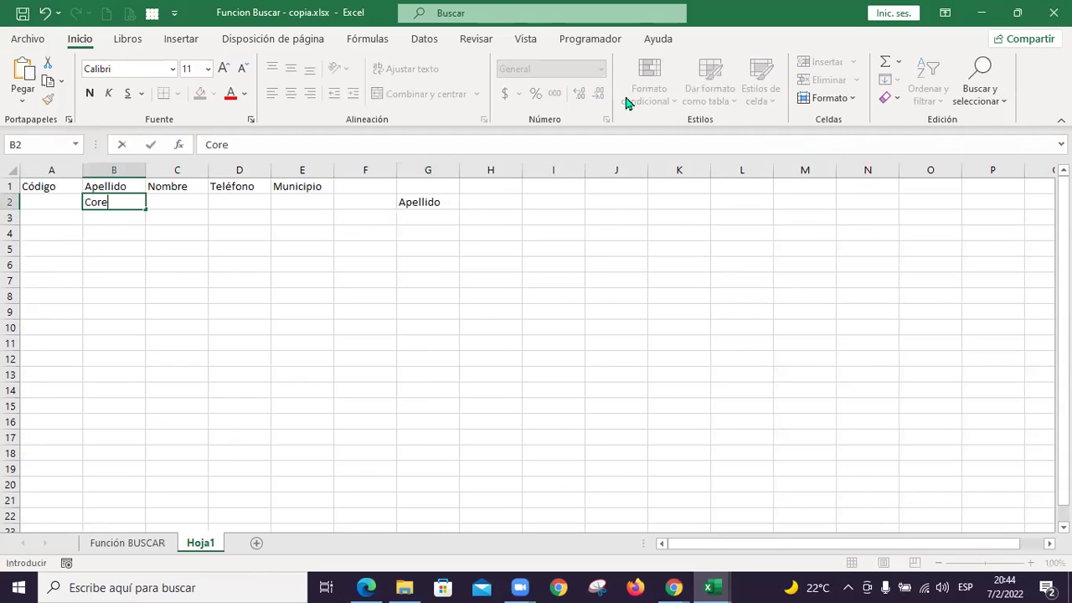
key(Return)
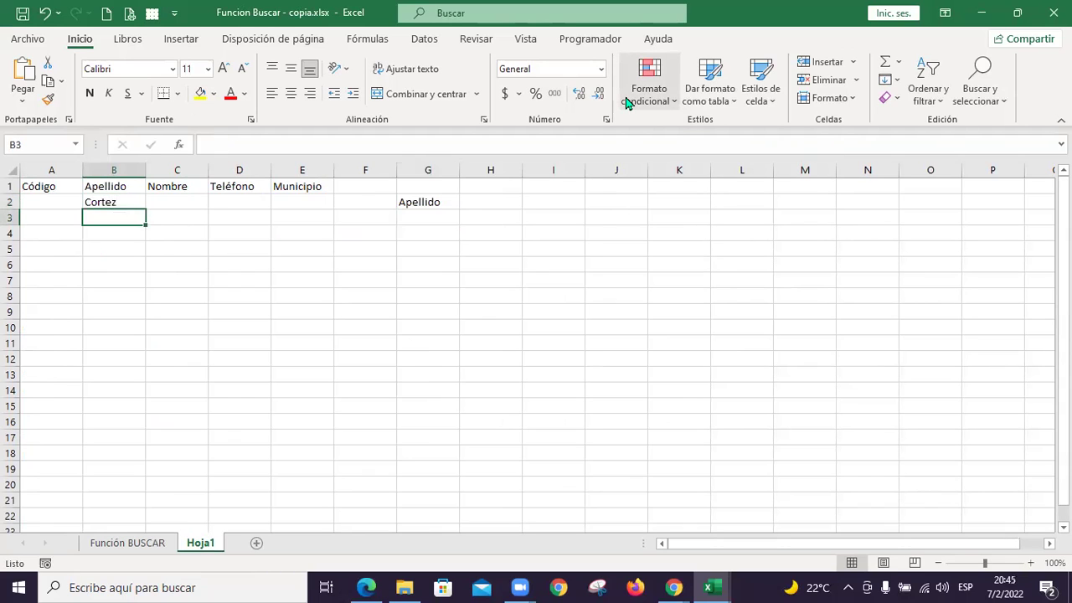
key(Up)
key(Right)
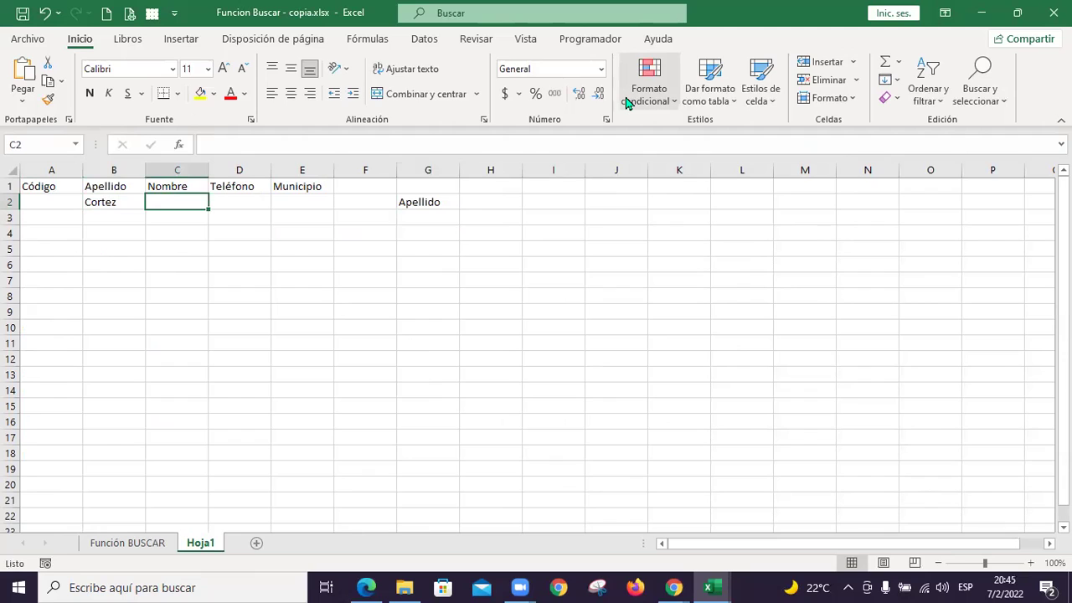
key(Return)
key(Left)
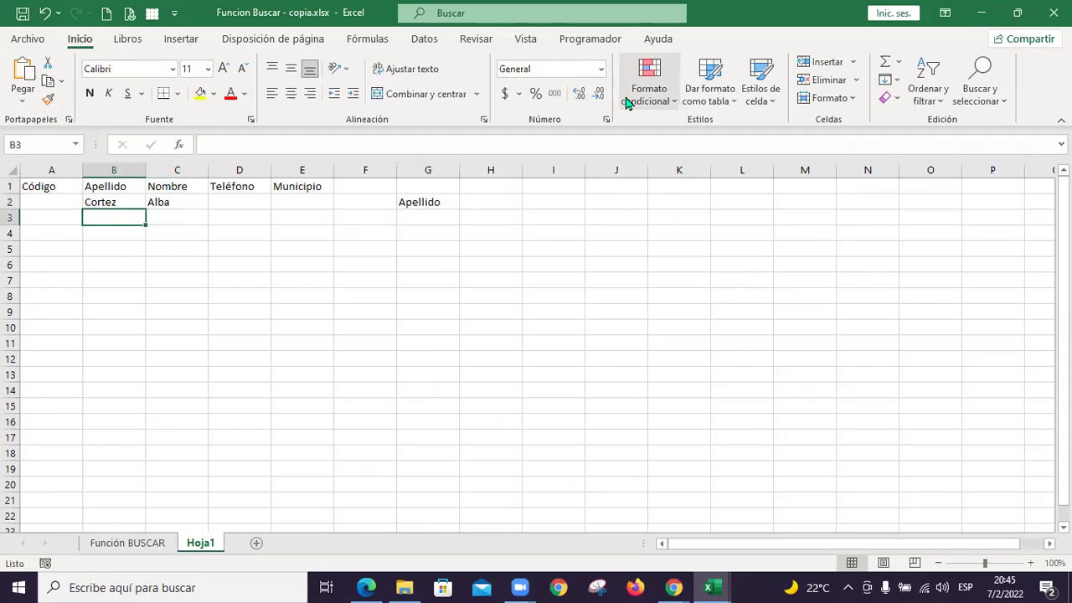
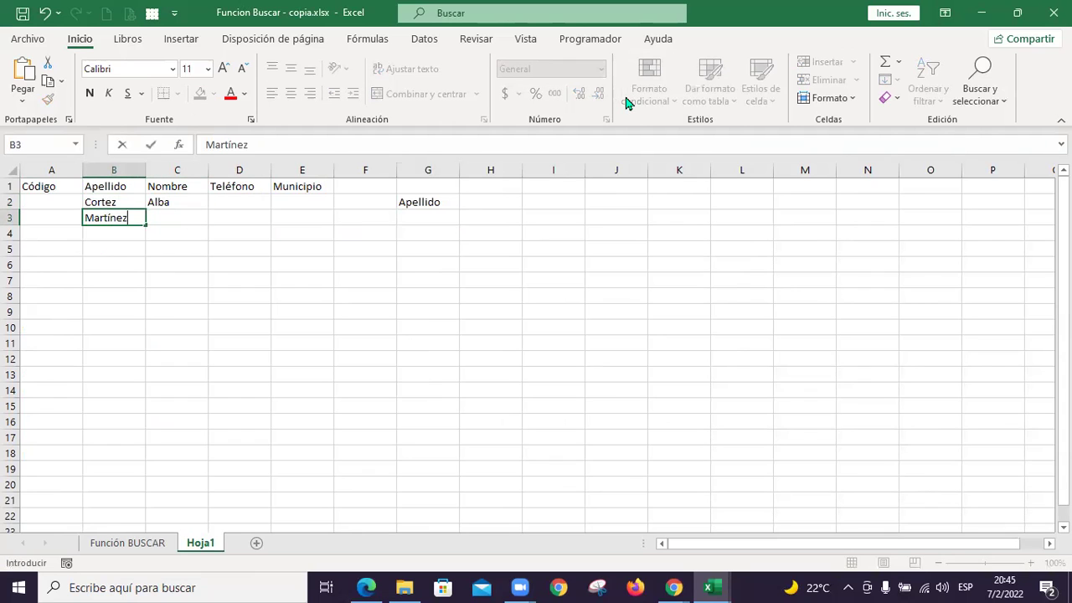
key(Tab)
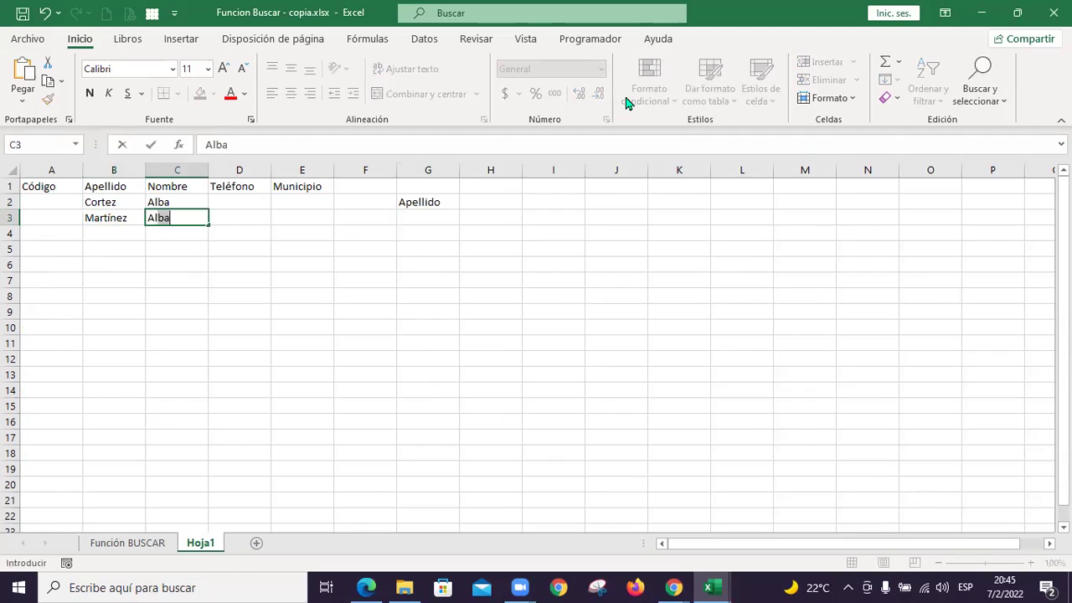
key(Down)
key(Left)
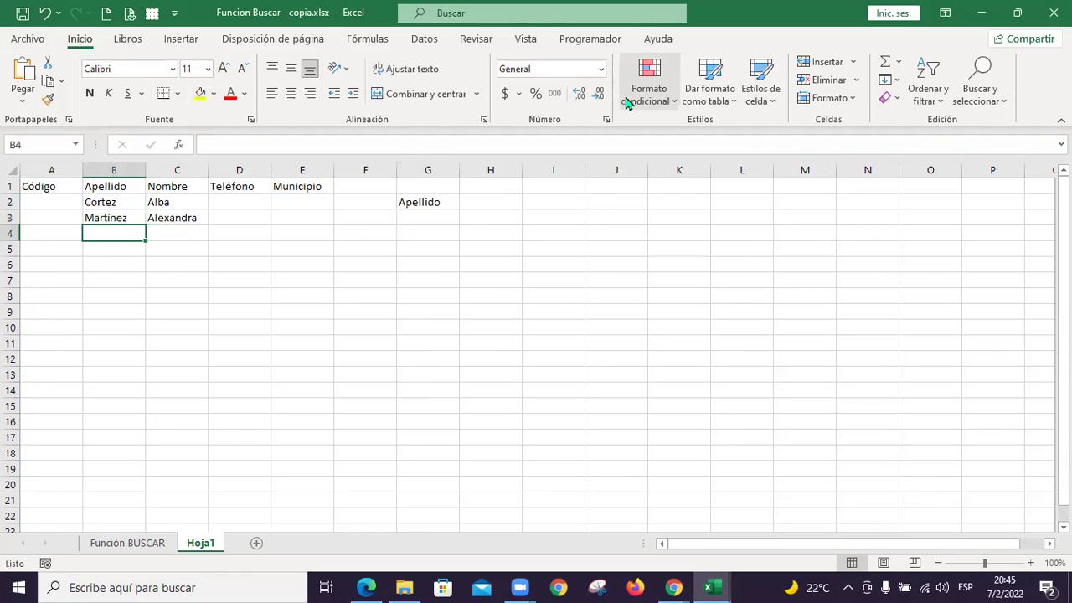
key(Return)
key(Up)
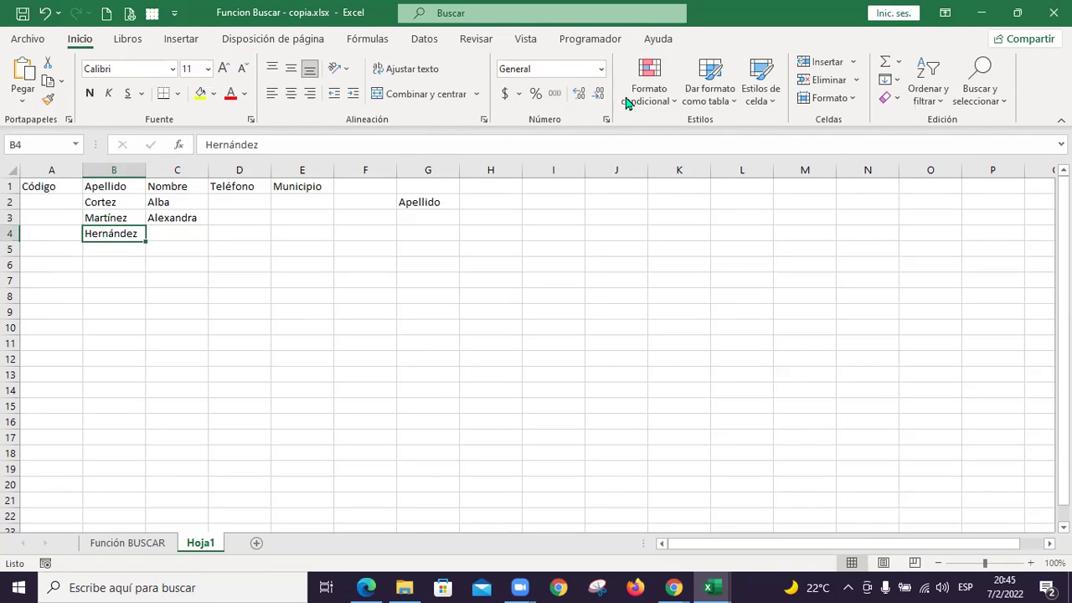
key(Right)
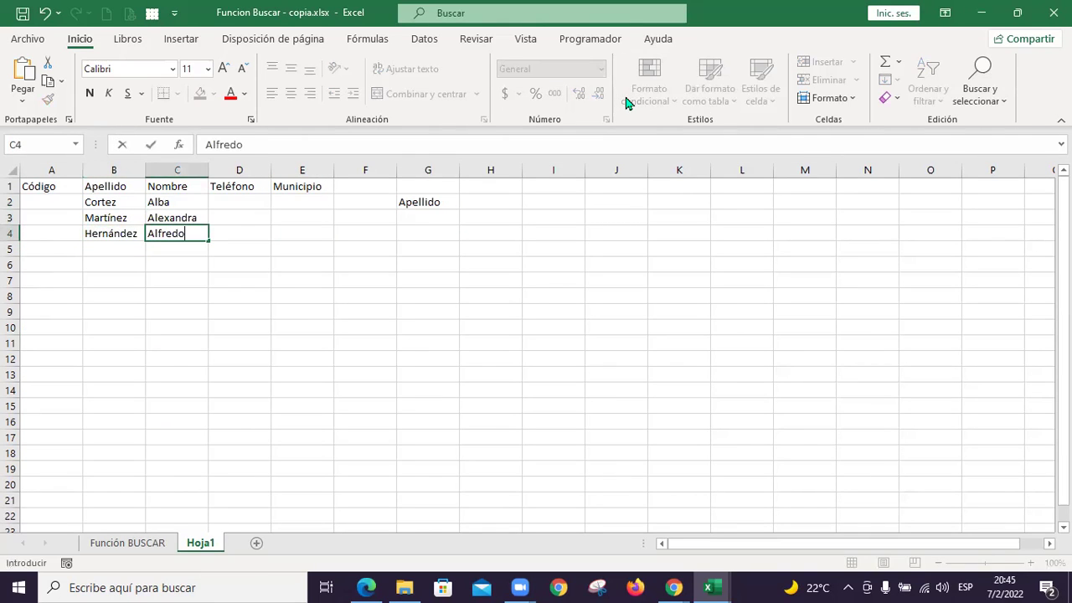
key(Return)
key(Left)
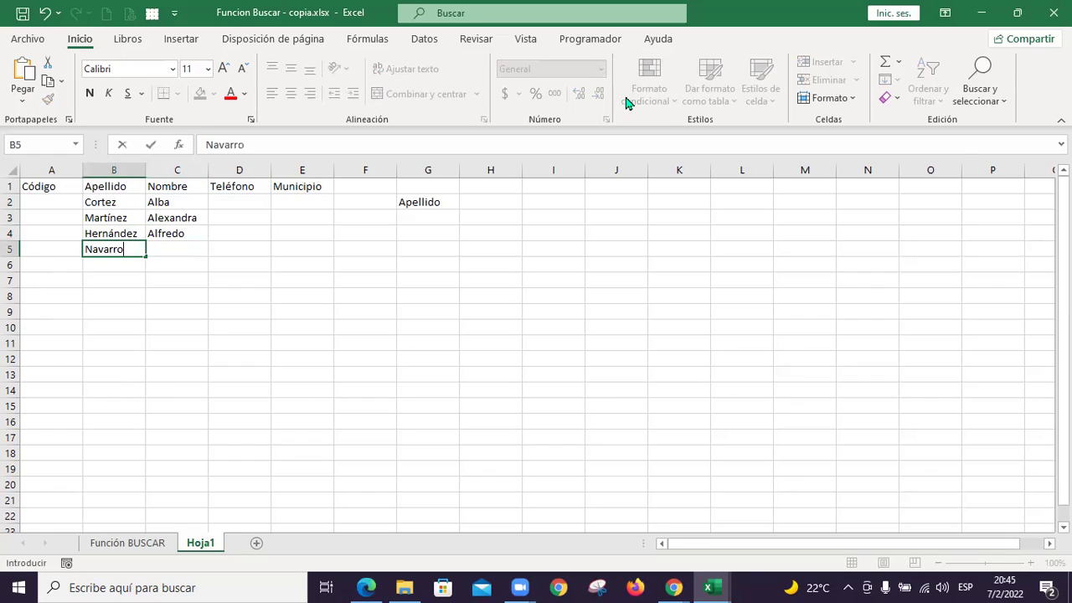
key(Return)
key(Up)
key(Right)
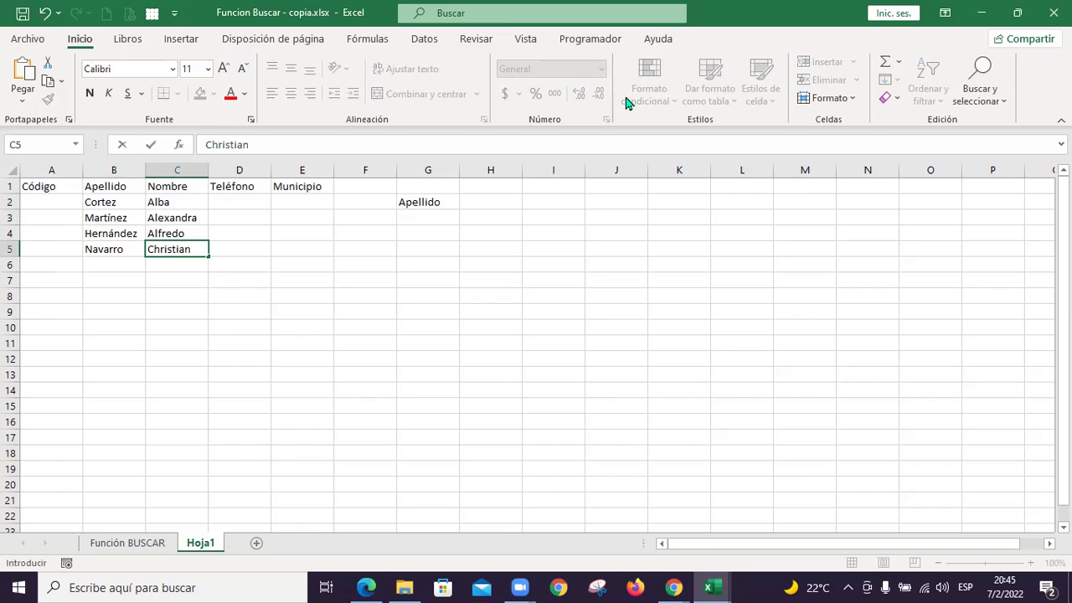
key(Return)
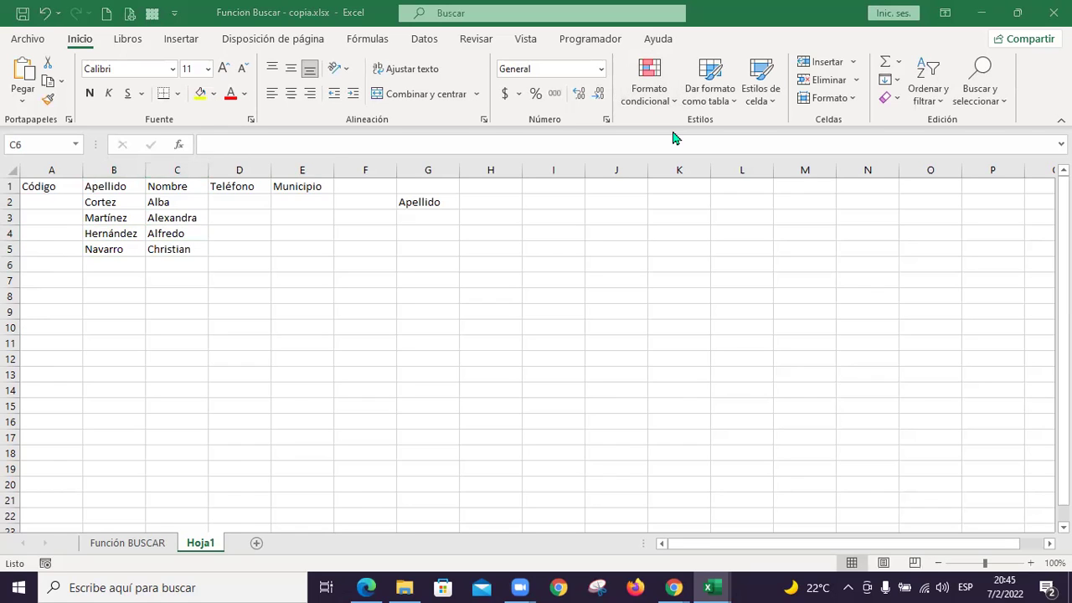
click(124, 265)
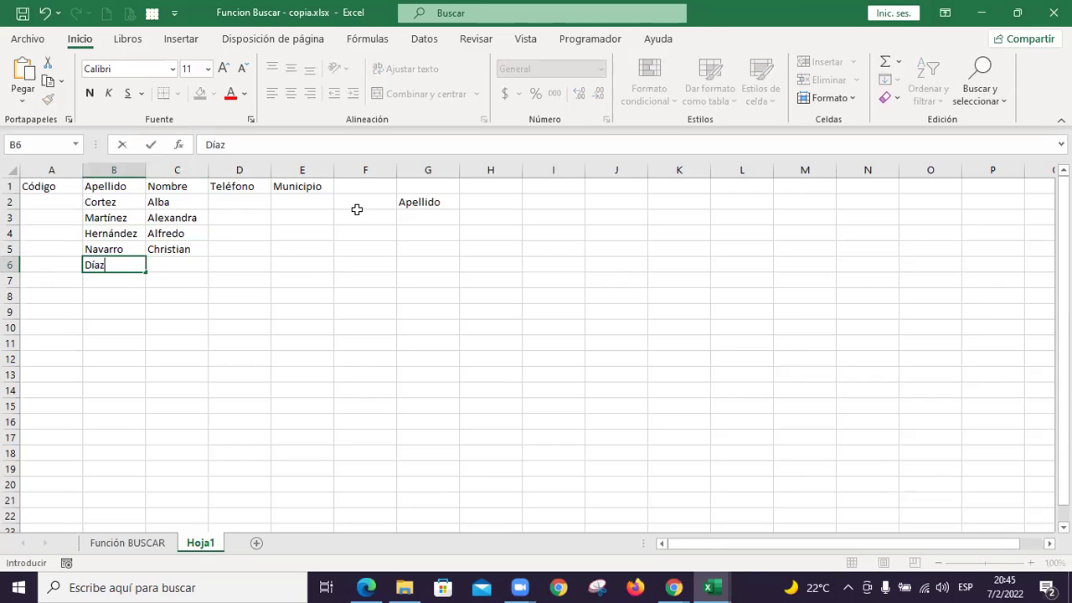
key(Tab)
key(Return)
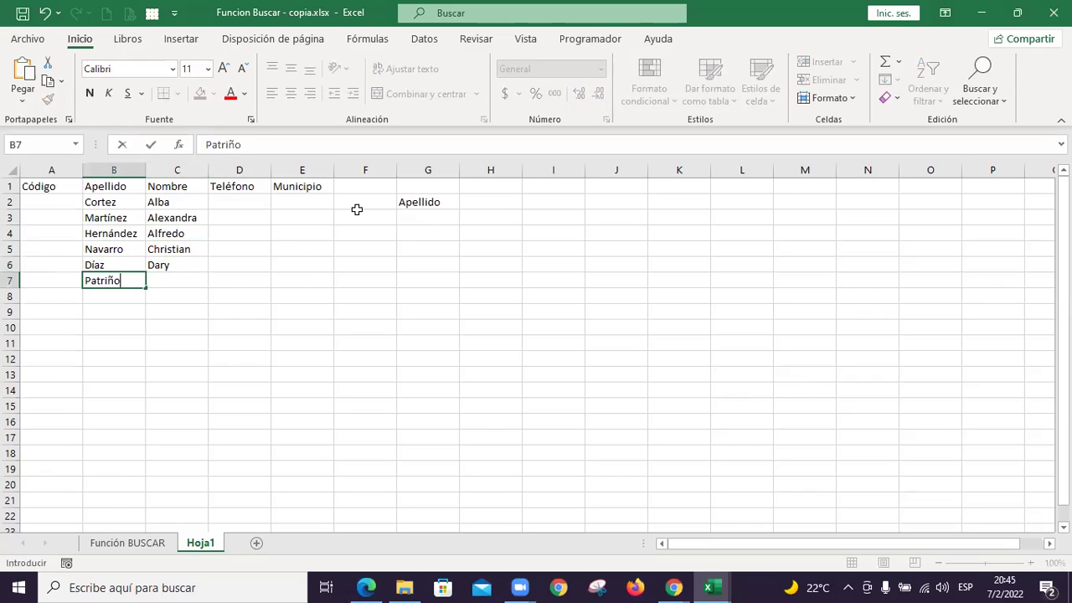
key(Tab)
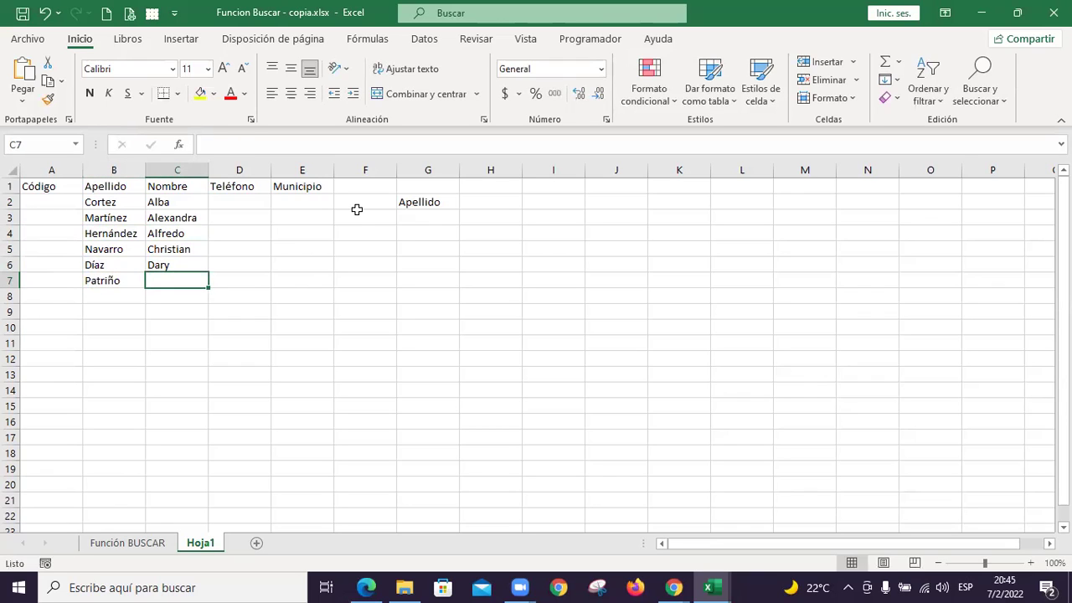
key(Return)
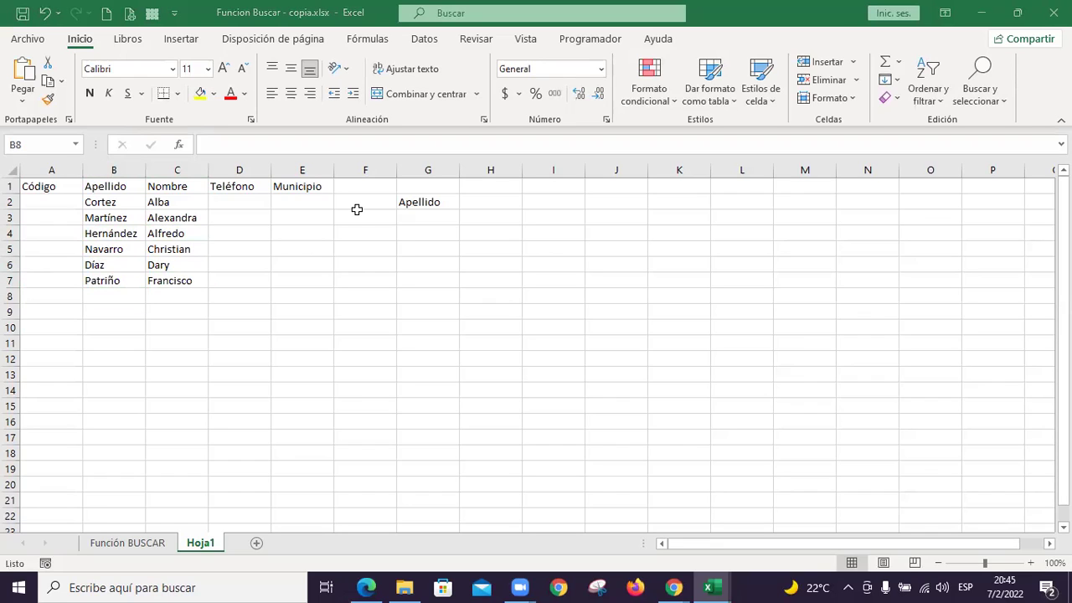
click(134, 300)
key(Tab)
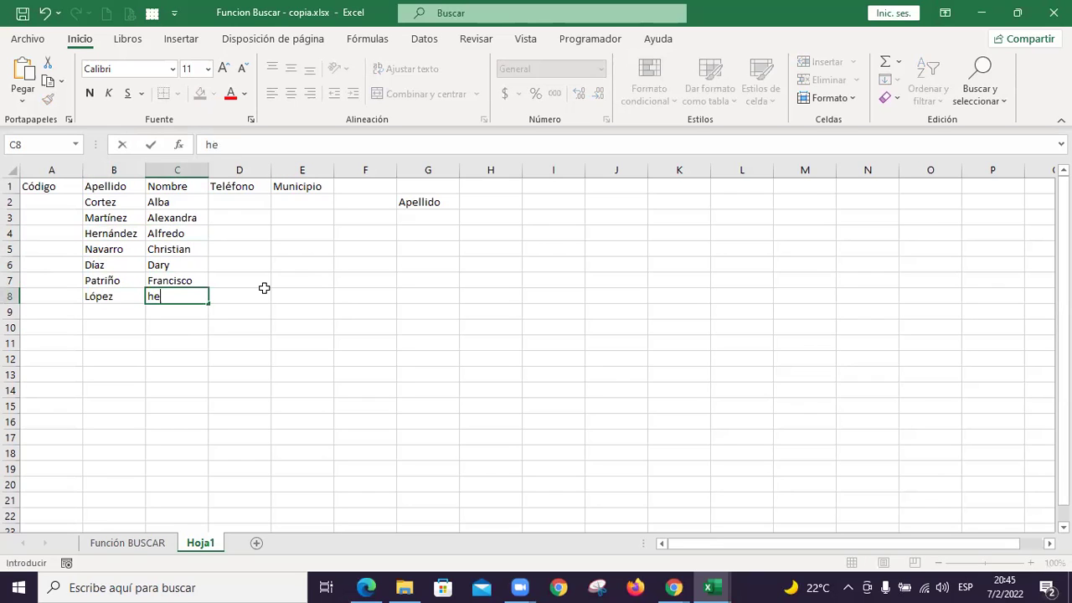
key(Return)
key(Up)
key(F2)
key(Home)
key(Delete)
text(H)
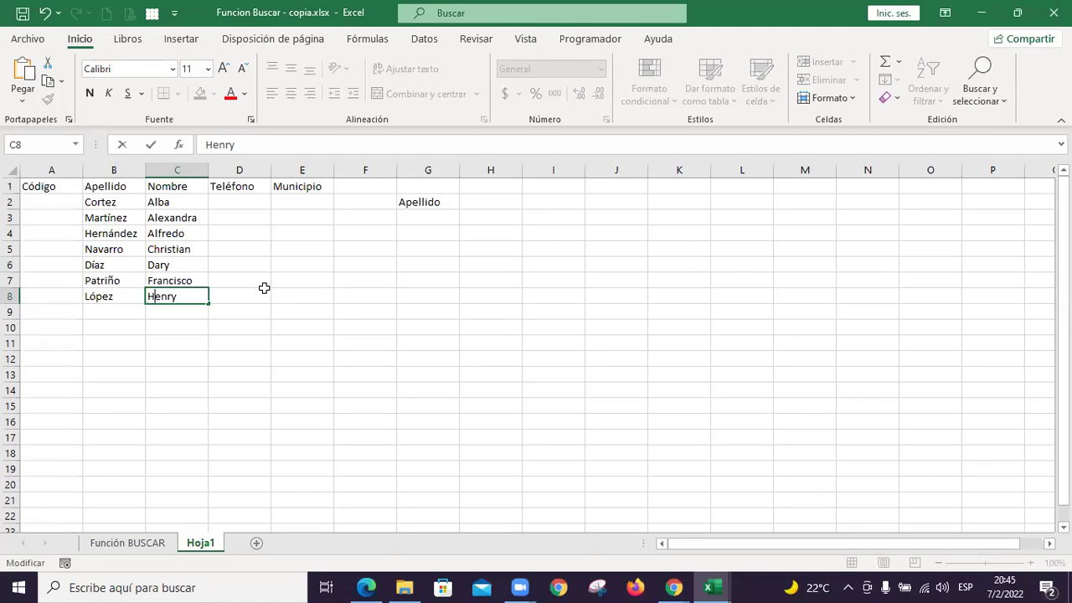
key(Return)
key(Up)
key(Left)
key(Left)
key(Up)
key(Up)
key(Up)
key(Up)
key(Up)
key(Up)
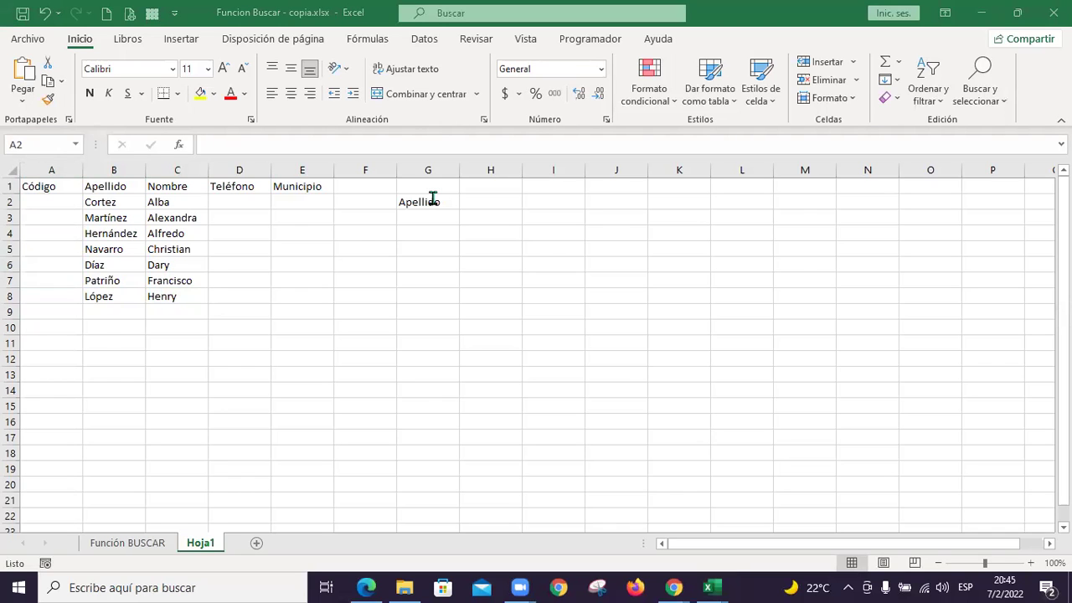
key(alt+Tab)
key(alt+Tab)
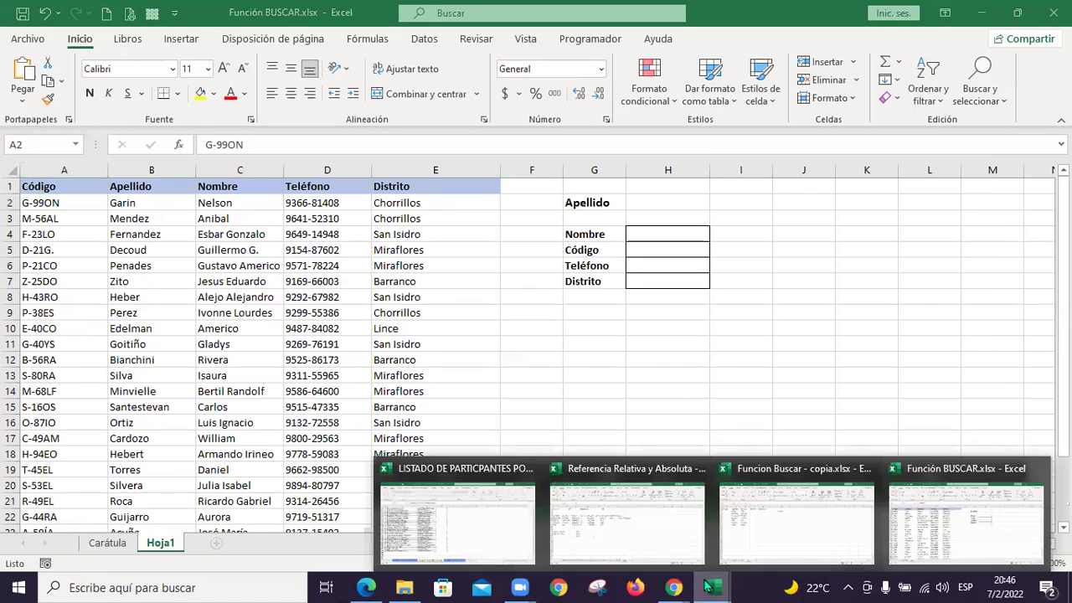
click(637, 543)
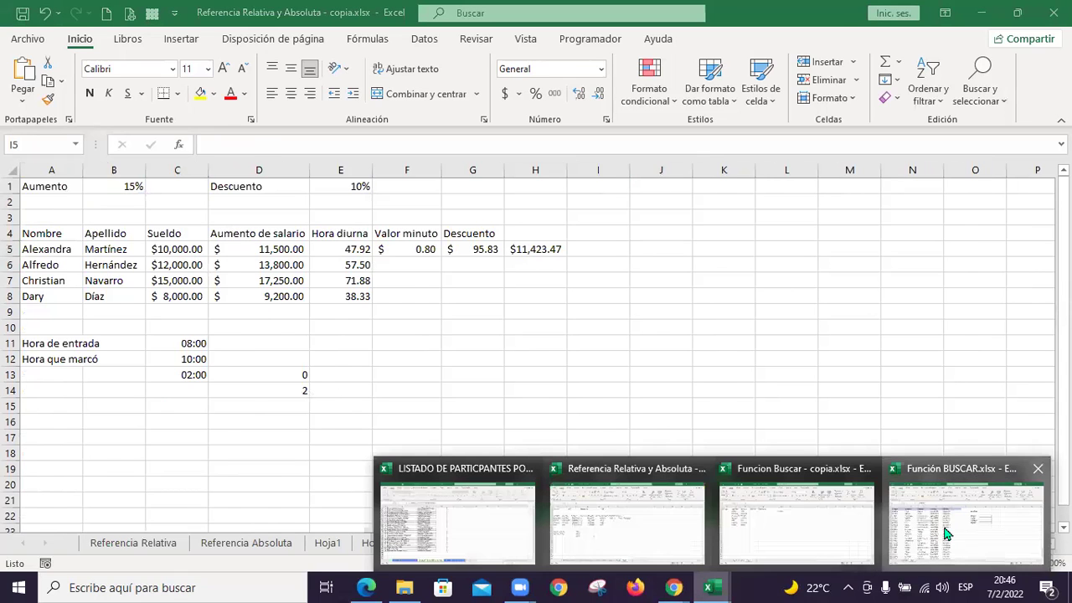
click(971, 515)
mouse_move(707, 586)
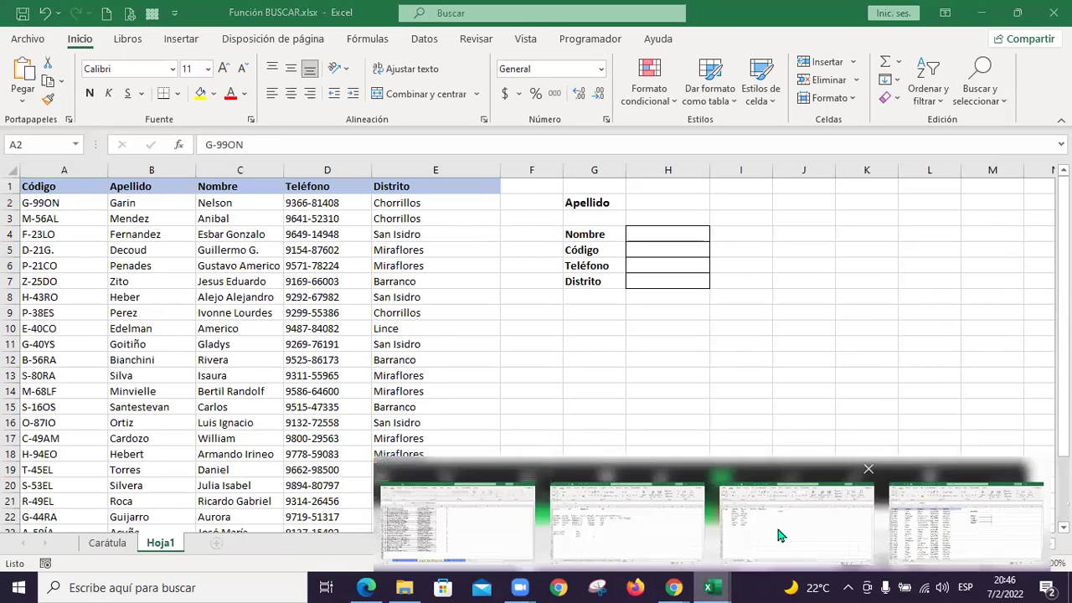
click(776, 523)
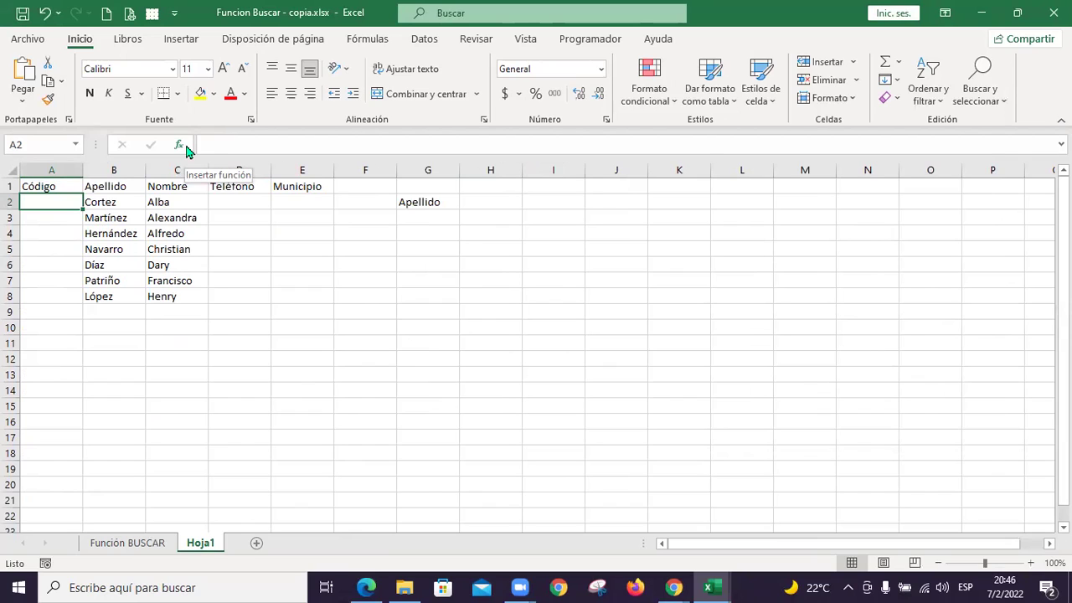
Fill the Código column A2:A8 with the series E-001 through E-007
text(E)
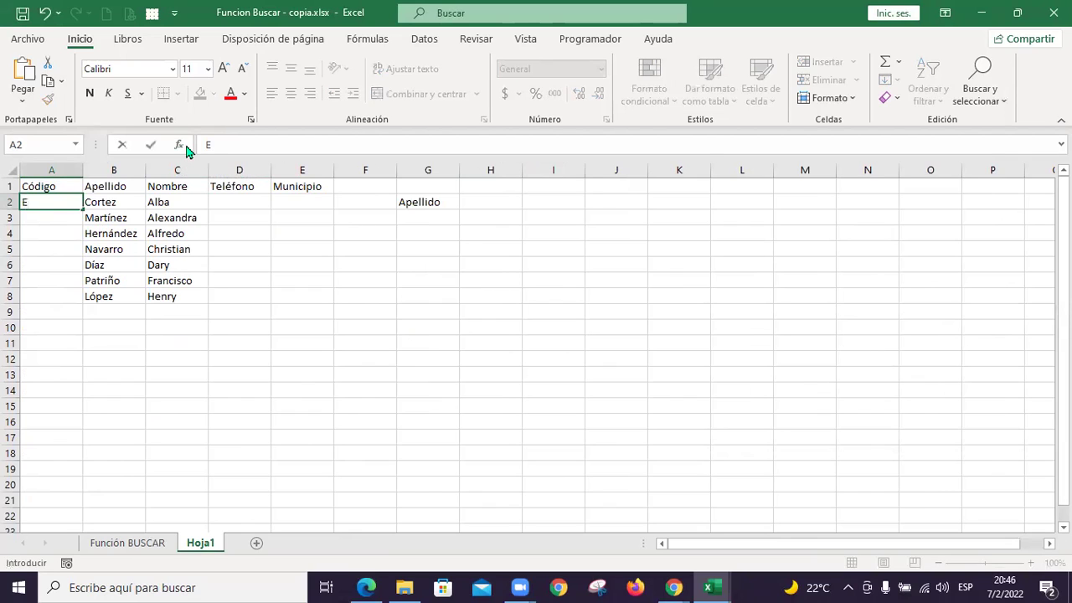
text(-001)
key(Return)
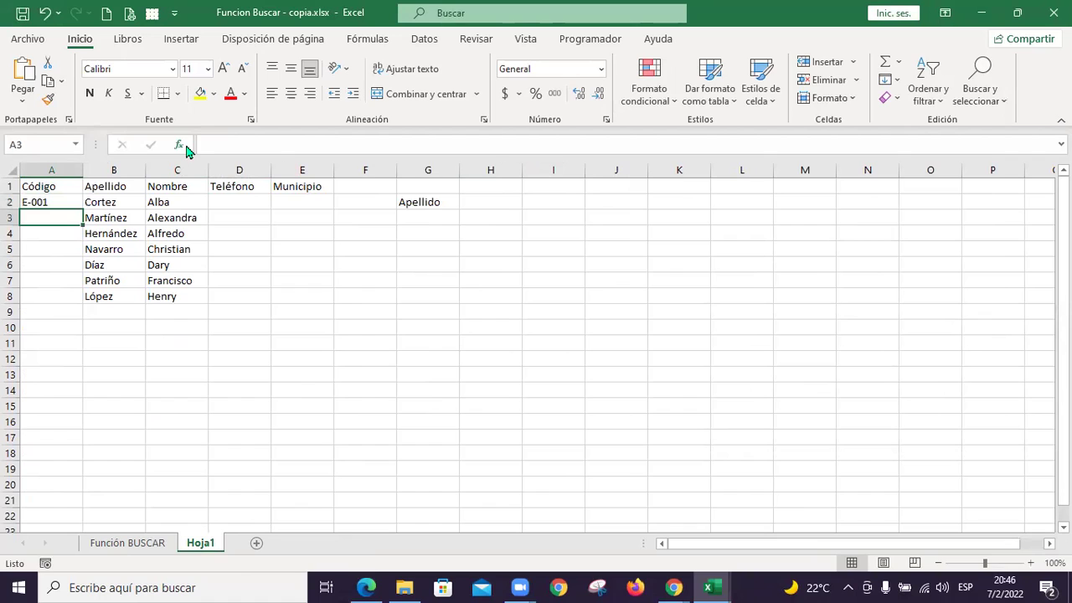
text(E-002)
key(Return)
key(Up)
key(Up)
key(shift+Down)
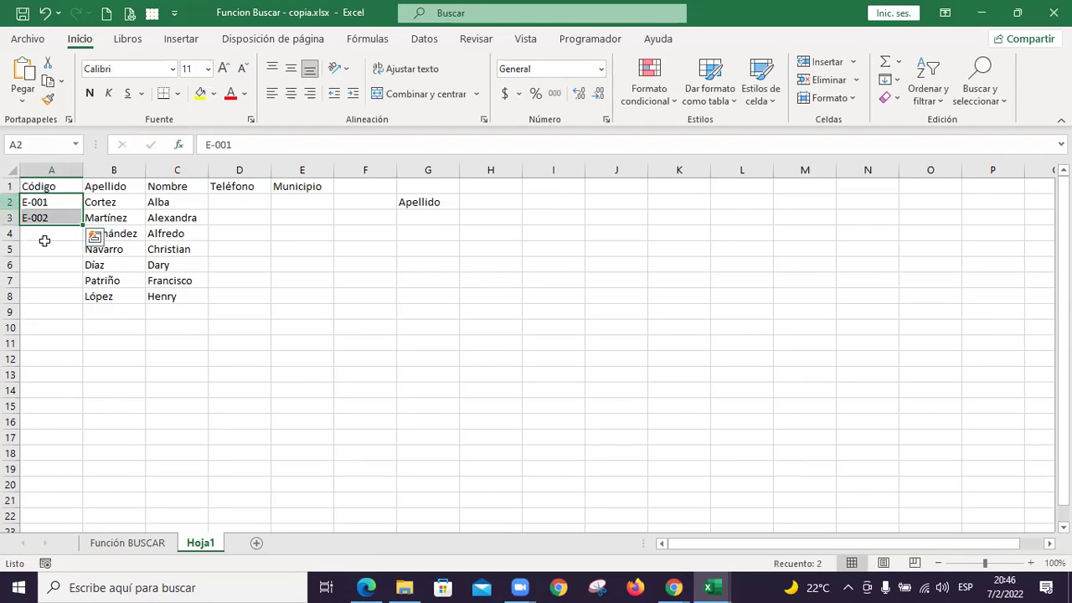
drag(81, 226, 82, 303)
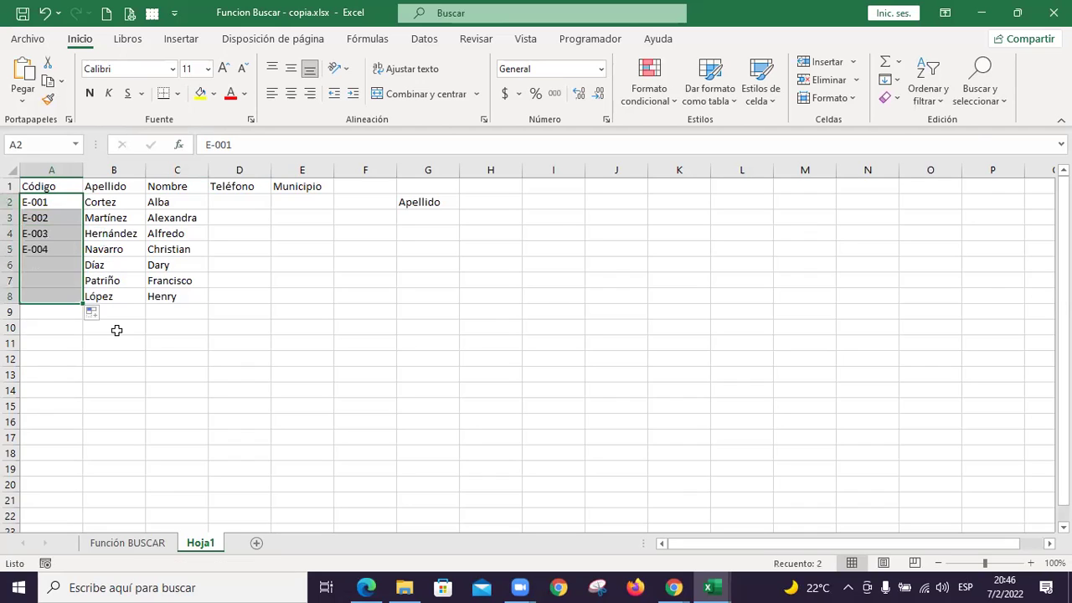
Enter trial phone numbers 12345678 and 123 in D2 and D3
click(224, 201)
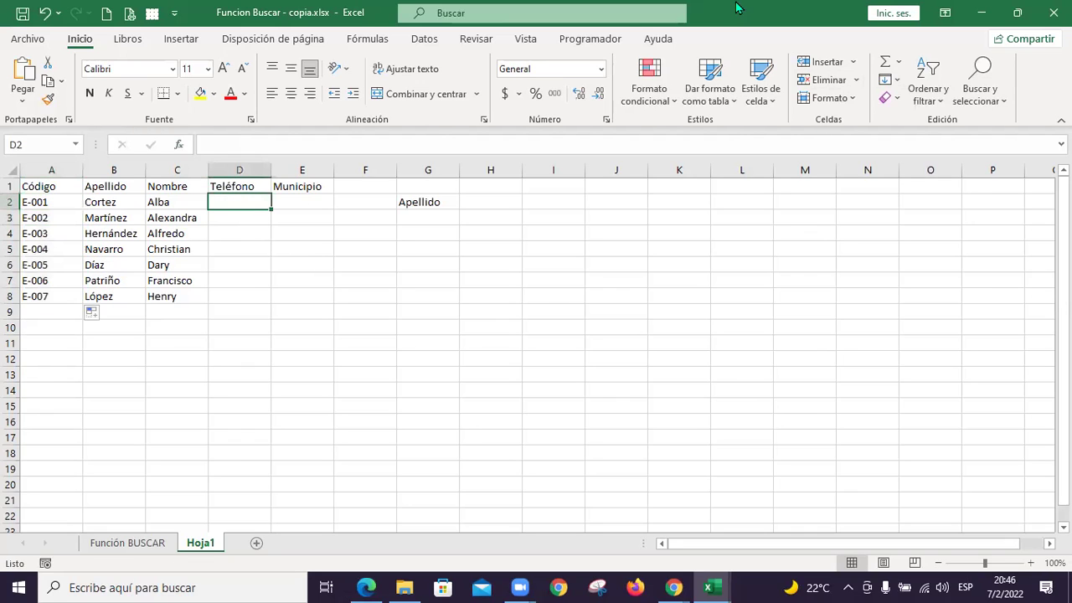
text(12345678)
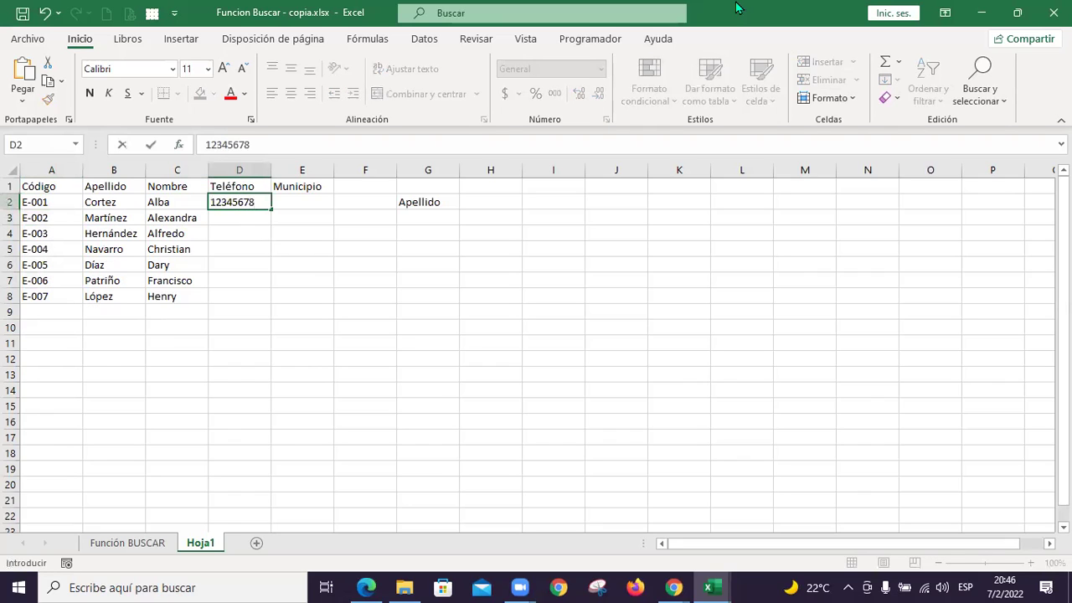
key(Tab)
key(Left)
key(Down)
text(123)
key(ctrl+Return)
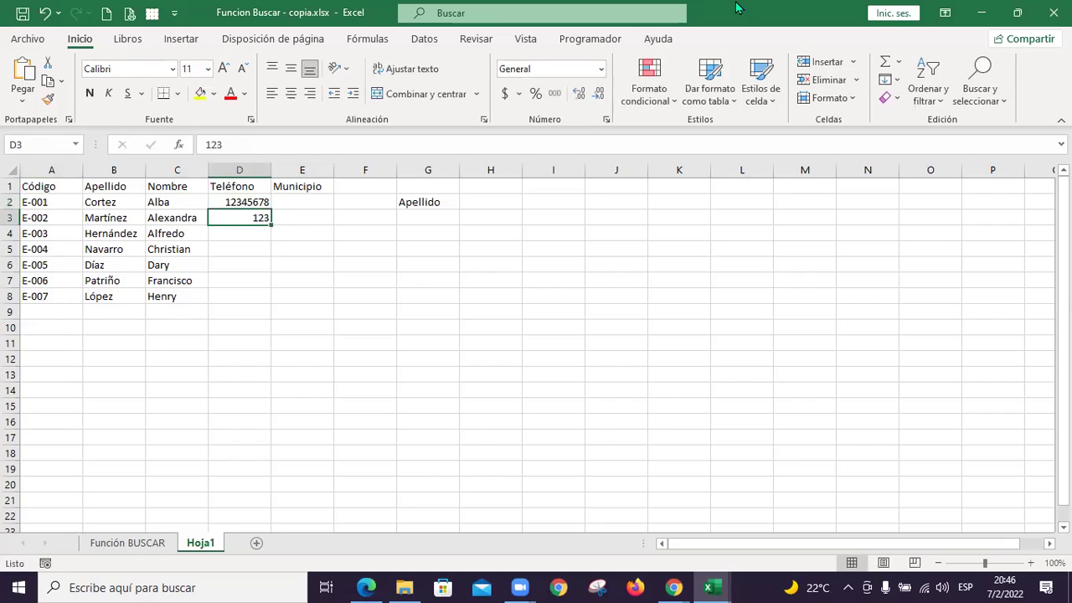
key(Up)
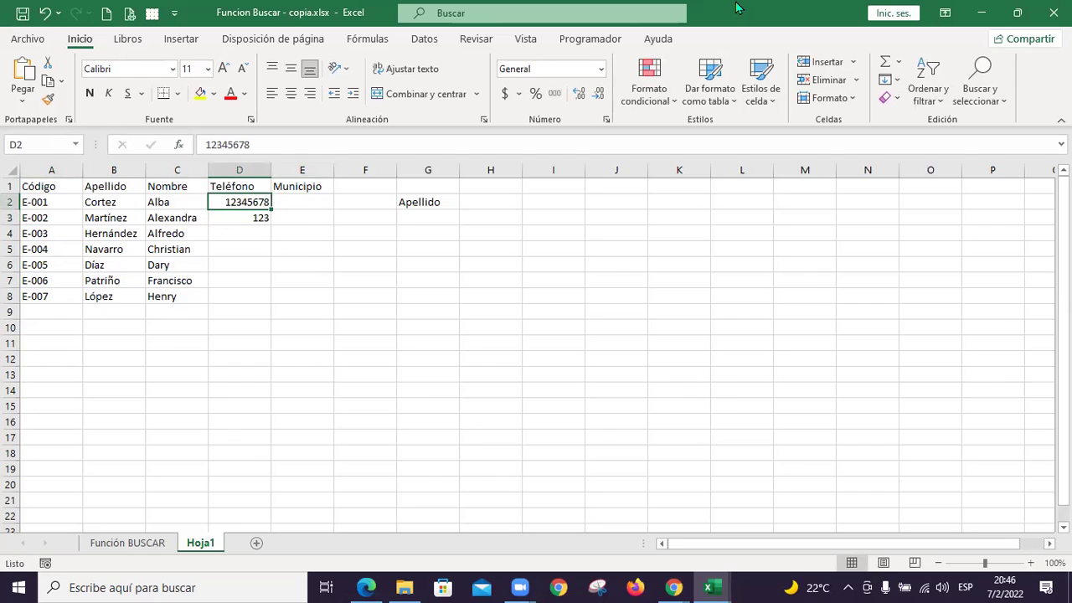
Replace them with 71234567 in D2 and D3, then select both to continue the numbering
text(7)
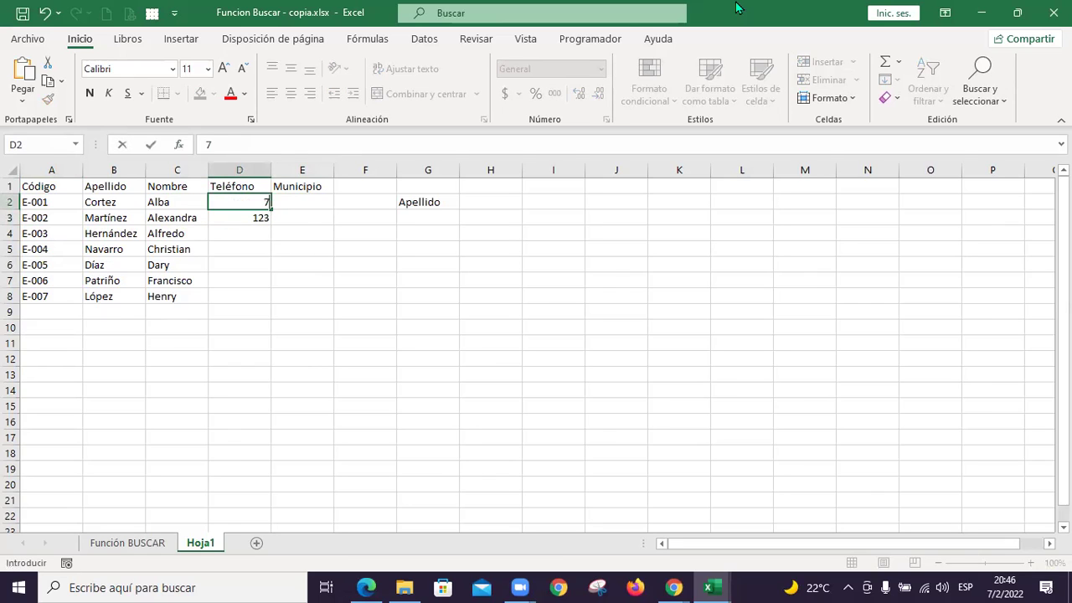
text(1234567)
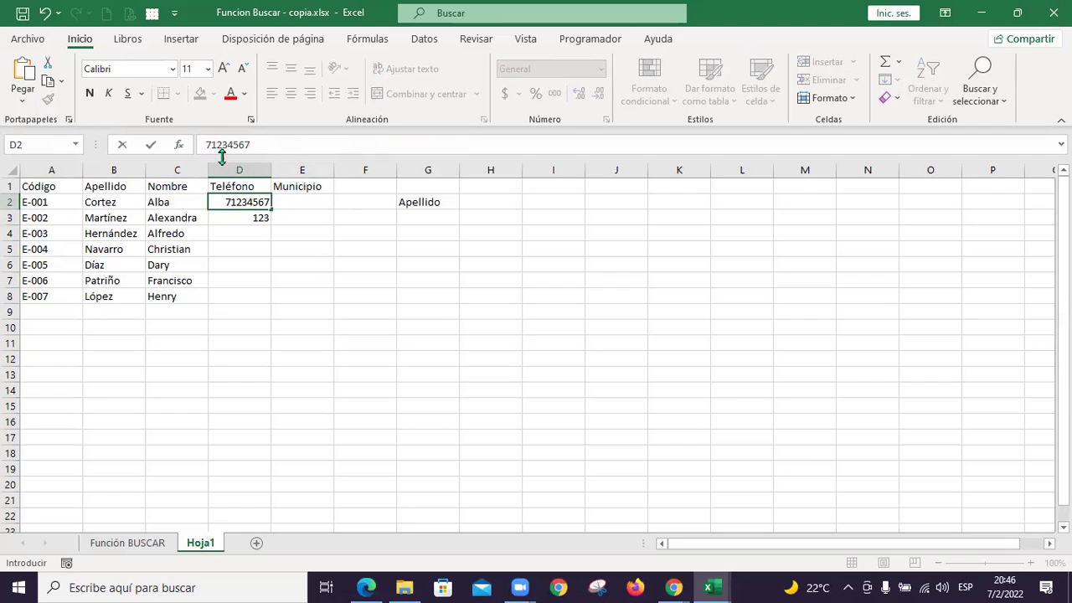
key(Return)
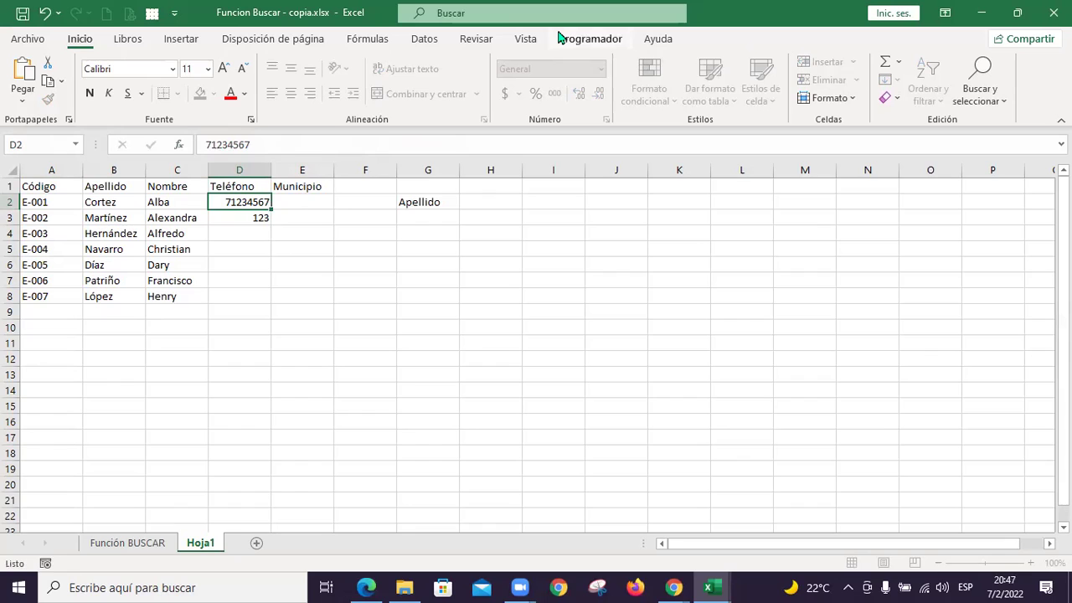
text(7)
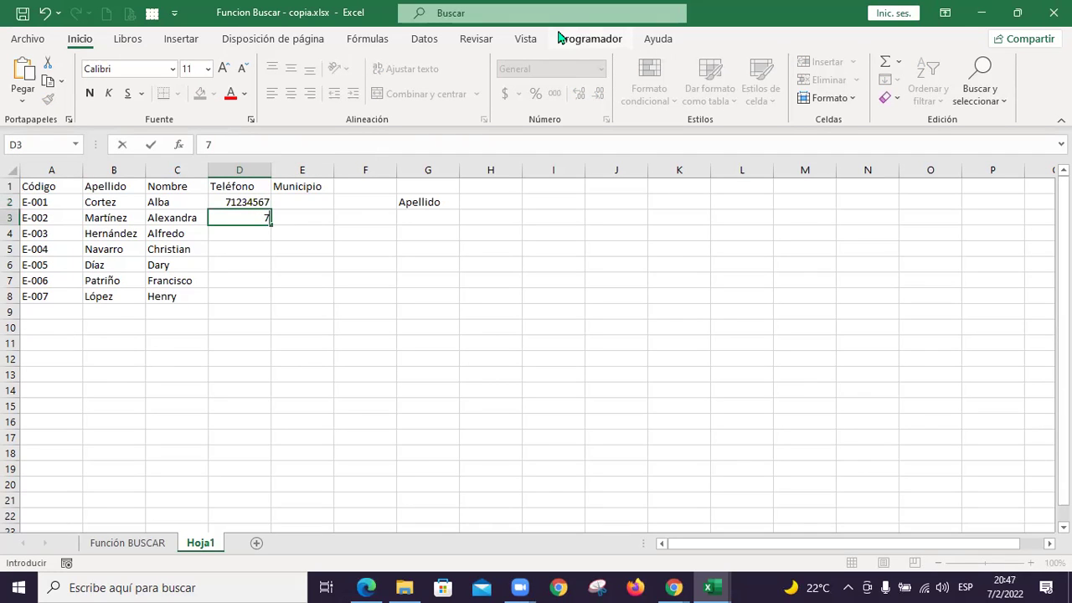
text(1234567)
key(Return)
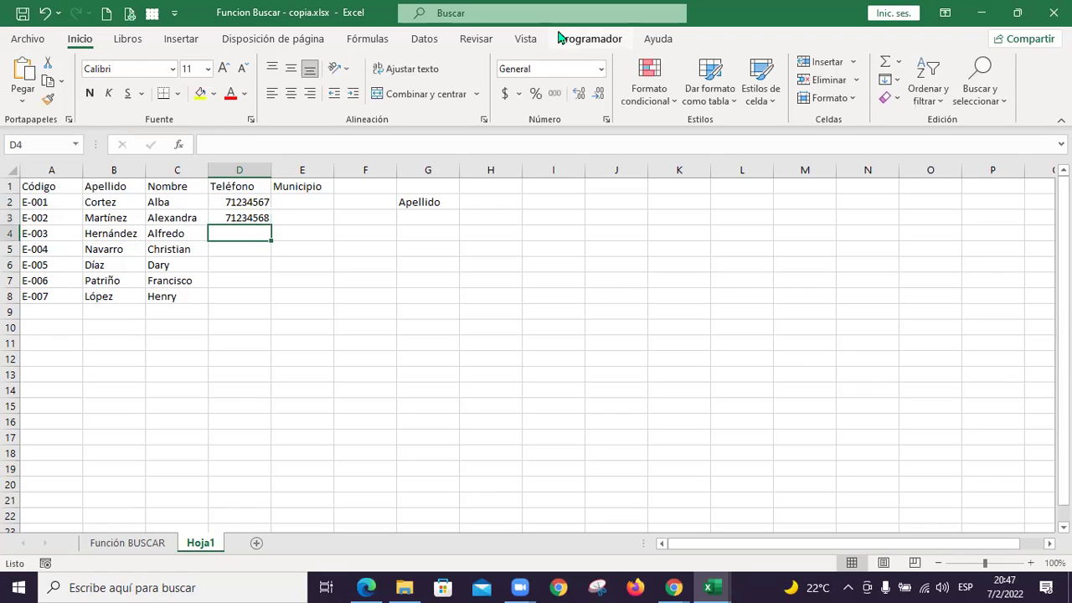
drag(242, 203, 266, 301)
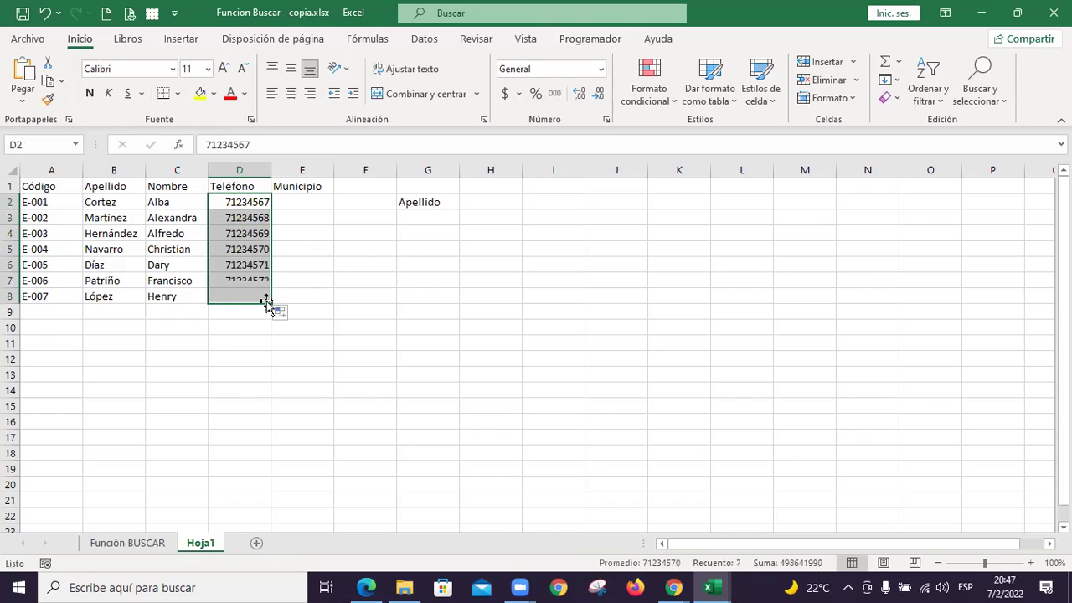
click(294, 204)
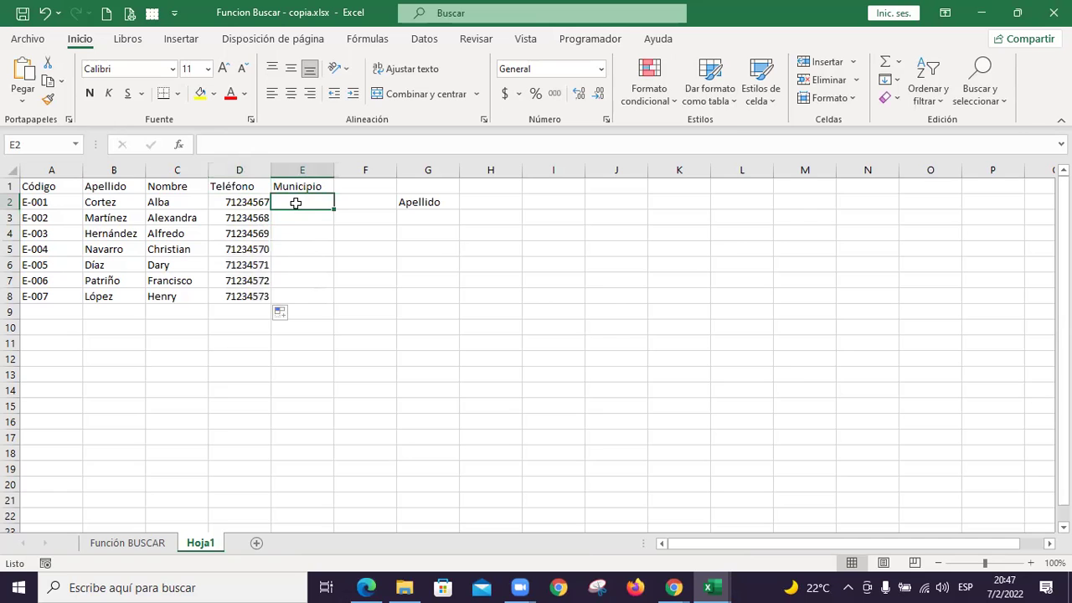
Enter San Salvador, Soyapango and Santa Tecla in E2:E4
key(alt+Tab)
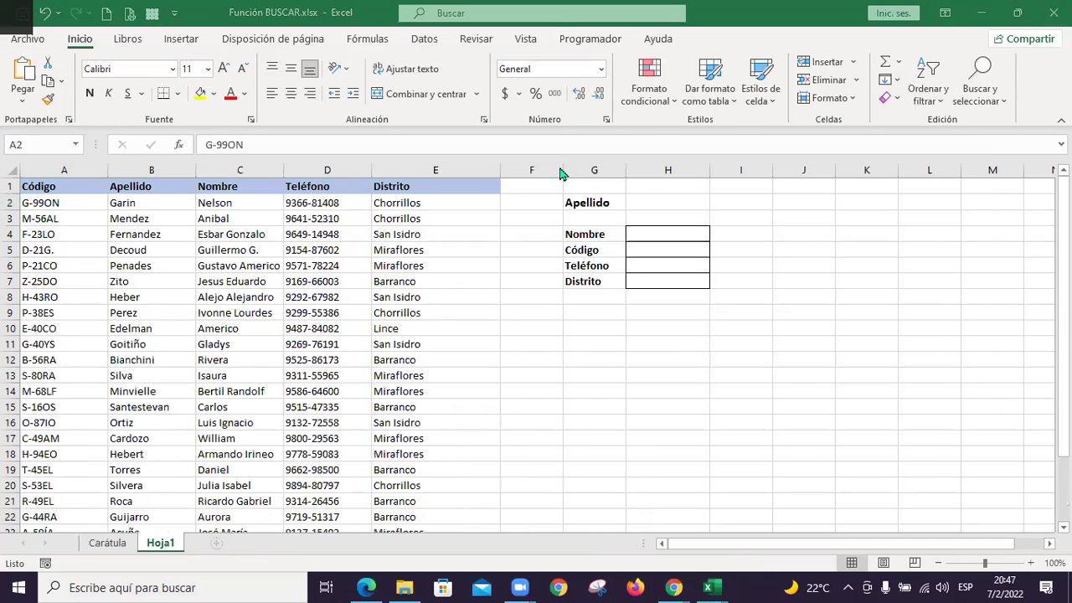
key(alt+Tab)
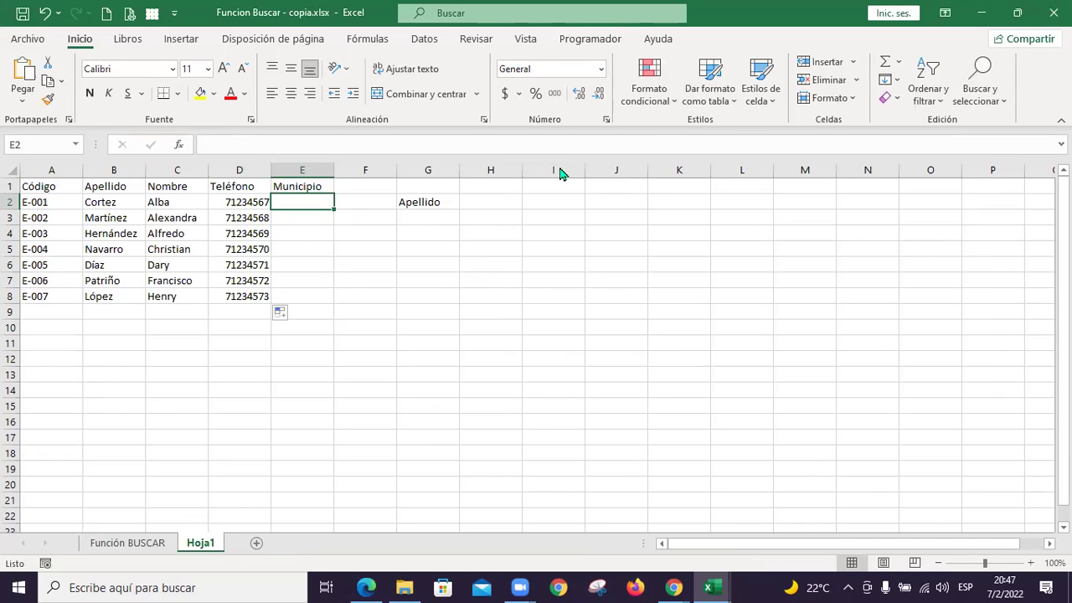
text(San Salvad)
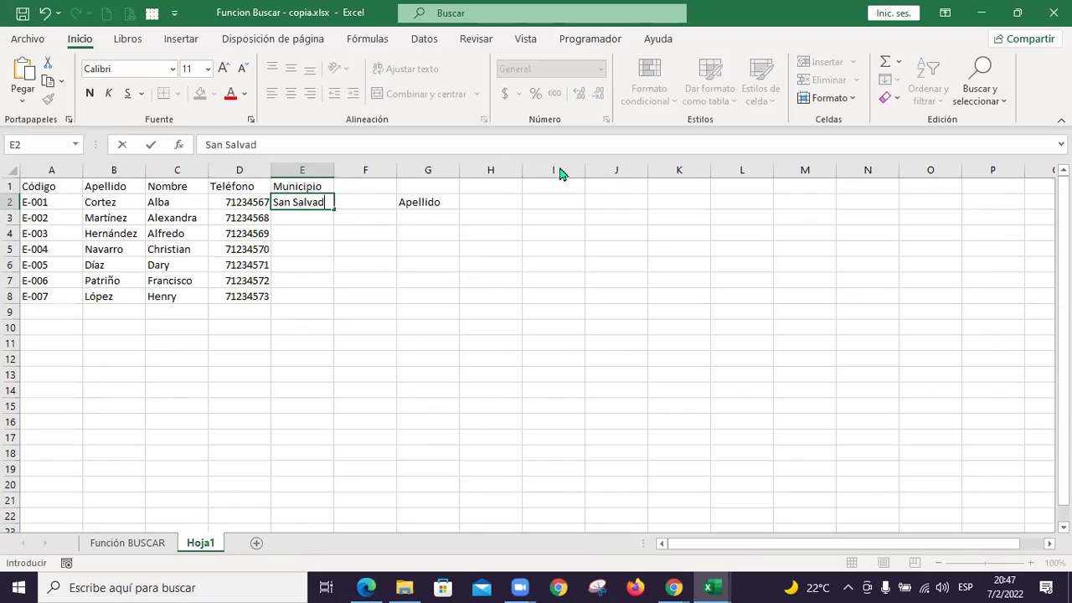
text(or)
key(Return)
text(Soyapagnp)
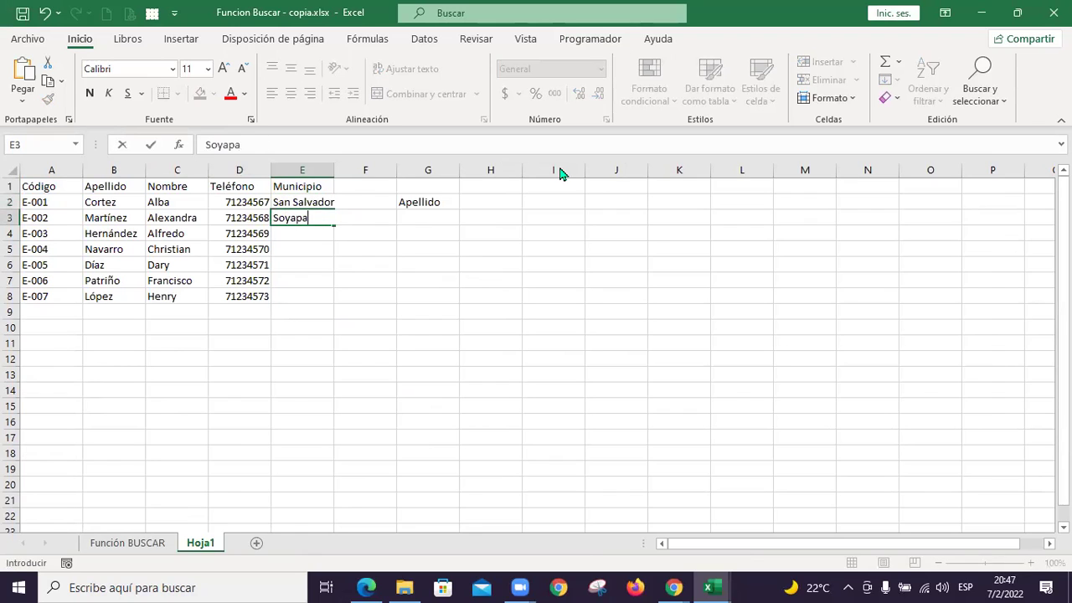
key(BackSpace)
key(BackSpace)
key(BackSpace)
text(ngo)
key(Return)
text(Santa )
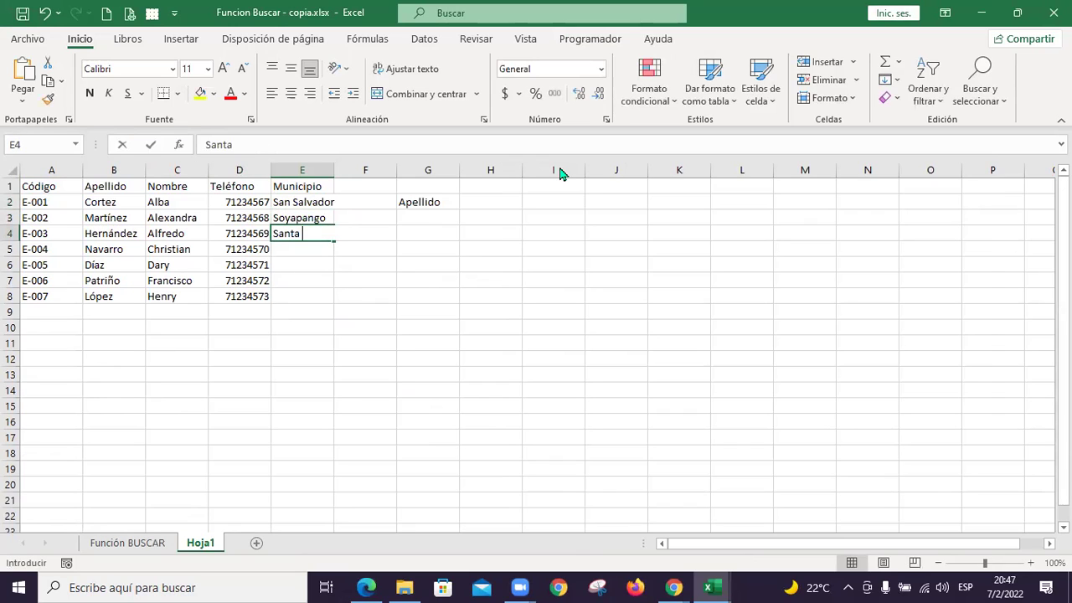
text(Tecla)
key(Return)
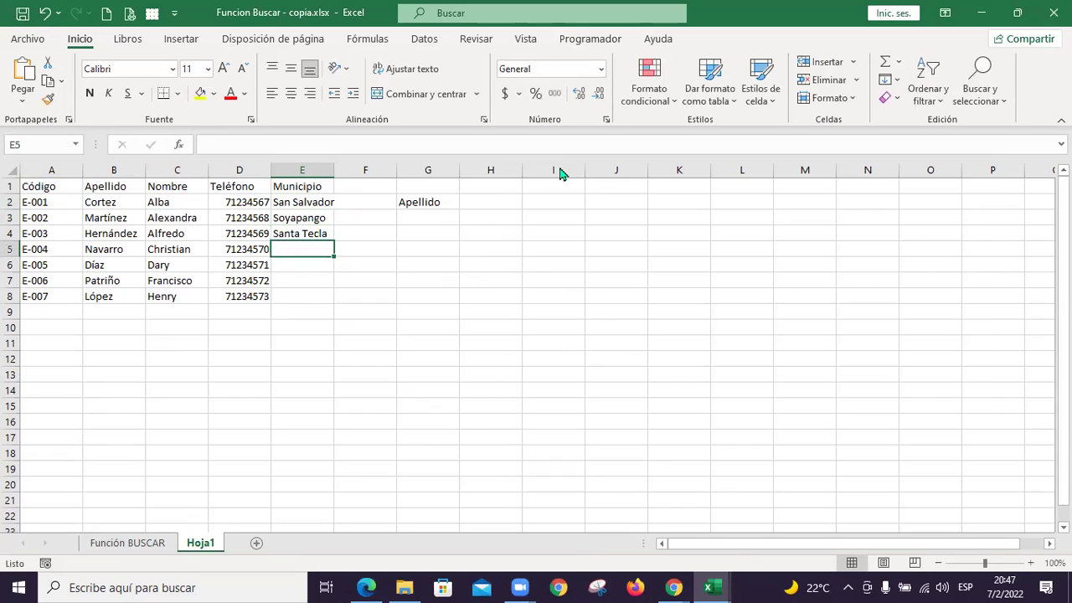
Autofit column E and add San Salvador, Mejicanos, Zacamil and San Salvador in E5:E8
double_click(335, 176)
text(San Salvador)
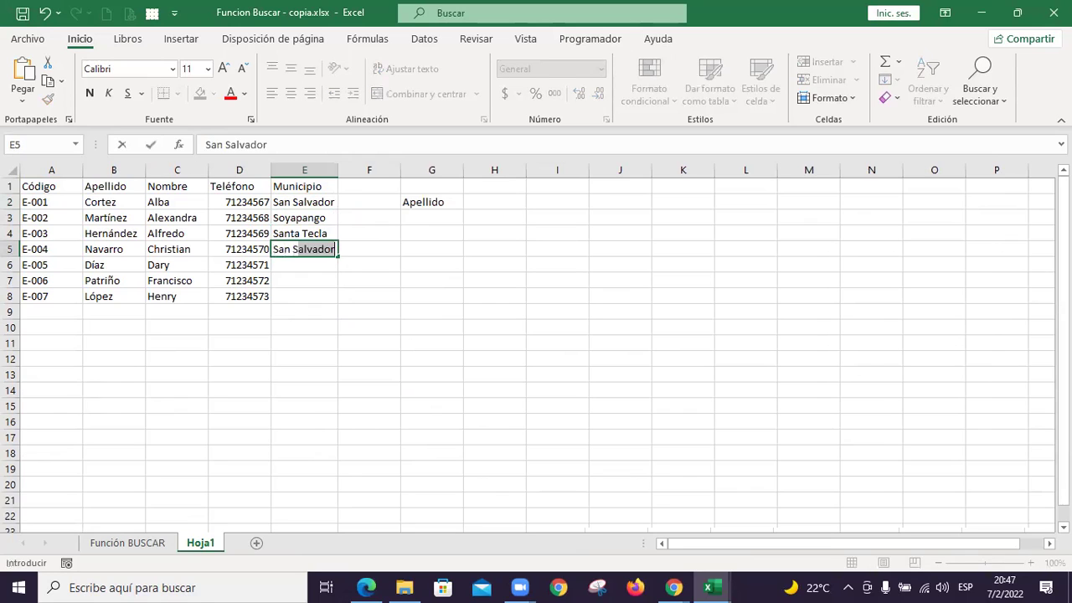
key(Return)
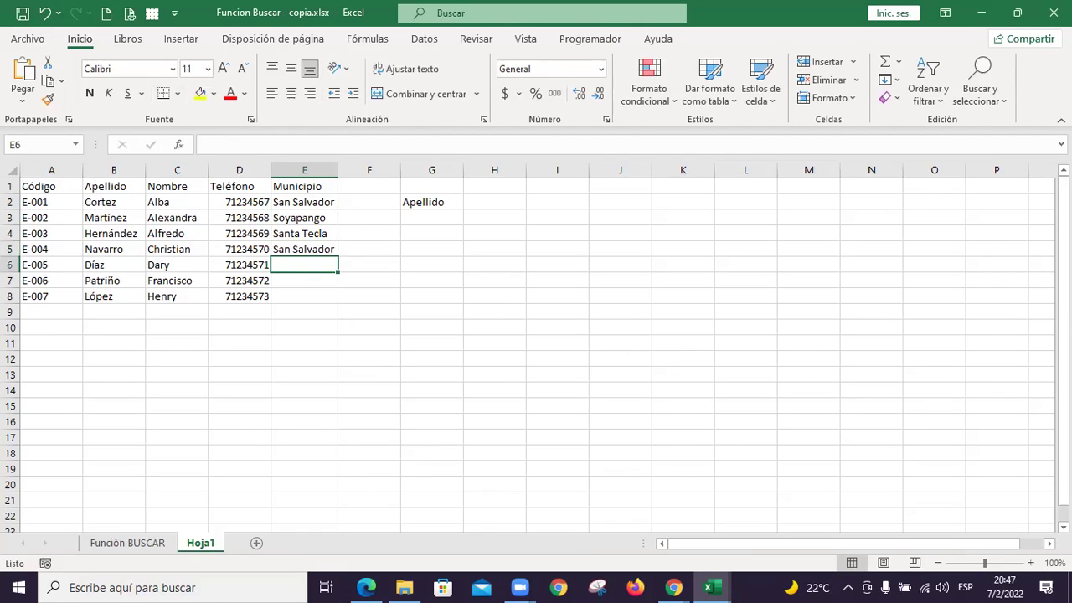
text(Mejicanos)
key(Return)
text(Zacamil)
key(Return)
text(San)
key(Return)
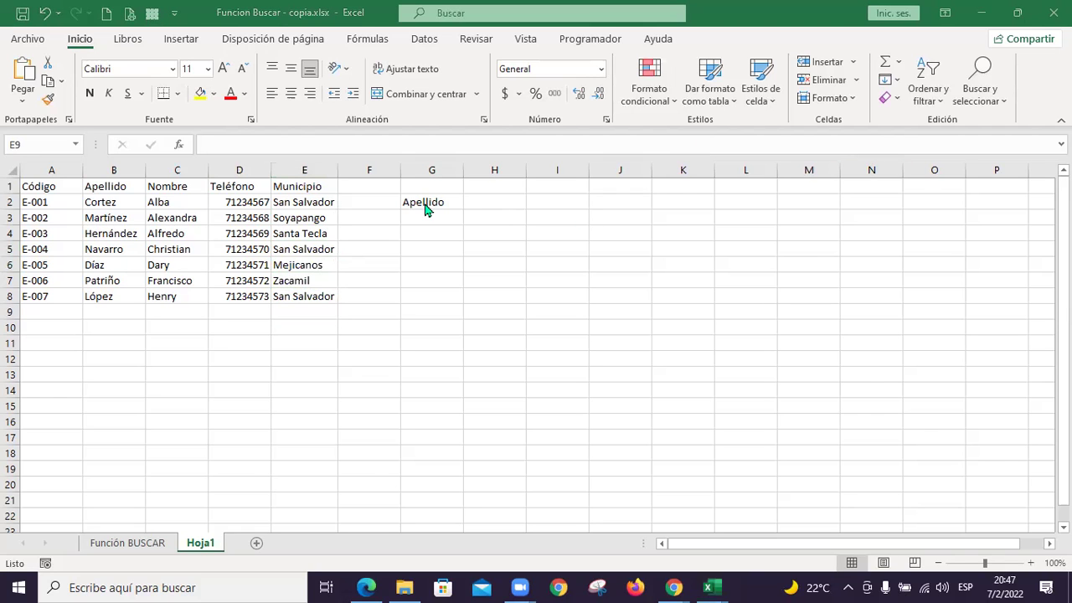
Enter the labels Nombre and Código in G4 and G5, checking the reference workbook
click(481, 202)
key(alt+Tab)
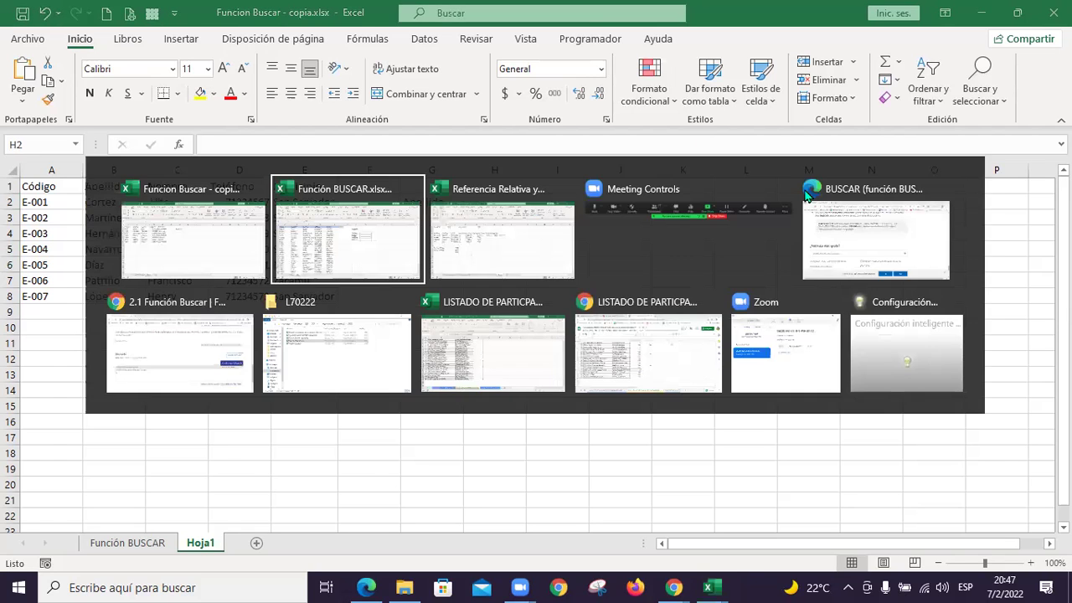
key(alt+Tab)
key(Left)
key(Left)
key(Down)
key(Right)
key(alt+Tab)
key(alt+Tab)
key(Down)
text(Nombre)
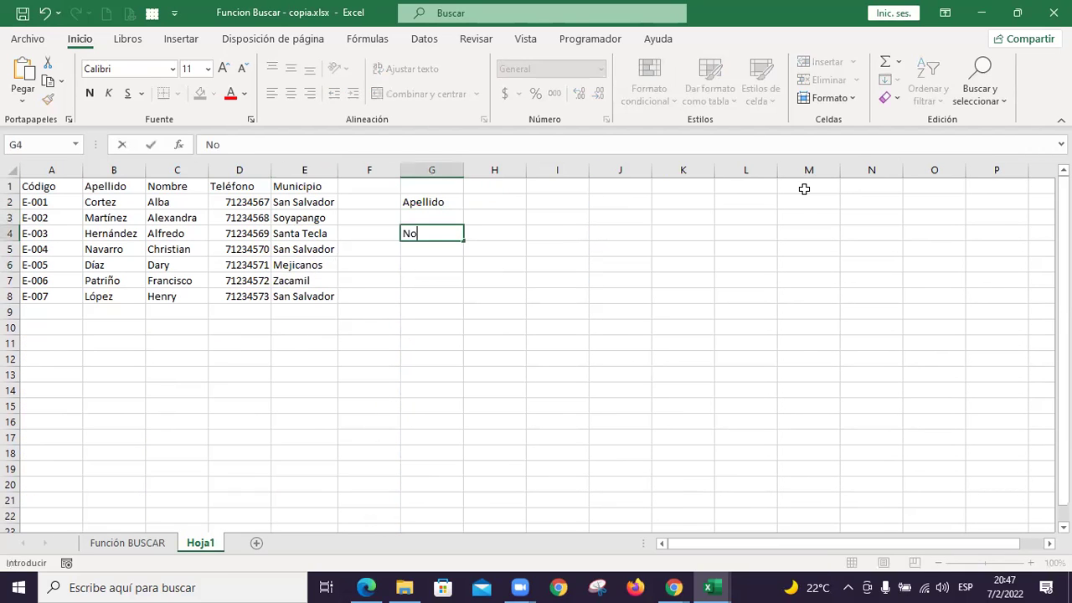
key(Return)
key(alt+Tab)
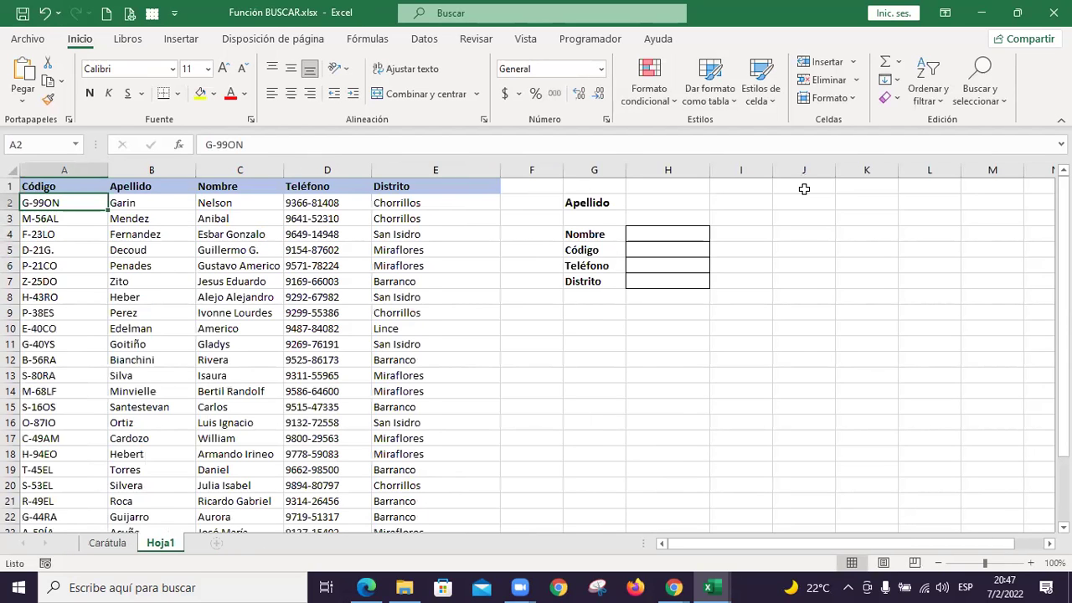
key(alt+Tab)
text(Código)
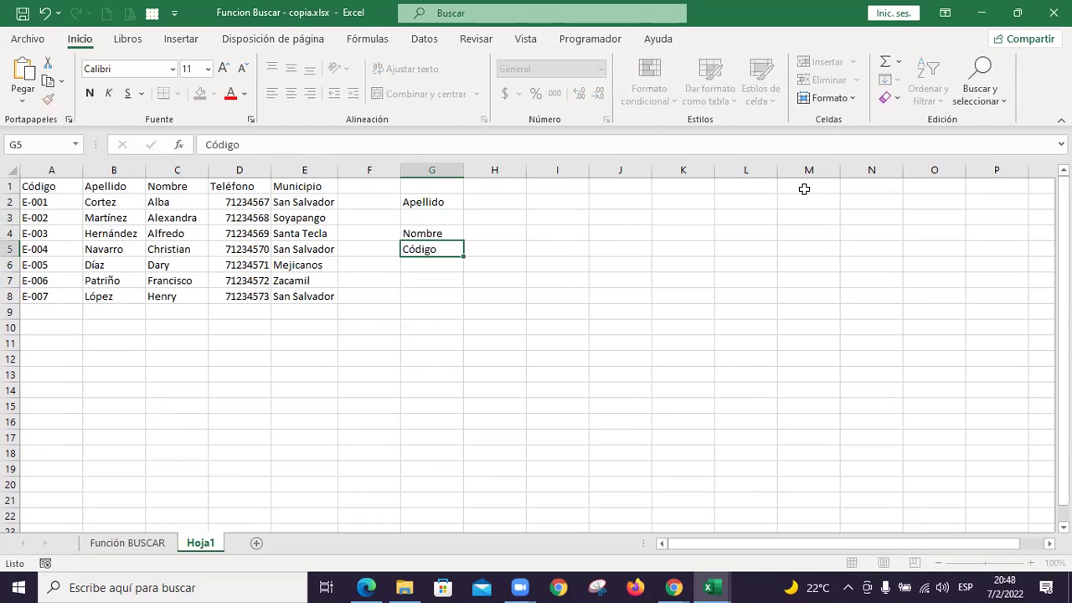
key(Return)
Add the labels Teléfono and Municipio in G6 and G7
key(alt+Tab)
key(alt+Tab)
text(Teléfono)
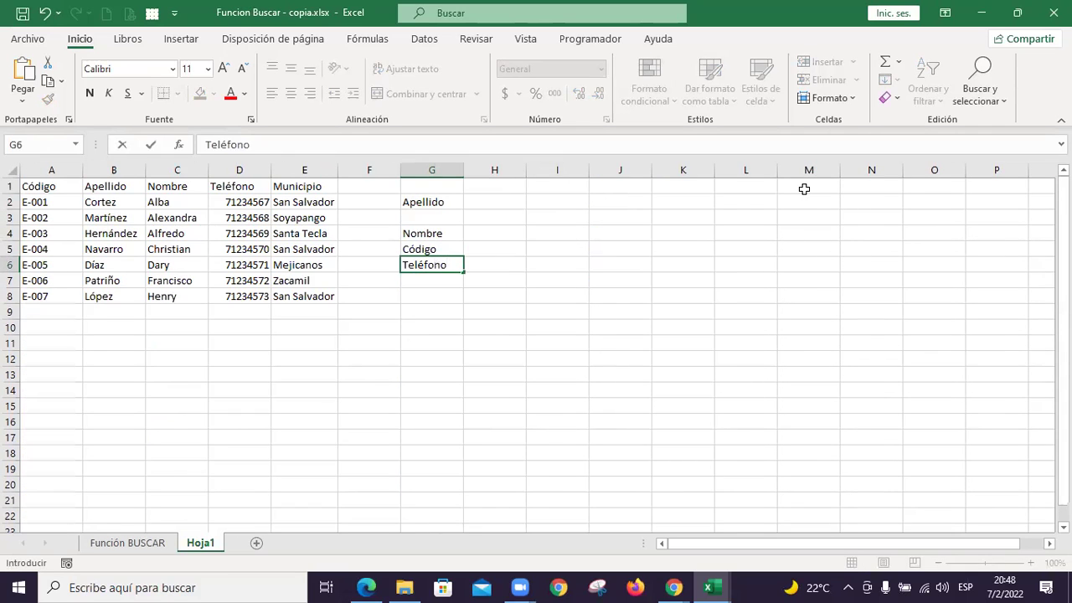
key(Return)
text(Munic)
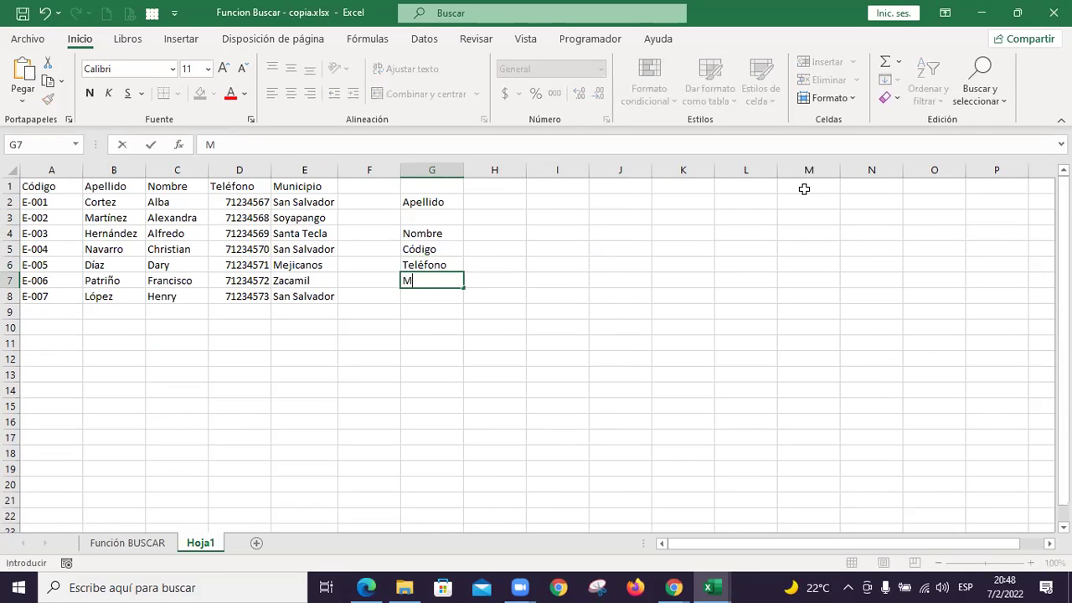
text(ipio)
key(Return)
Select the result cells H4:H7
key(Up)
key(Right)
key(Up)
key(Up)
key(Up)
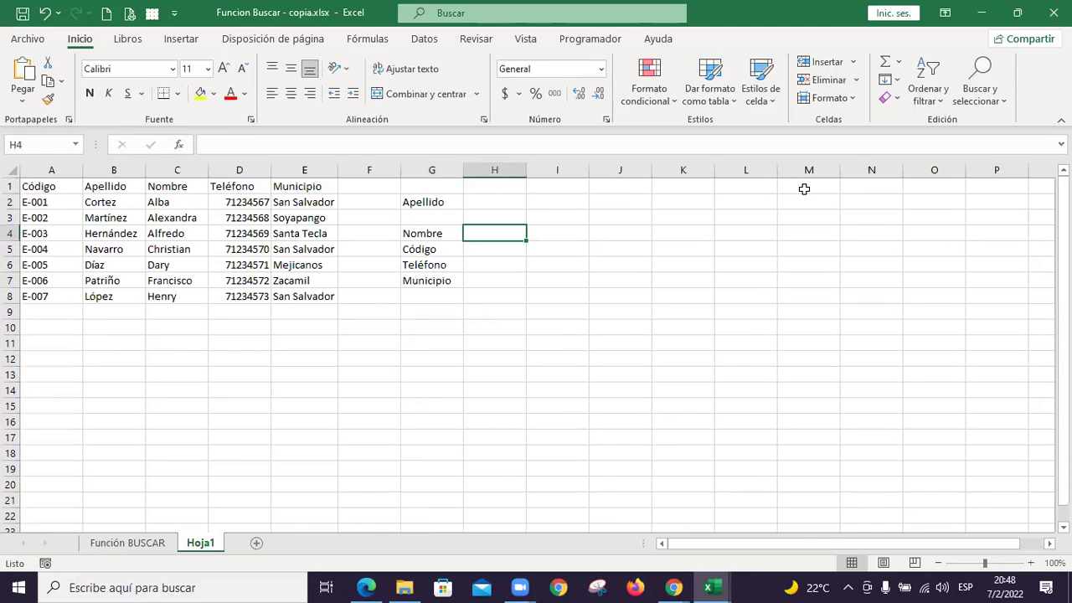
key(shift+Down)
key(shift+Down)
key(shift+Down)
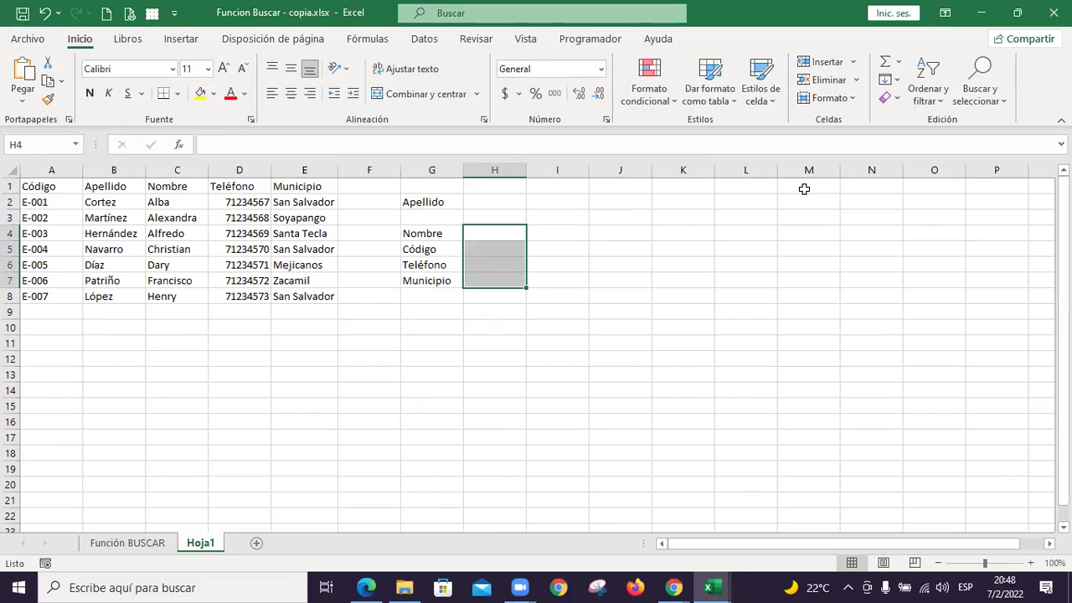
Apply all borders to the result cells H4:H7
click(177, 95)
click(238, 250)
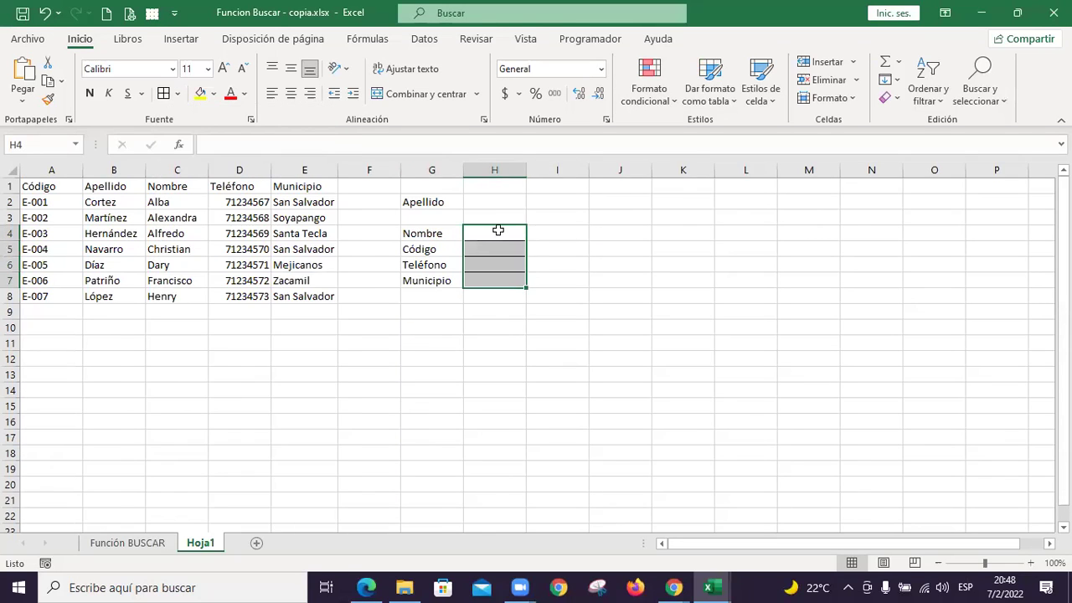
click(493, 202)
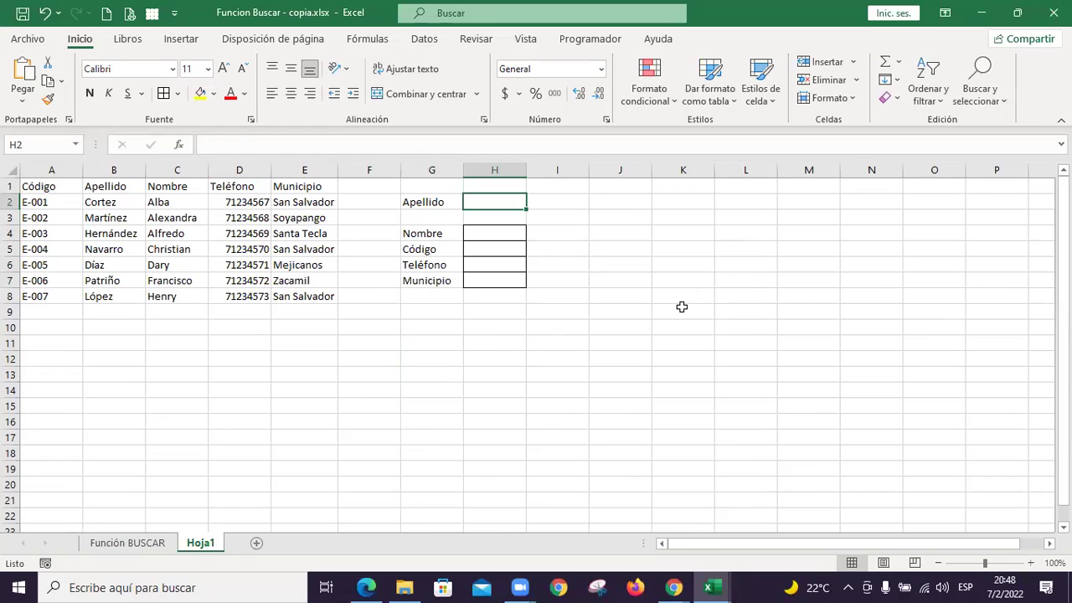
click(503, 239)
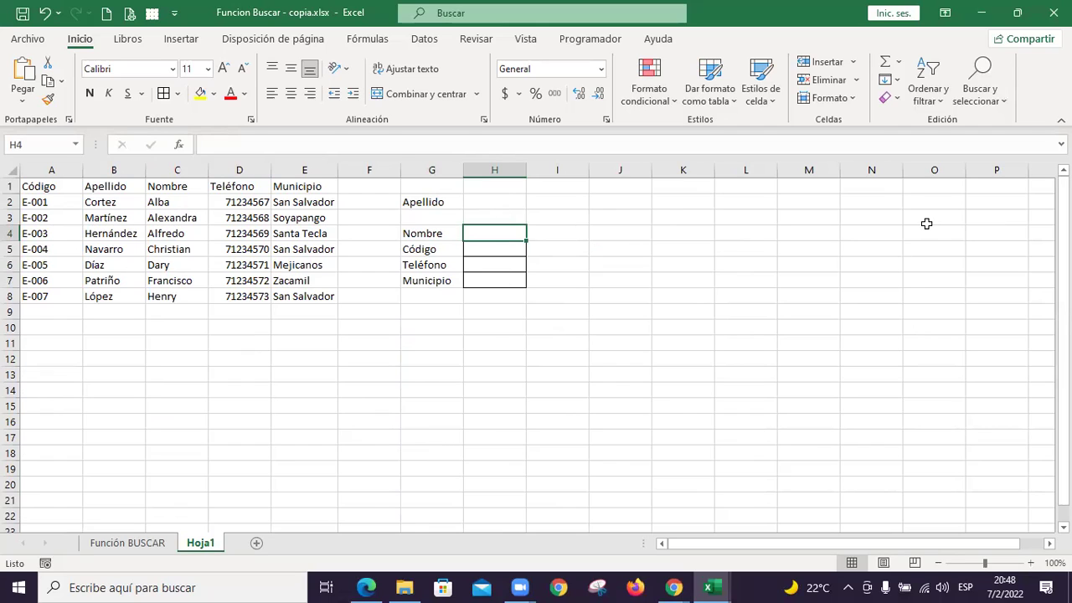
Type Cortez into H2 as the surname to look up
key(Up)
key(Up)
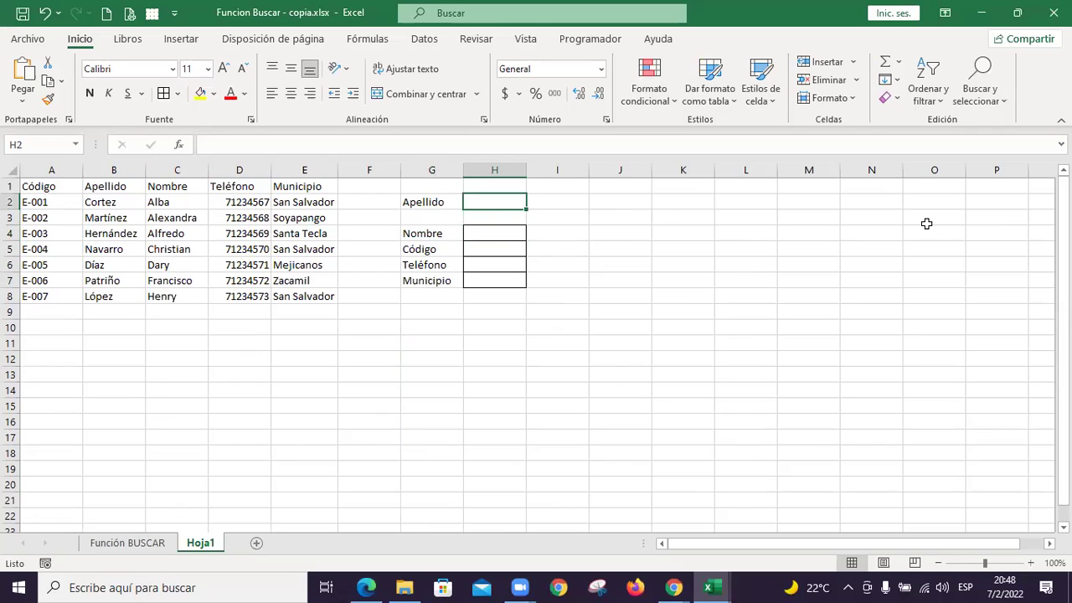
text(Cortez)
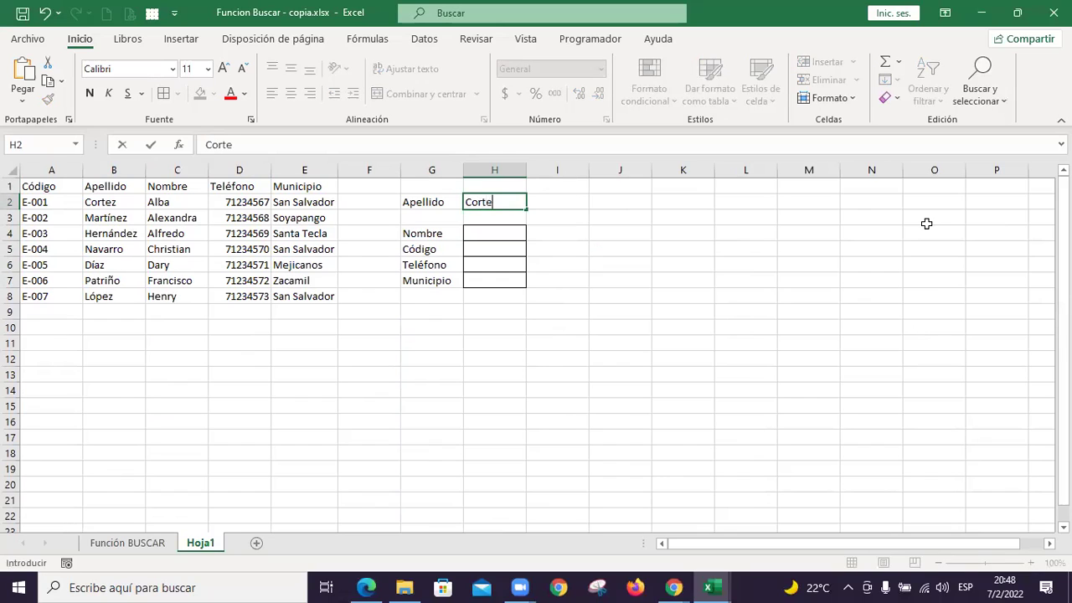
key(Return)
key(Down)
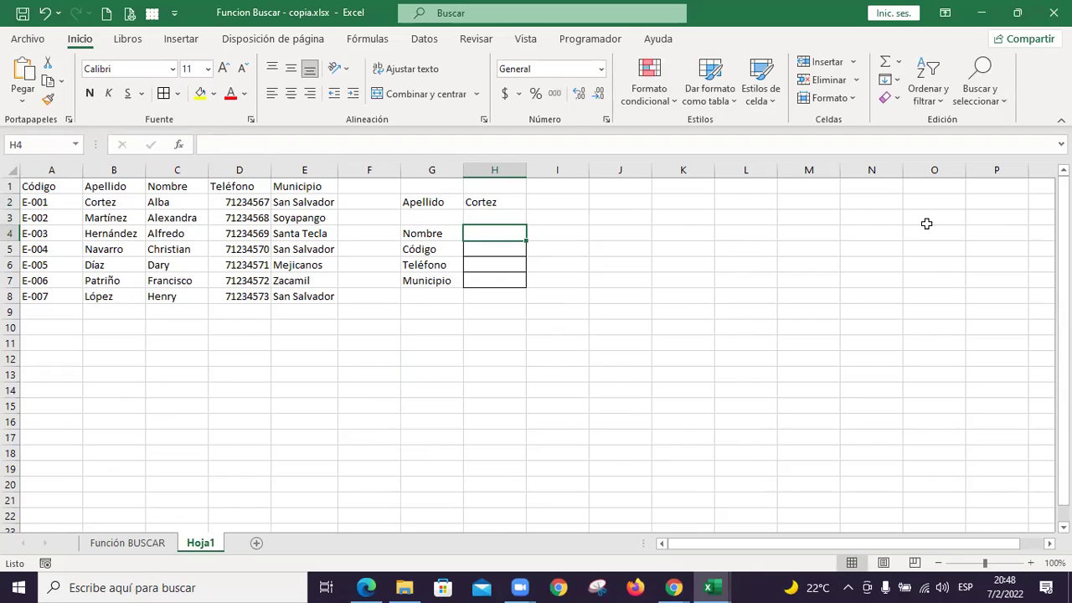
Enter +BUSCAR(H2;B2:B8;C2:C8) in H4 to return the first name for the surname
text(+bus)
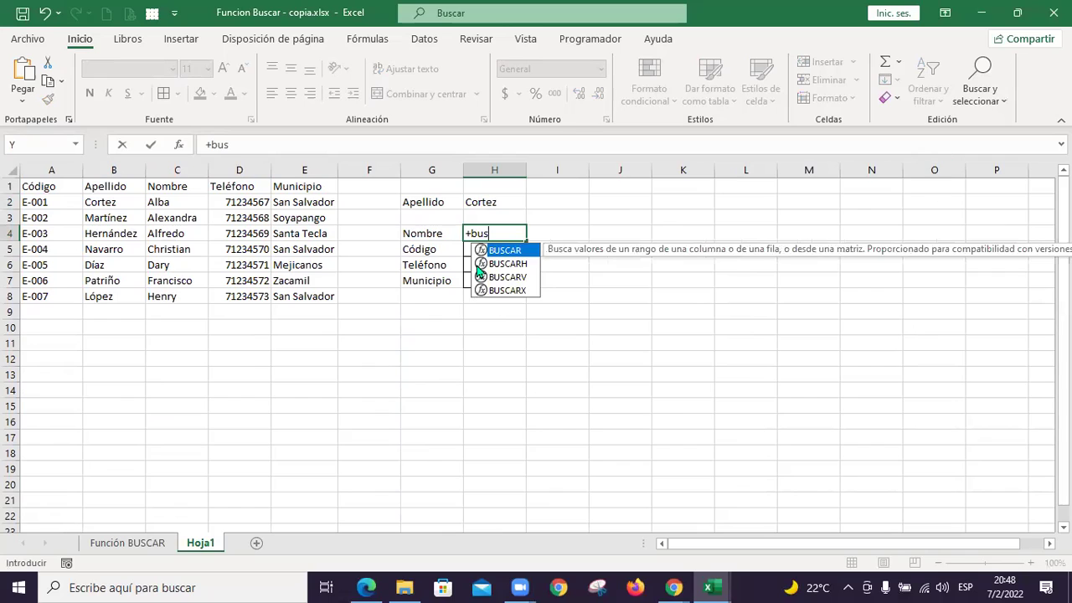
double_click(512, 250)
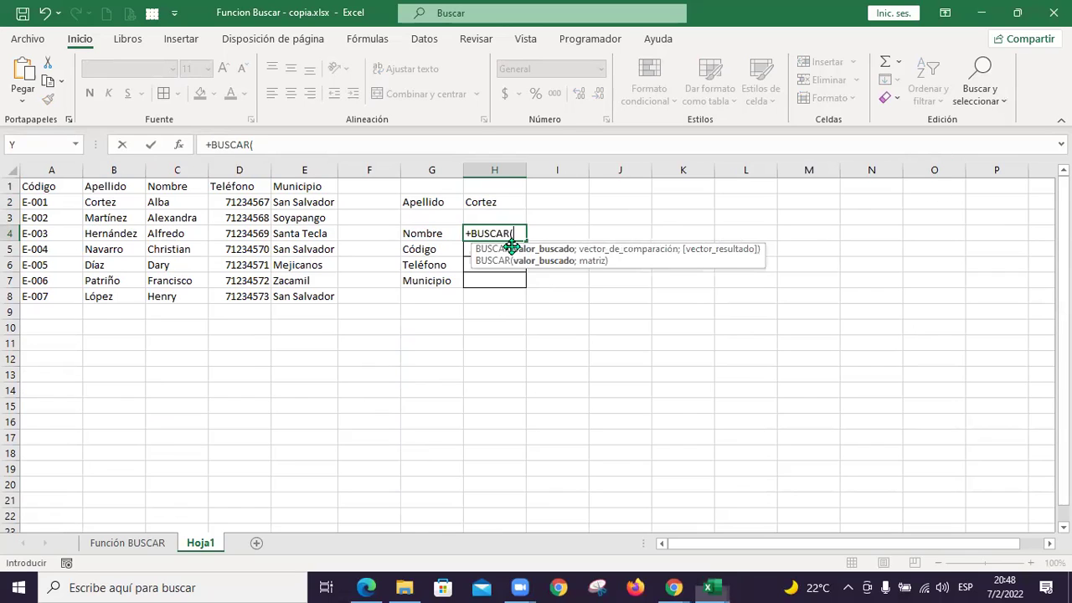
click(508, 203)
text(;)
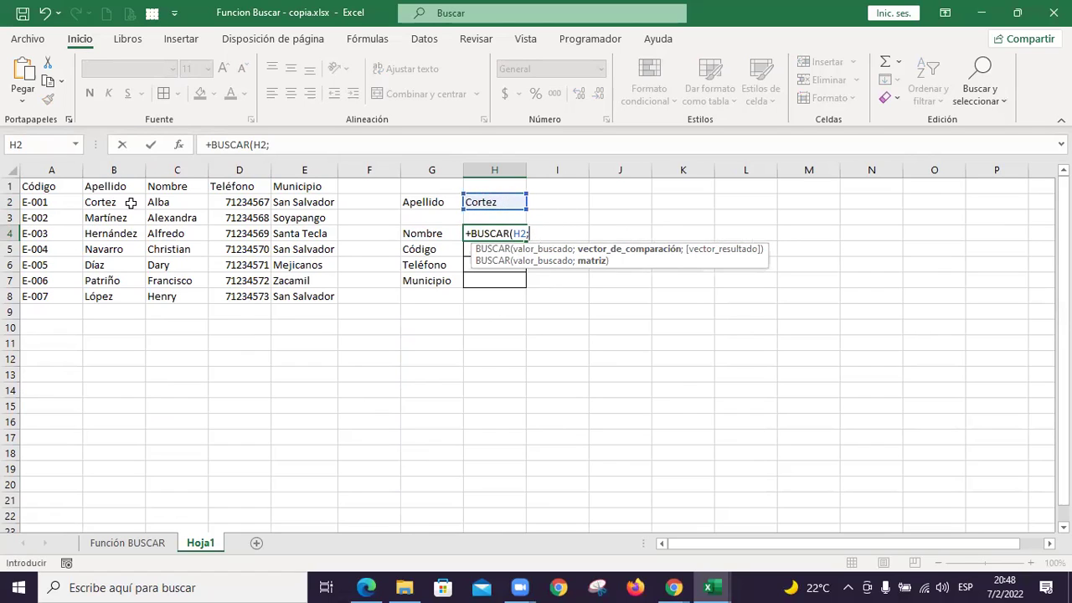
drag(120, 202, 126, 293)
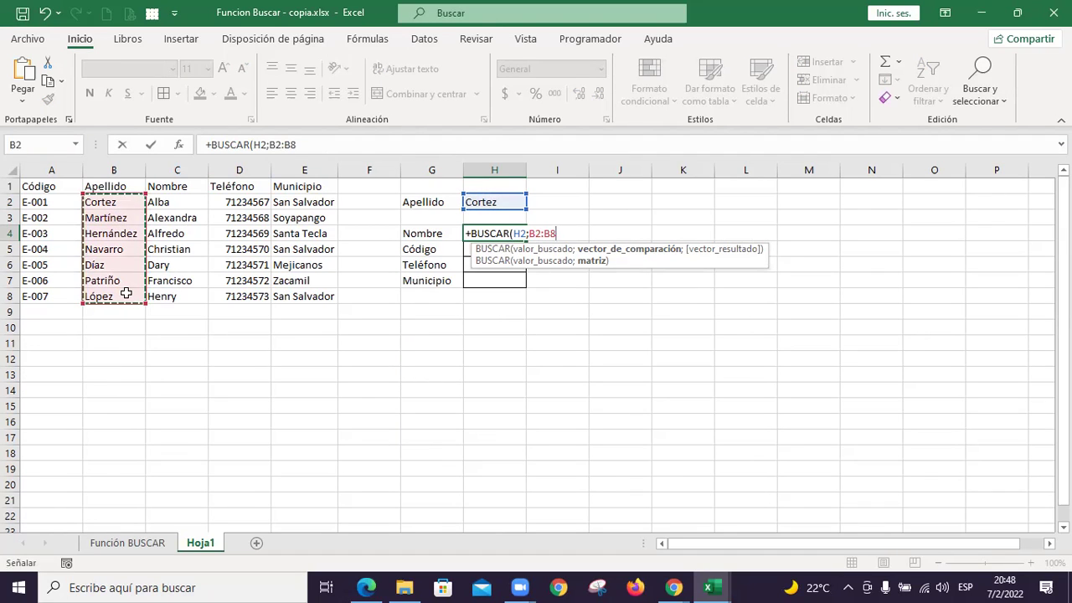
text(;)
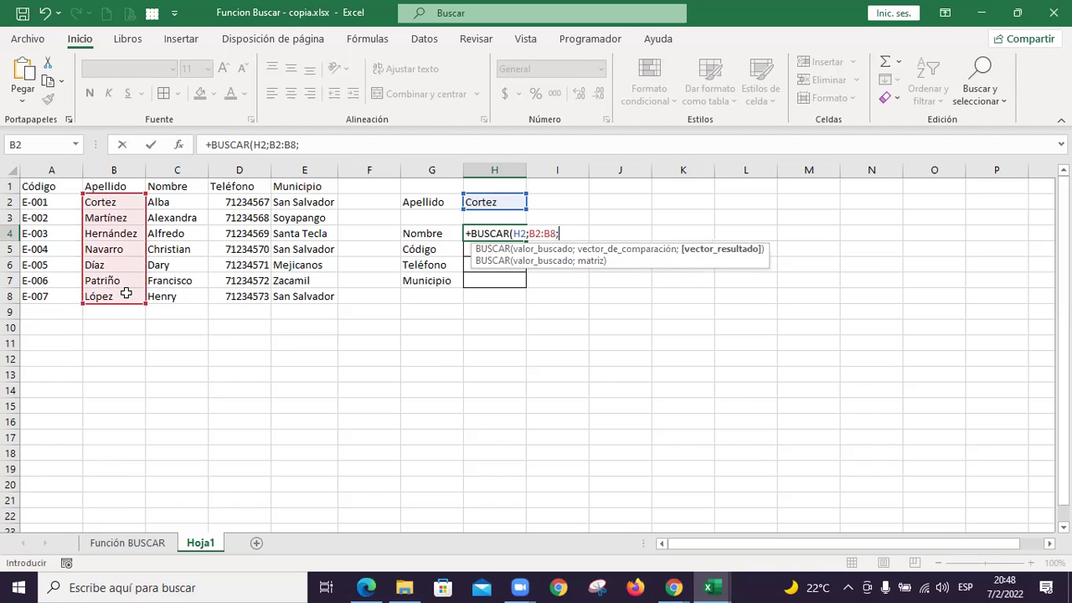
click(184, 201)
drag(183, 216, 180, 300)
text())
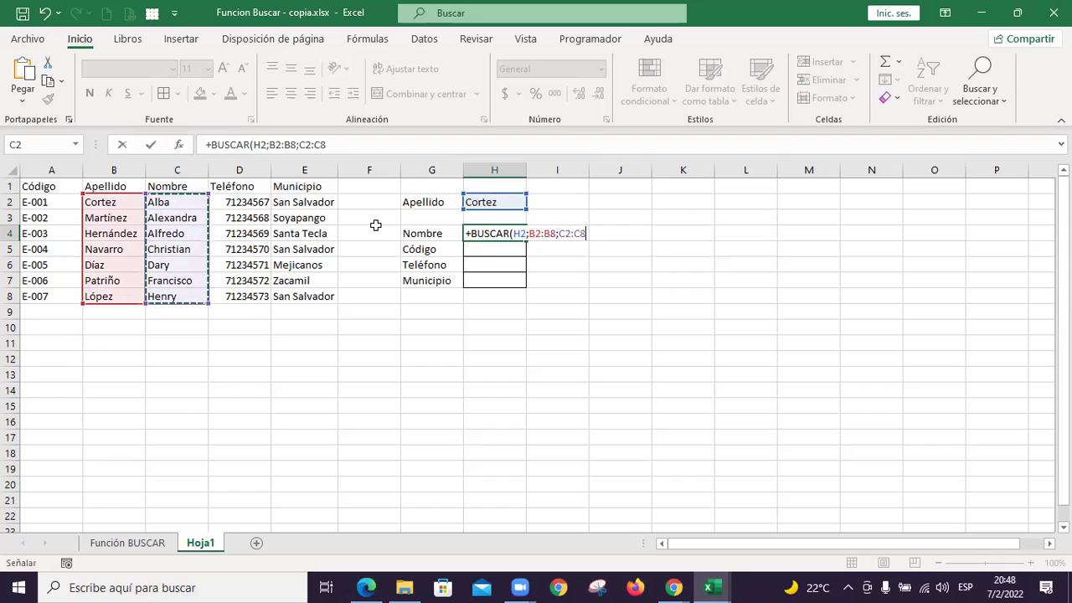
key(Return)
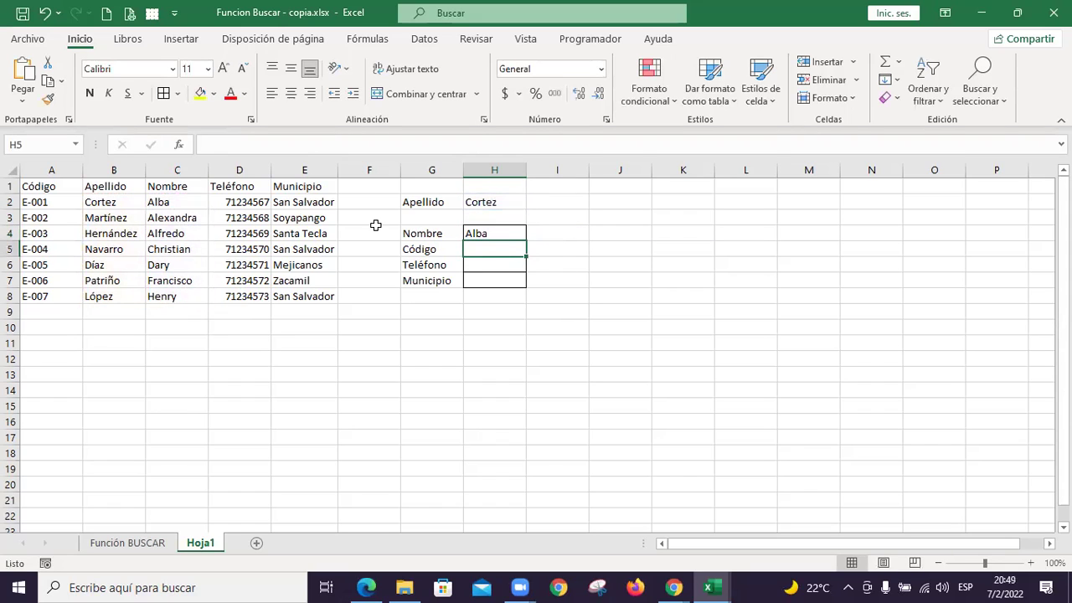
key(Up)
key(Up)
key(Up)
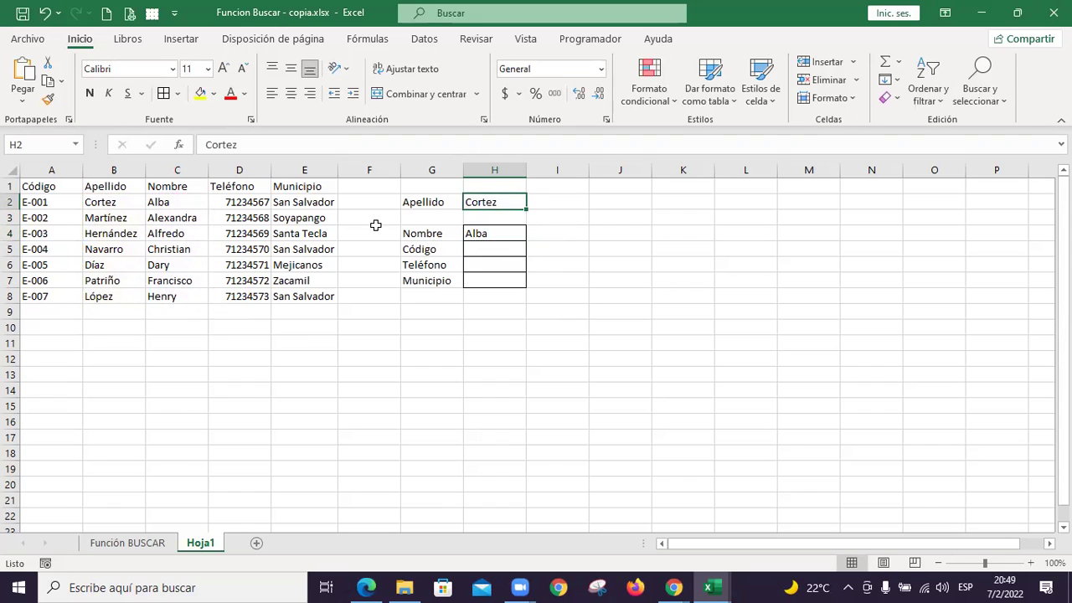
text(Díaz)
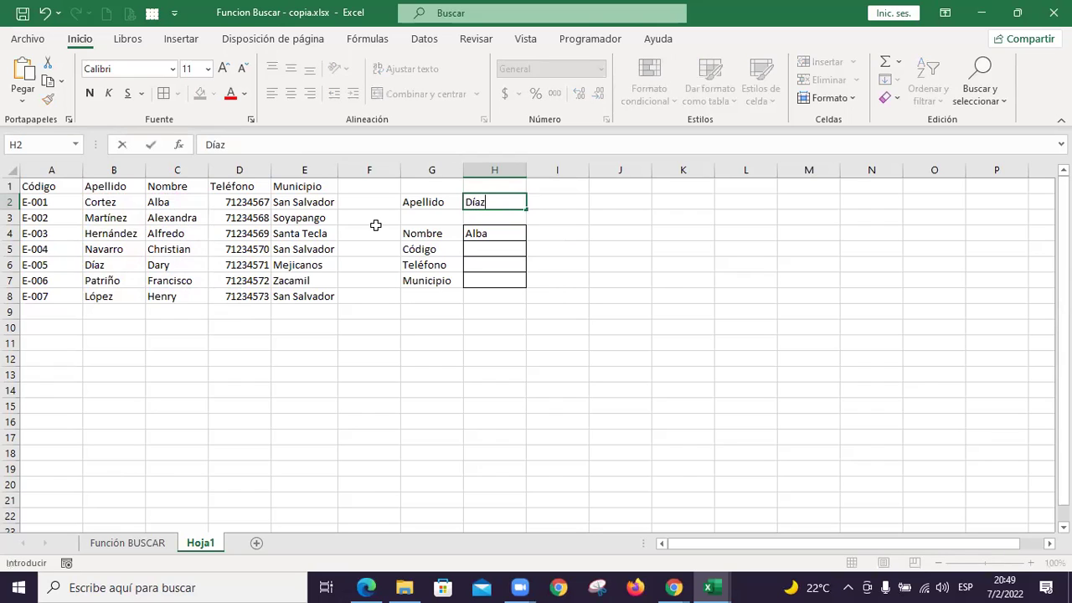
key(Return)
key(Down)
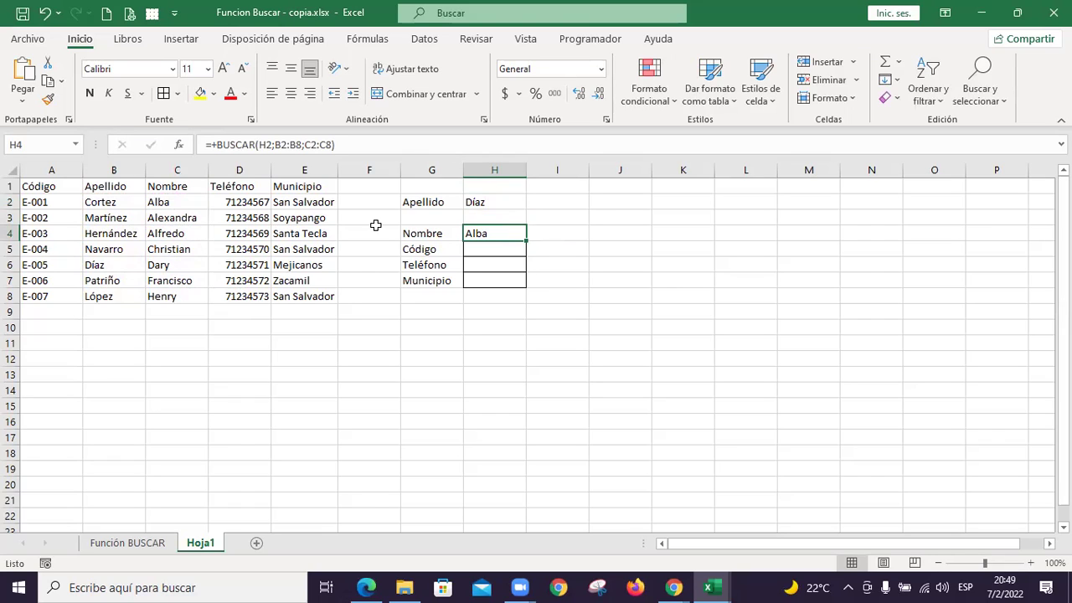
key(Up)
key(Up)
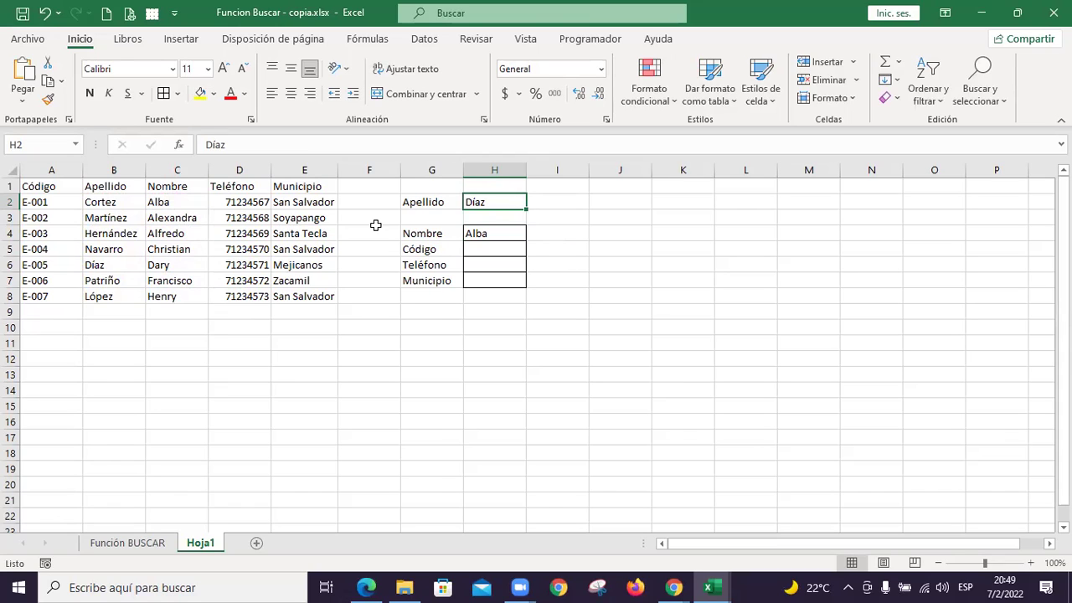
click(103, 219)
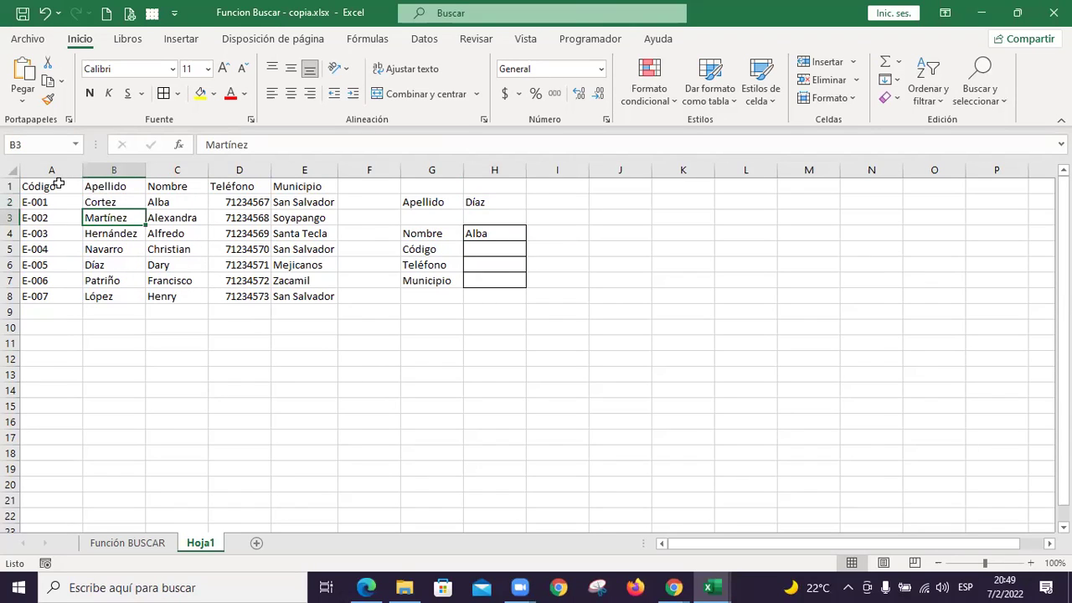
Sort the employee table by the Apellido column from A to Z
click(424, 42)
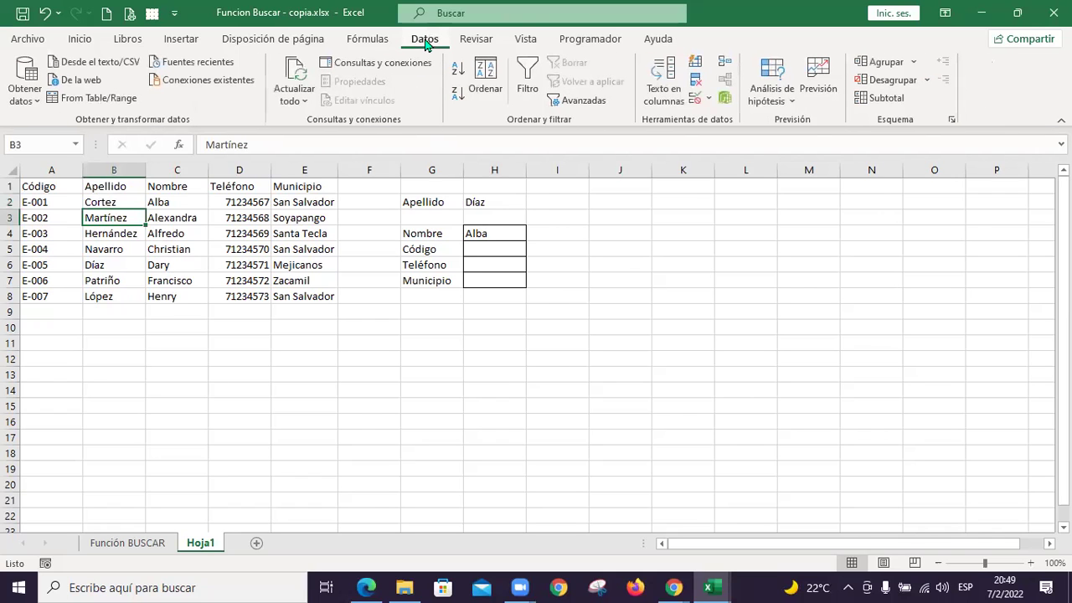
click(490, 81)
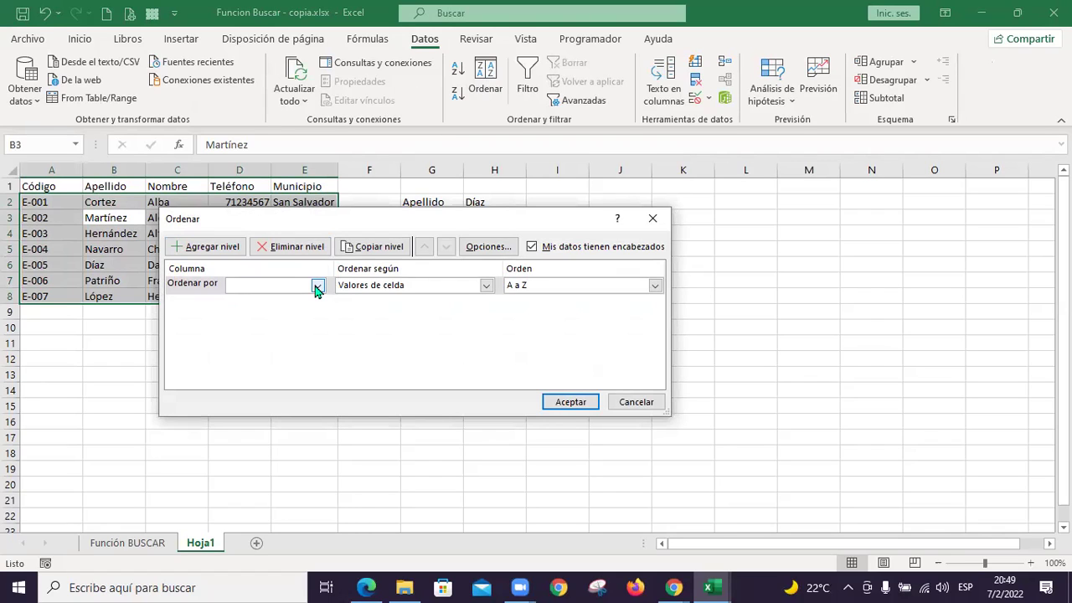
click(317, 287)
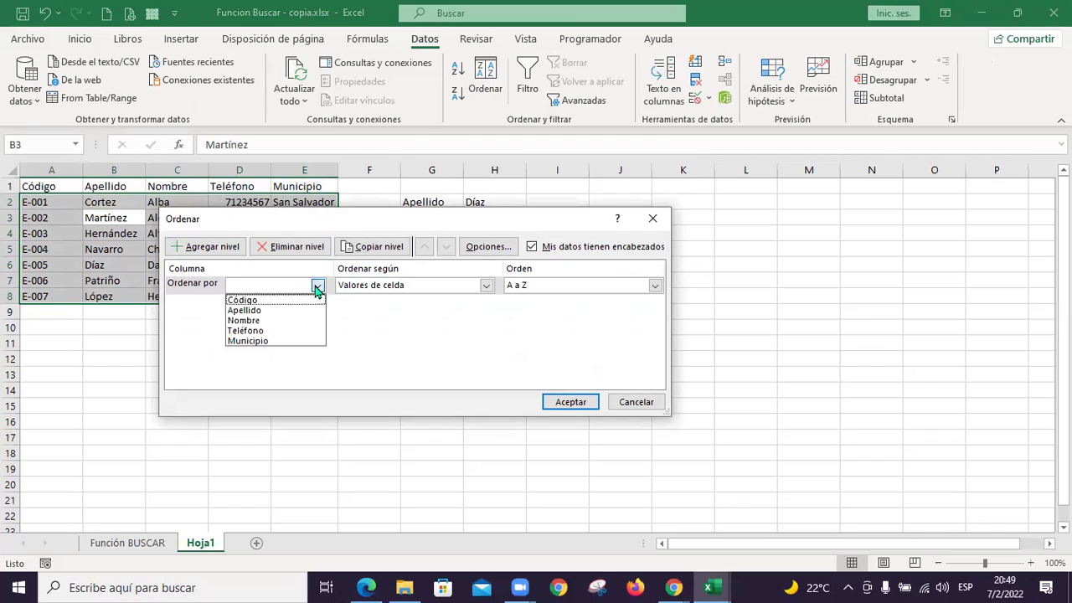
click(263, 310)
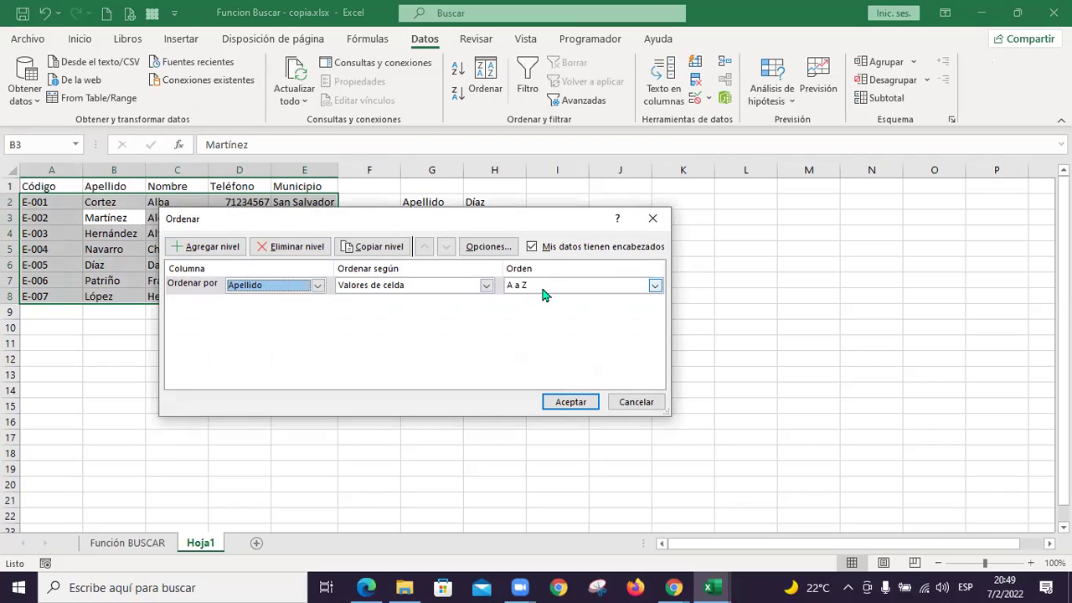
click(570, 404)
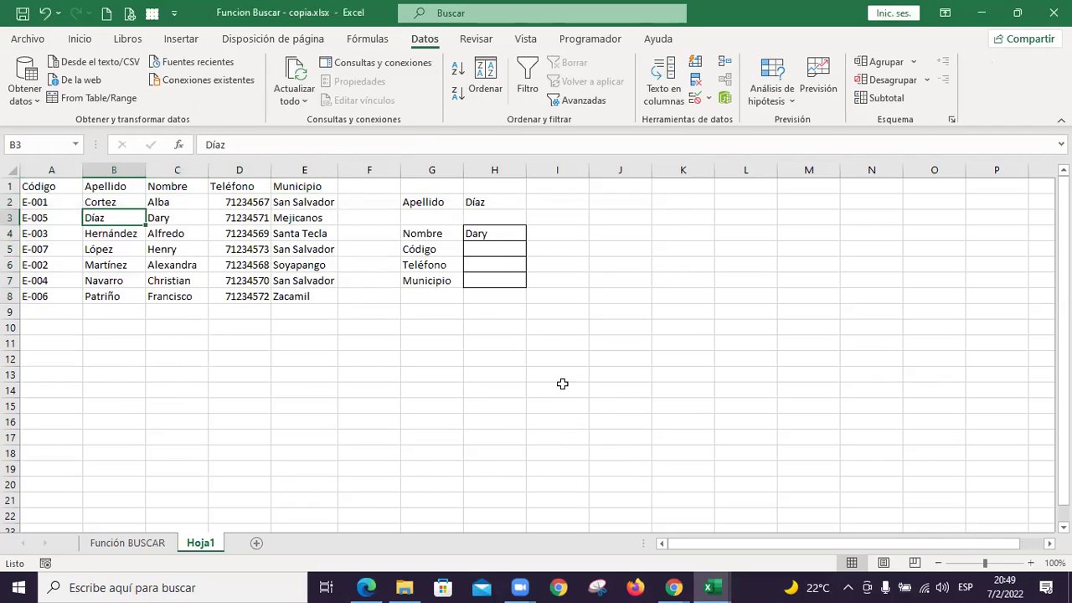
Enter López as the surname to look up in H2
click(500, 199)
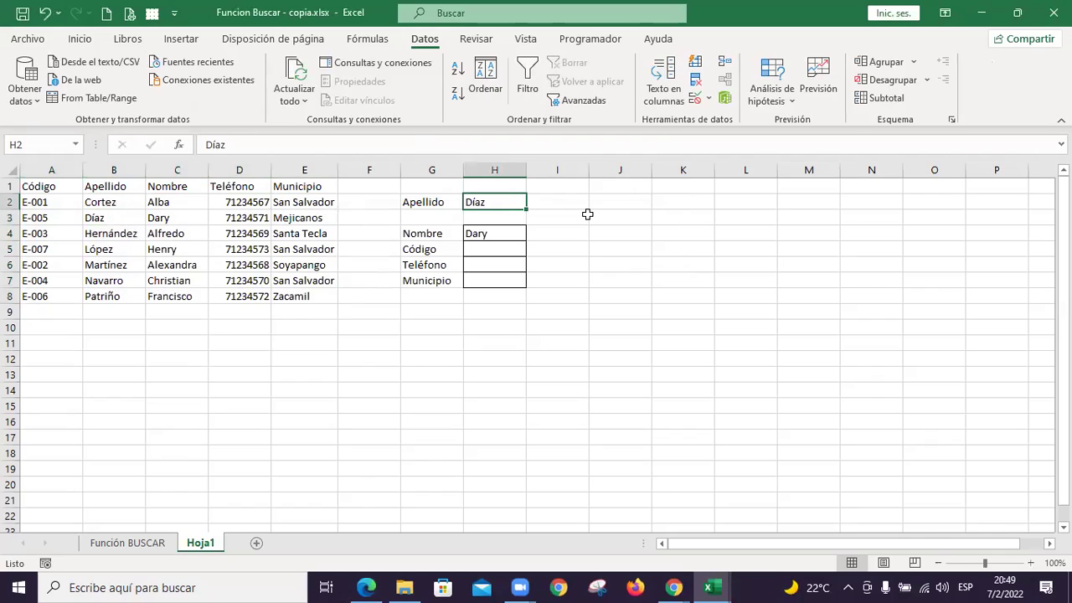
text(López)
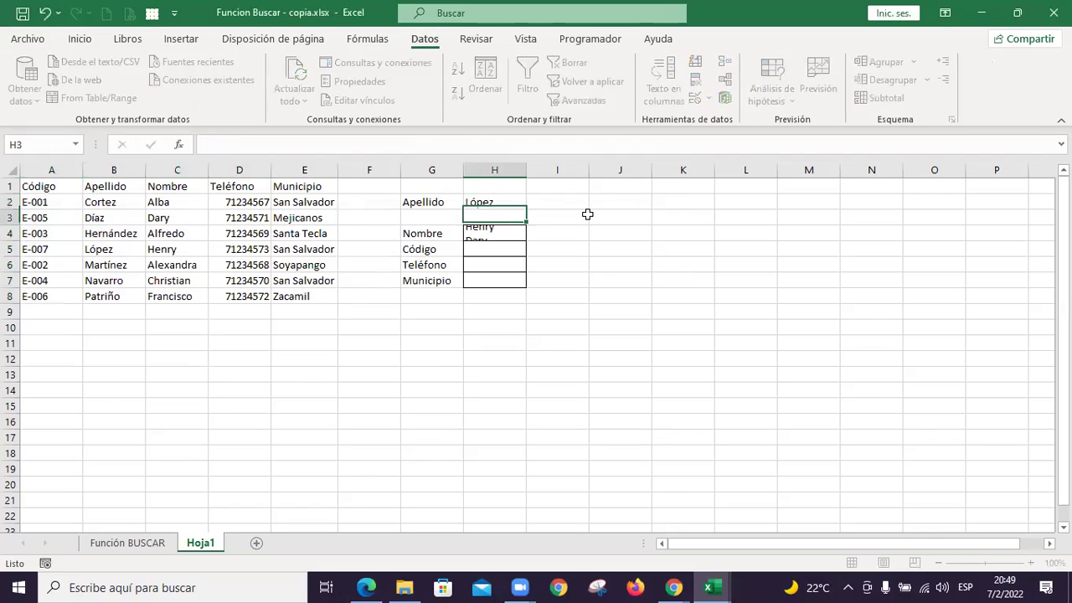
key(Return)
key(Up)
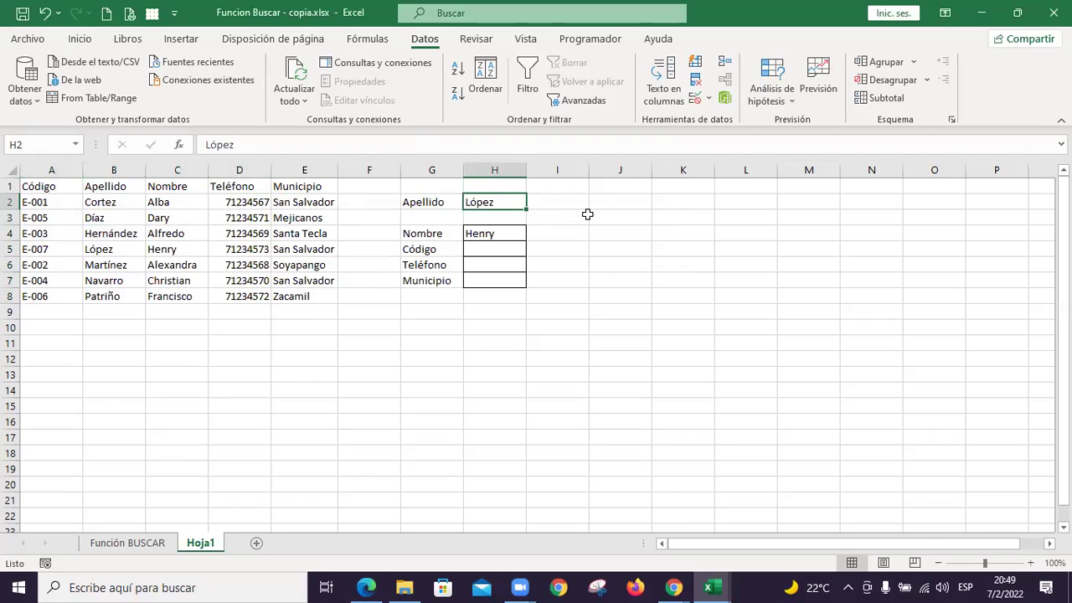
Correct the misspelled surname in B8 from Patriño to Patiño
click(127, 302)
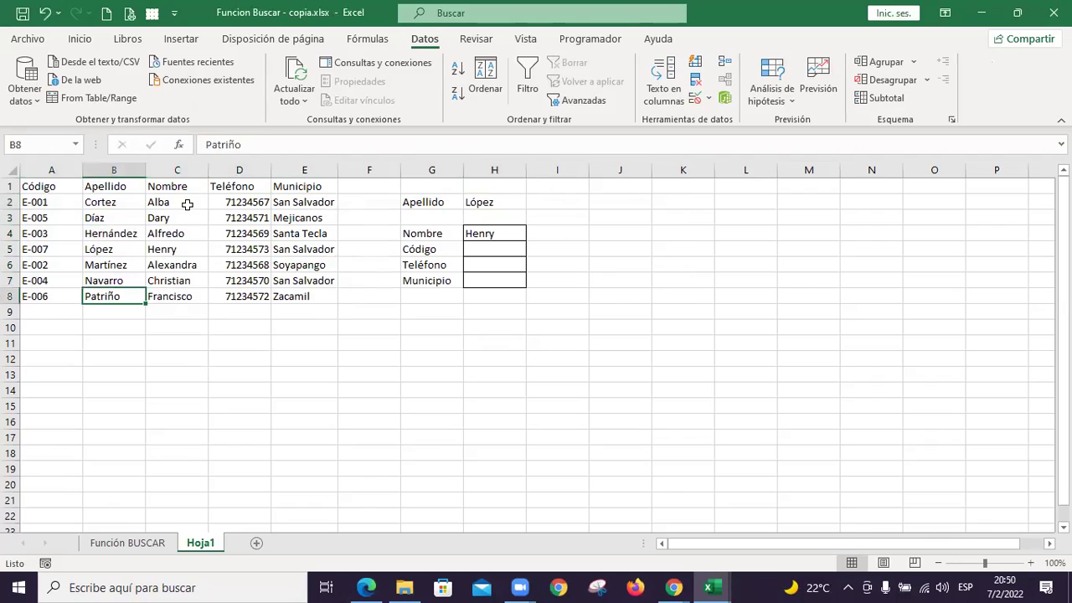
click(222, 145)
key(BackSpace)
key(Return)
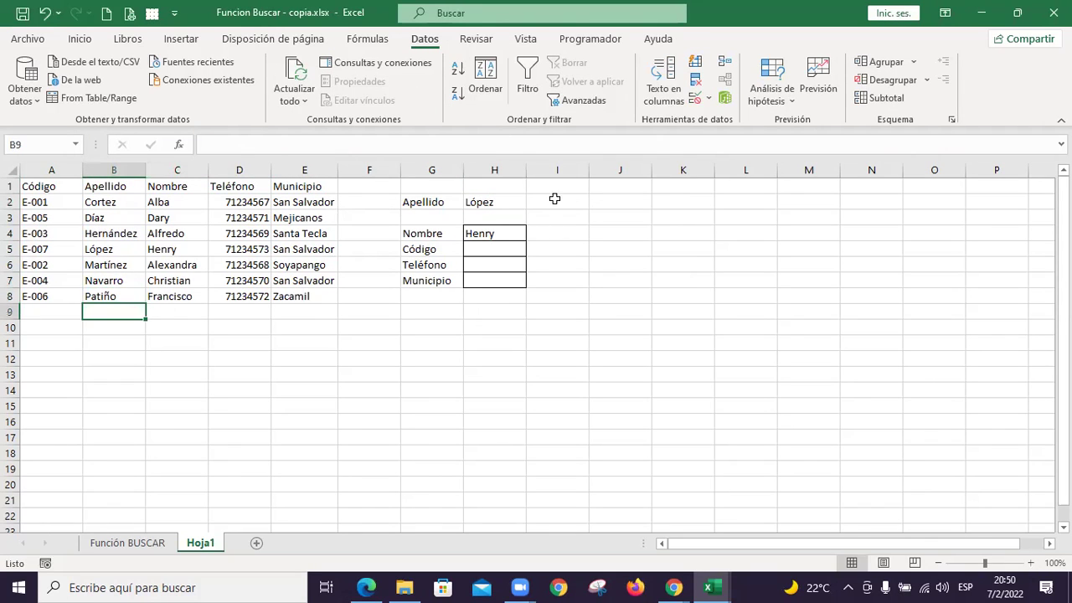
click(502, 204)
text(Patiño)
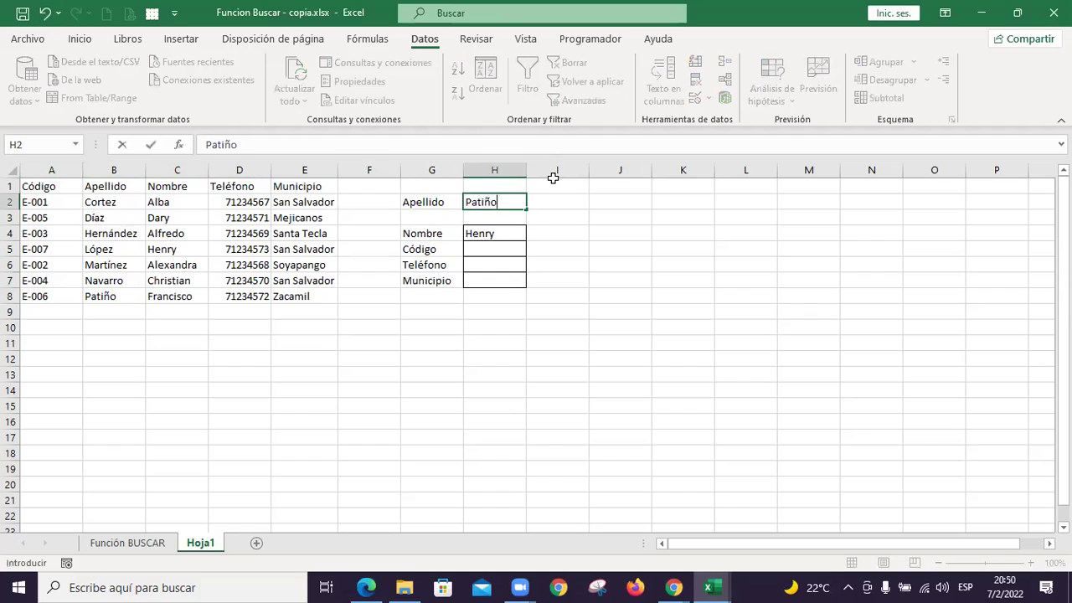
key(Return)
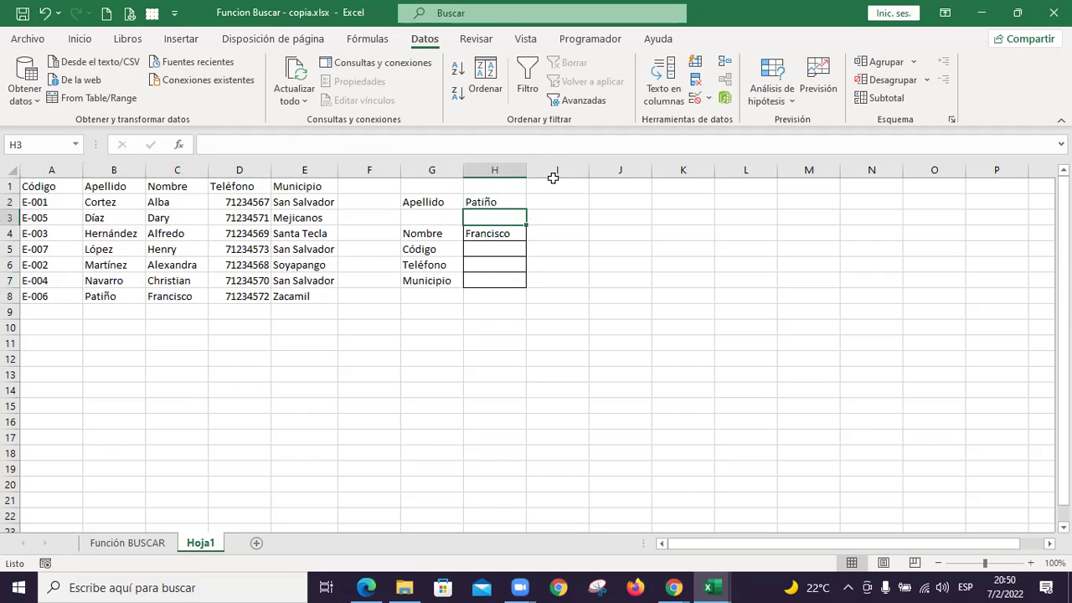
click(494, 249)
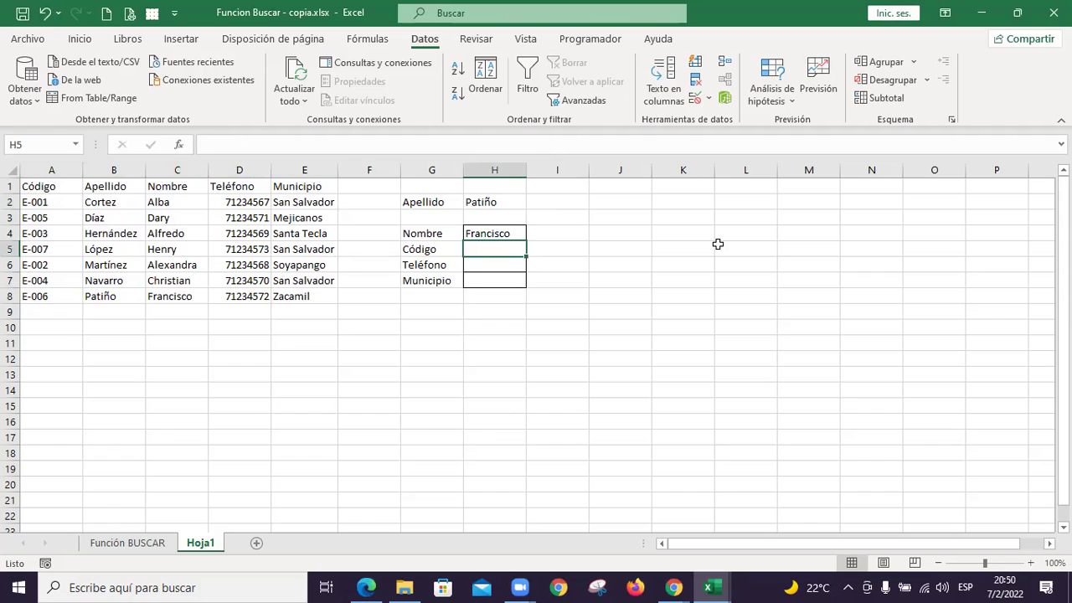
Enter =+BUSCAR(H2;B2:B8;A2:A8) in H5 so Código returns E-006 for Patiño
text(+)
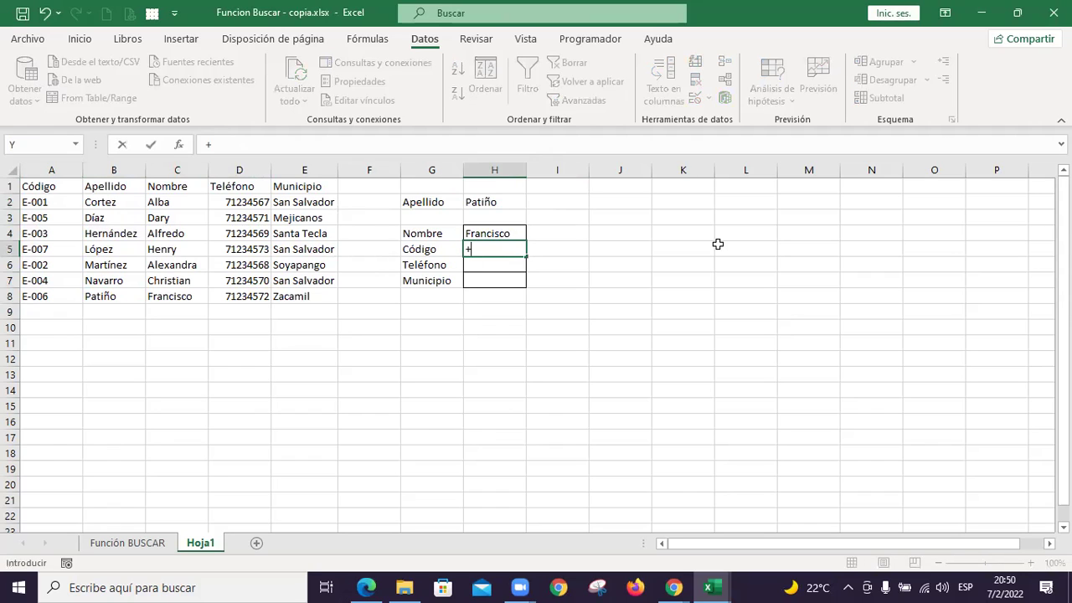
text(bus)
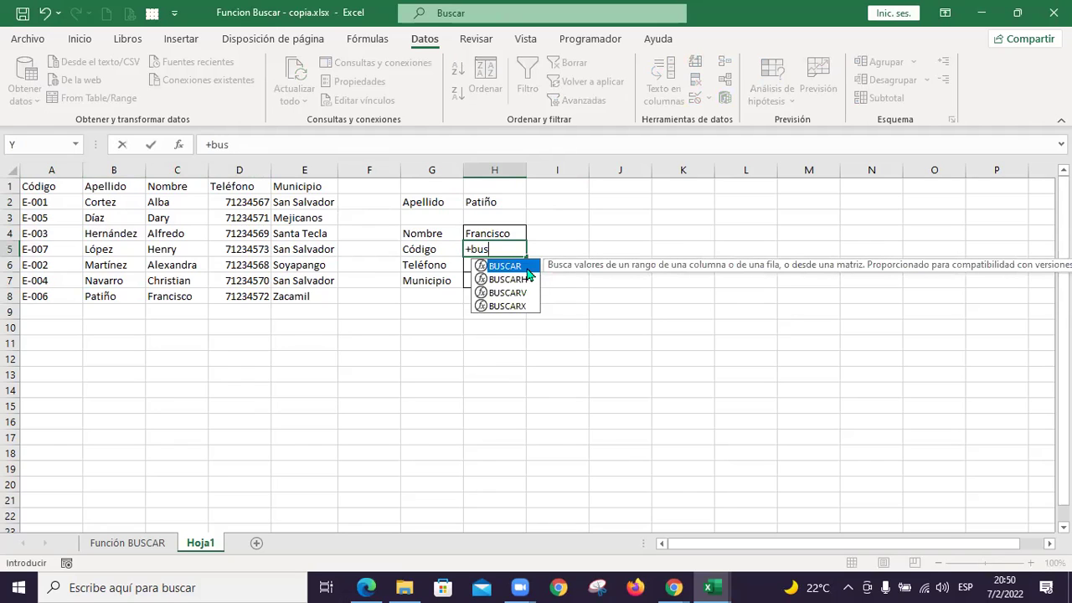
double_click(526, 267)
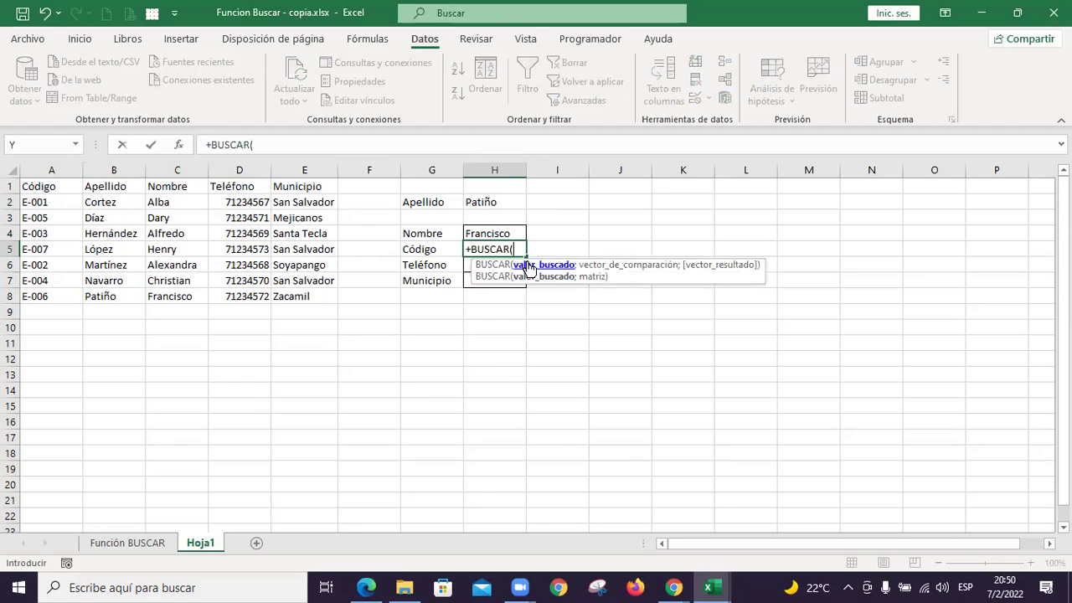
click(506, 201)
text(;)
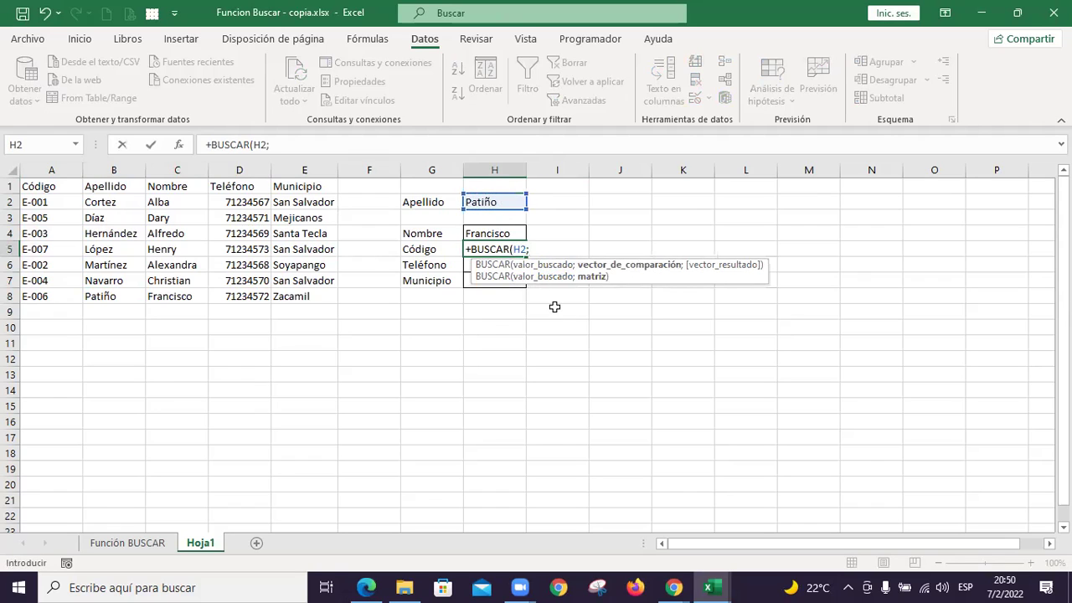
click(112, 204)
drag(115, 217, 124, 296)
text(;)
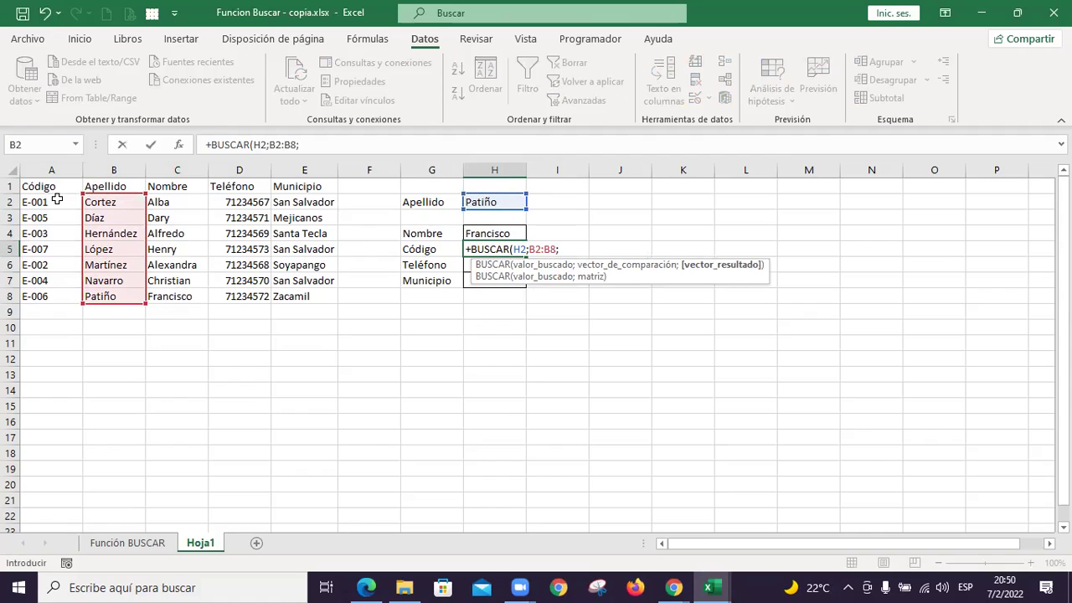
drag(55, 201, 53, 294)
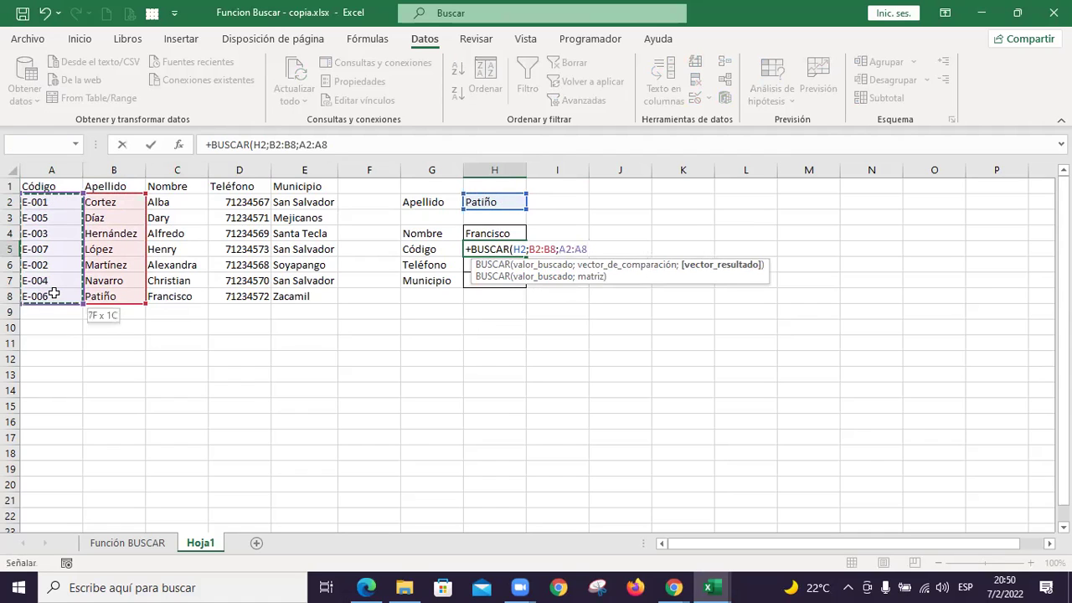
key(Return)
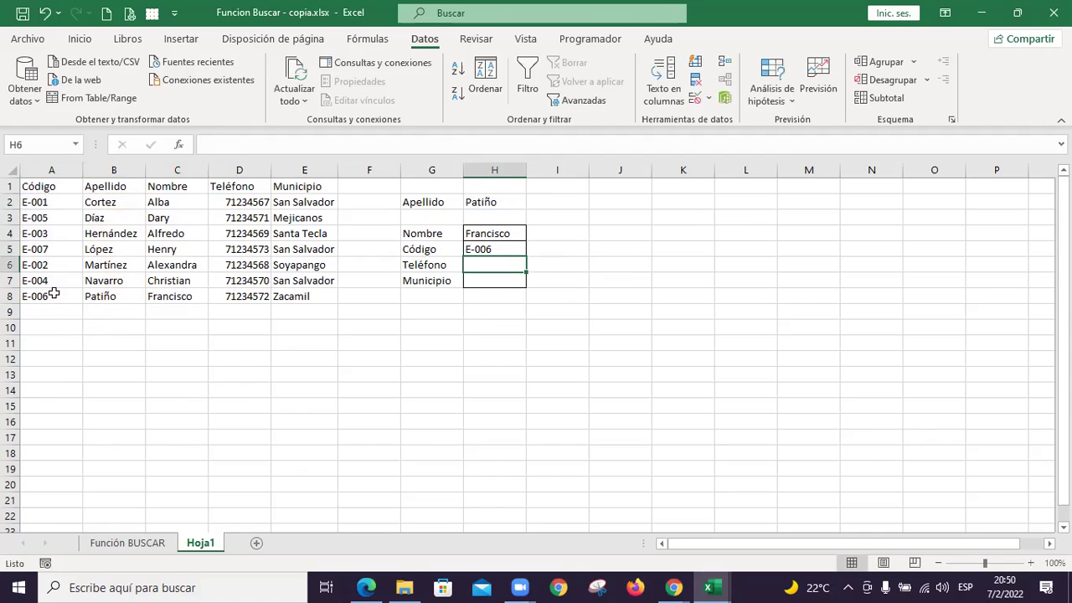
key(Up)
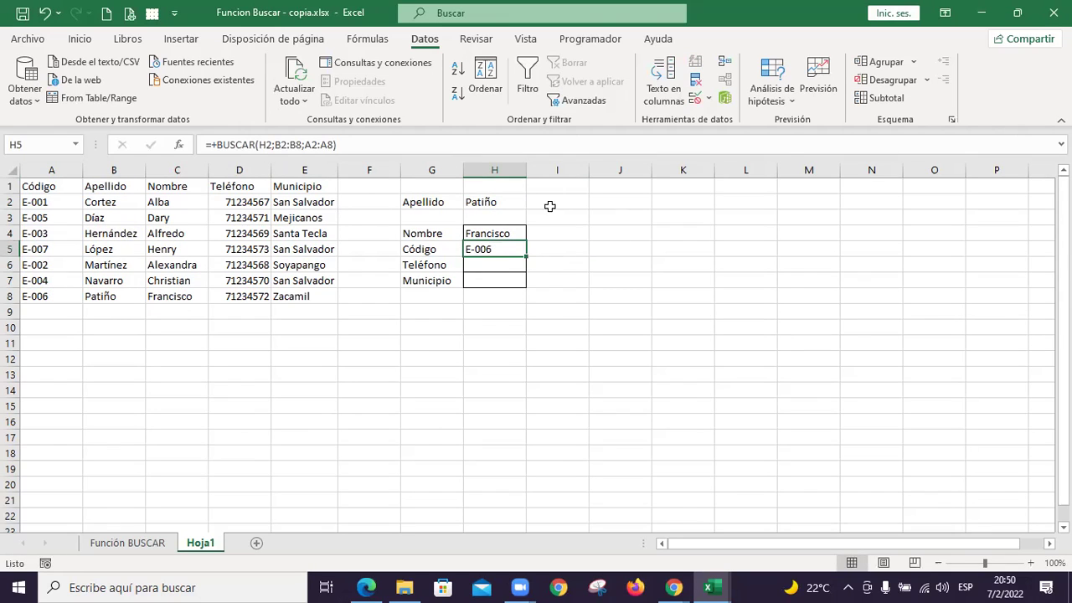
Enter Navarro in H2 to test the Nombre and Código lookups
click(500, 197)
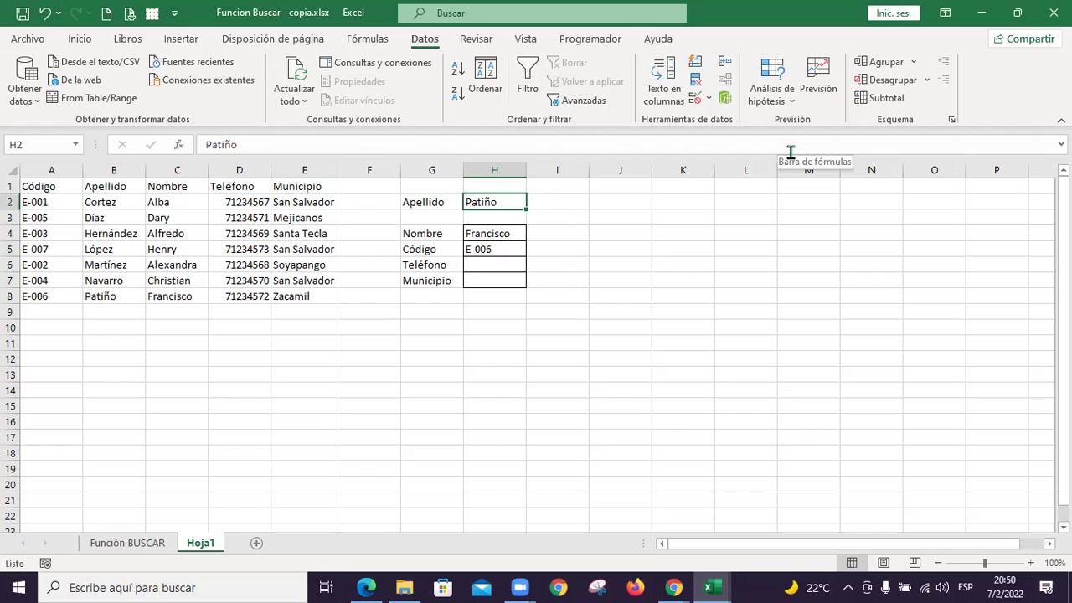
text(NAvarro)
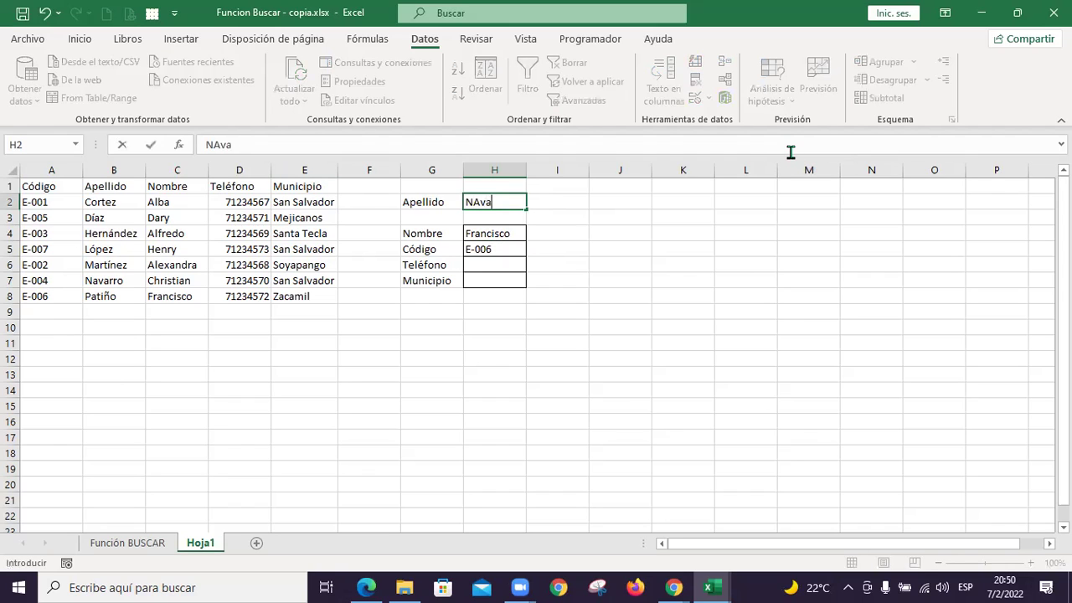
key(BackSpace)
key(BackSpace)
key(BackSpace)
key(BackSpace)
key(BackSpace)
key(BackSpace)
text(avarro)
key(Return)
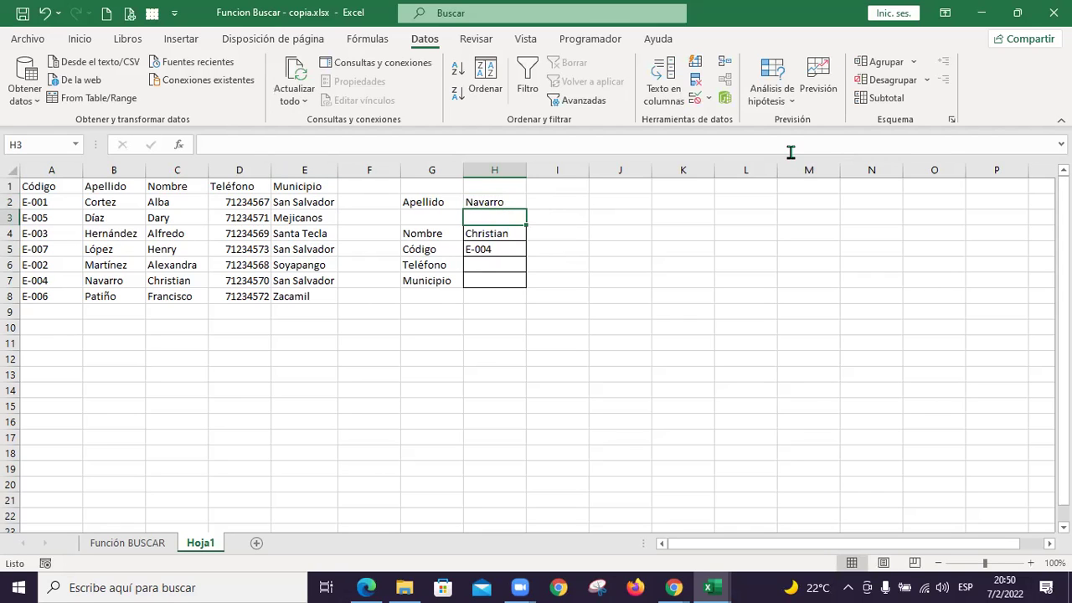
key(Up)
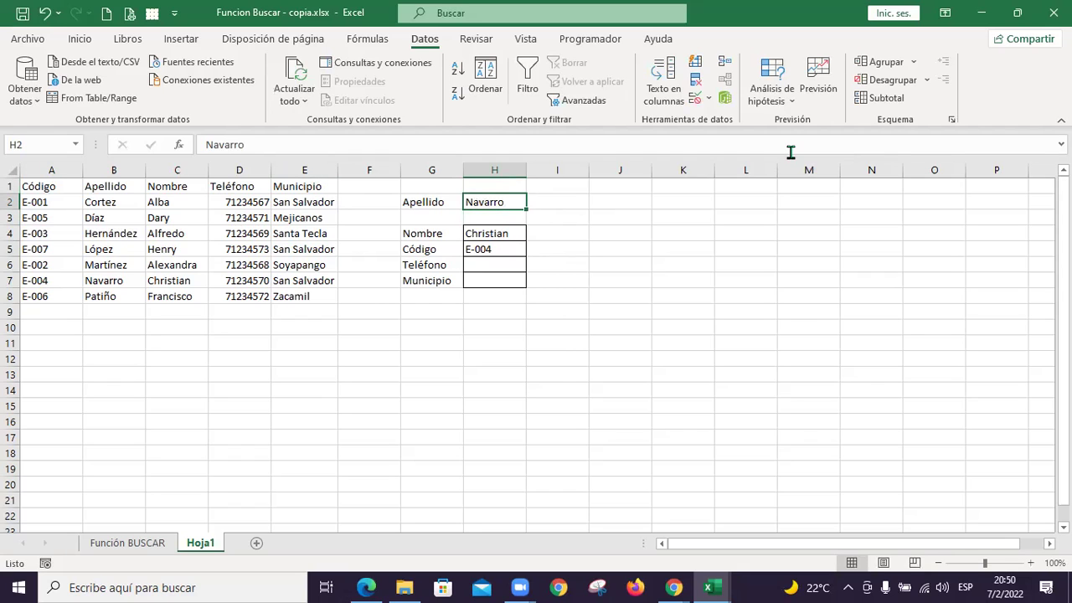
text(Cortez)
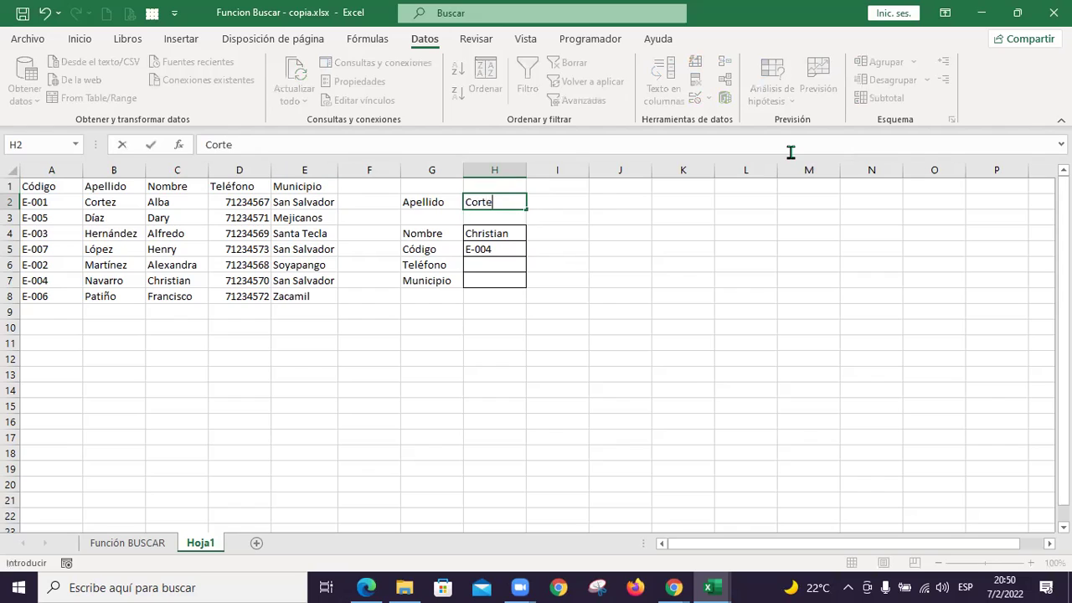
key(Return)
key(Up)
key(Down)
key(Down)
key(Down)
key(Down)
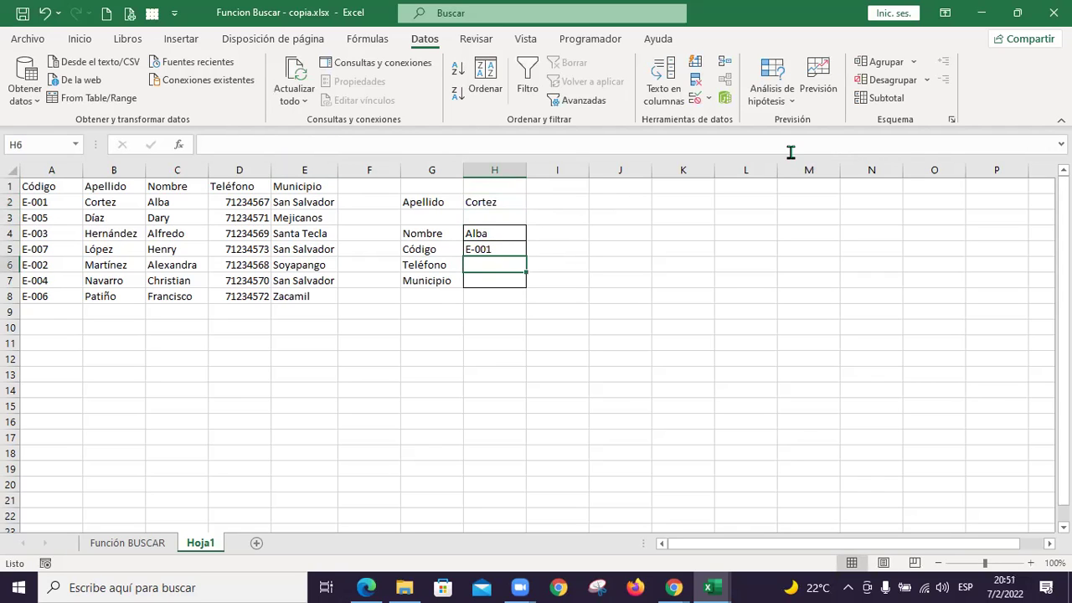
text(+busc)
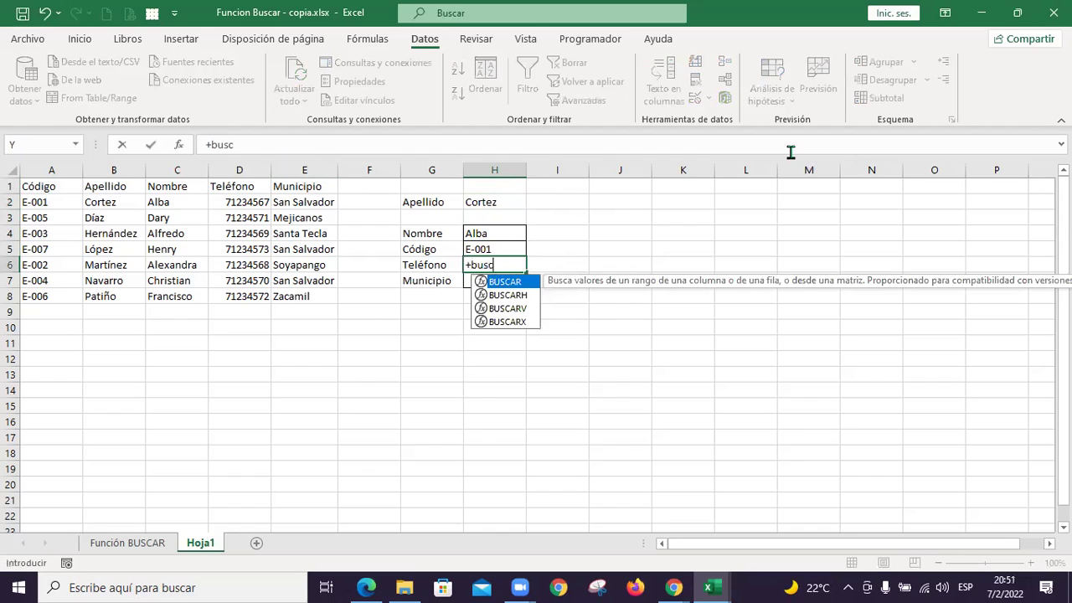
Complete H6 as =+BUSCAR(H2;B2:B8;D2:D8), returning phone 71234567 for Cortez
double_click(525, 283)
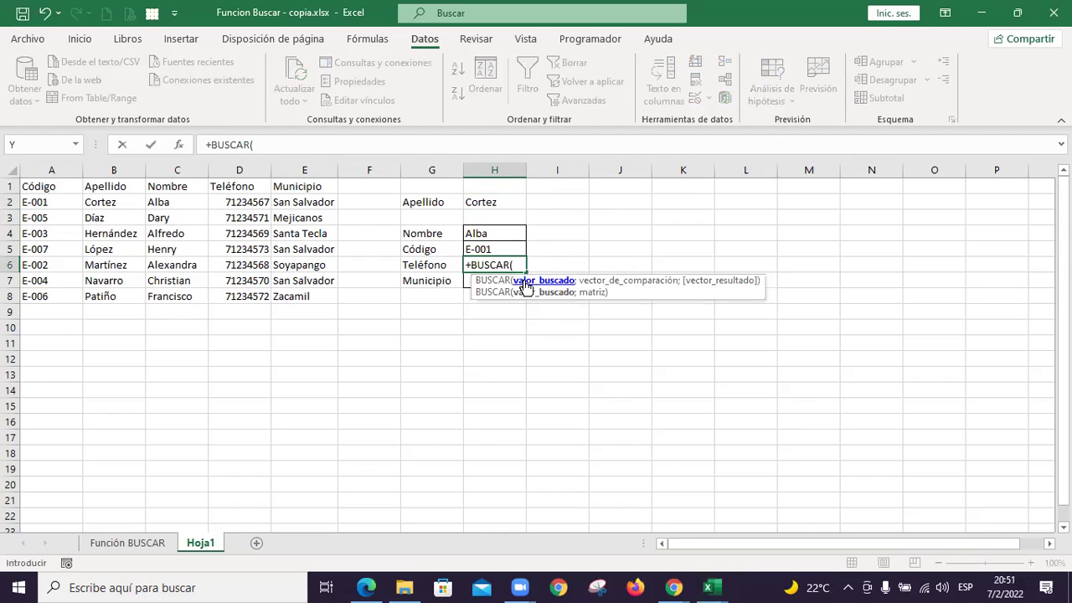
click(497, 199)
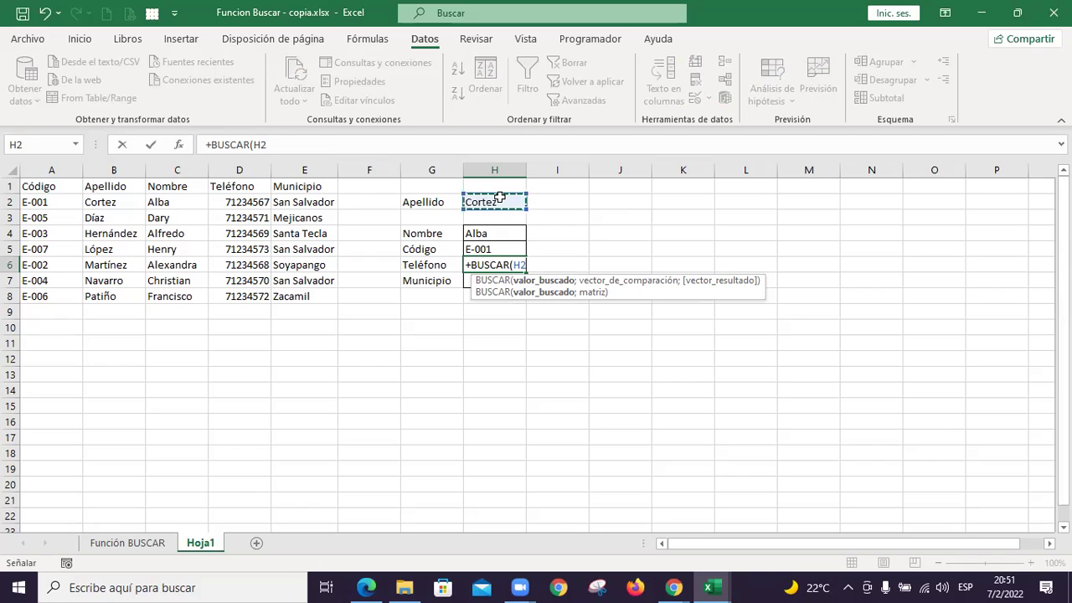
text(;)
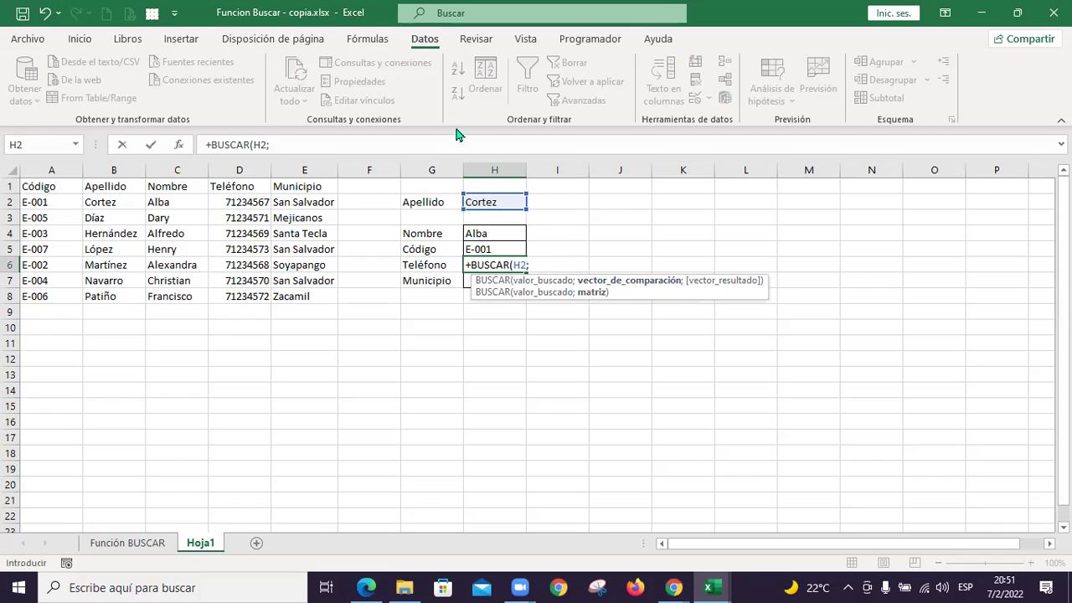
drag(108, 206, 118, 292)
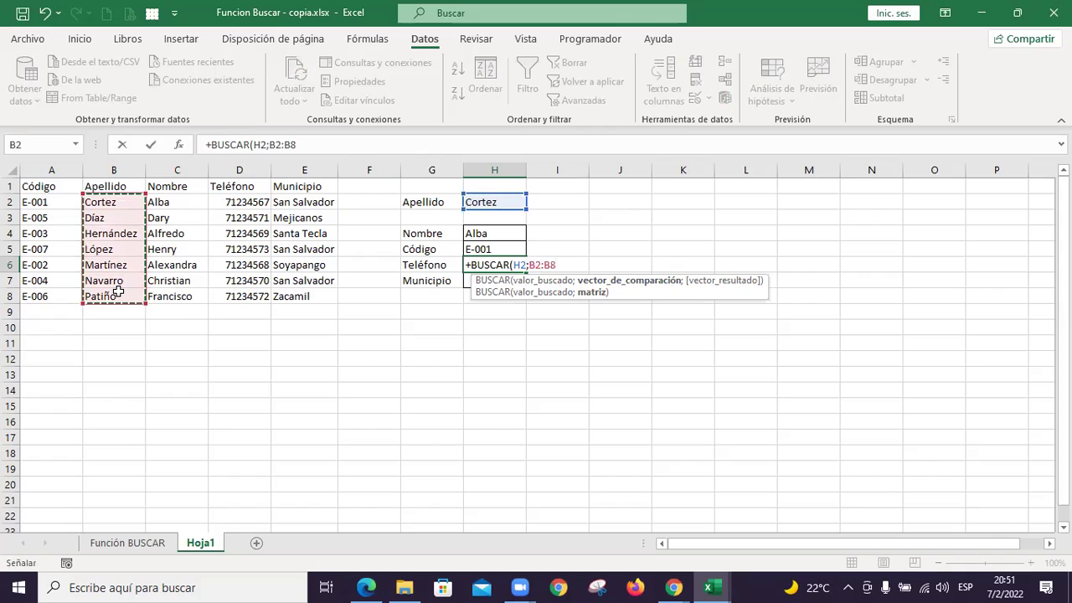
text(;)
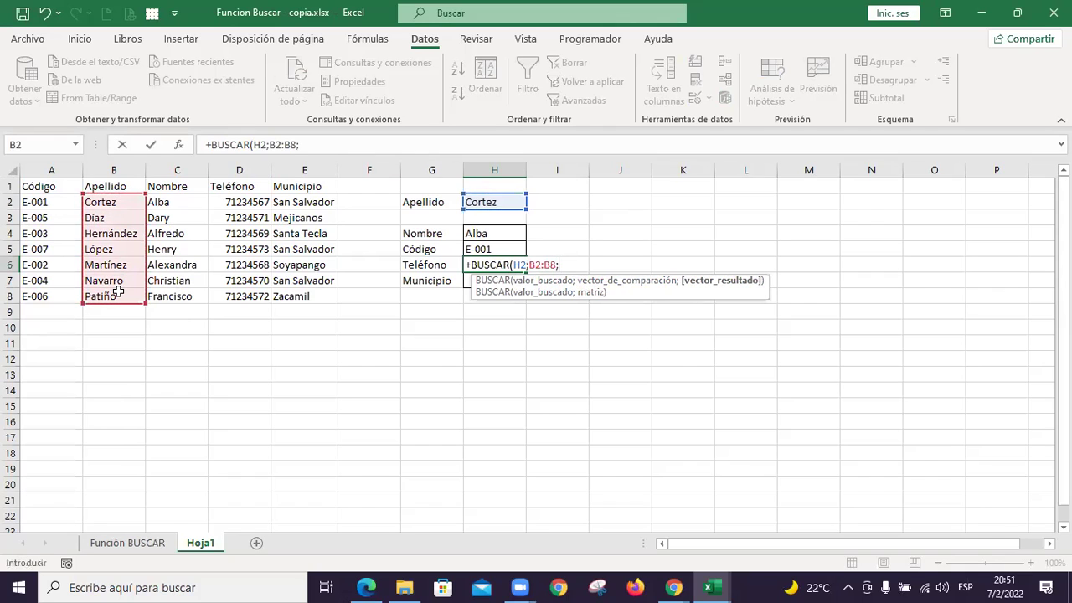
drag(219, 203, 222, 297)
text())
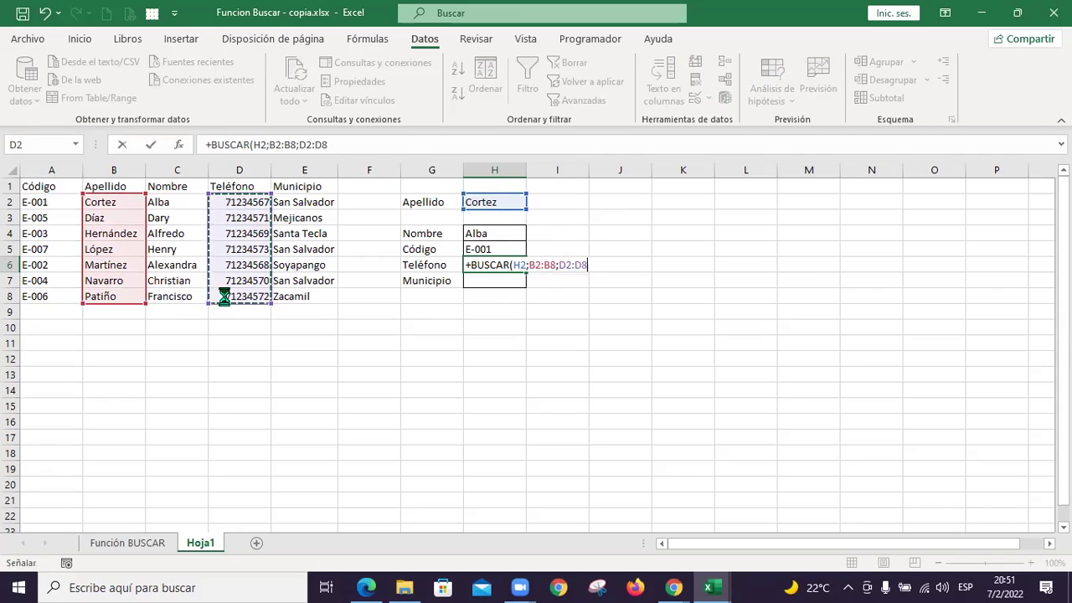
key(Return)
key(Up)
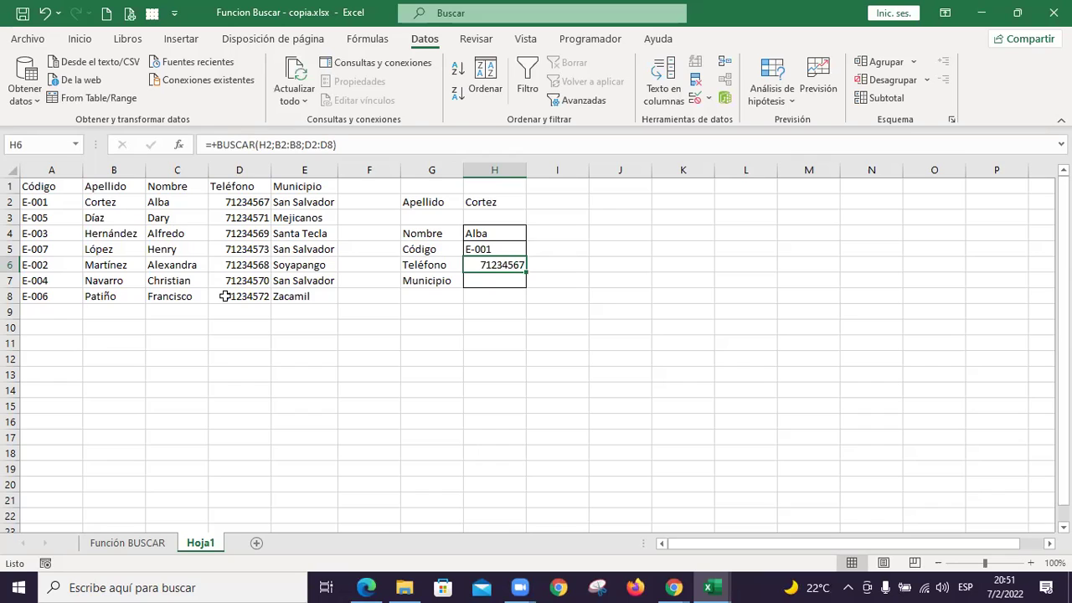
Enter Díaz in H2 and check the Nombre result in H4
key(Up)
key(Up)
key(Up)
key(Up)
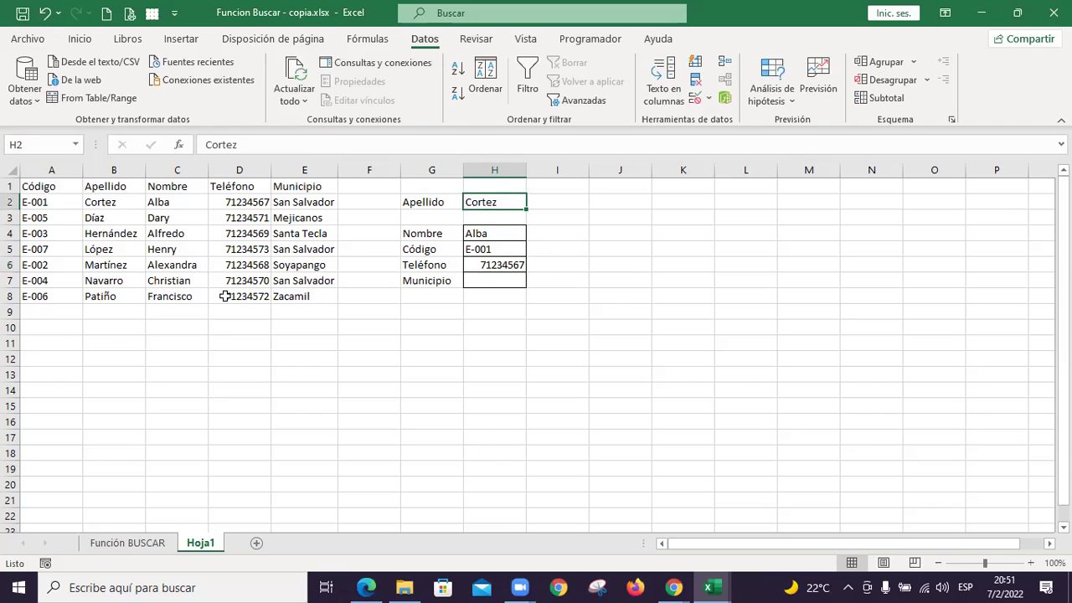
text(Díaz)
key(Return)
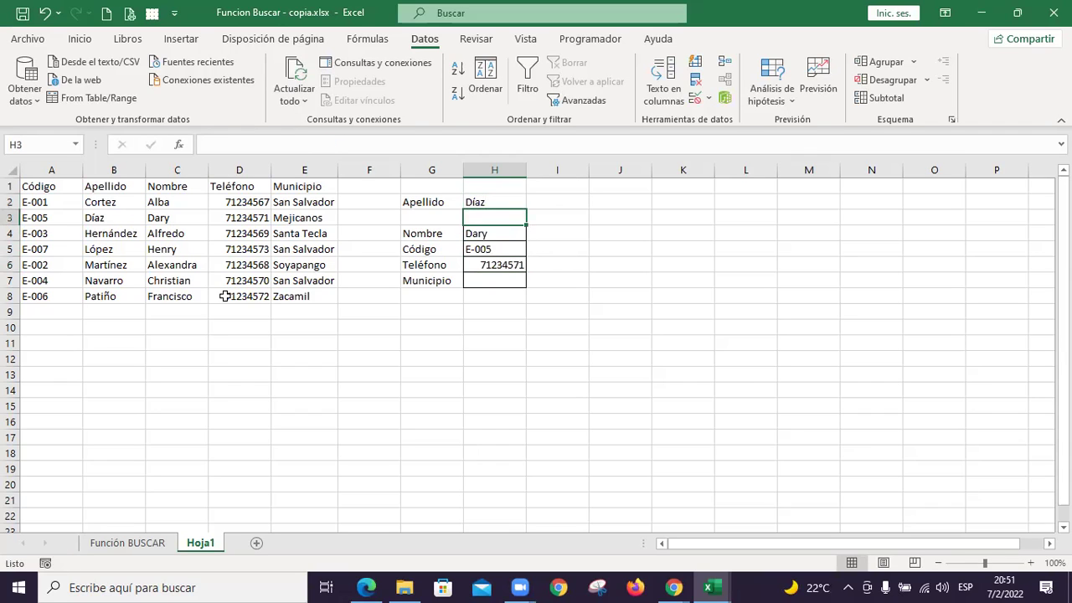
key(Down)
key(Down)
key(Down)
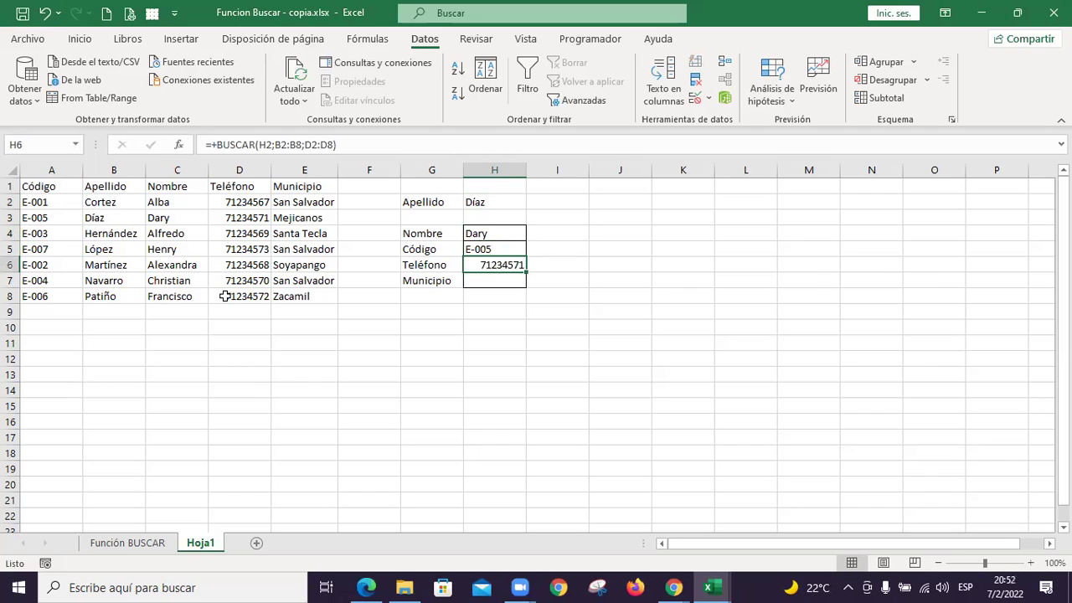
key(Up)
key(Up)
key(Up)
key(Up)
text(Hernández)
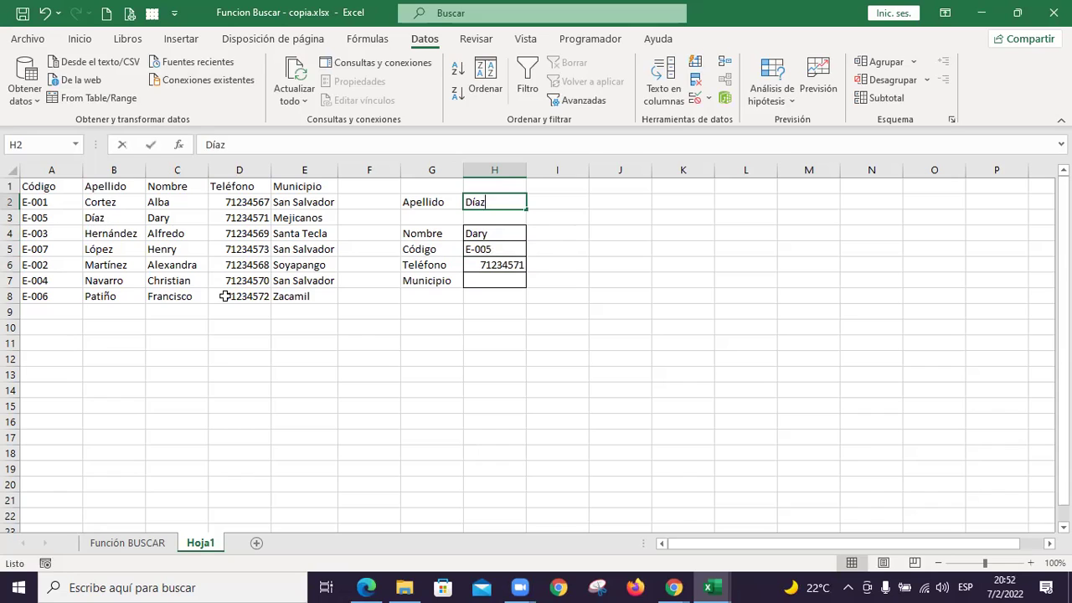
key(Return)
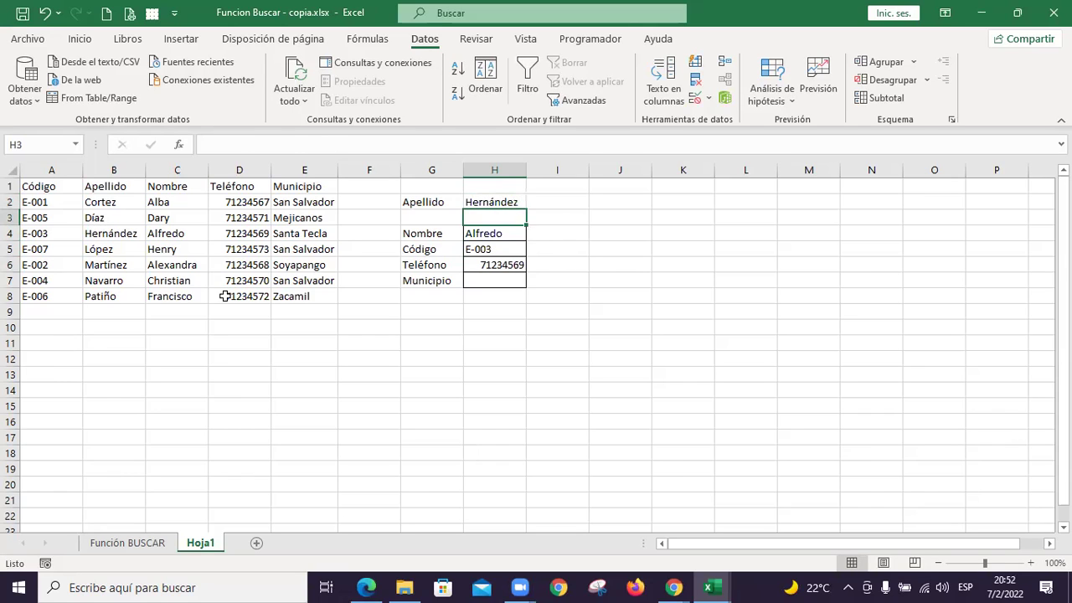
key(Down)
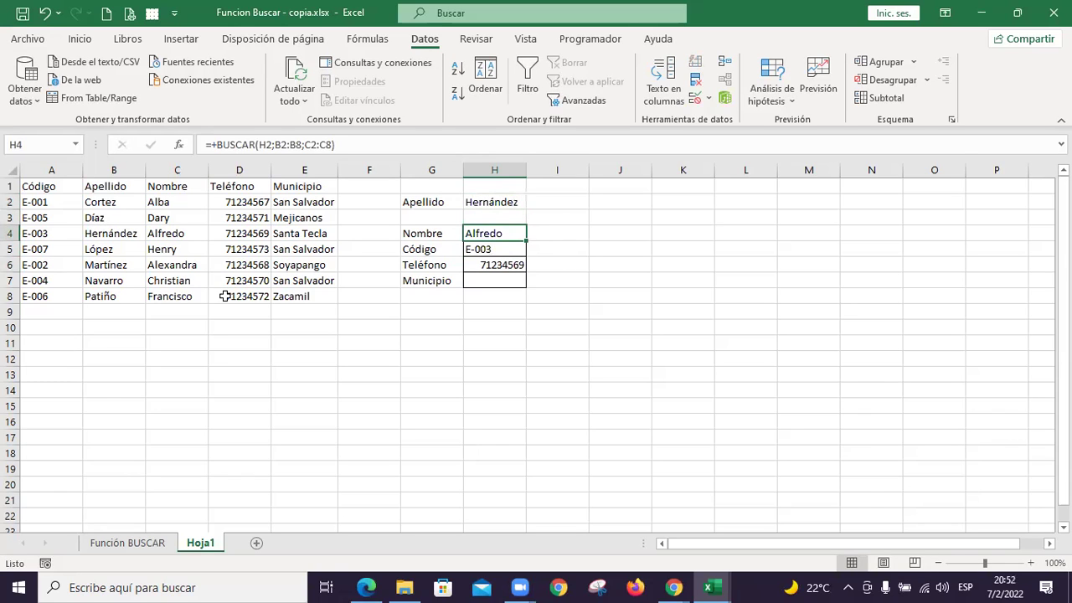
key(Down)
key(Down)
key(Down)
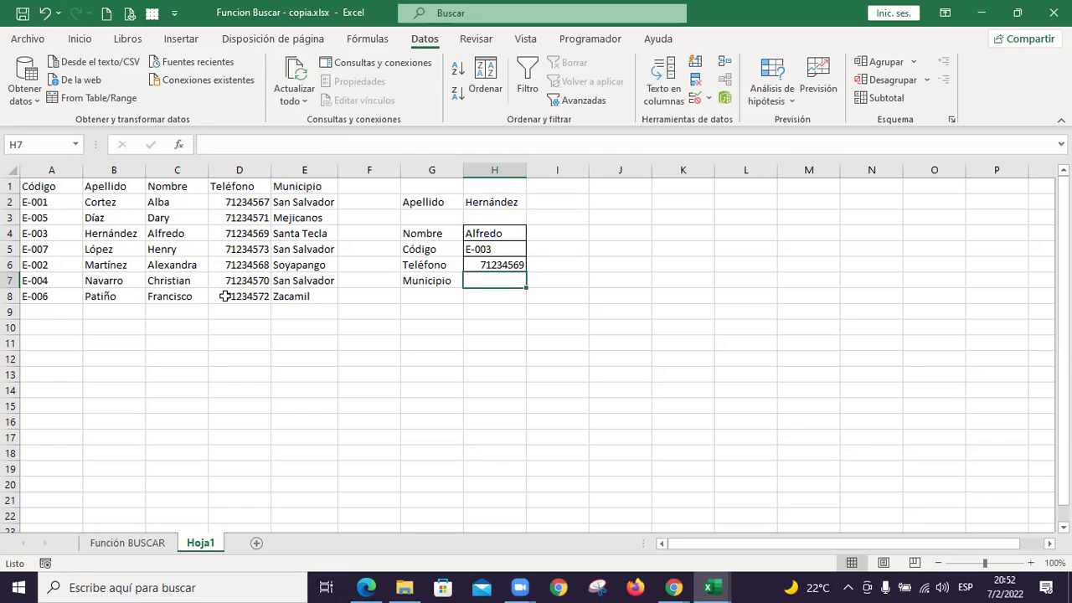
text(+busc)
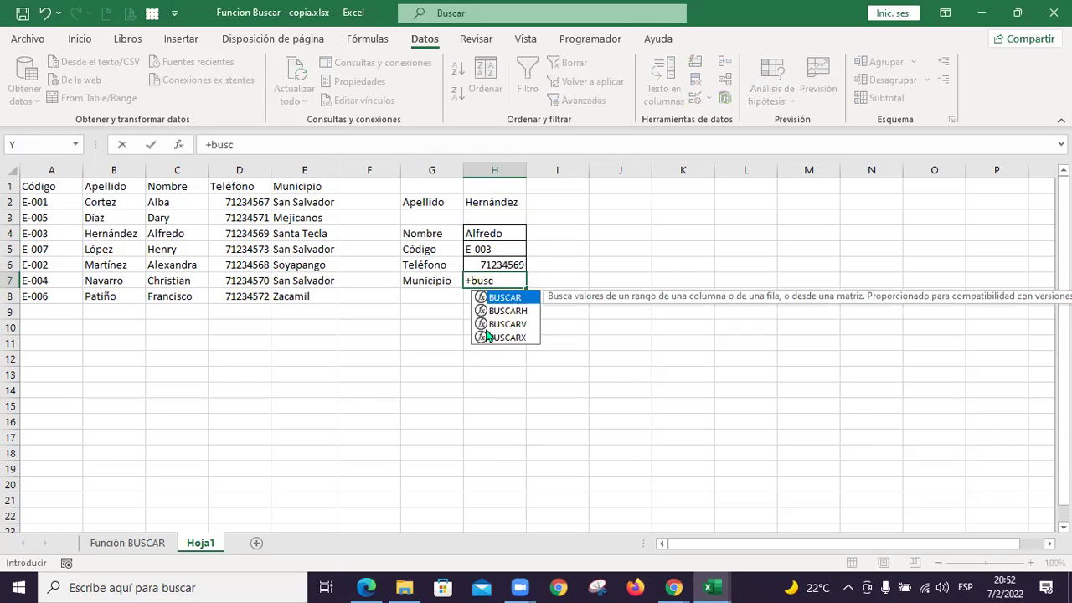
Complete H7 as =+BUSCAR(H2;B2:B8;E2:E8), returning Santa Tecla for Hernández
double_click(514, 300)
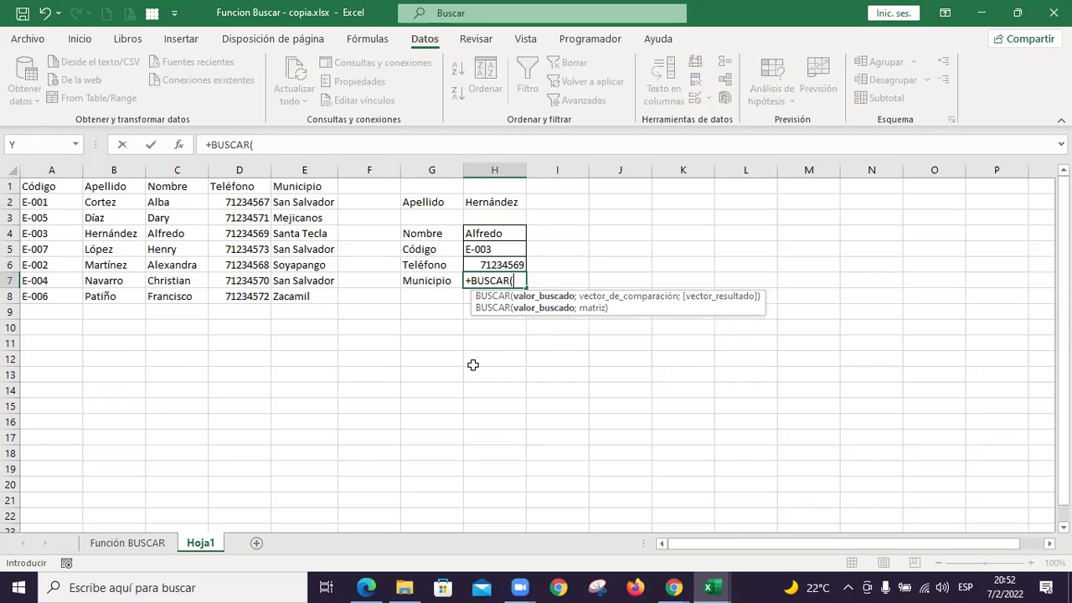
click(512, 202)
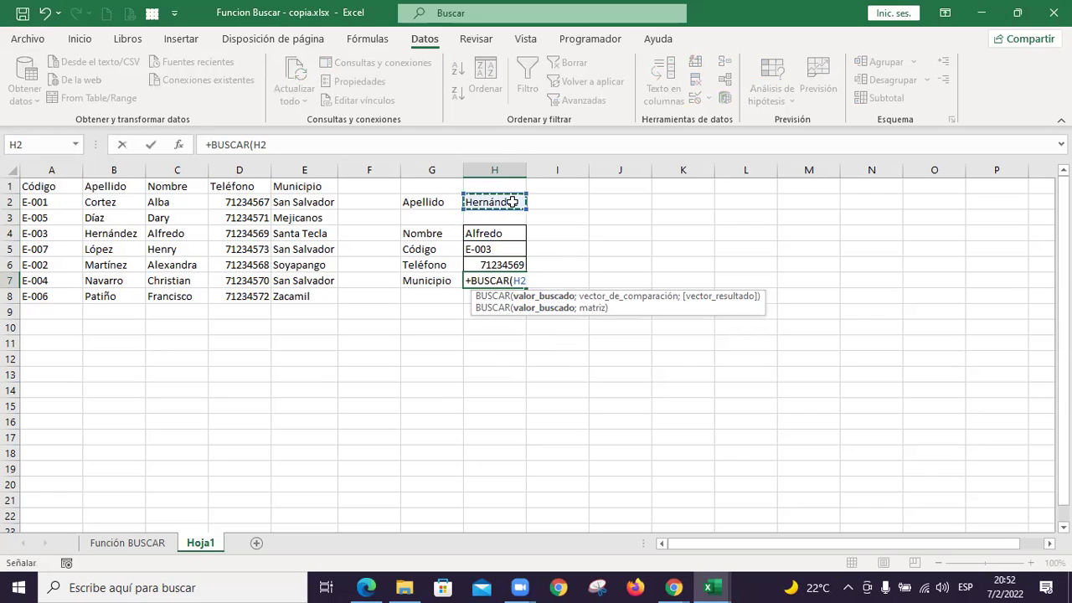
text(;)
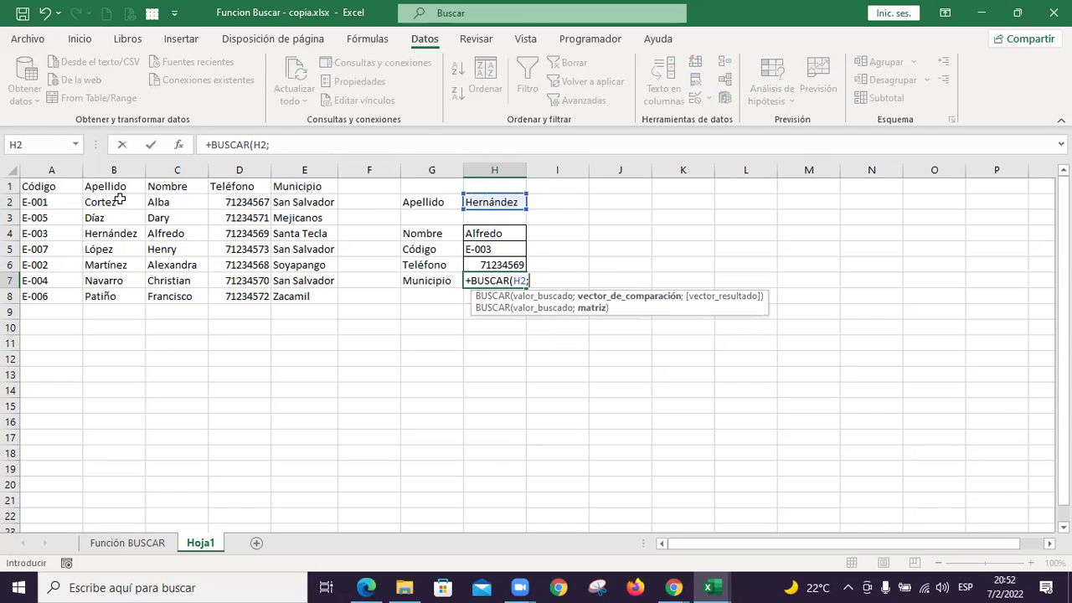
drag(120, 199, 116, 296)
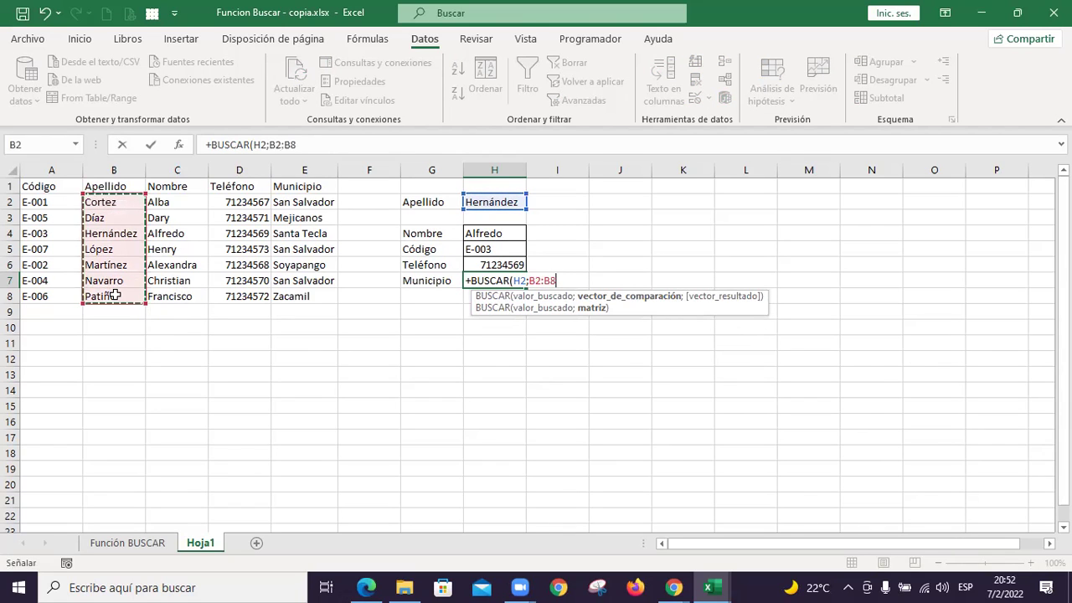
text(;)
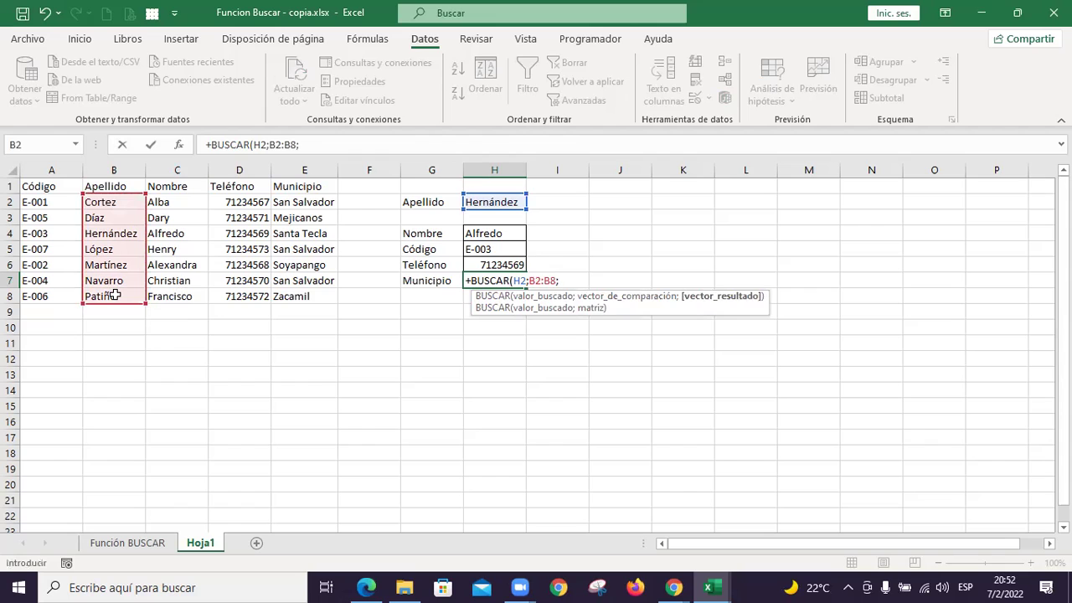
drag(295, 200, 297, 291)
key(Return)
key(Up)
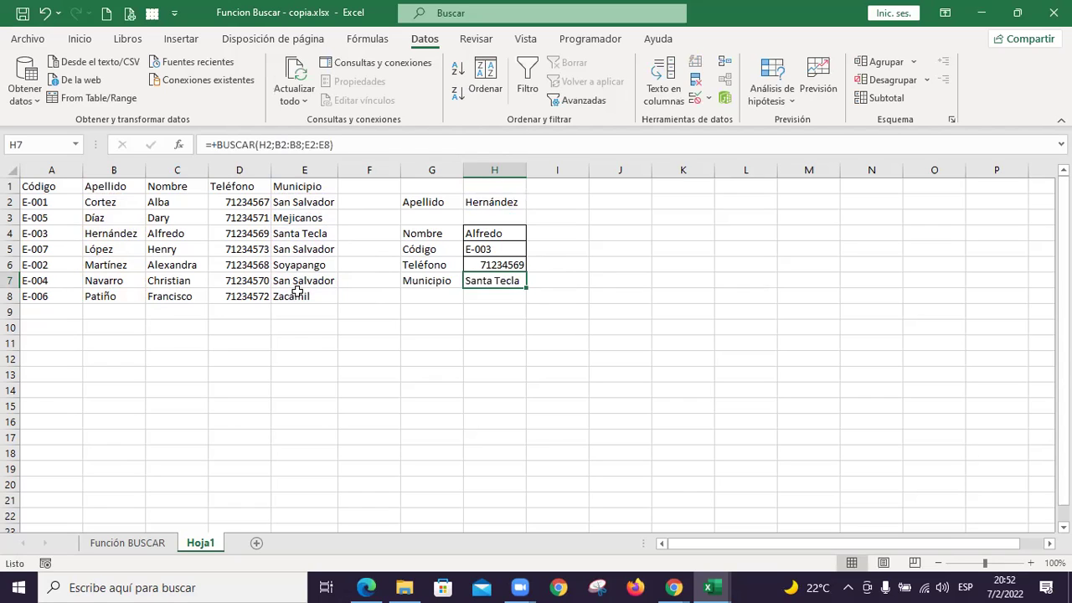
Enter López in H2 and autofit column H to show San Salvador
key(Up)
key(Up)
key(Up)
key(Up)
key(Up)
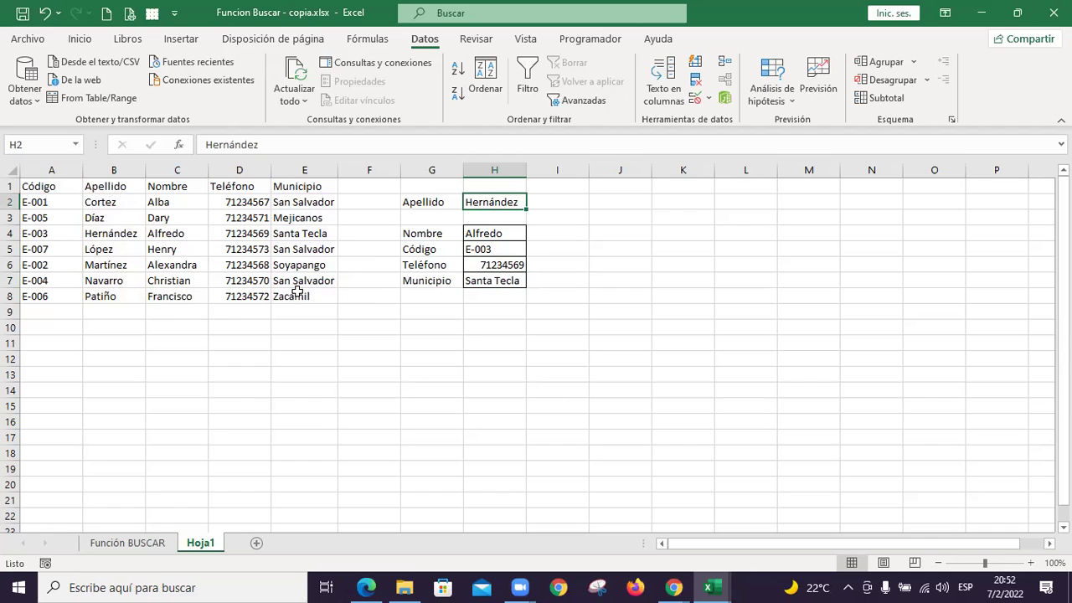
text(López)
key(Return)
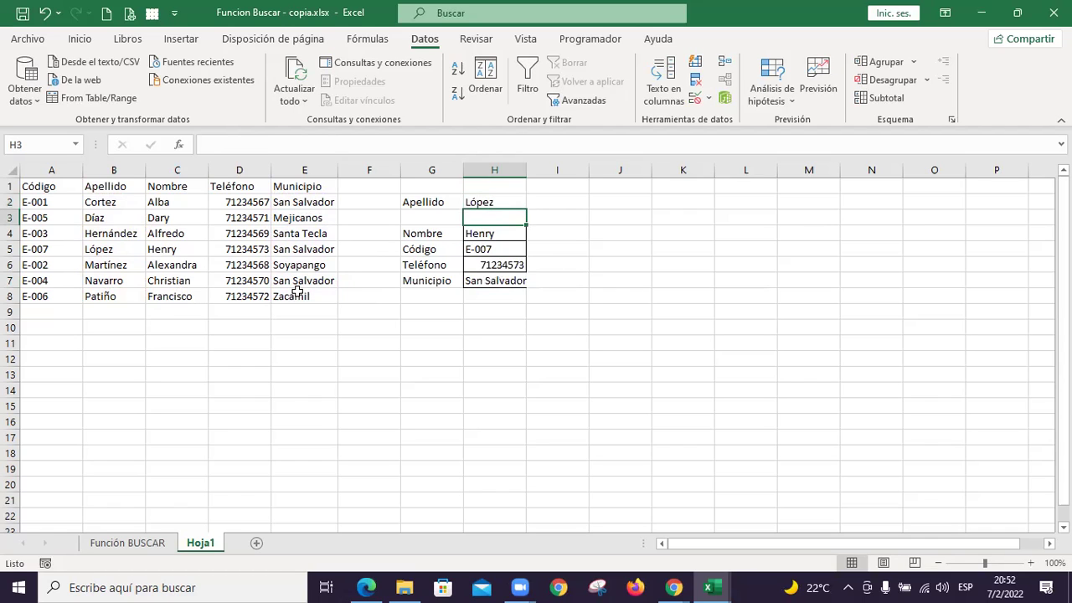
key(Down)
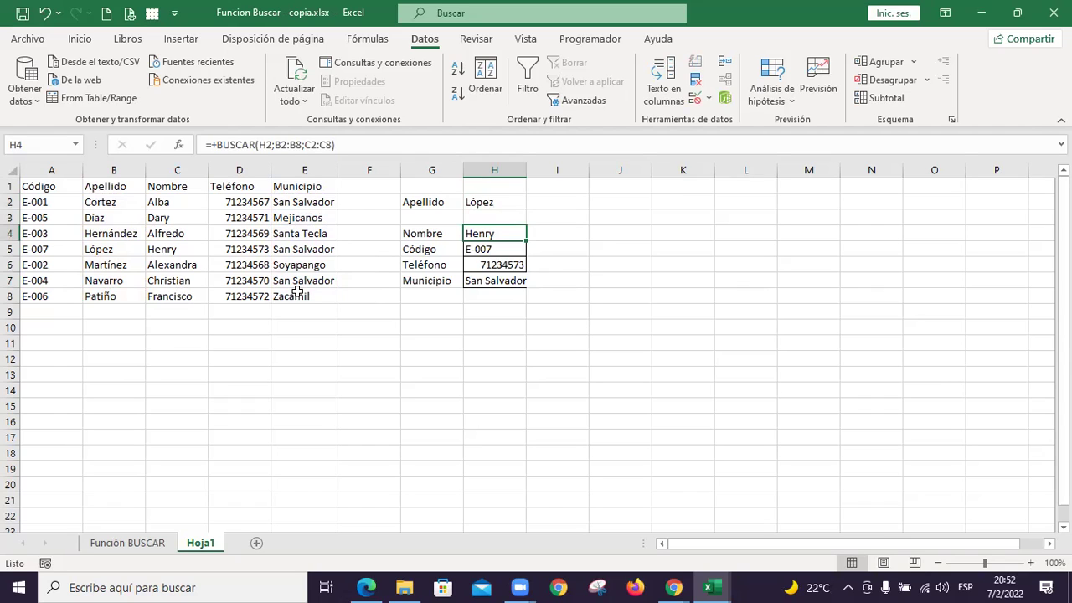
key(Down)
key(Down)
key(Down)
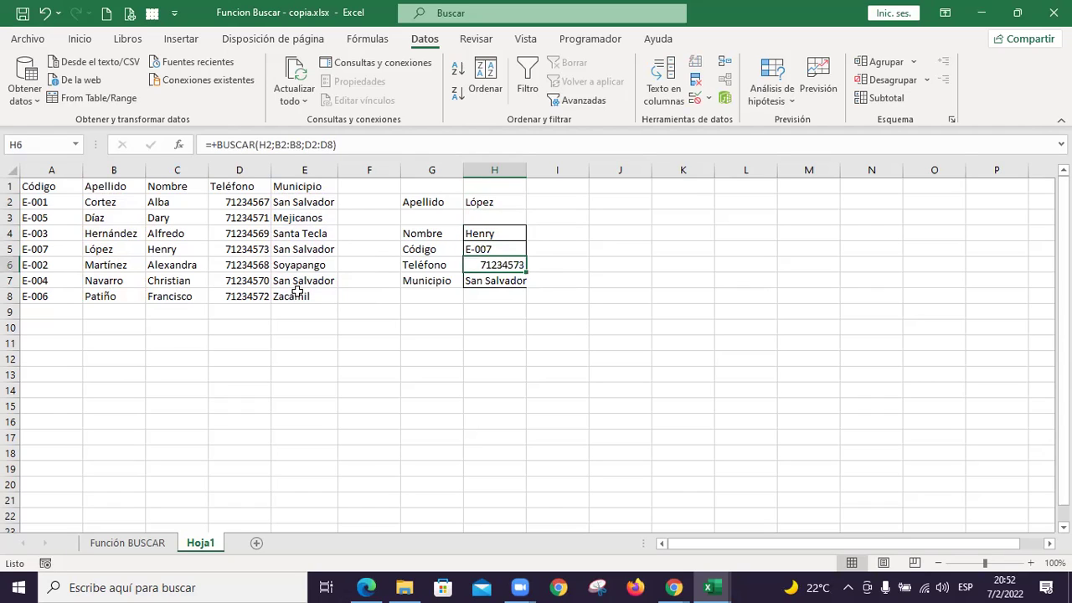
double_click(526, 170)
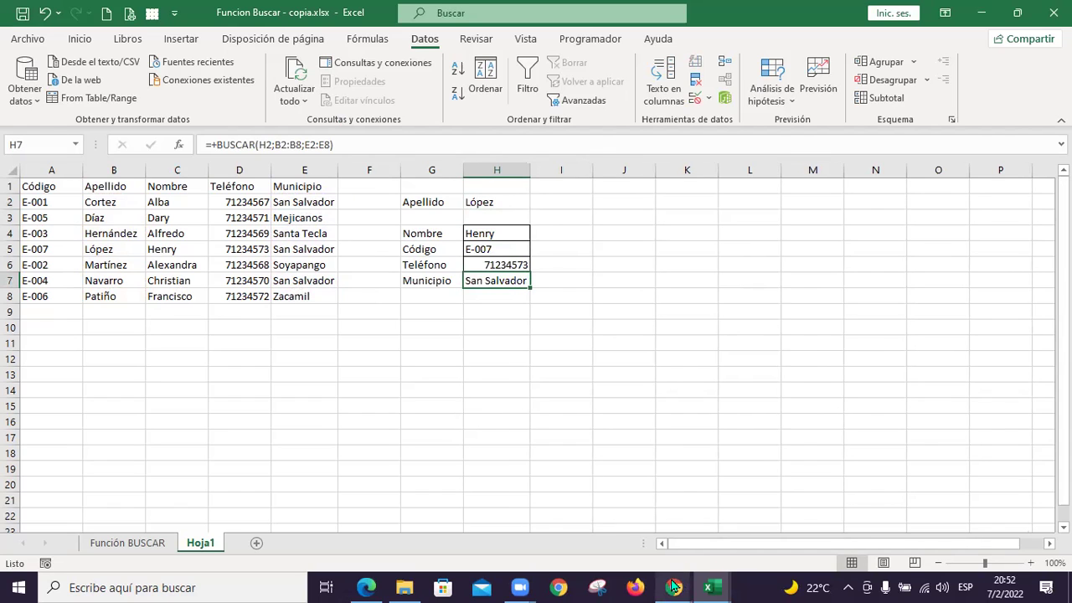
Switch through the taskbar to the Google Sheets participants list and the Función BUSCAR workbook
mouse_move(674, 586)
click(597, 531)
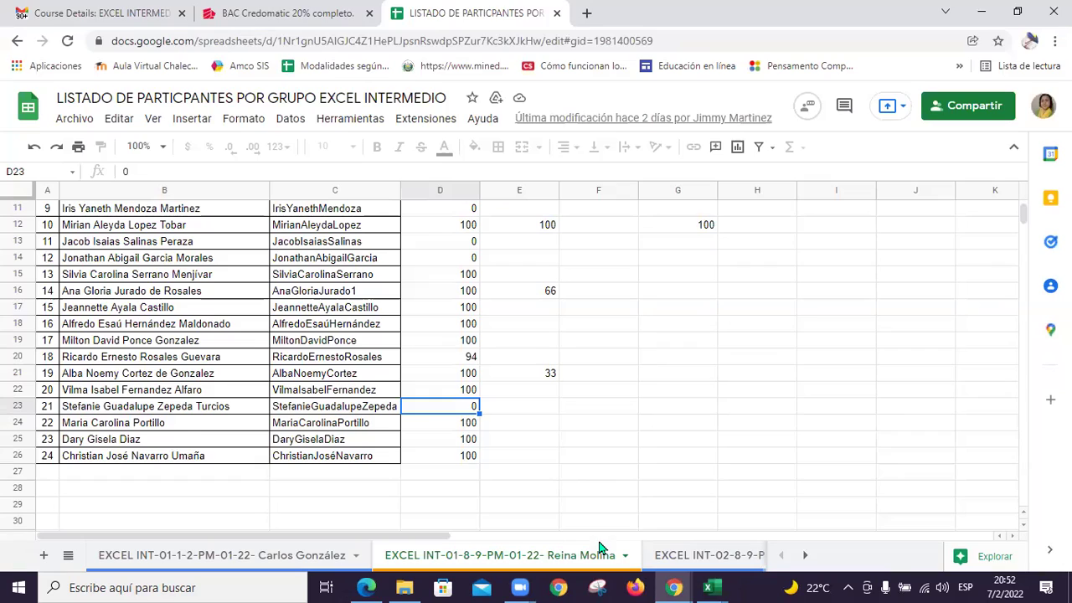
mouse_move(710, 587)
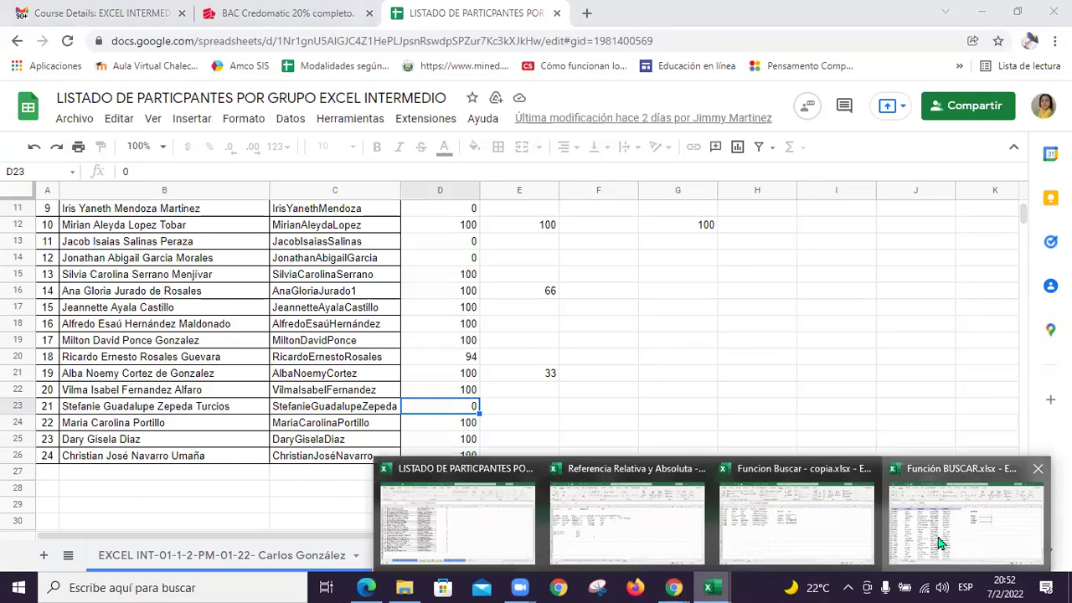
click(940, 543)
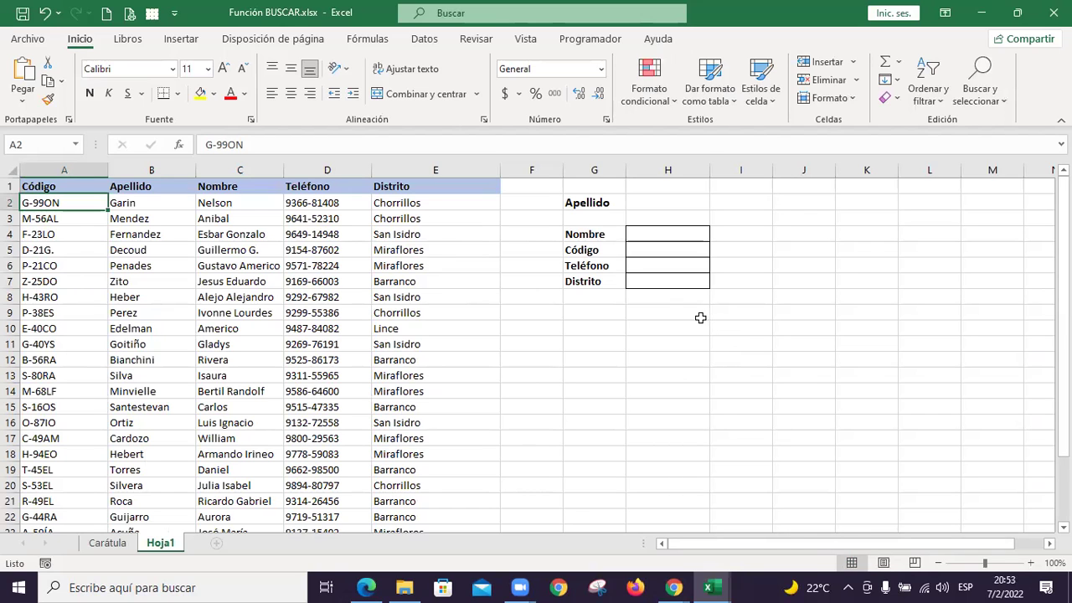
Scroll the Función BUSCAR sheet, then switch to the Funcion Buscar - copia.xlsx workbook
scroll(700, 317, down, 4)
scroll(696, 318, up, 4)
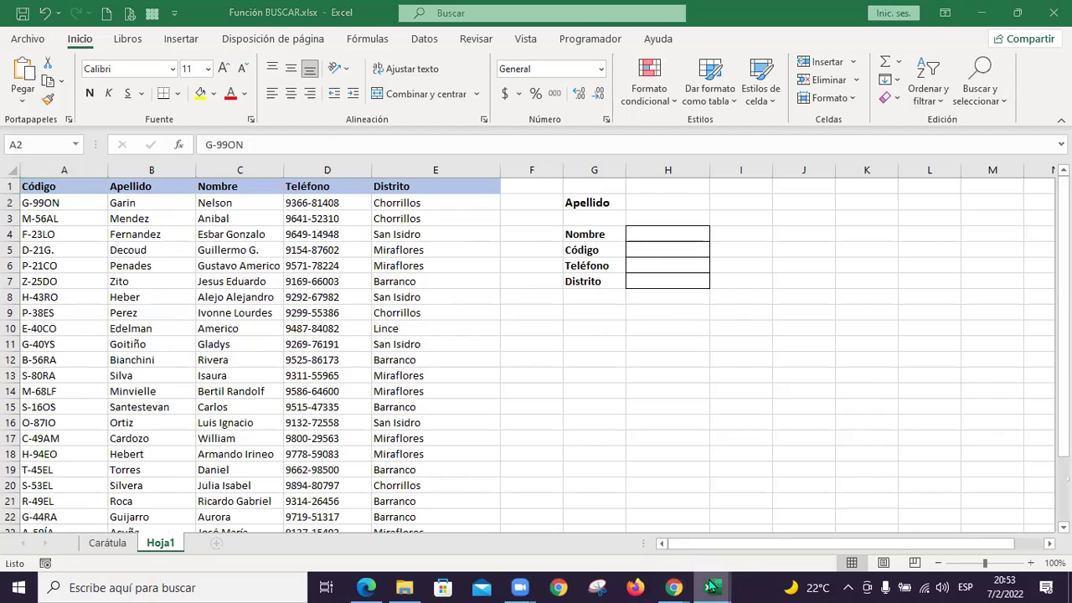
mouse_move(710, 587)
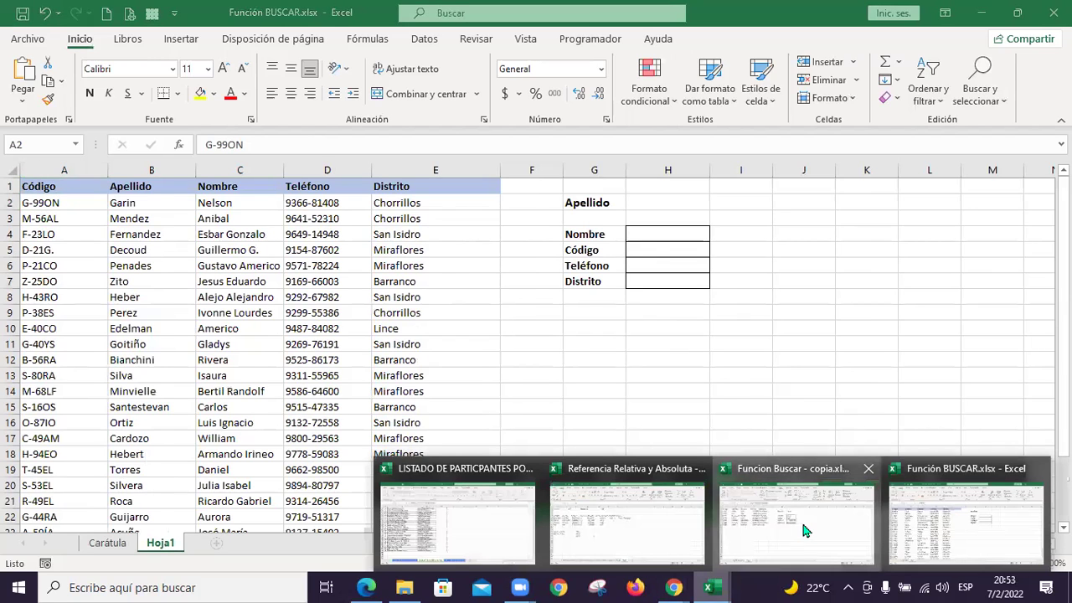
click(801, 519)
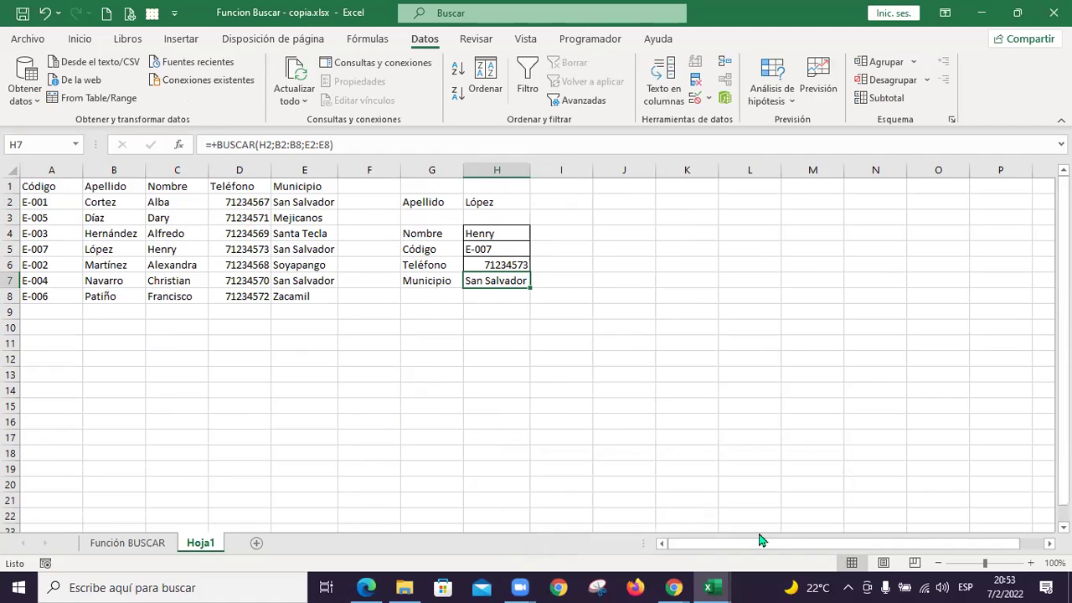
Bring up the Sheets participants list in Chrome, then open the L70222 folder in File Explorer
mouse_move(673, 587)
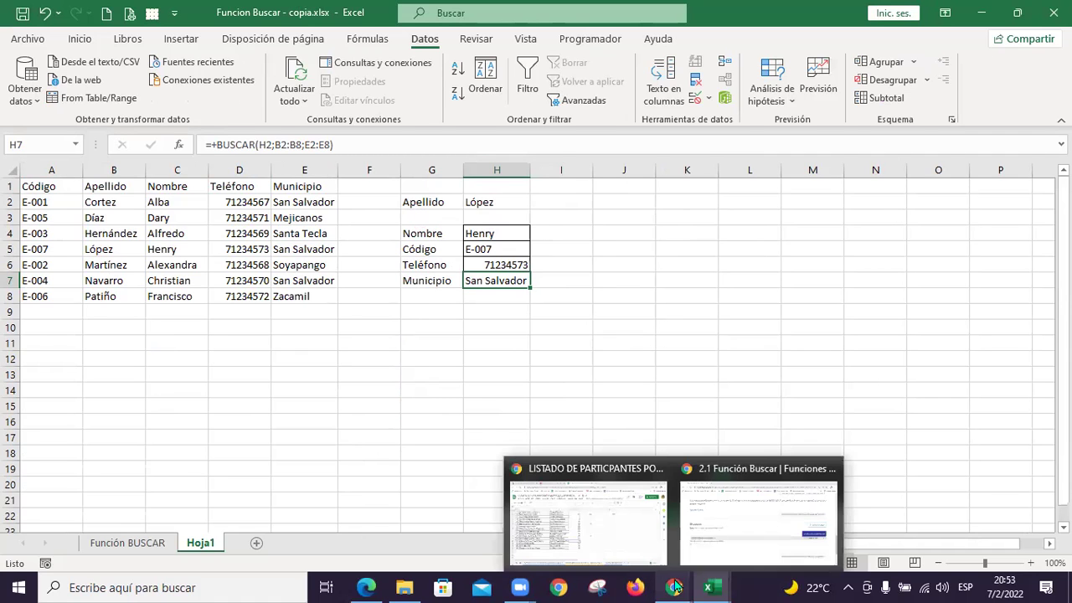
click(656, 522)
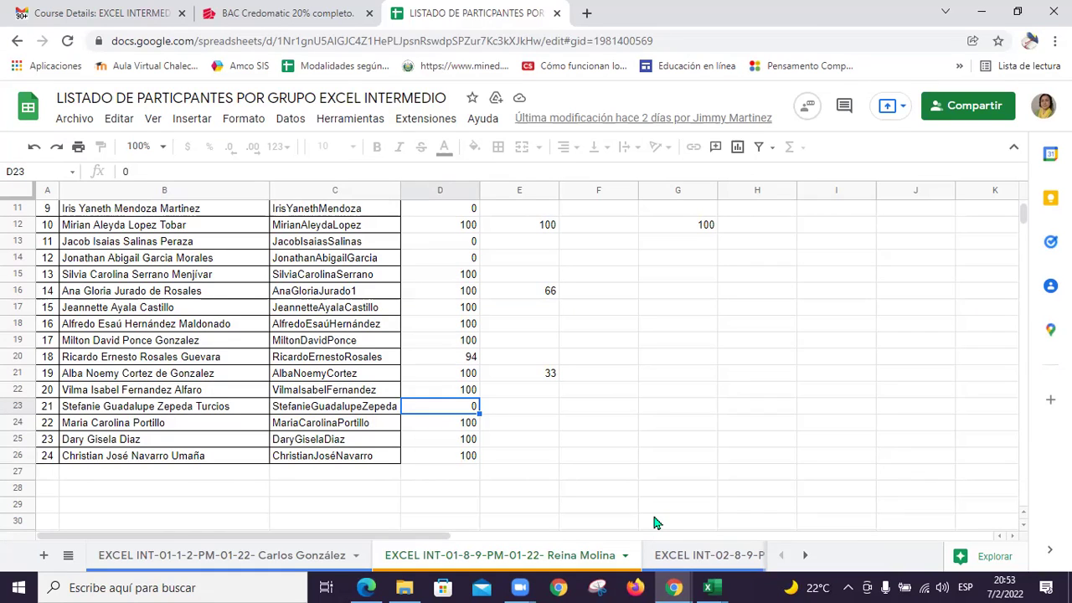
click(711, 587)
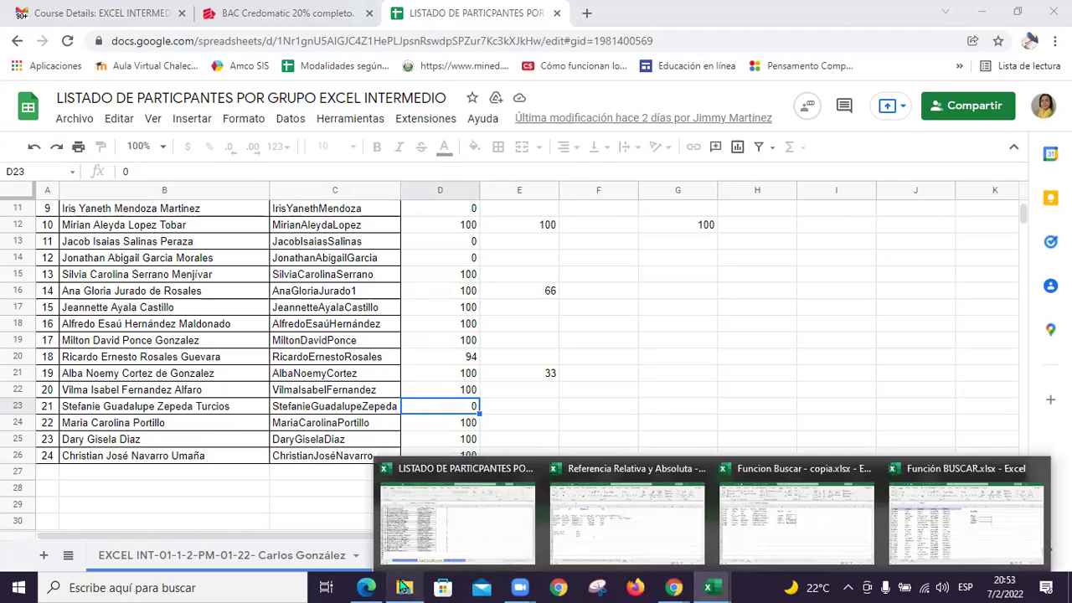
click(403, 587)
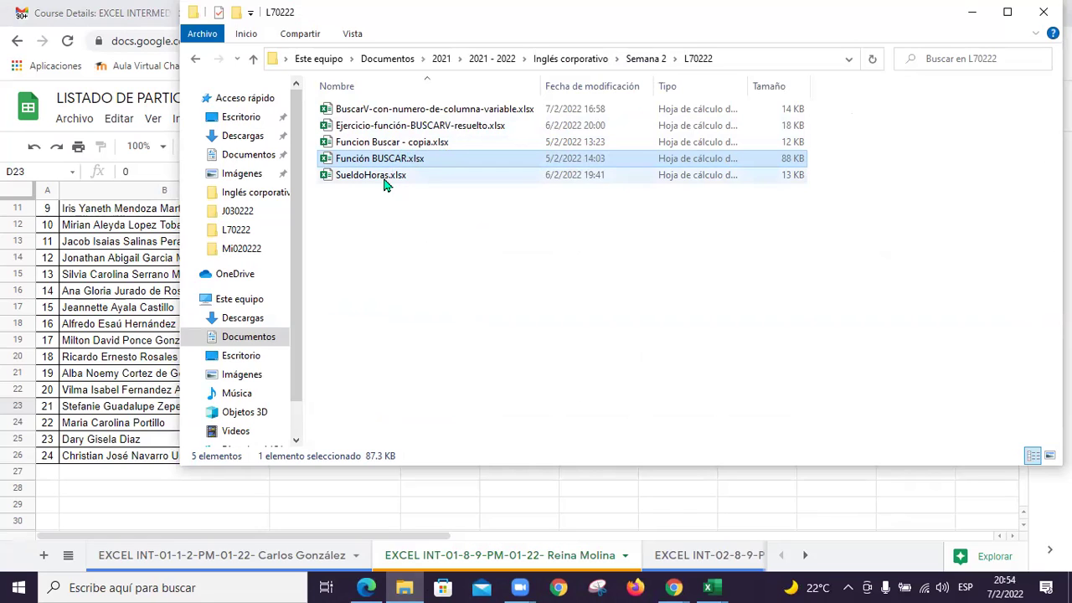
Deselect the files in L70222 and bring the Función BUSCAR.xlsx workbook forward
click(398, 222)
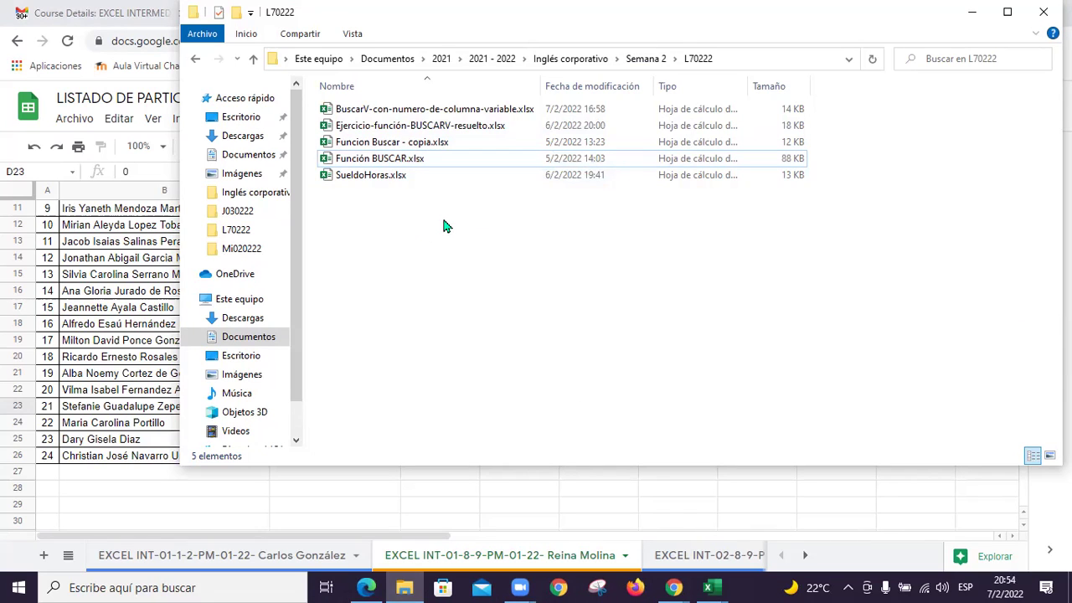
click(713, 586)
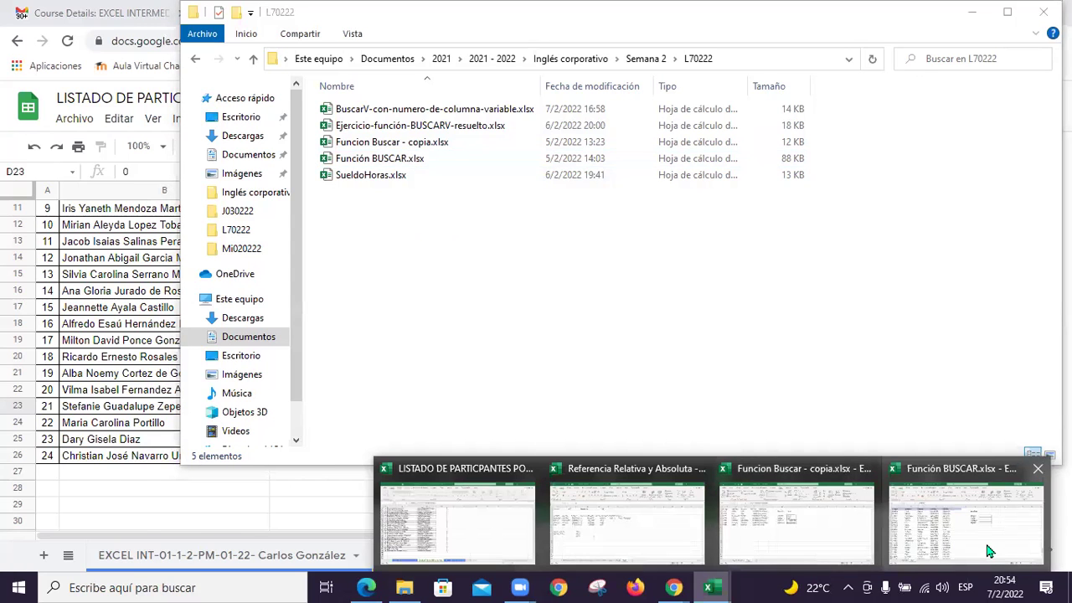
click(971, 513)
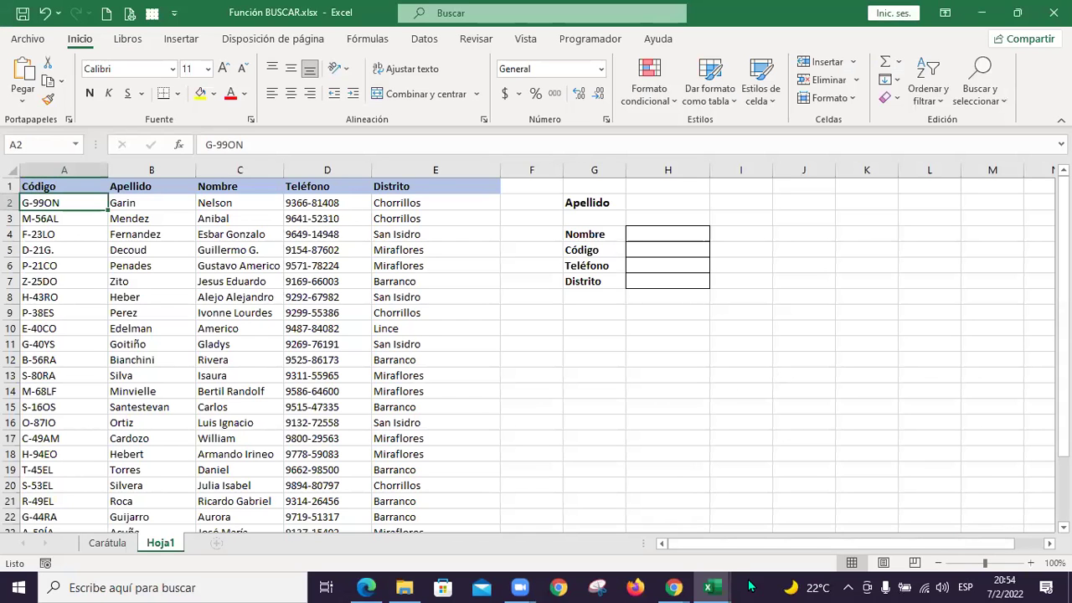
Switch to Funcion Buscar - copia.xlsx, showing the López lookup results
click(713, 587)
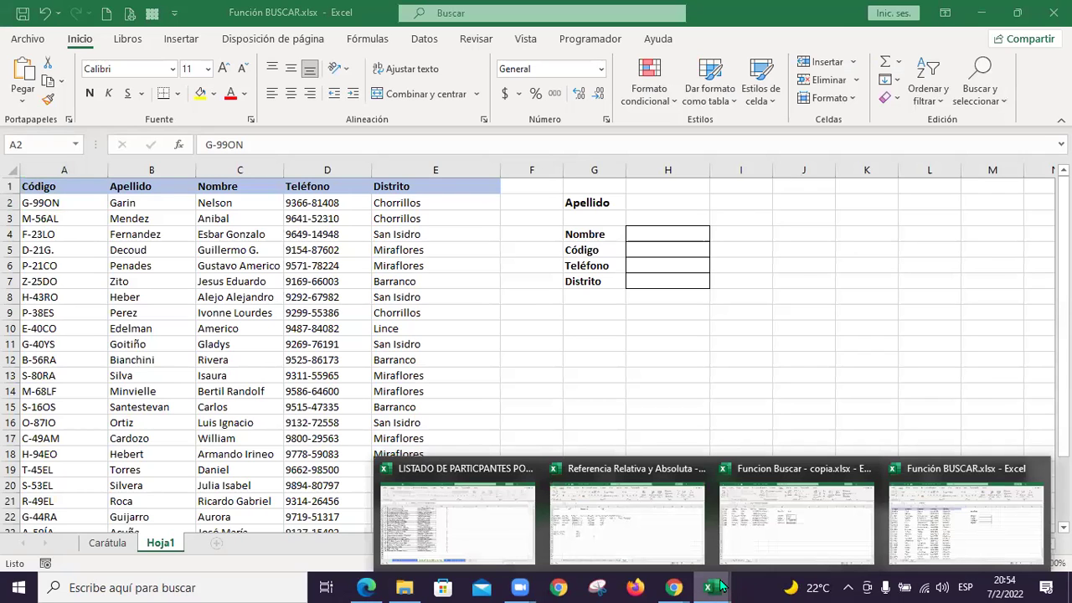
click(783, 519)
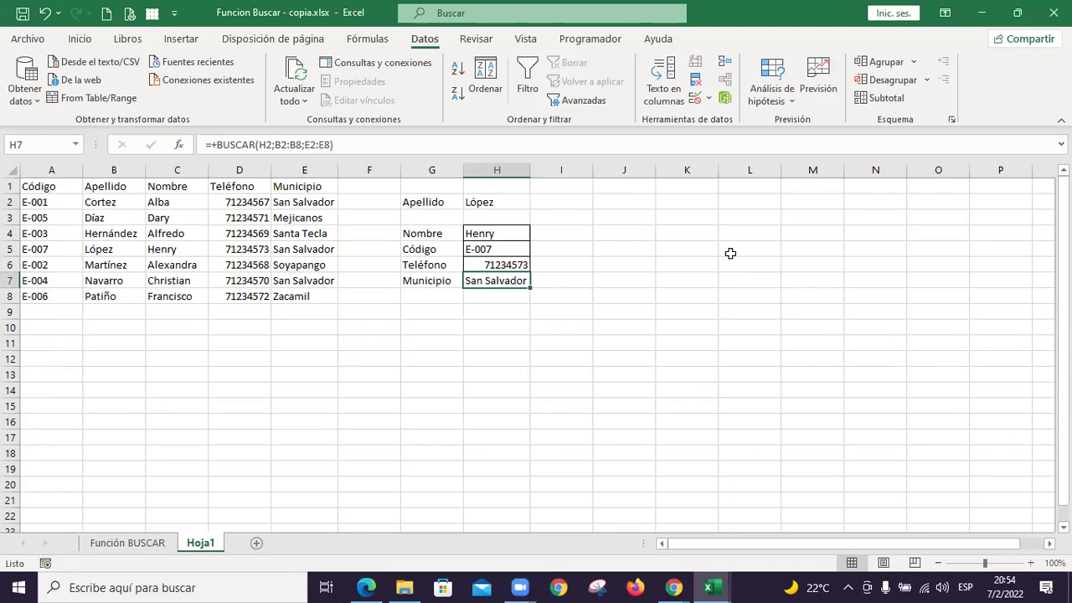
click(490, 311)
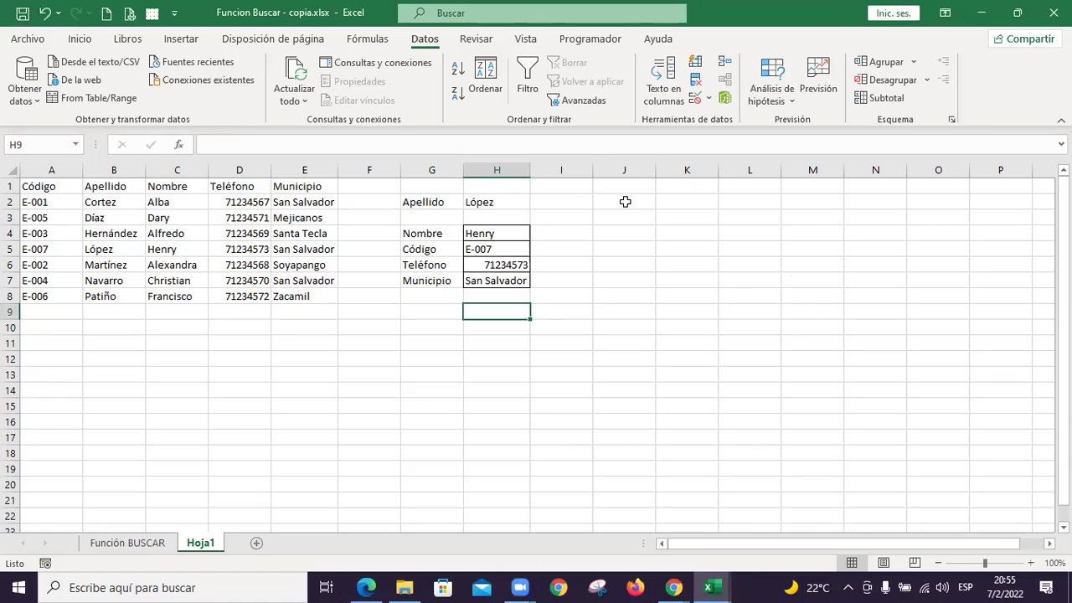
key(Down)
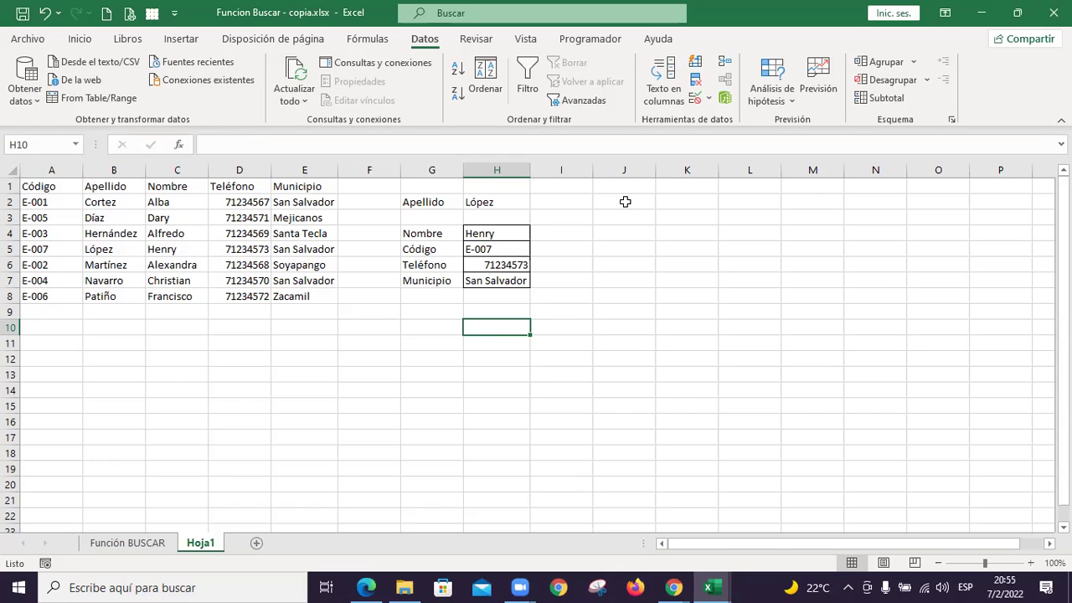
Start a BUSCARV formula in H10, then cancel it unfinished
text(+busc)
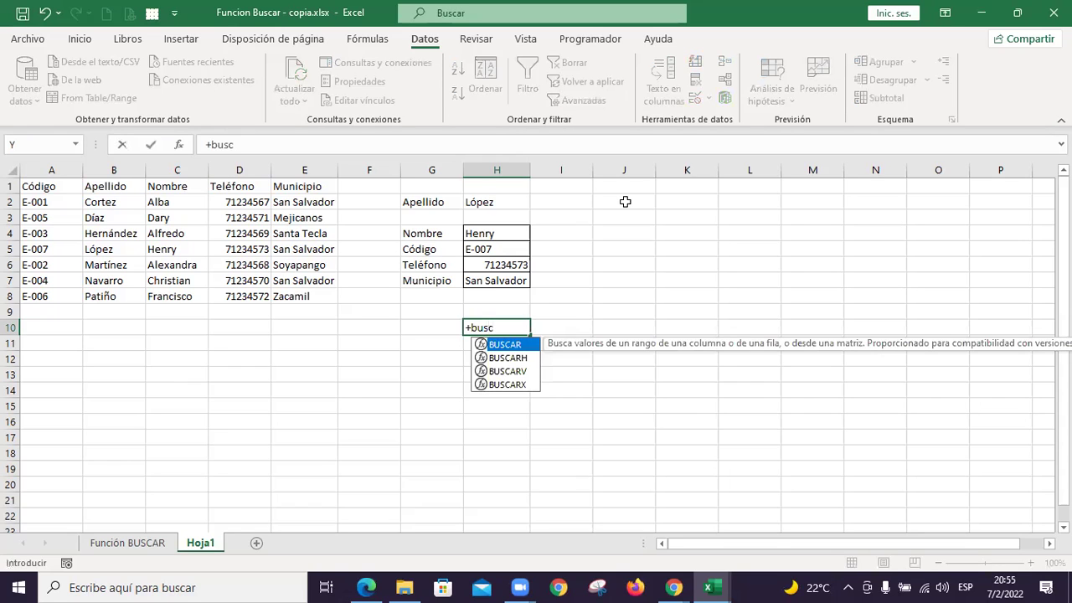
click(520, 372)
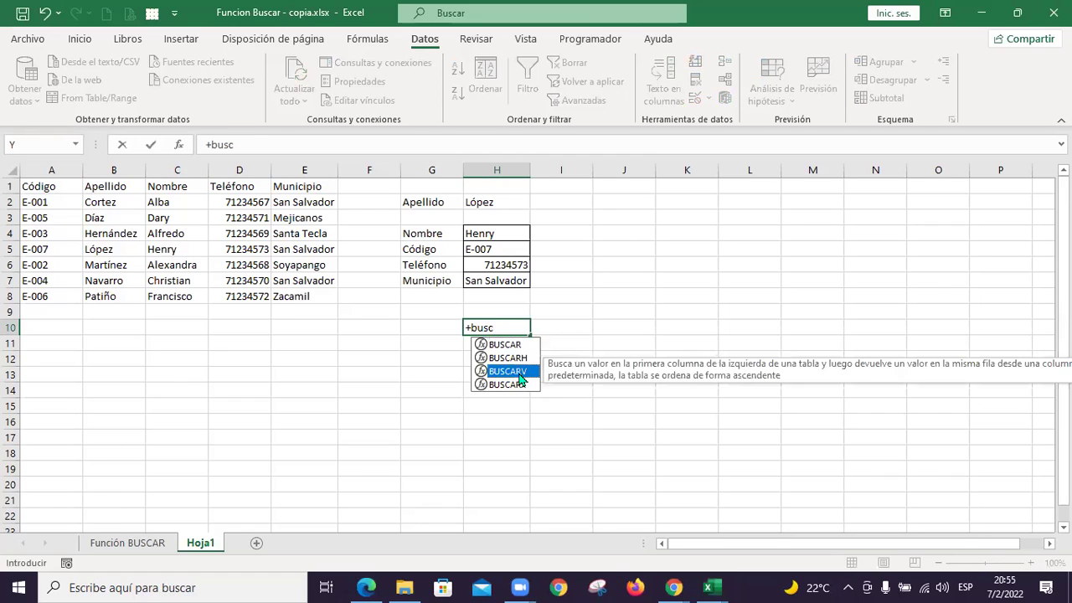
double_click(518, 372)
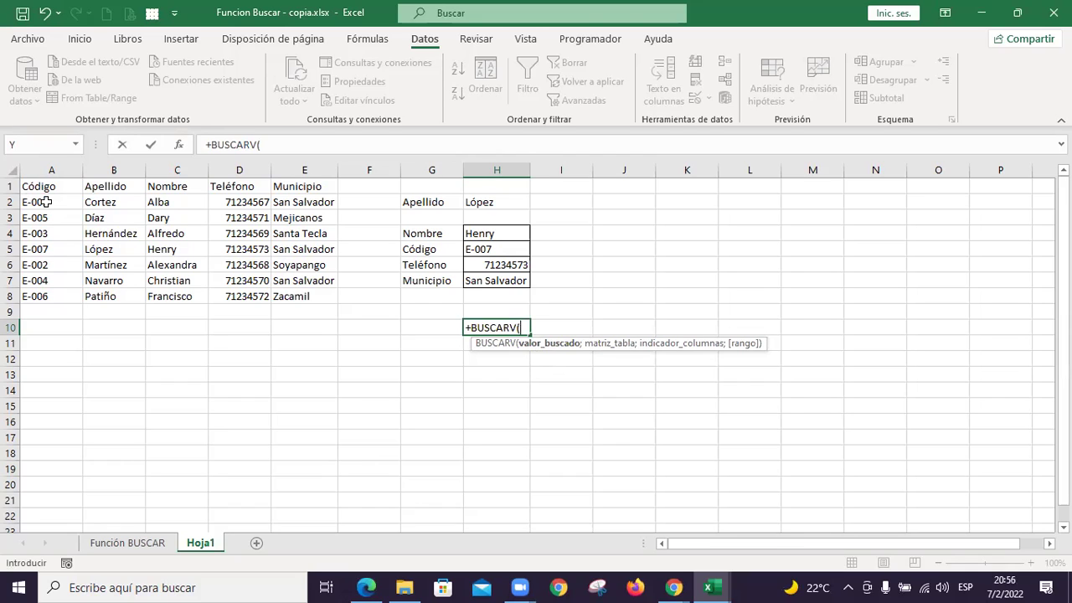
key(Escape)
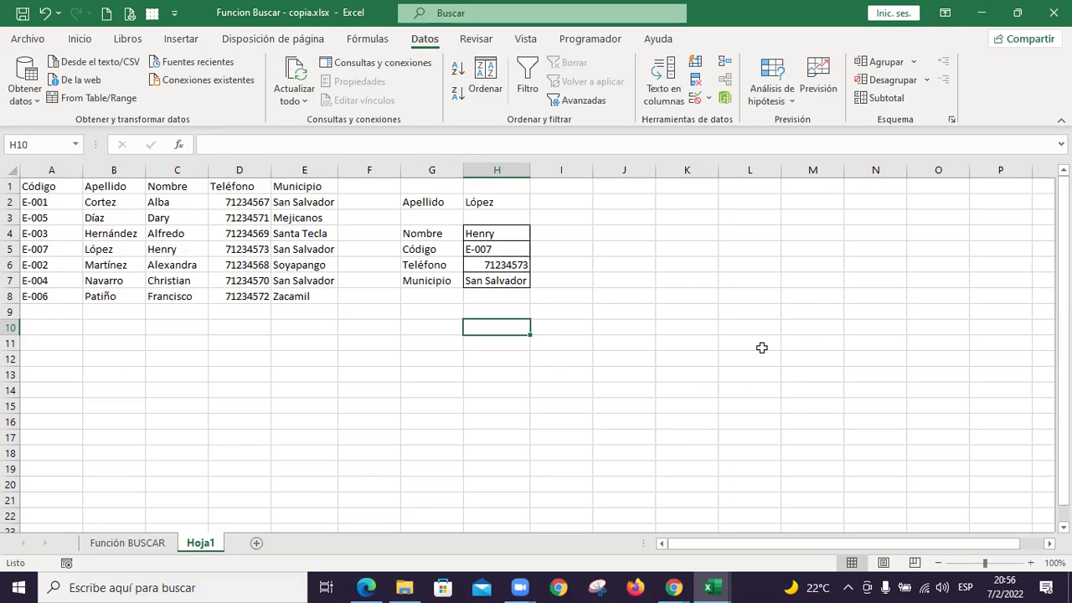
Check the Office account information and clear the #¿NOMBRE? error from H10
text(+)
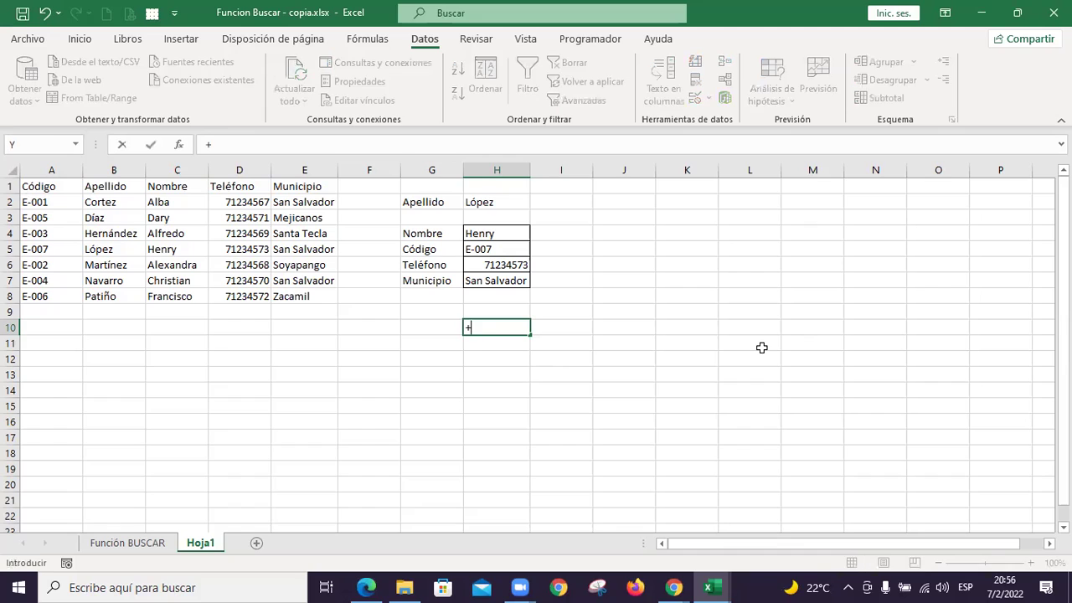
text(bus)
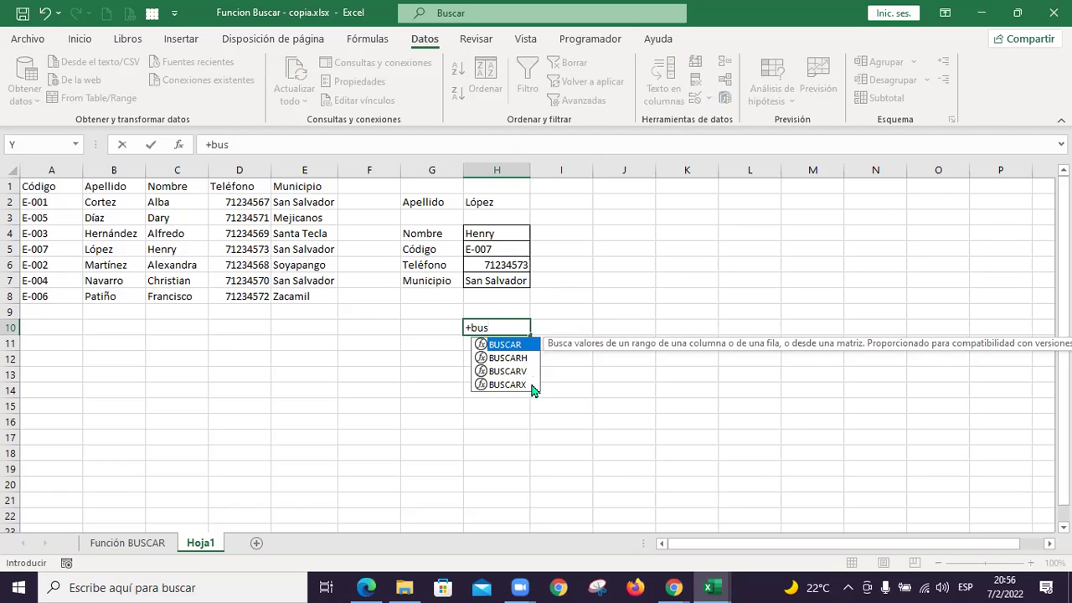
click(27, 40)
click(68, 491)
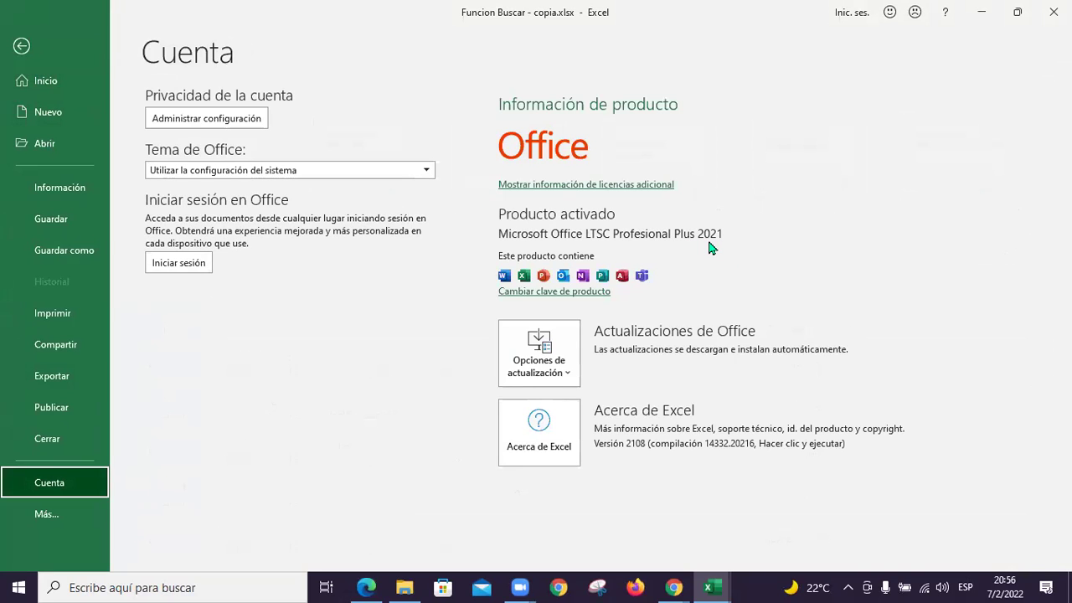
key(Escape)
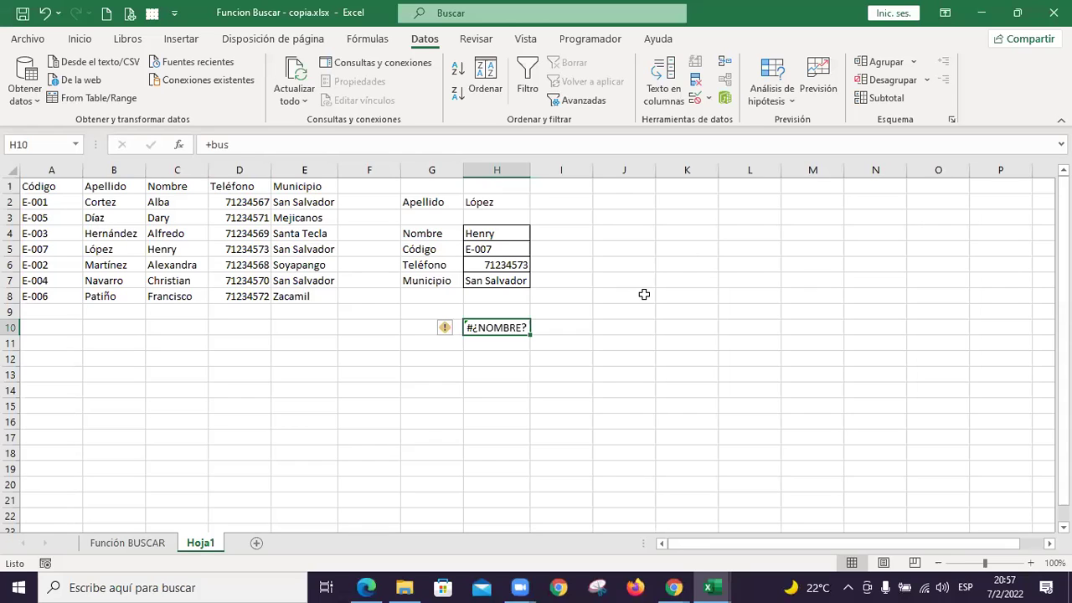
key(Delete)
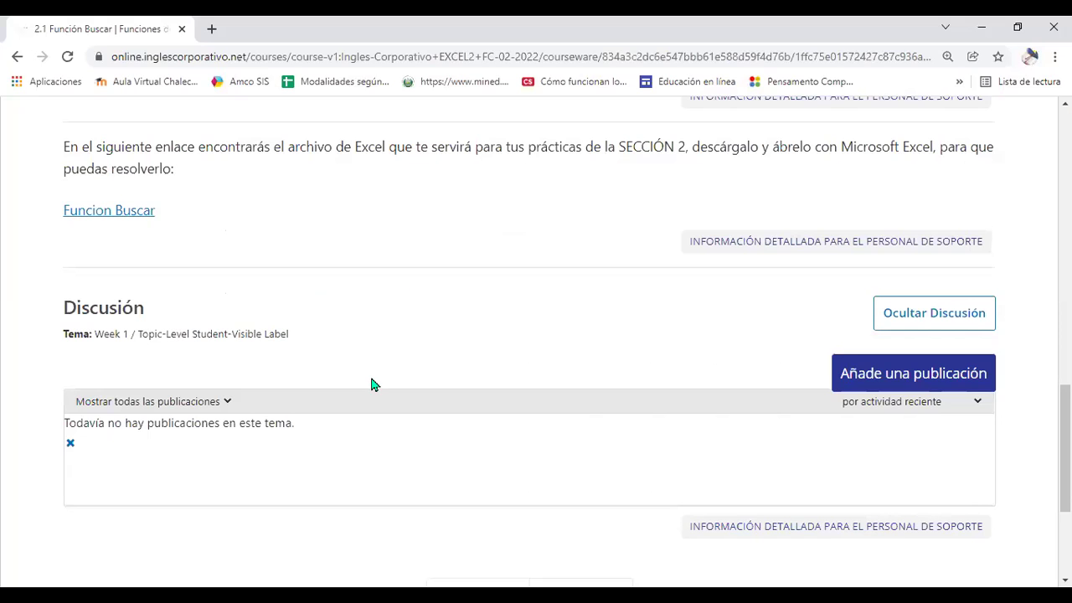
Move on to the 2.2 Laboratorio 1 unit in the course
scroll(371, 382, up, 3)
scroll(368, 382, down, 5)
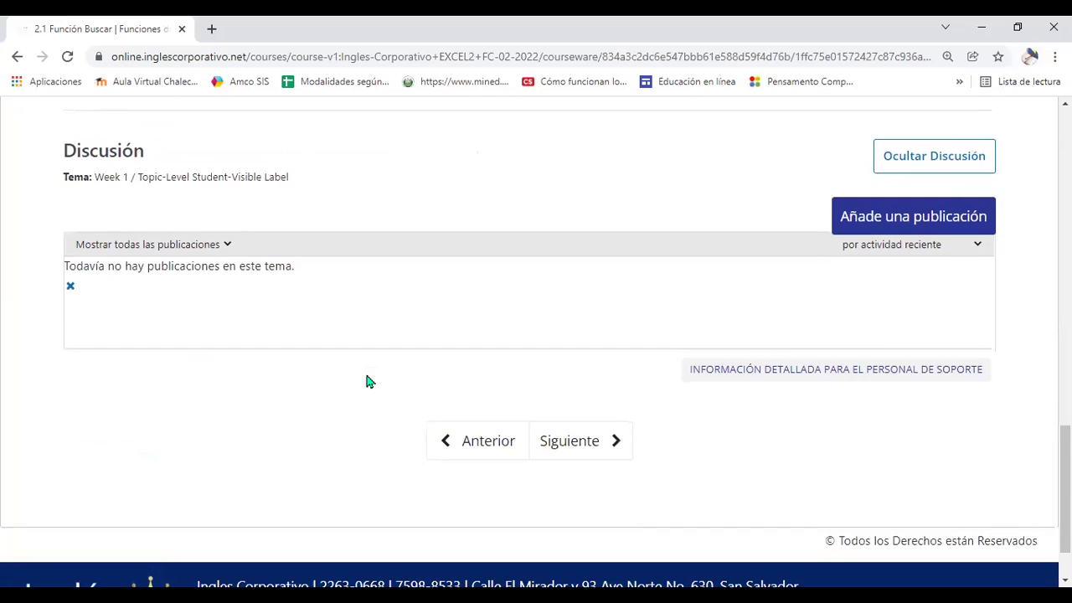
click(582, 441)
scroll(511, 360, down, 1)
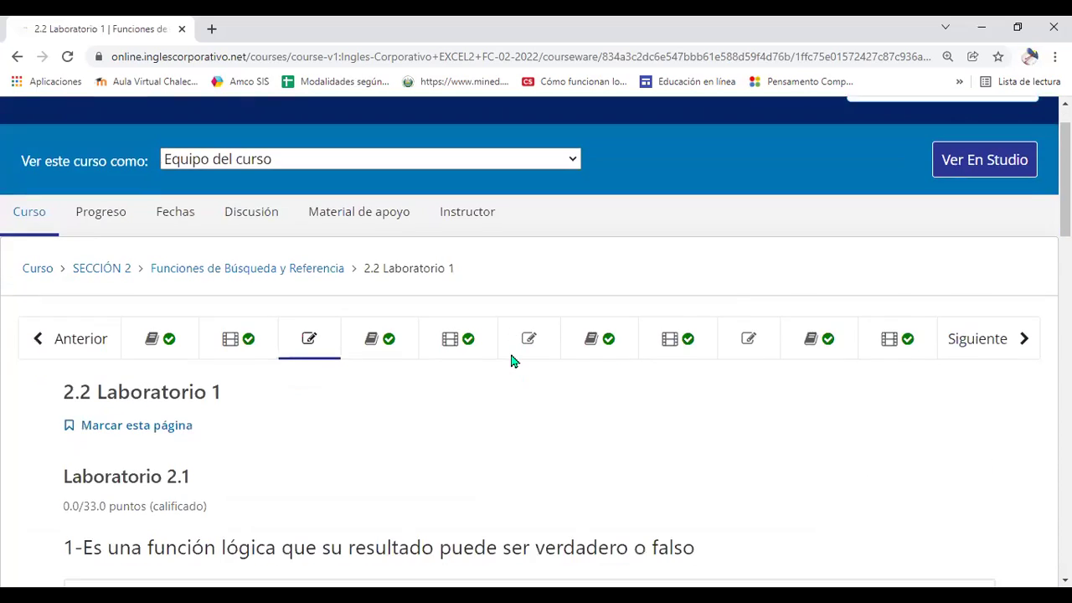
scroll(513, 361, down, 3)
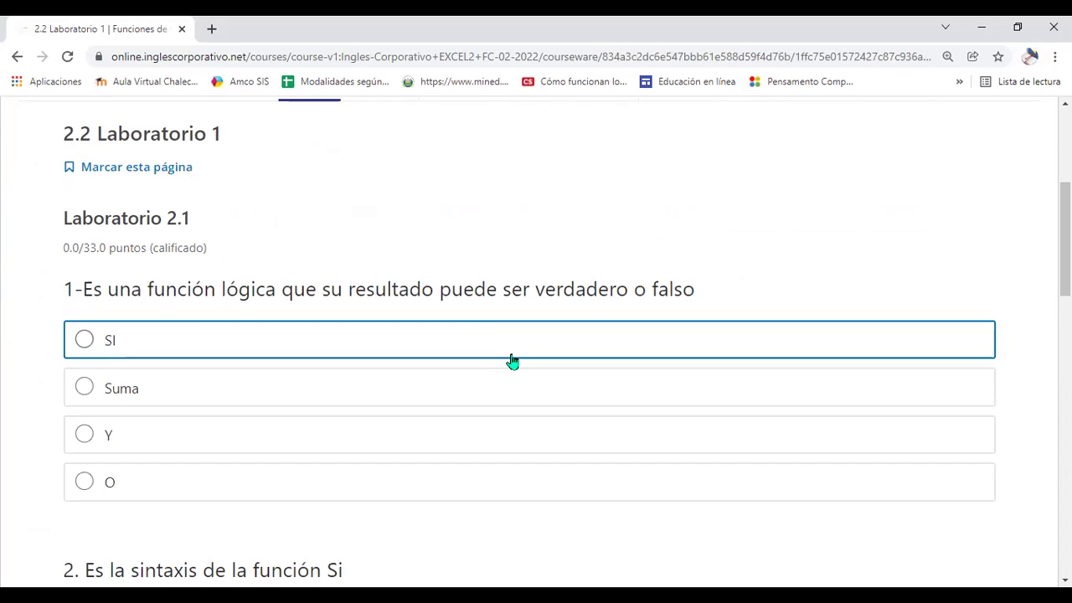
scroll(494, 386, down, 1)
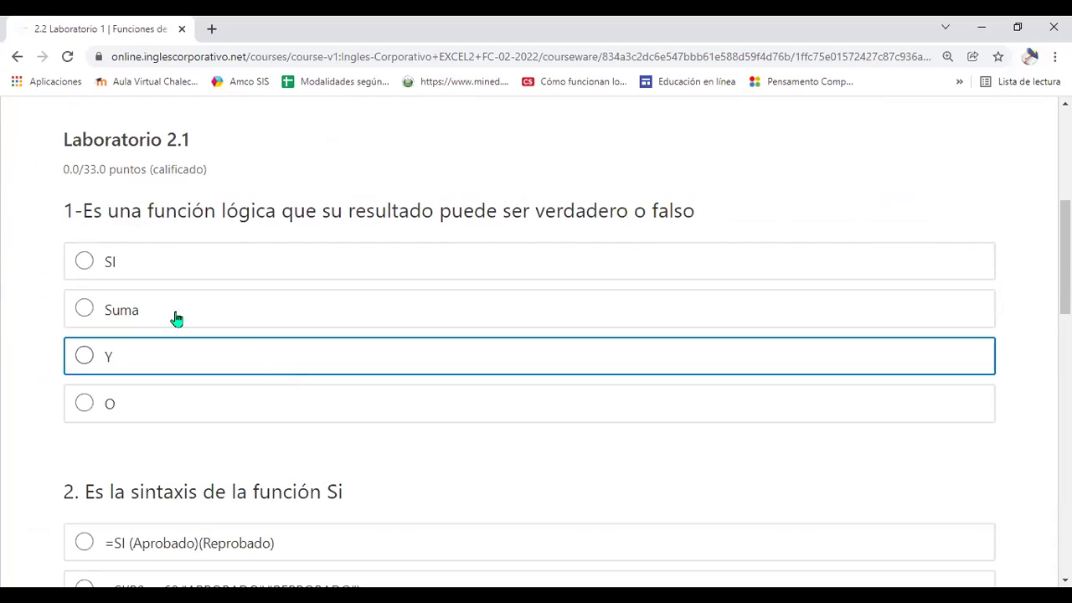
Answer question 1 of the quiz with SI
click(84, 262)
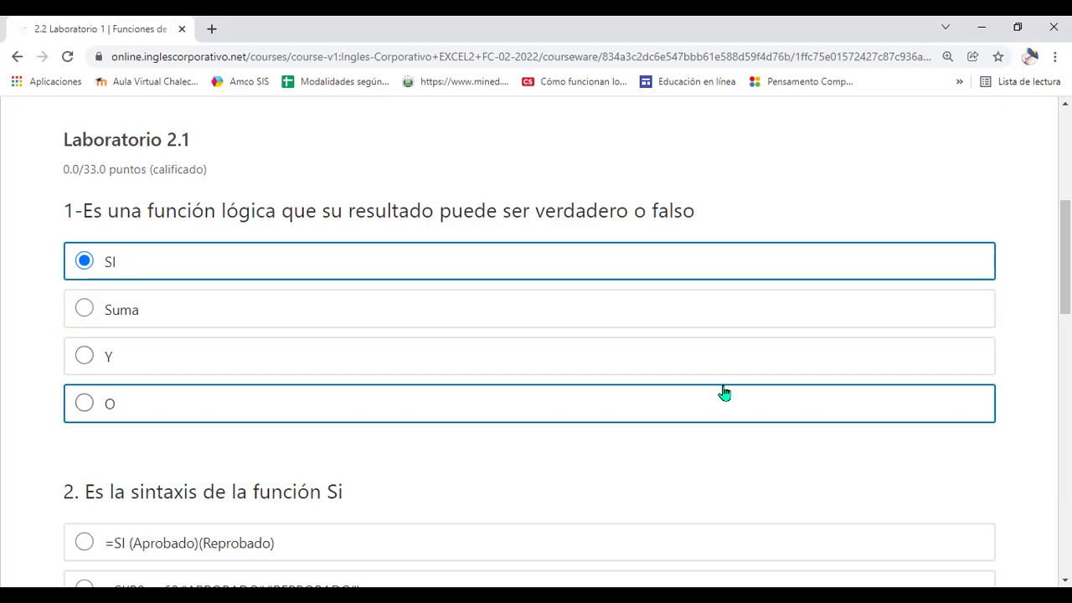
scroll(725, 393, down, 1)
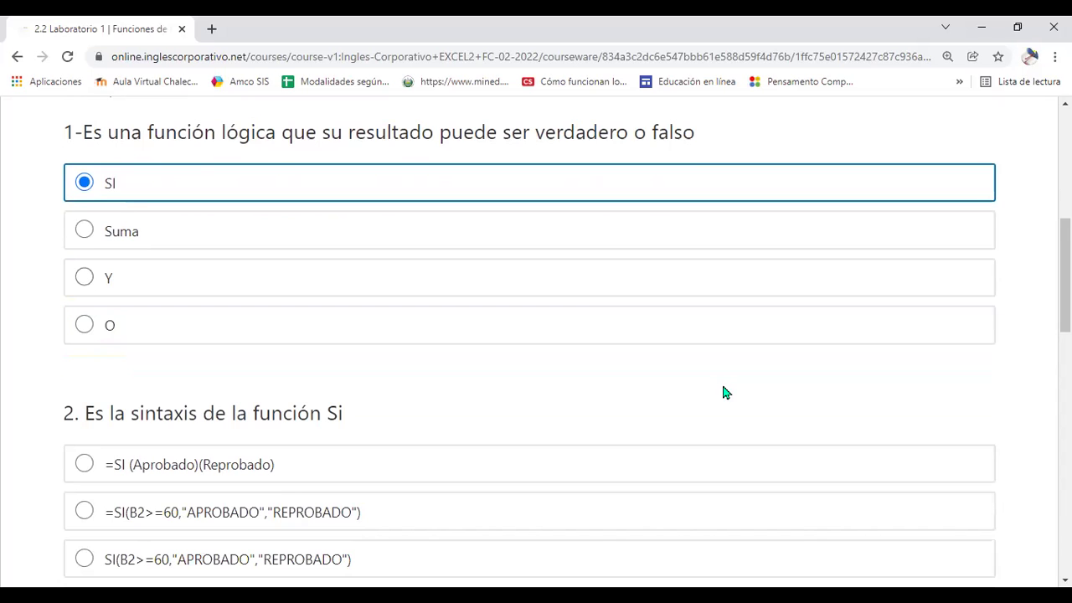
scroll(725, 392, down, 1)
scroll(726, 392, down, 1)
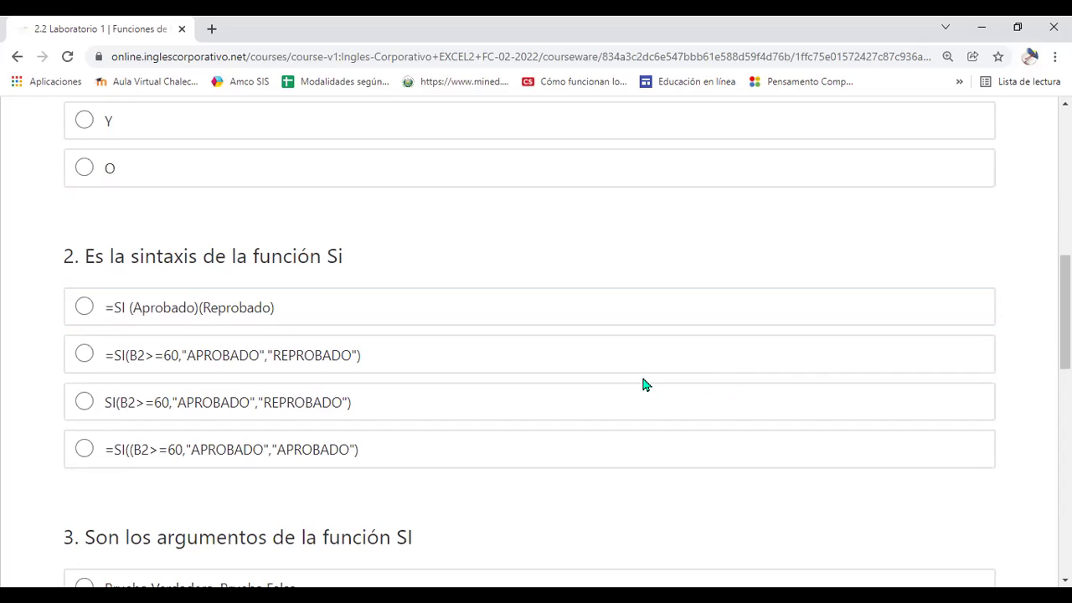
Answer question 2 with =SI(B2>=60,"APROBADO","REPROBADO") and question 3 with Prueba lógica, Valor_si_verdadero, Valor_si_falso
click(84, 355)
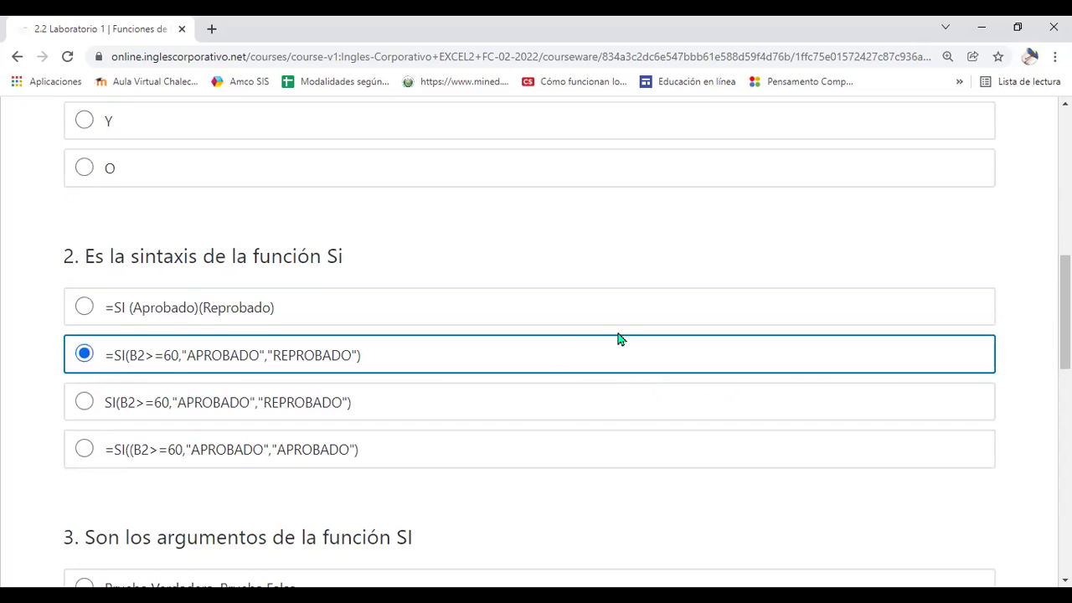
scroll(617, 338, down, 5)
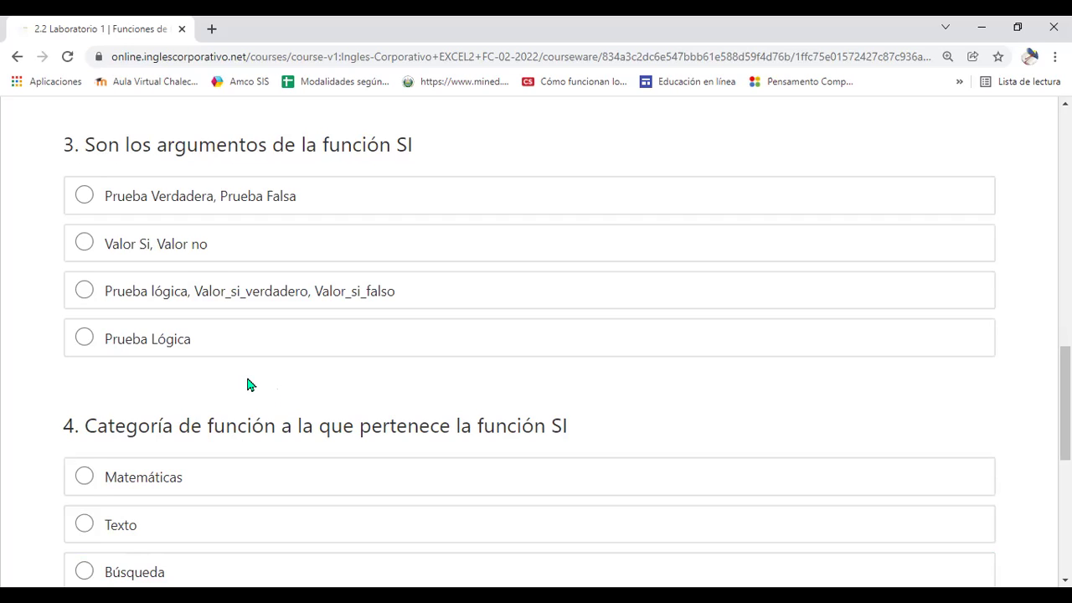
click(84, 289)
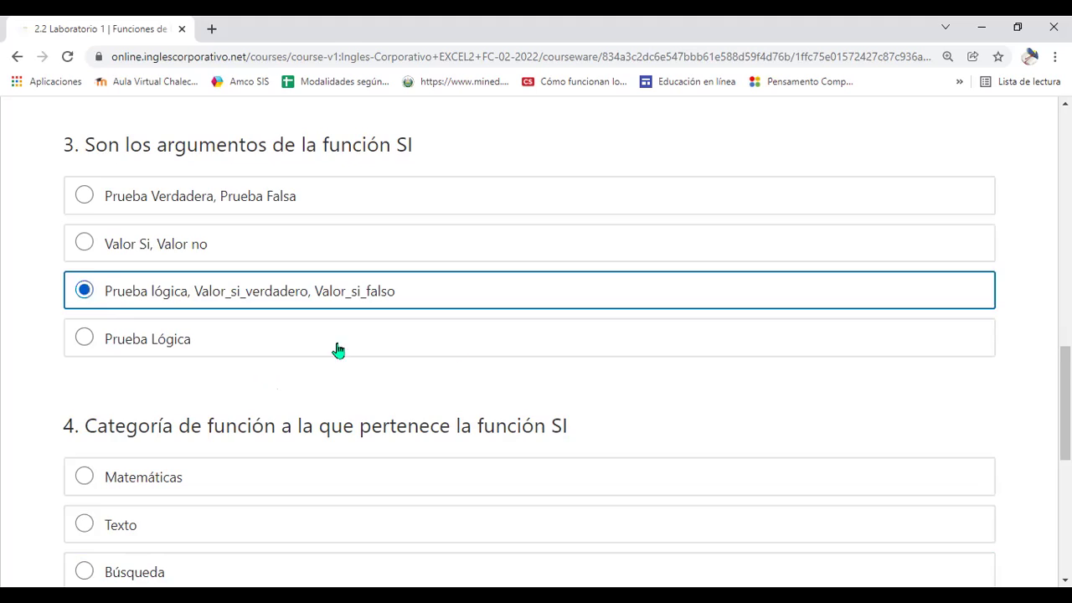
Answer question 4 with Lógicas and submit the quiz for grading
scroll(461, 350, down, 2)
scroll(461, 350, down, 2)
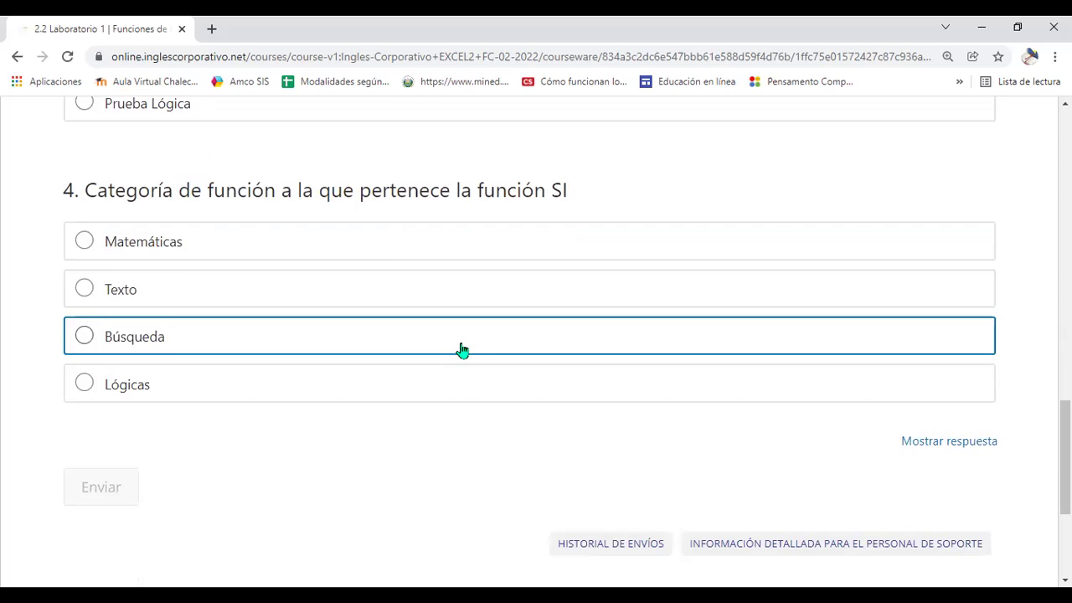
click(84, 387)
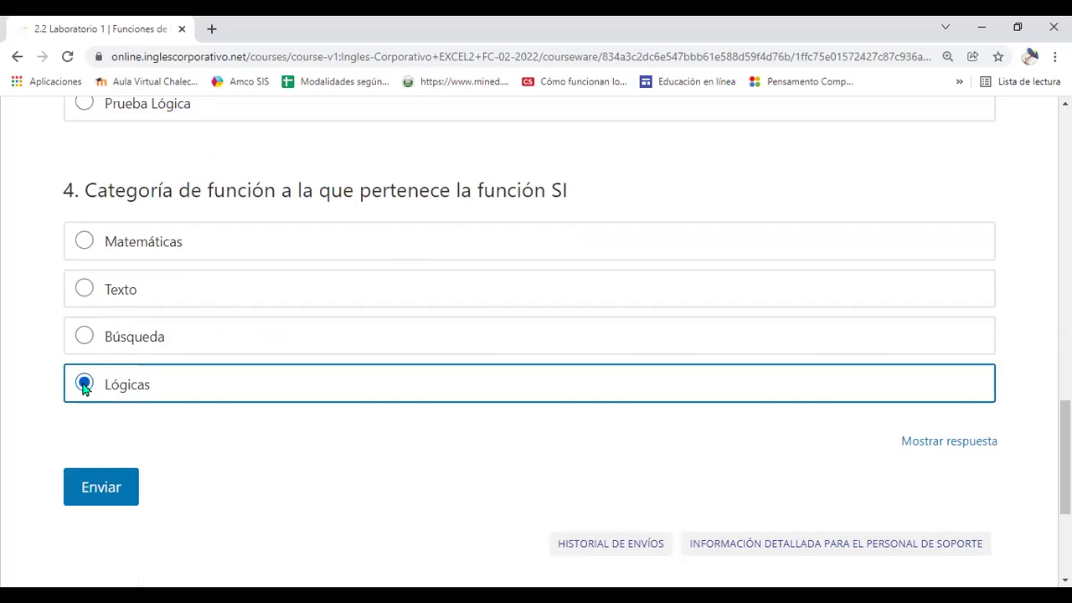
click(107, 490)
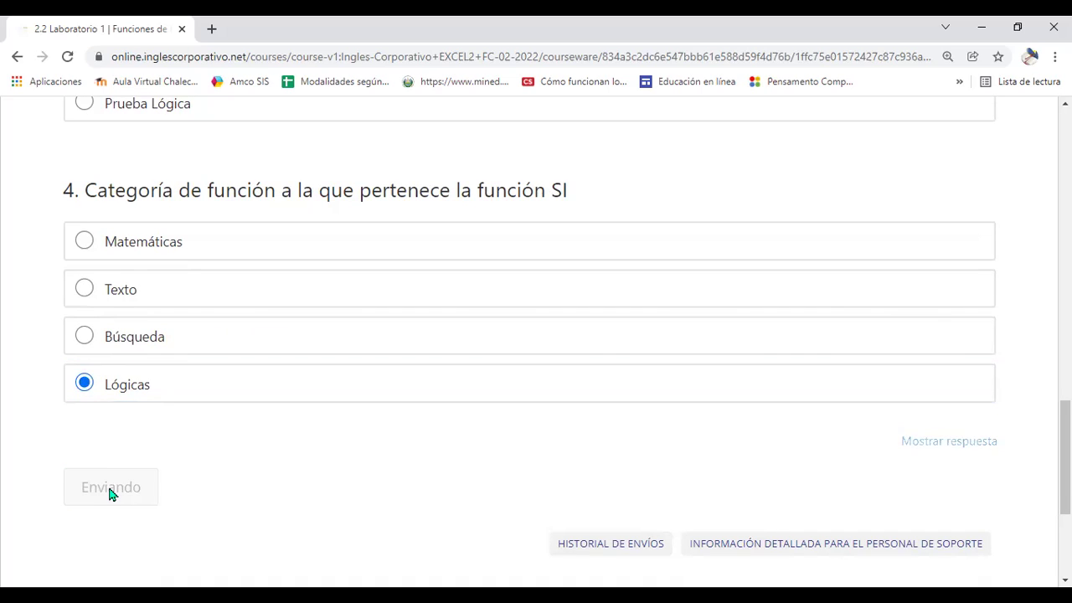